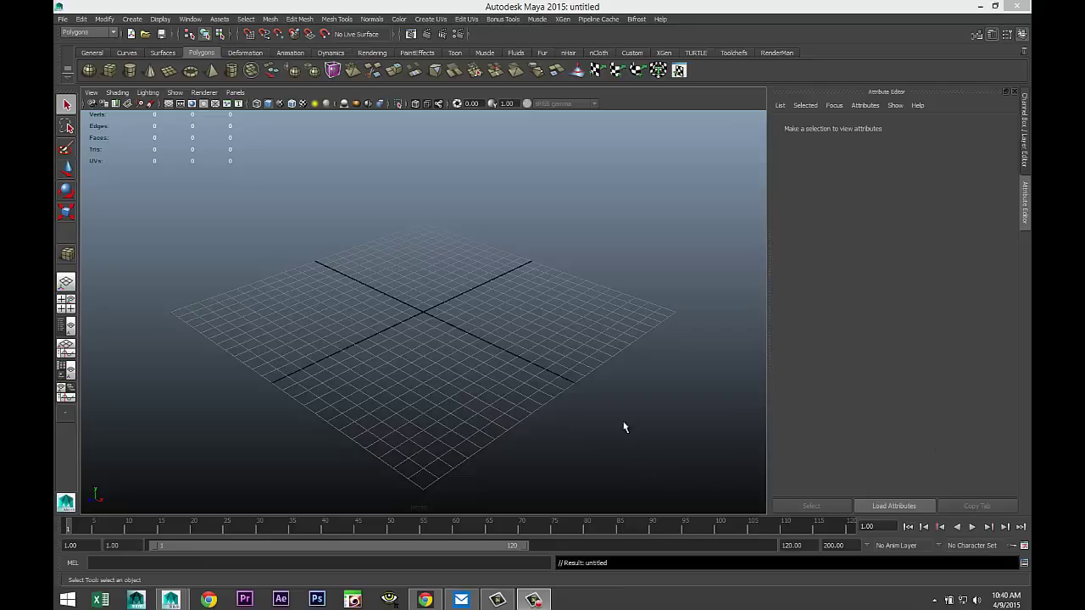
Step: Create a thin polygon cube spanning the whole grid as a flat square roof slab
alt+drag(559, 407, 532, 408)
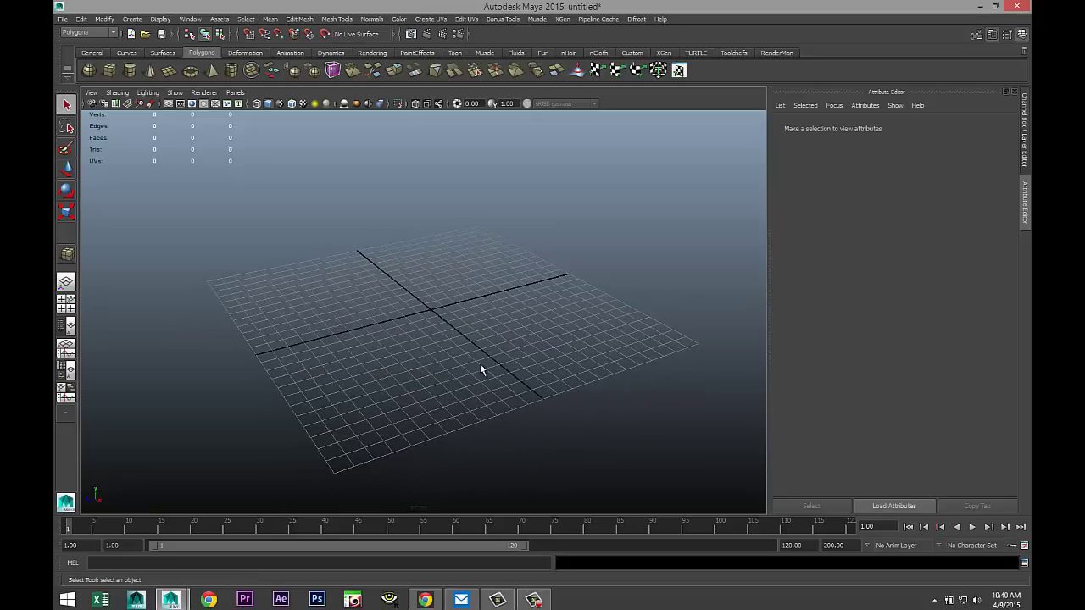
key(y)
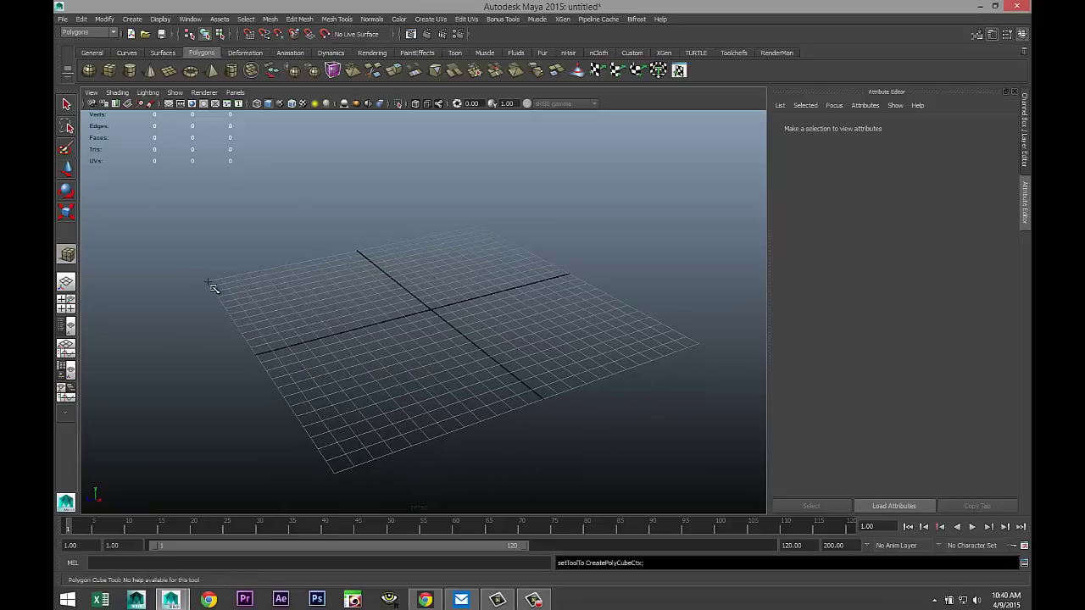
mouse_move(212, 280)
mouse_down()
mouse_move(378, 416)
mouse_move(755, 378)
mouse_move(704, 351)
mouse_move(704, 331)
mouse_move(709, 350)
mouse_up()
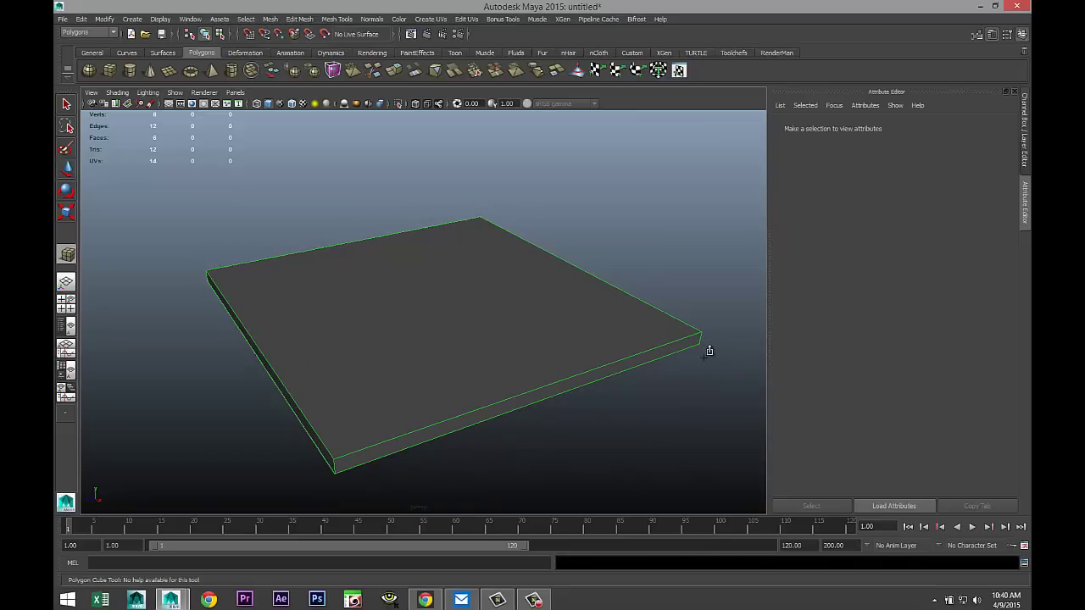
drag(704, 363, 703, 363)
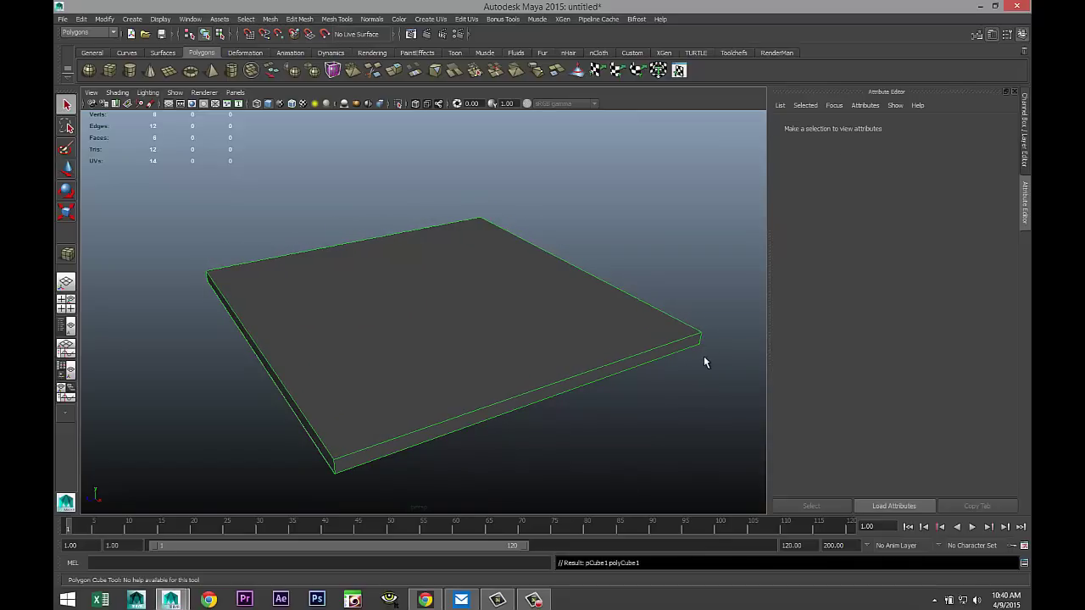
Step: Insert two edge loops in the slab, each close to one of two adjacent outer edges
alt+drag(566, 411, 499, 439)
click(343, 19)
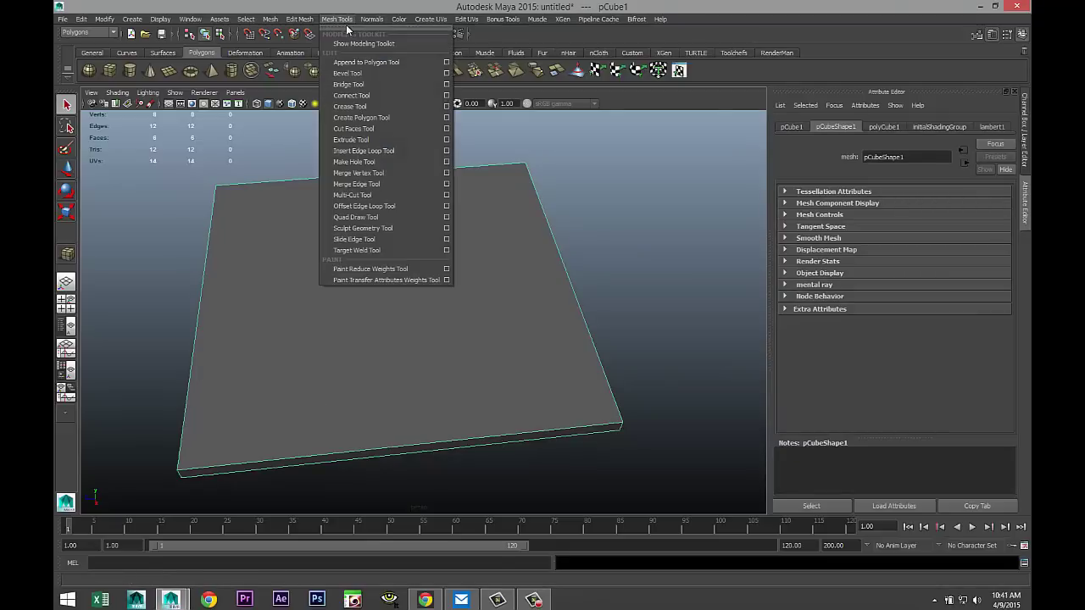
click(403, 152)
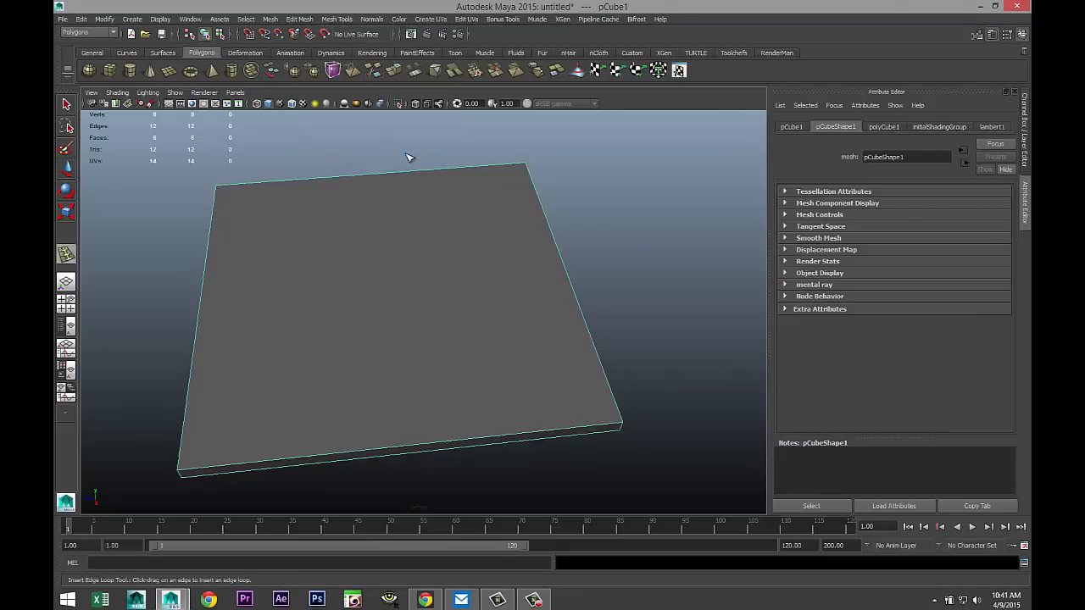
click(533, 175)
alt+drag(539, 191, 588, 266)
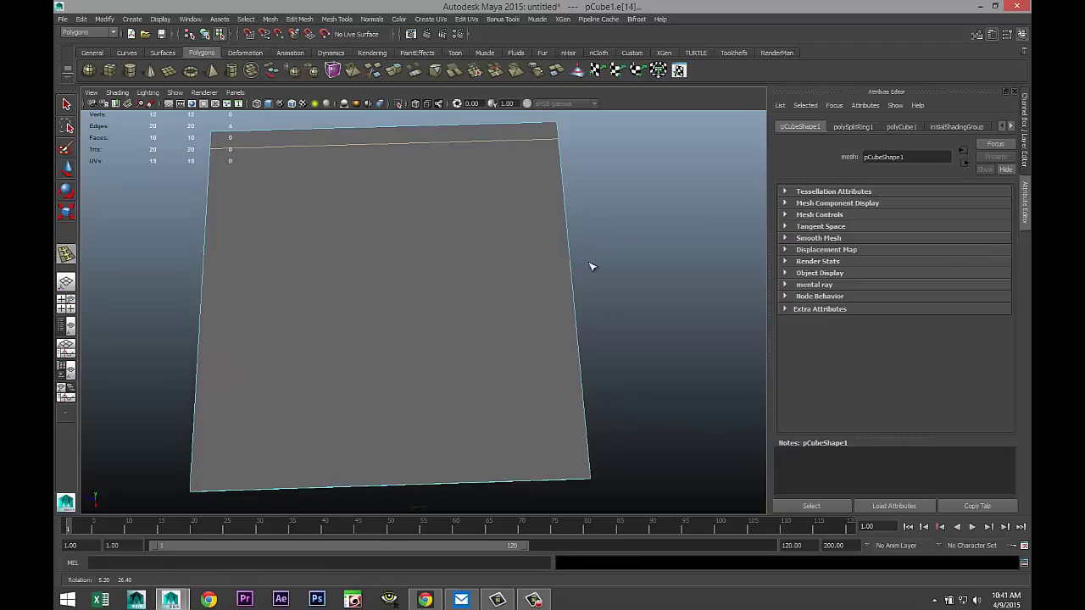
click(573, 482)
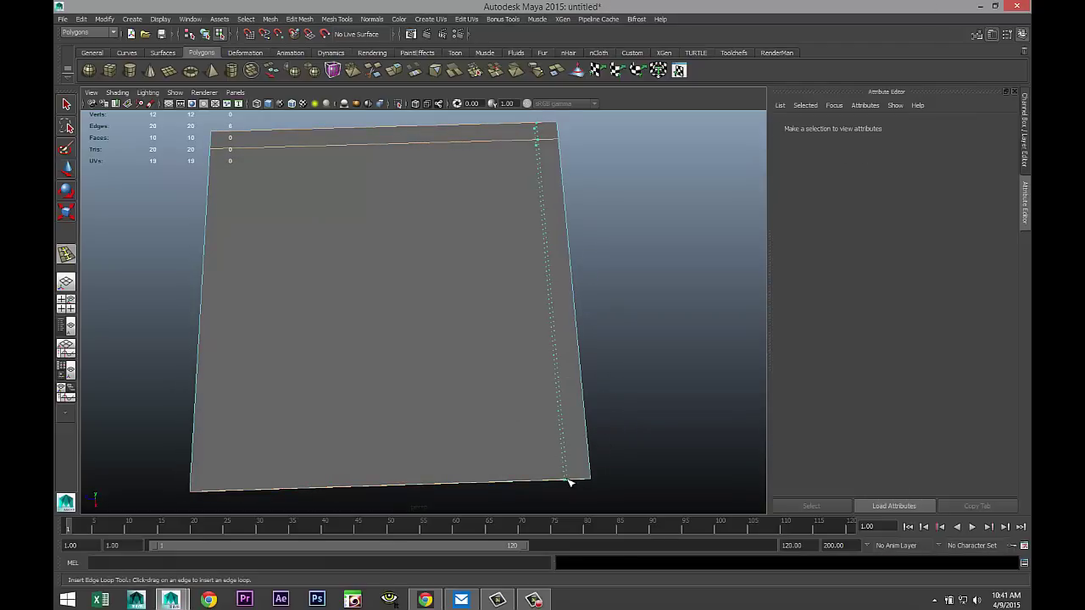
Step: Extrude the slab's underside border faces along two adjacent edges, including their corner, downward to form two walls
alt+middle_drag(614, 307, 582, 461)
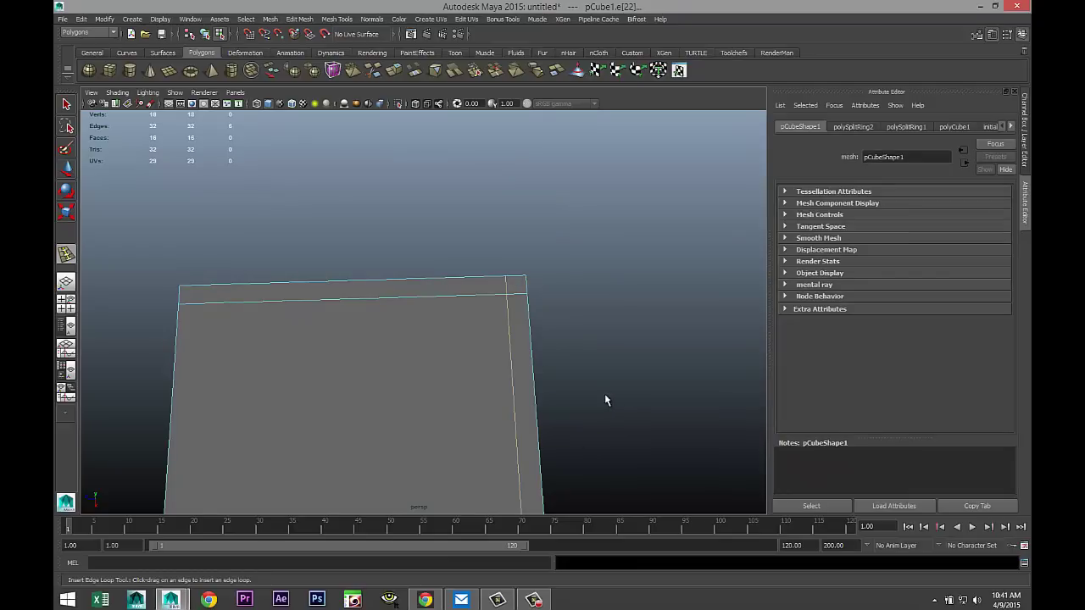
alt+drag(613, 392, 621, 313)
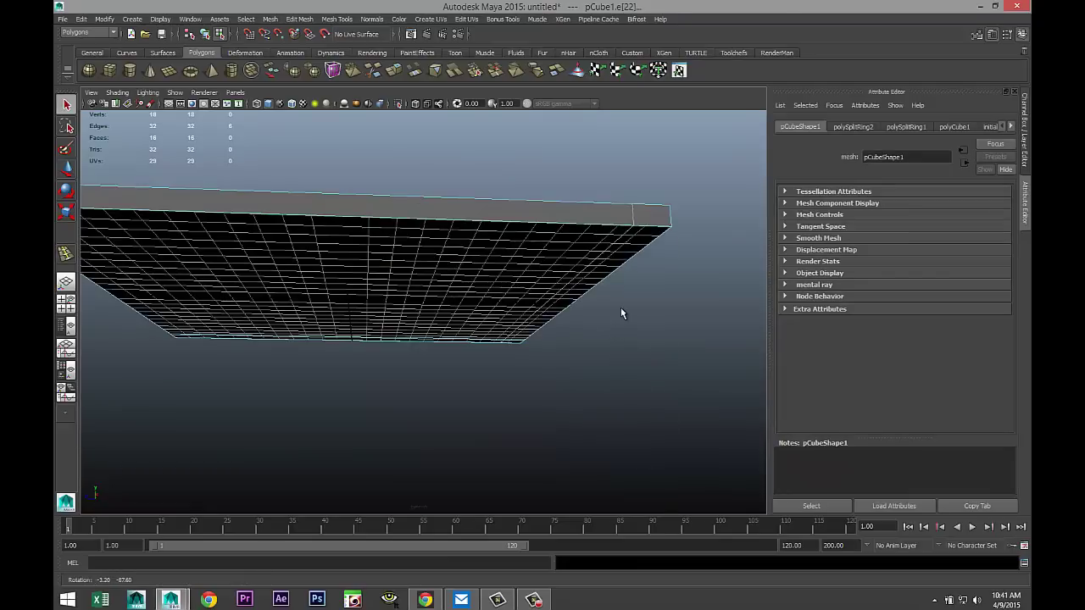
scroll(605, 355, up, 3)
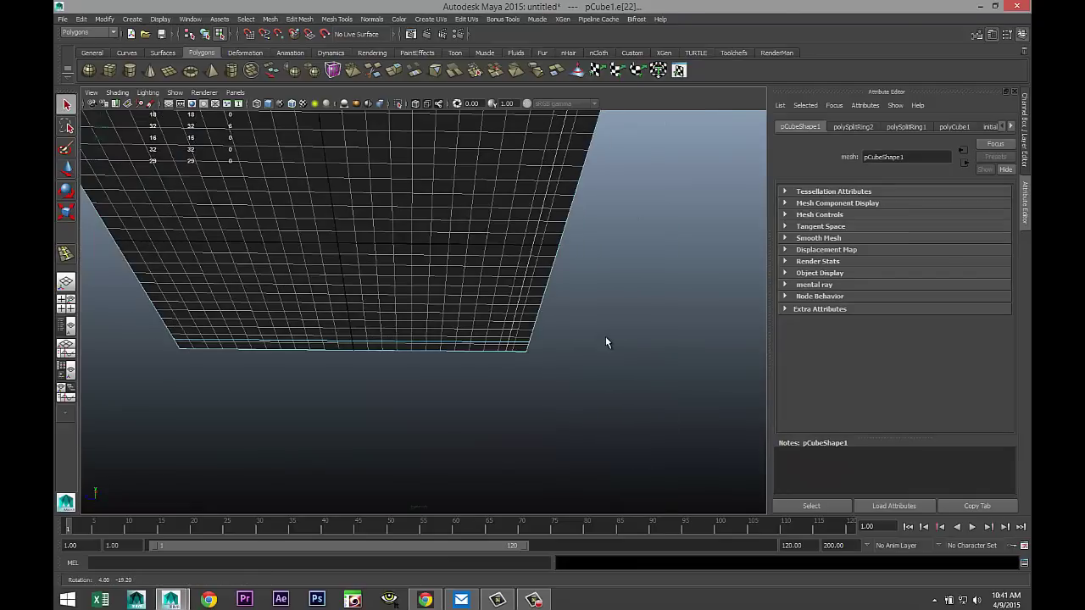
right_drag(547, 244, 544, 267)
click(548, 257)
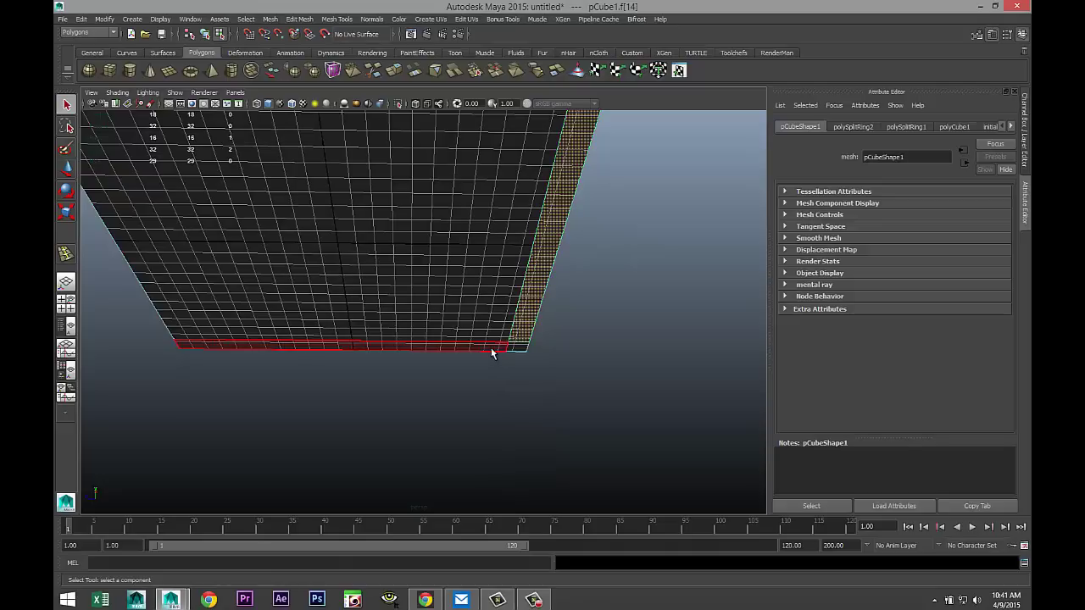
click(492, 350)
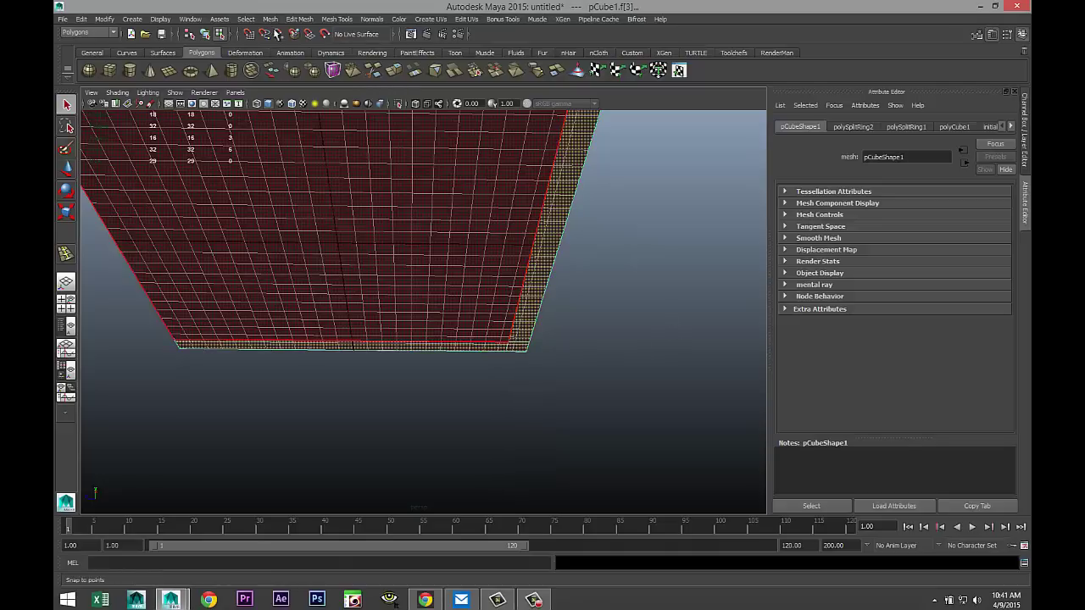
click(300, 19)
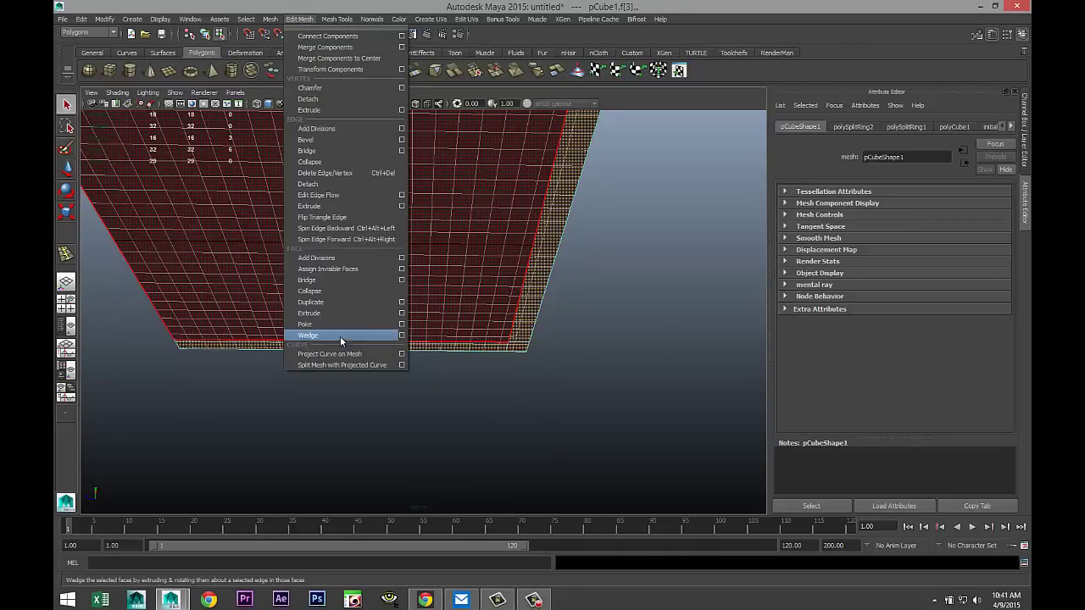
click(341, 313)
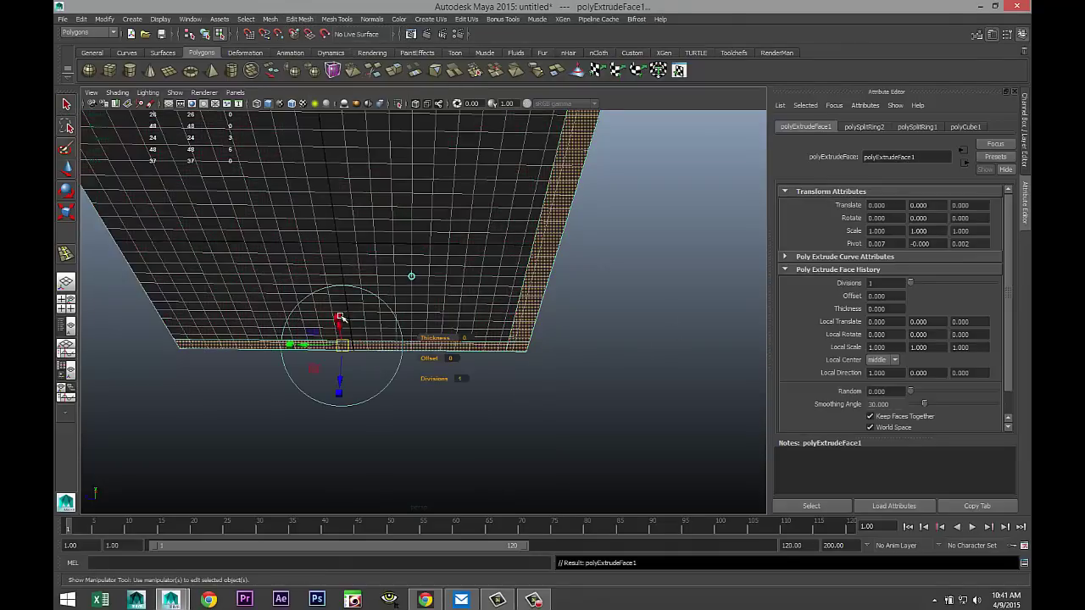
key(w)
scroll(515, 372, down, 3)
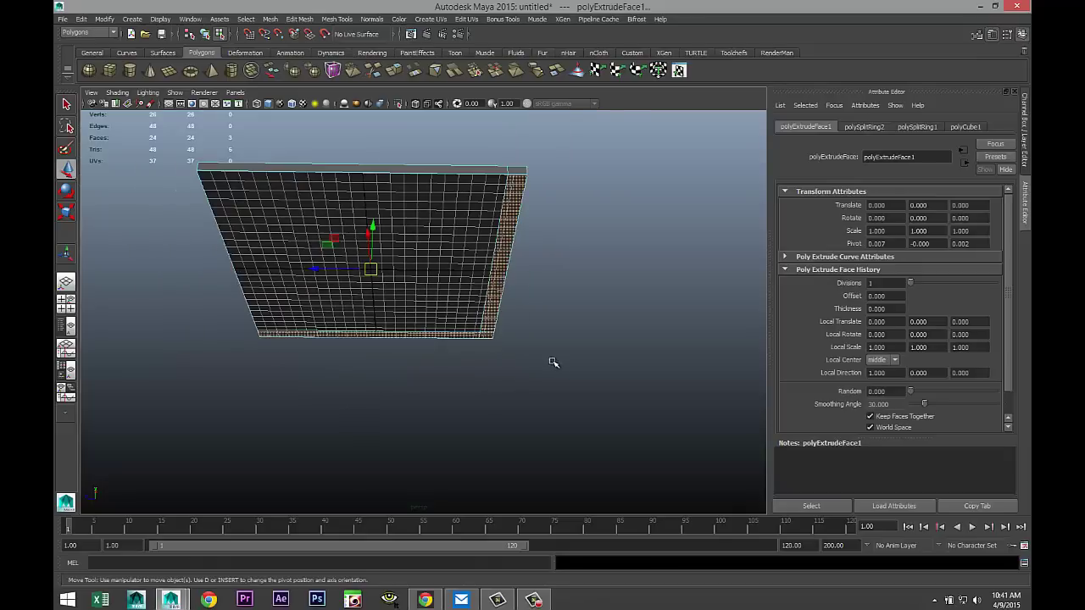
alt+drag(553, 363, 451, 367)
drag(382, 254, 475, 404)
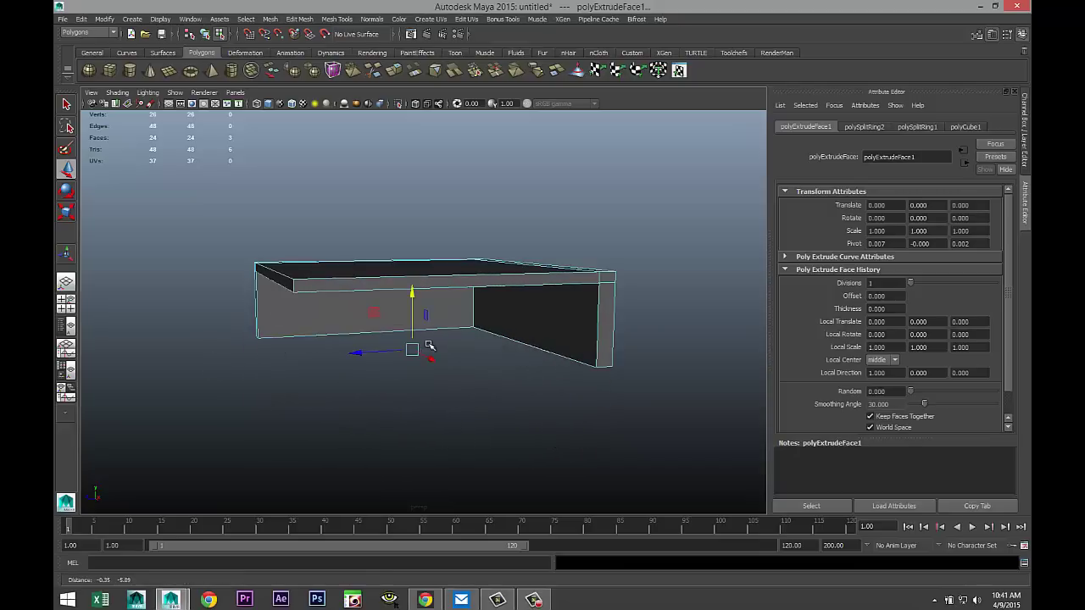
click(489, 418)
Step: Create a large polygon plane extending well beyond the slab to serve as the ground
alt+drag(402, 401, 420, 419)
scroll(409, 410, down, 4)
click(170, 72)
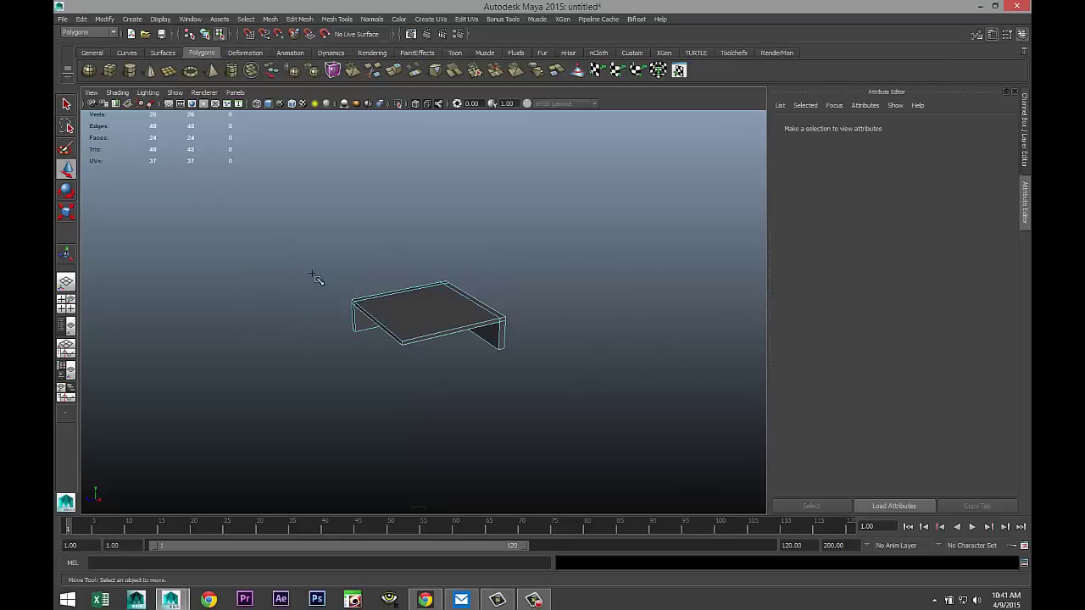
drag(314, 271, 835, 379)
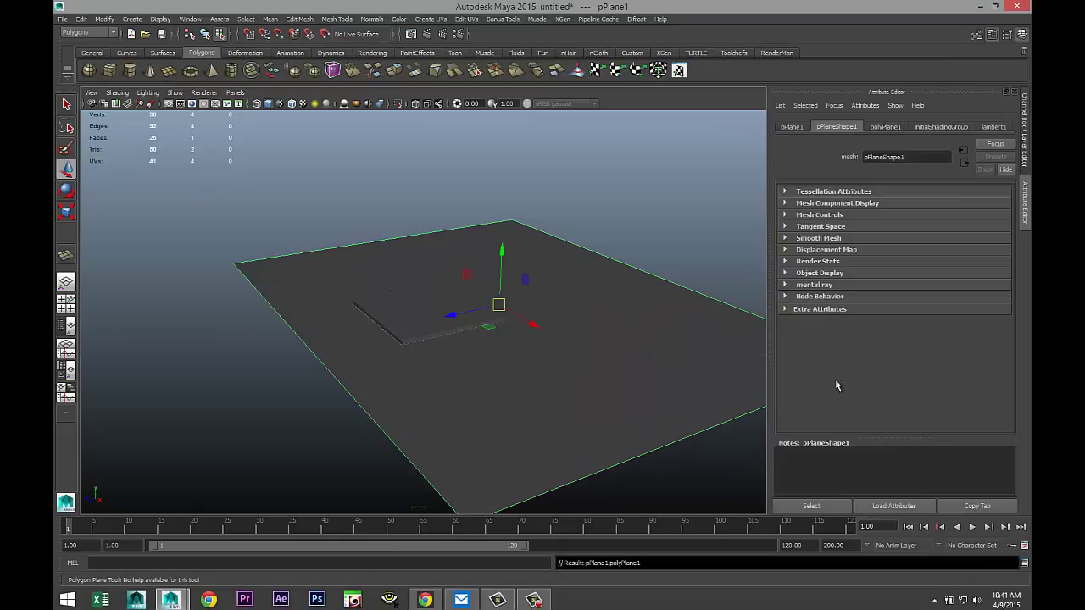
Step: Raise the roof-and-walls mesh to a Y height of about 6.86 cm so its walls stand on the ground plane
alt+drag(254, 395, 121, 358)
click(65, 302)
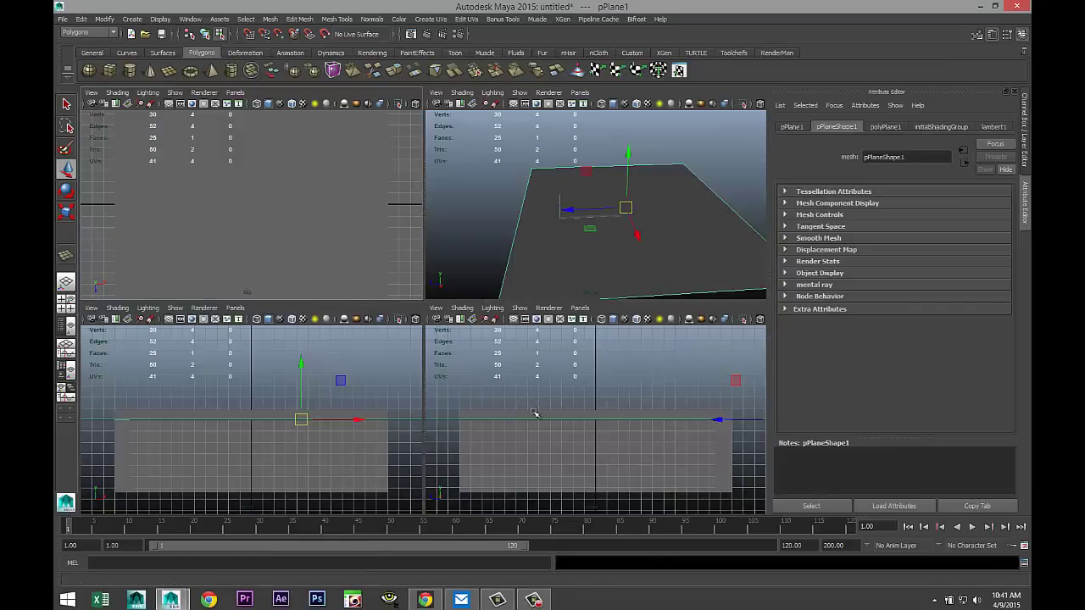
key(space)
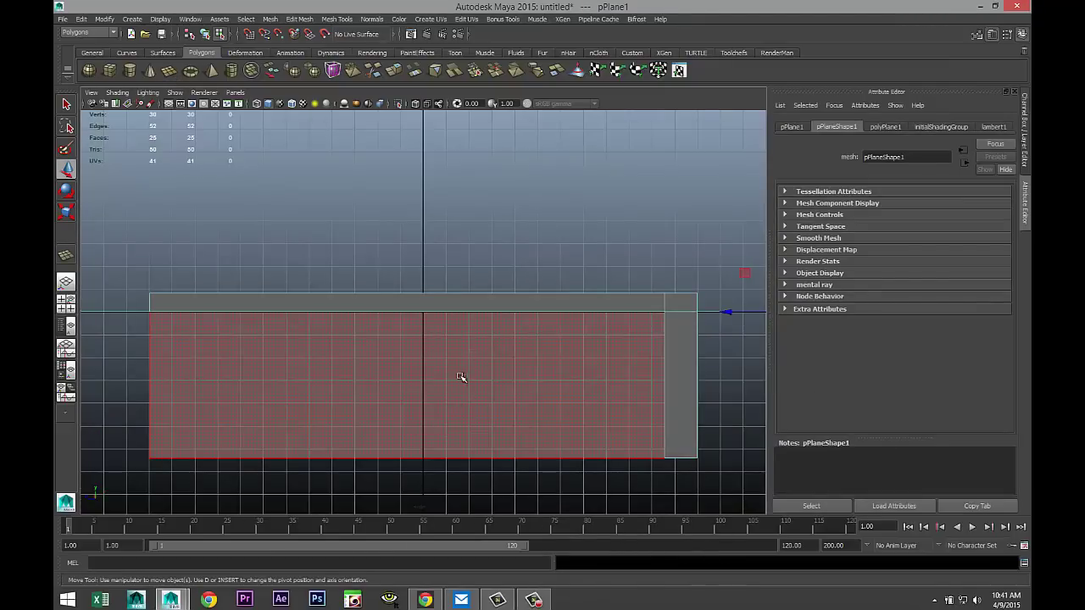
right_drag(449, 321, 497, 310)
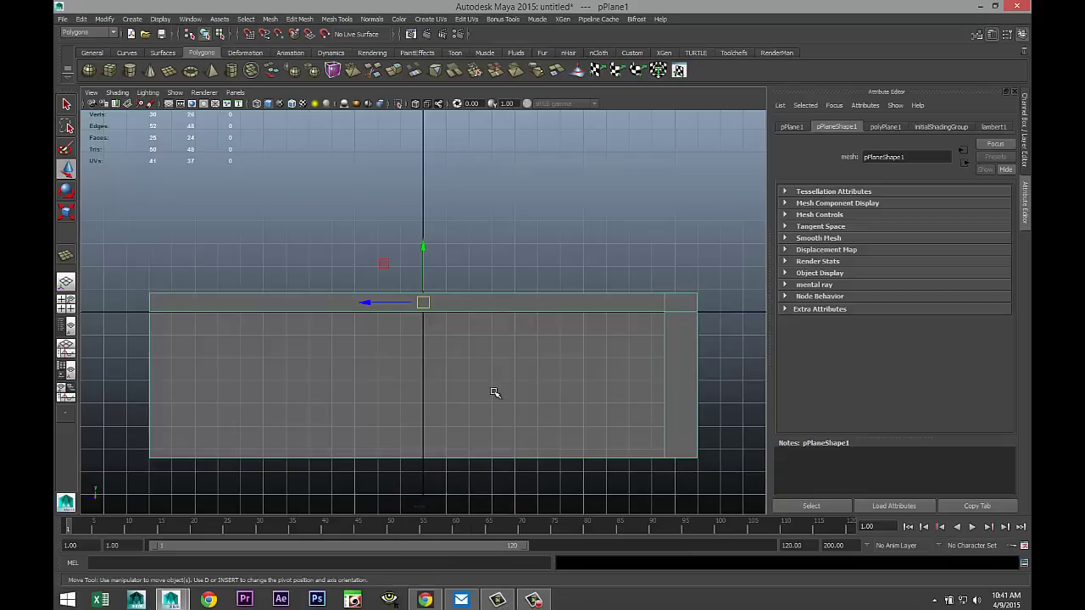
drag(424, 245, 441, 100)
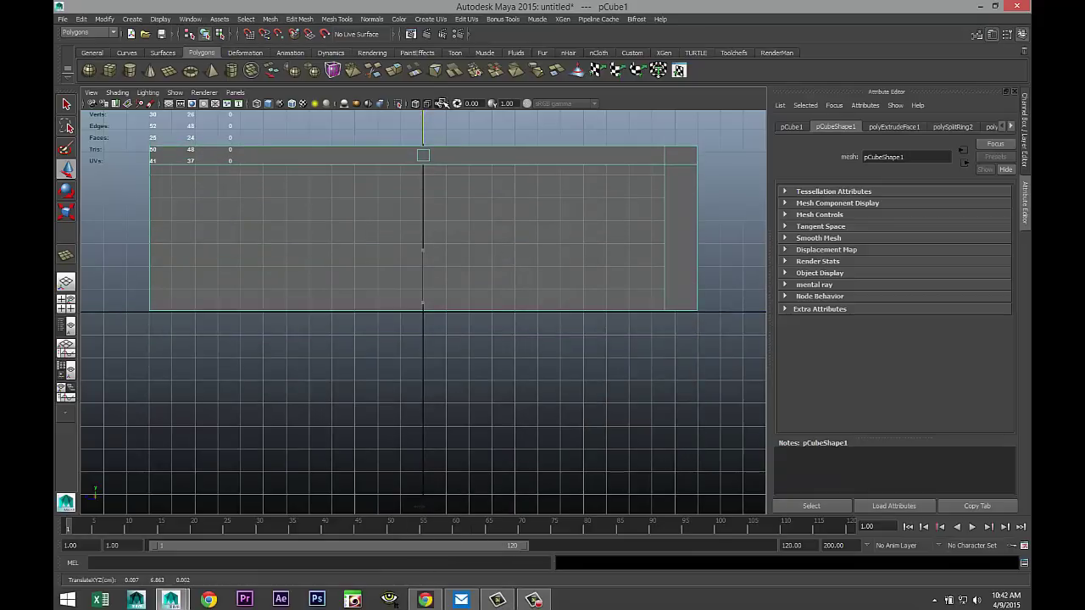
click(63, 309)
key(space)
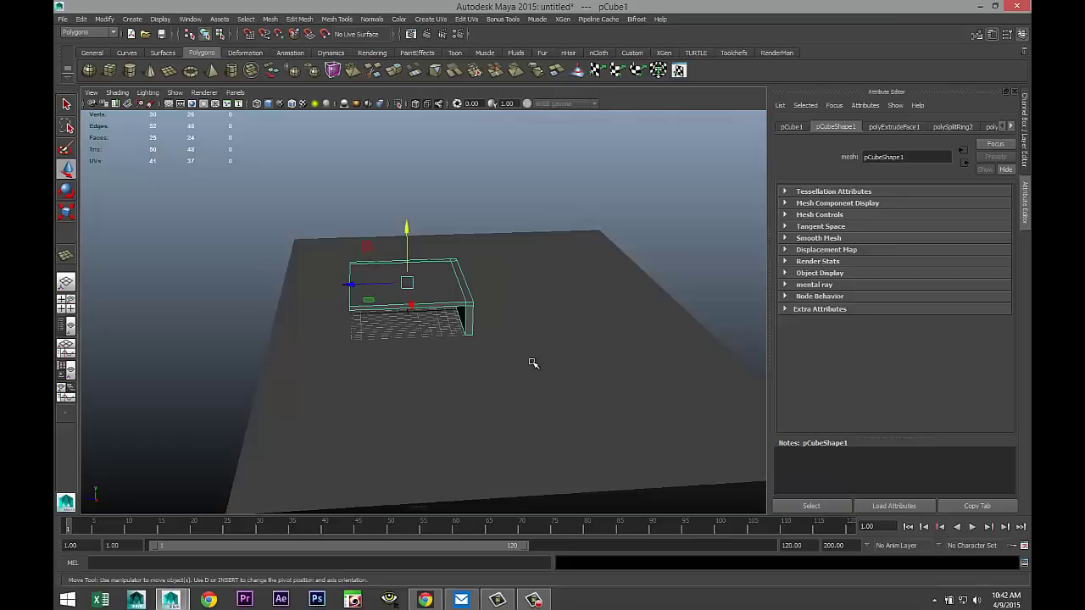
Step: Create an upright polygon cube on the ground plane in front of the building's open side
alt+drag(517, 370, 412, 410)
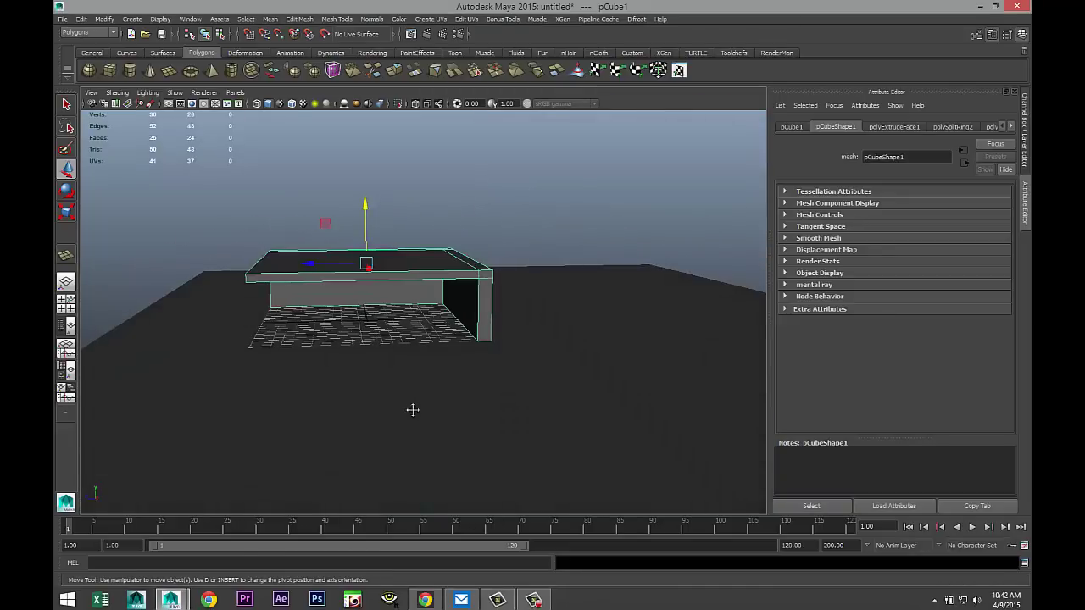
alt+middle_drag(412, 410, 432, 395)
scroll(467, 382, down, 4)
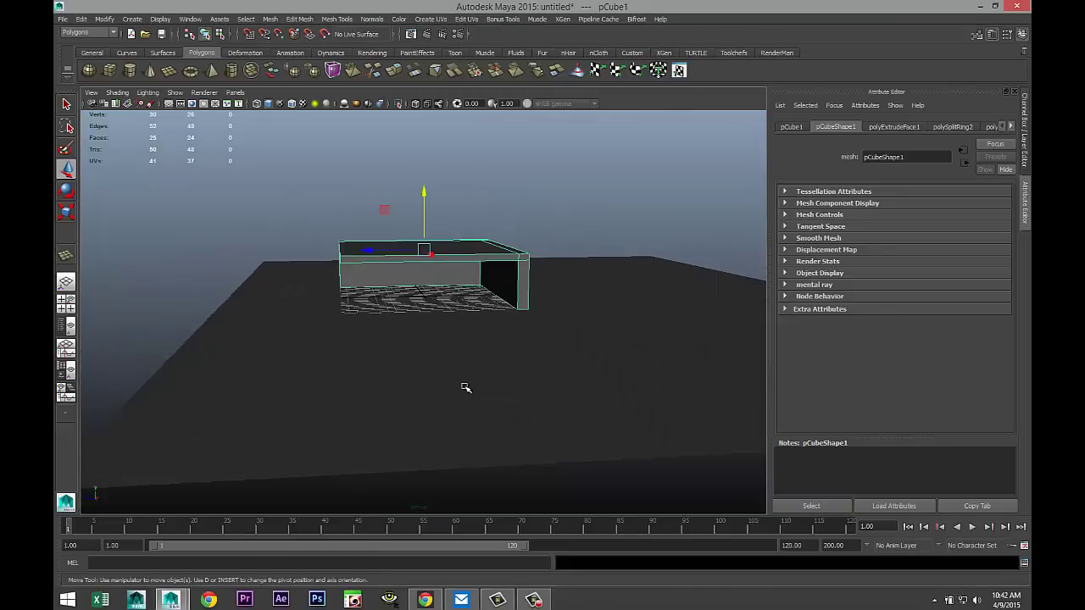
mouse_move(465, 388)
alt+mouse_down()
mouse_move(472, 370)
mouse_move(458, 381)
alt+mouse_up()
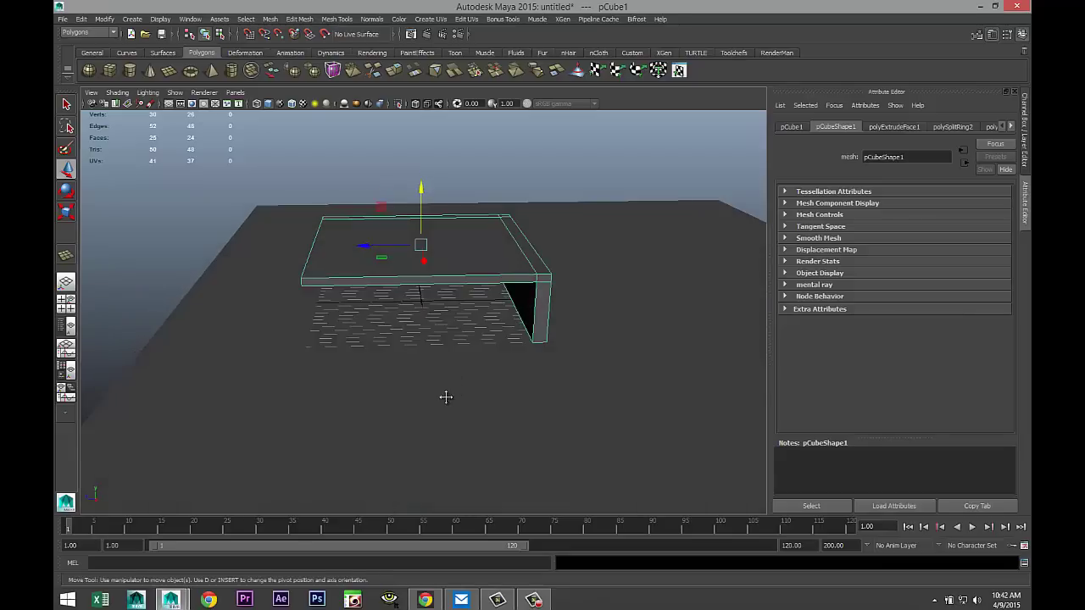
alt+middle_drag(446, 397, 467, 359)
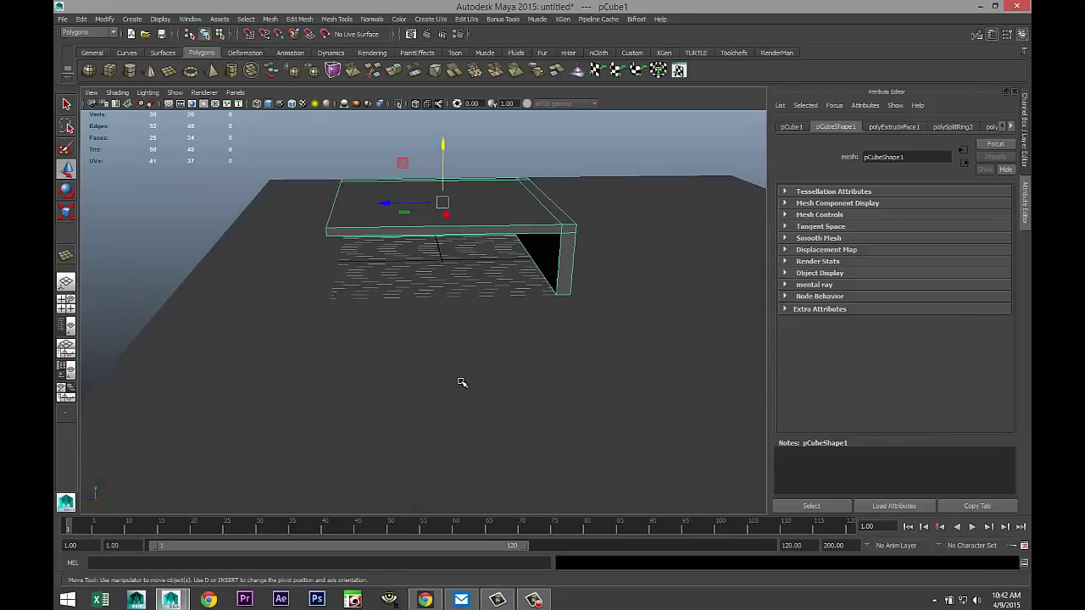
click(110, 71)
drag(373, 430, 446, 318)
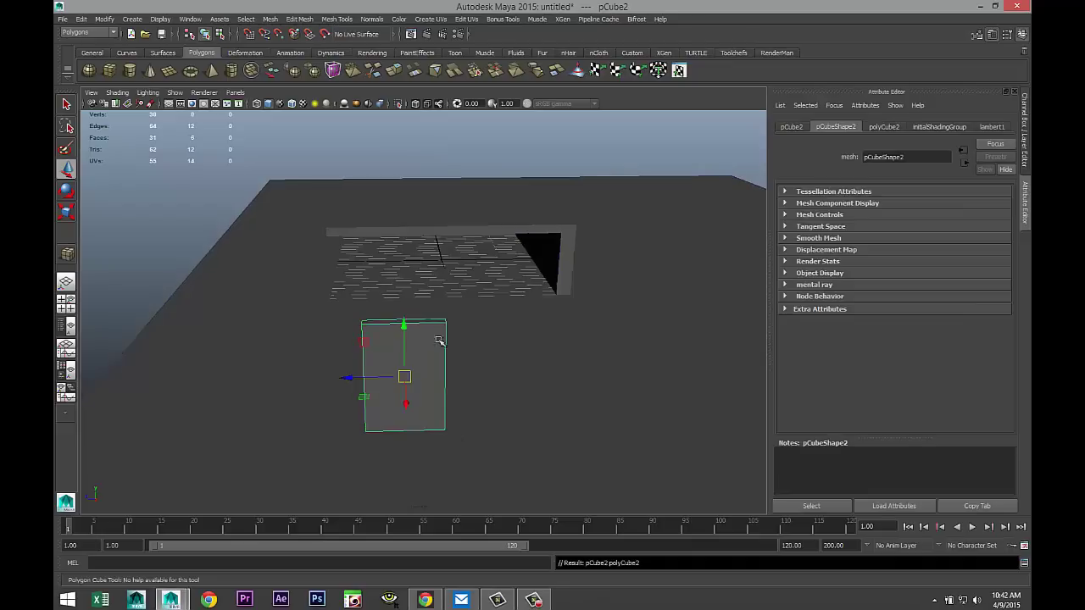
Step: Lower the new box's top vertices to the roof slab's underside and move one side's vertices inward to narrow it
click(66, 306)
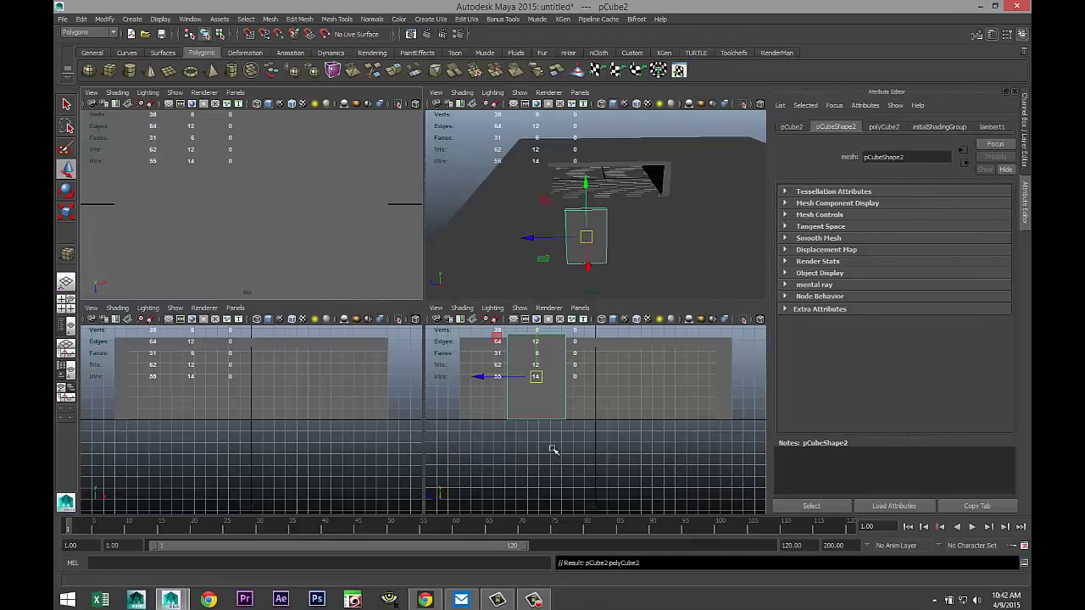
key(space)
scroll(528, 432, down, 3)
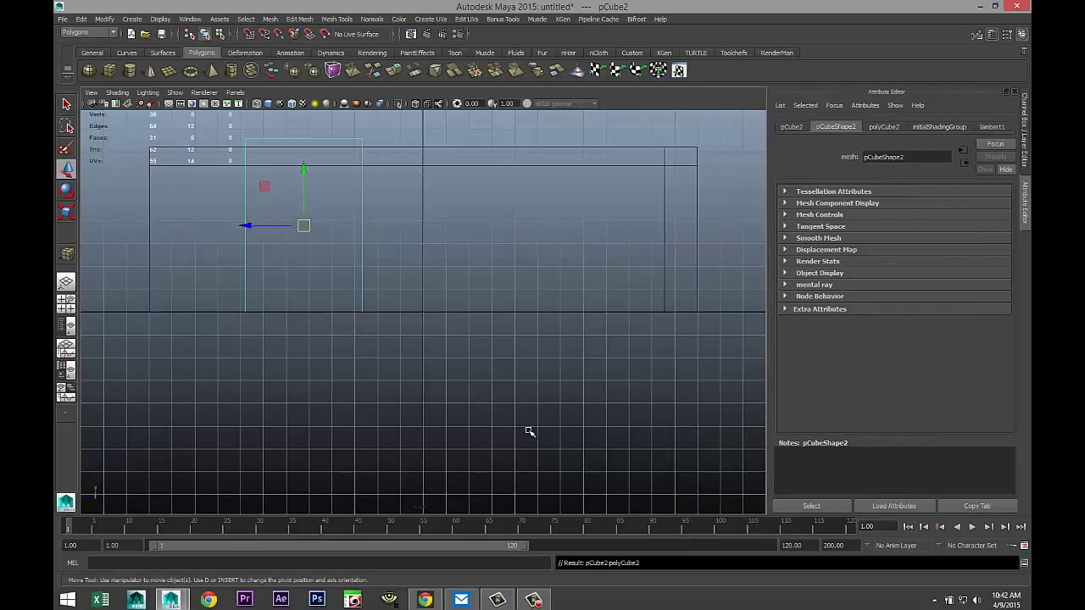
alt+middle_drag(378, 237, 459, 318)
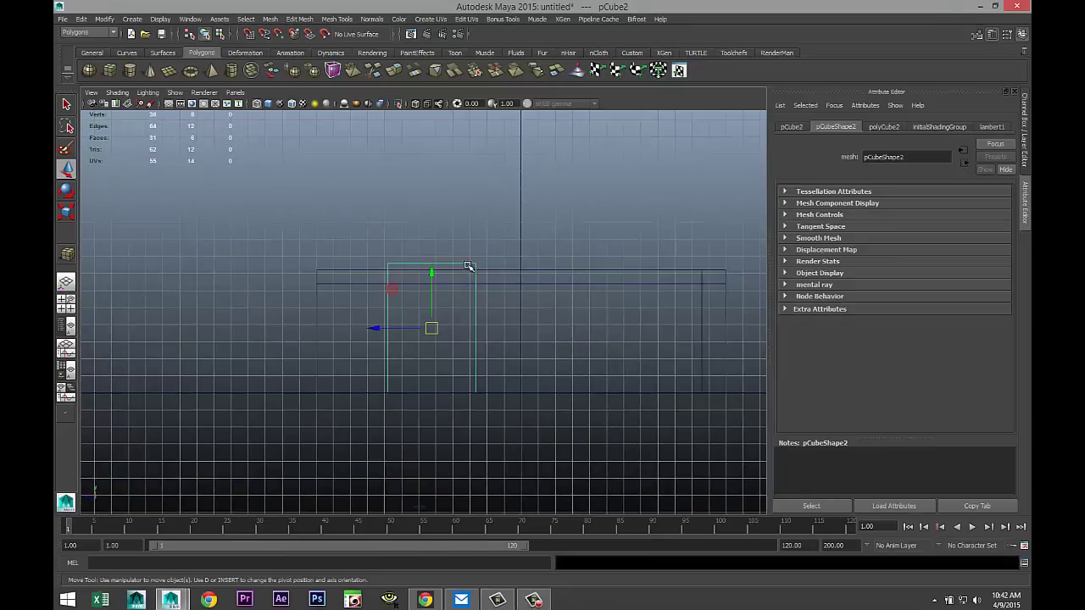
right_drag(469, 267, 351, 252)
drag(351, 252, 543, 294)
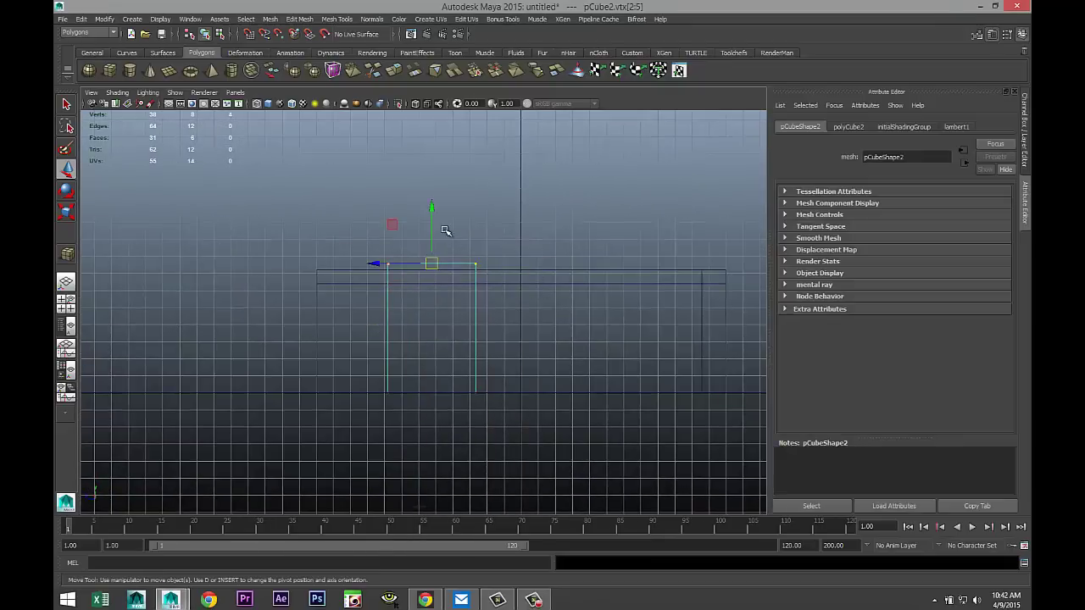
mouse_move(430, 207)
mouse_down()
mouse_move(433, 247)
mouse_move(434, 227)
mouse_up()
key(v)
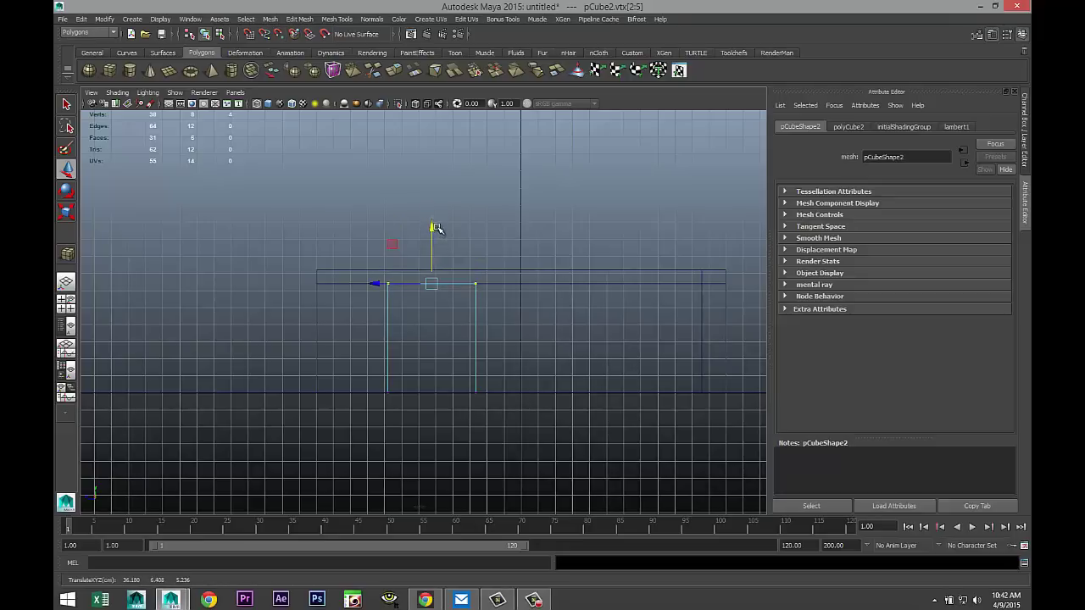
drag(356, 266, 410, 430)
drag(333, 340, 368, 351)
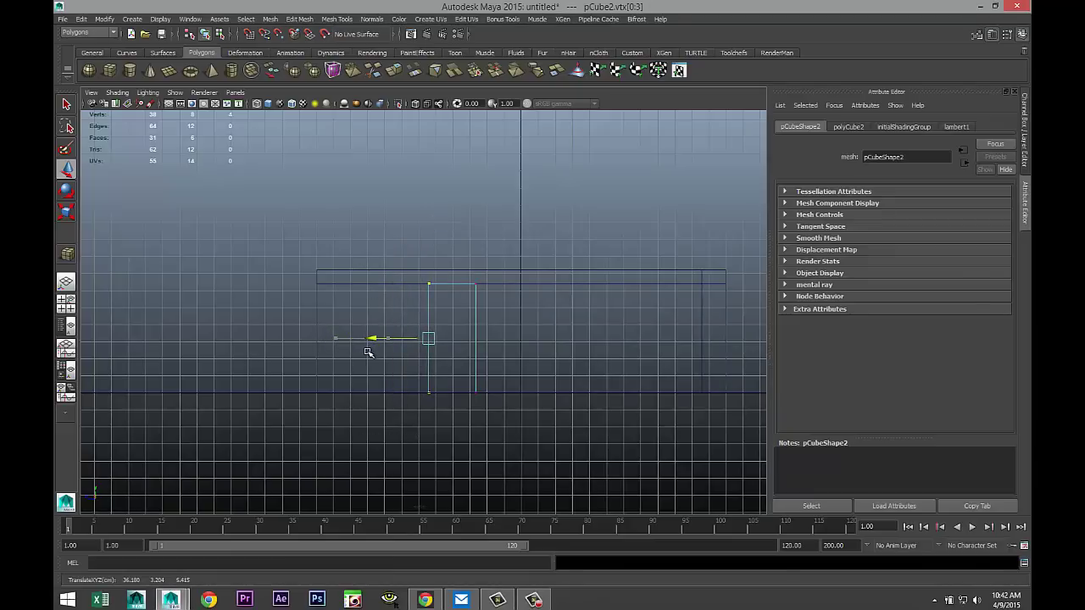
Step: Scale the whole upright box along X to about 0.27 to turn it into a thin panel
click(67, 303)
key(space)
scroll(544, 334, up, 5)
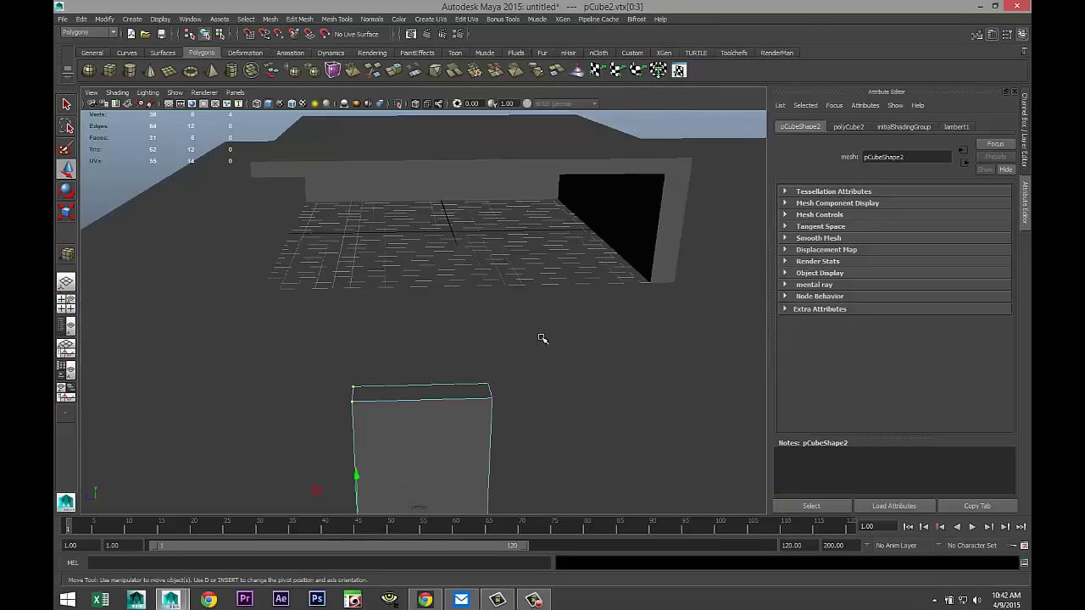
alt+drag(489, 370, 576, 373)
alt+middle_drag(566, 371, 300, 332)
scroll(301, 331, down, 5)
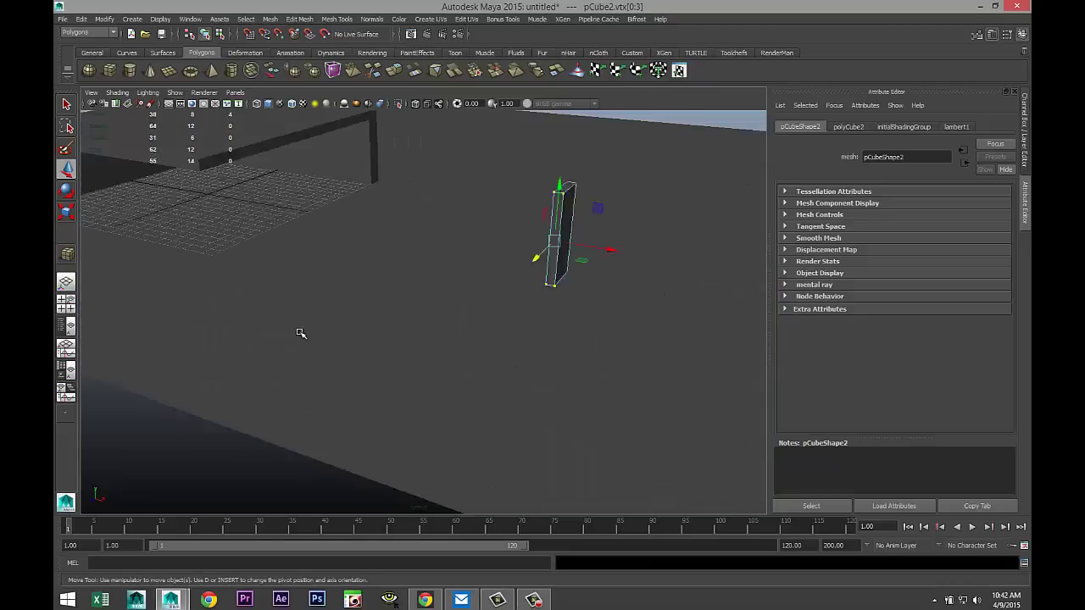
alt+middle_drag(429, 323, 393, 356)
key(f)
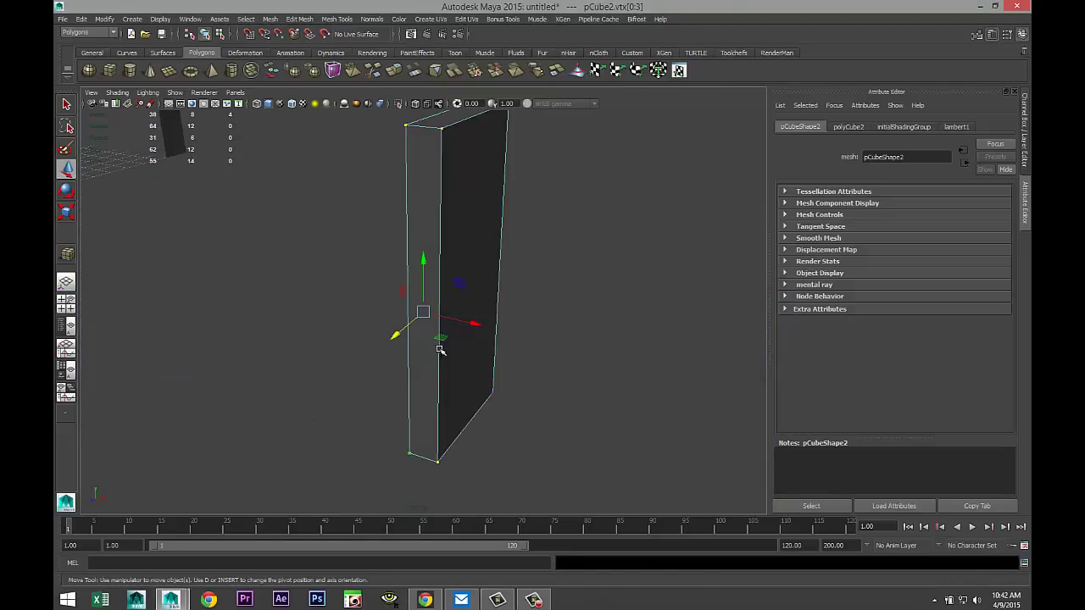
right_drag(445, 209, 475, 196)
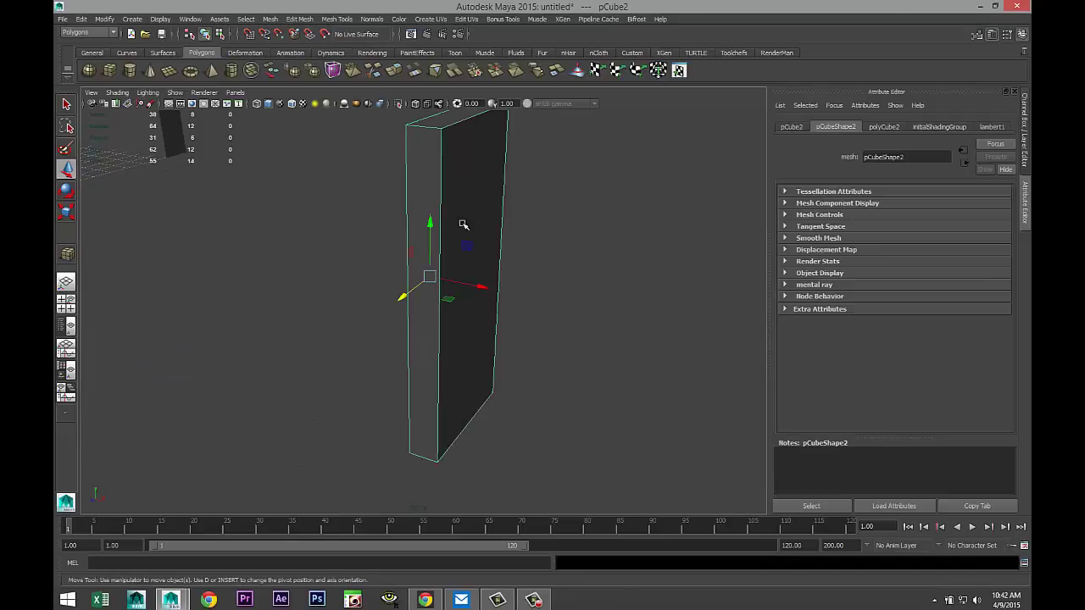
key(r)
drag(482, 286, 442, 282)
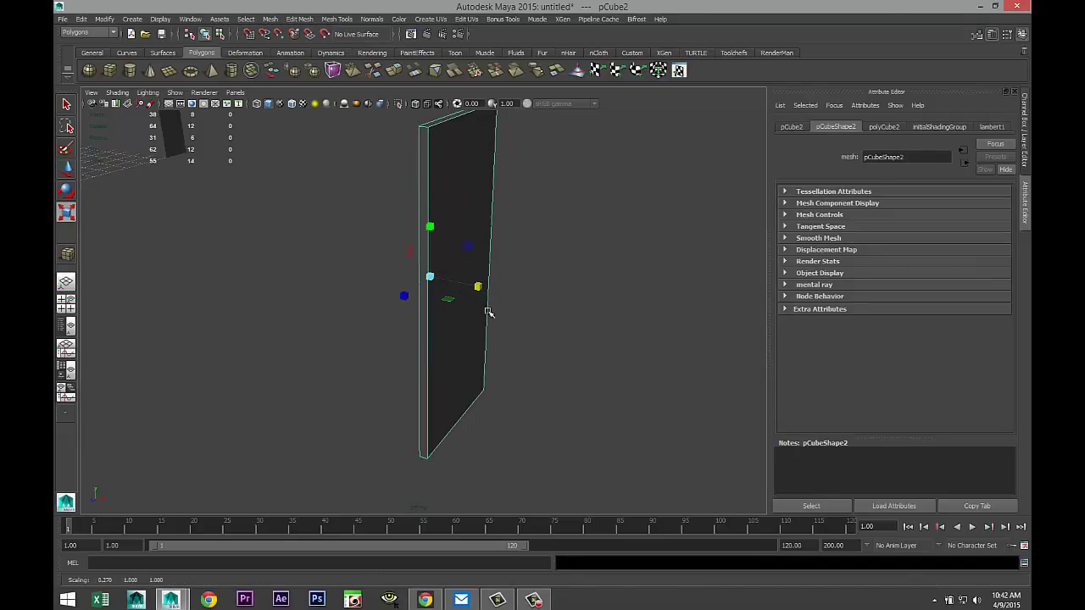
Step: Extrude the panel's large outer face in place and scale the new face inward to leave a narrow frame border
alt+drag(487, 310, 473, 291)
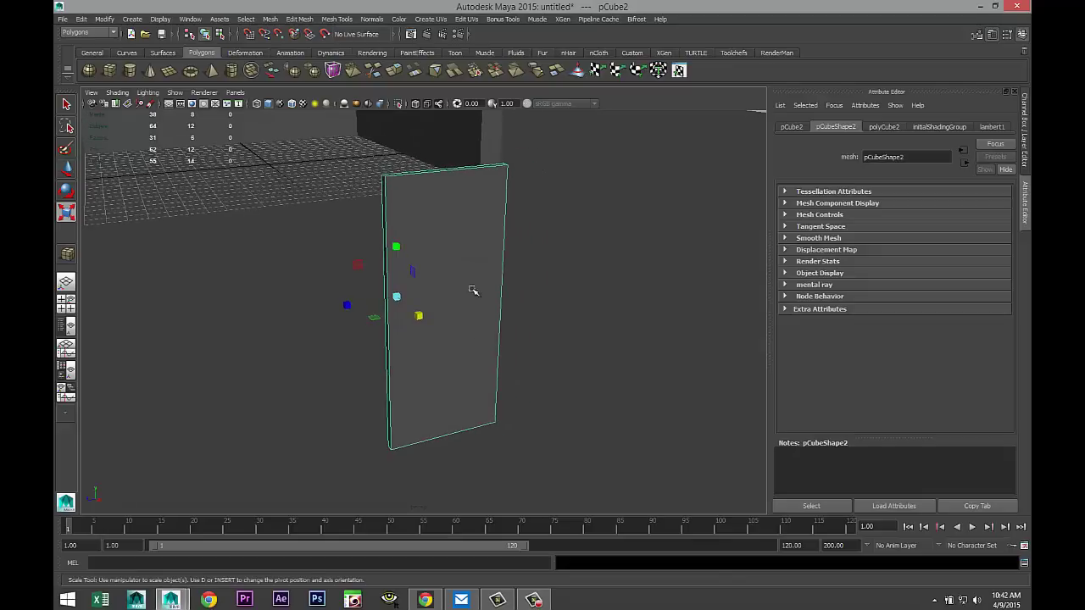
right_drag(461, 242, 460, 267)
click(456, 251)
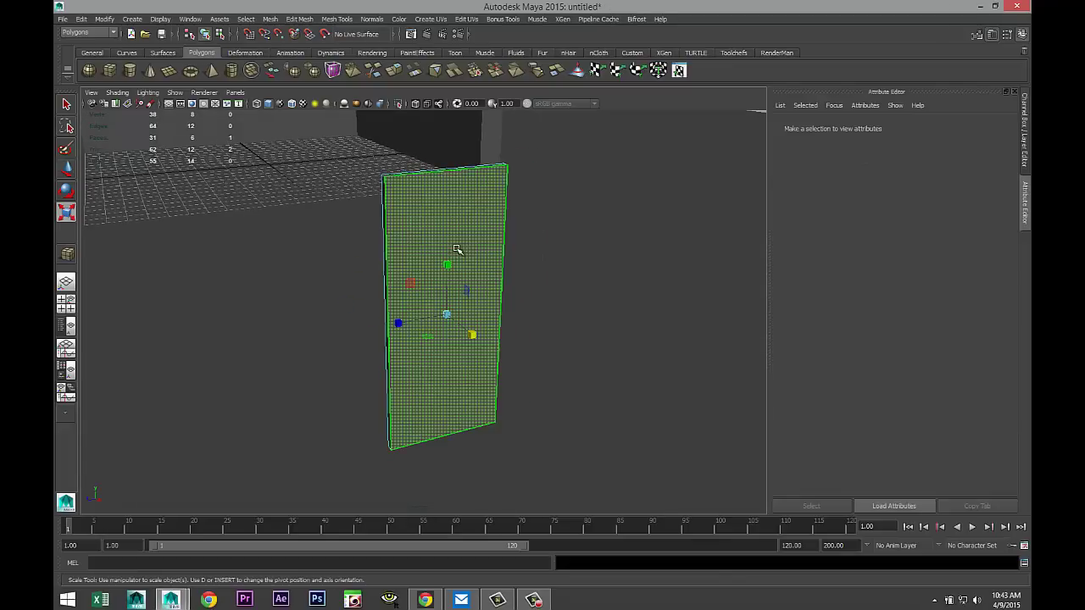
alt+drag(599, 310, 567, 310)
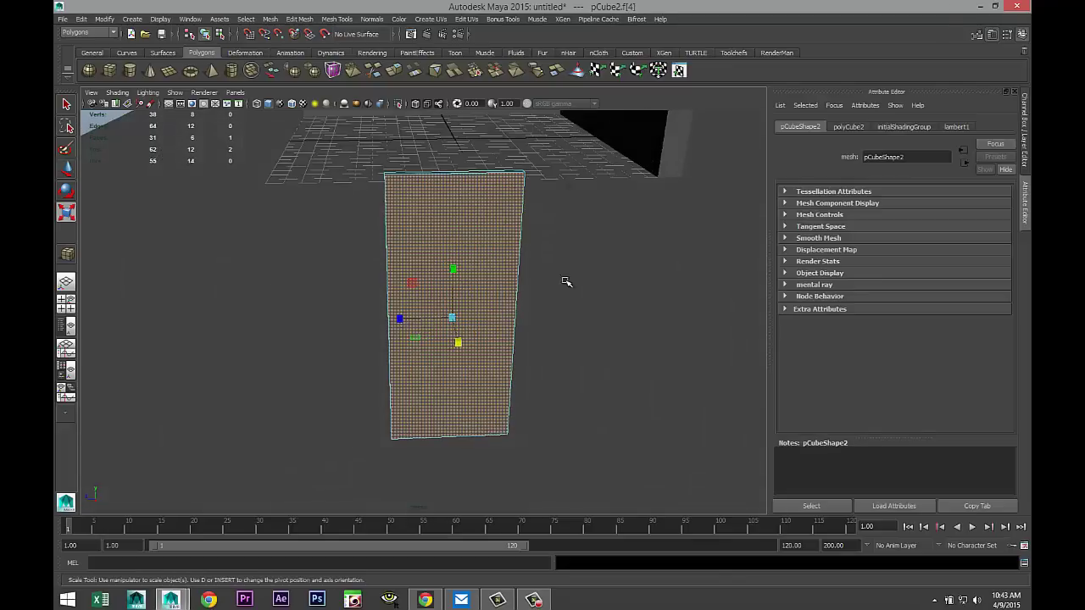
click(299, 18)
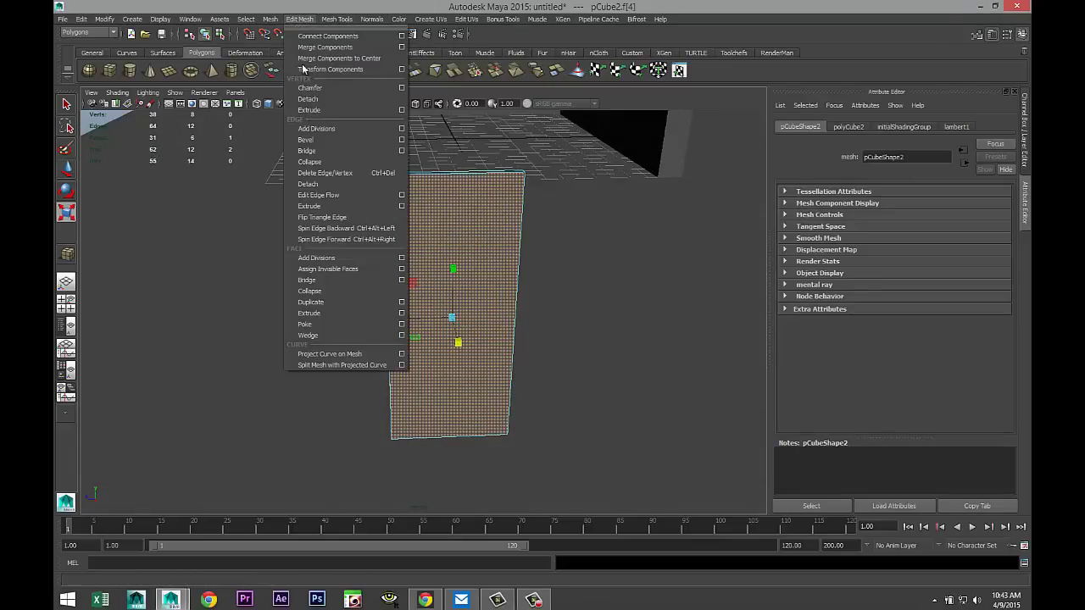
click(347, 314)
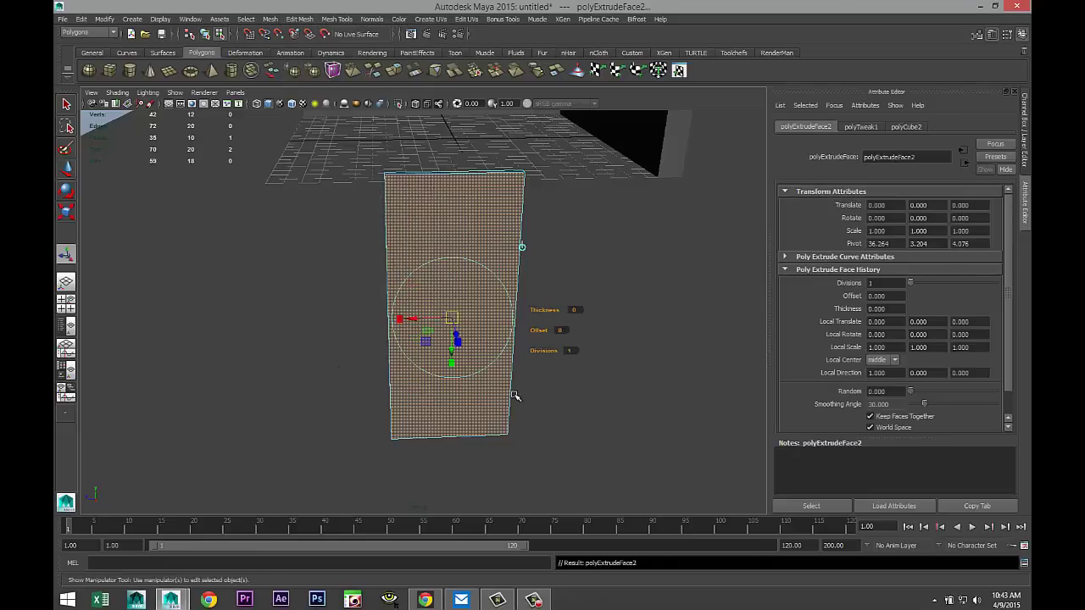
key(r)
drag(450, 316, 404, 322)
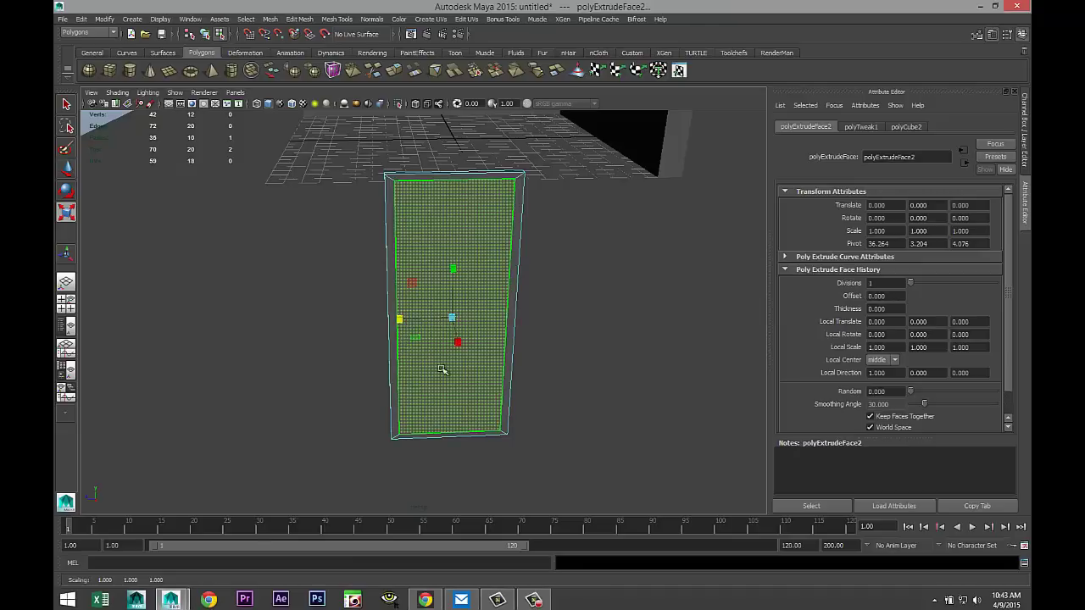
Step: Extrude the inset face again and push it slightly into the panel, to about X 36.1 cm, to recess it behind the frame
alt+drag(443, 370, 541, 377)
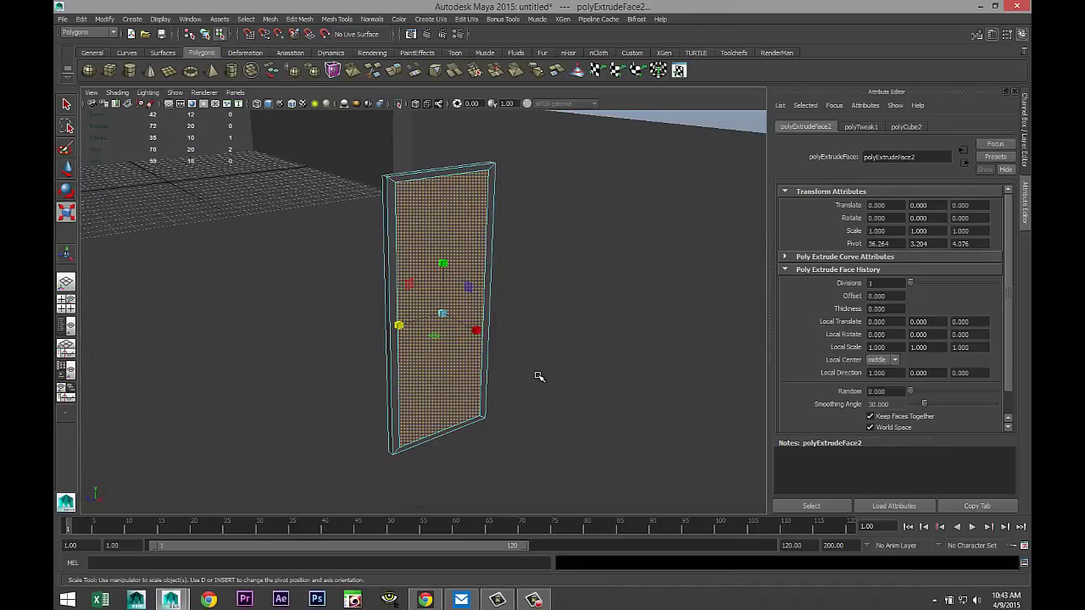
key(ctrl+e)
key(w)
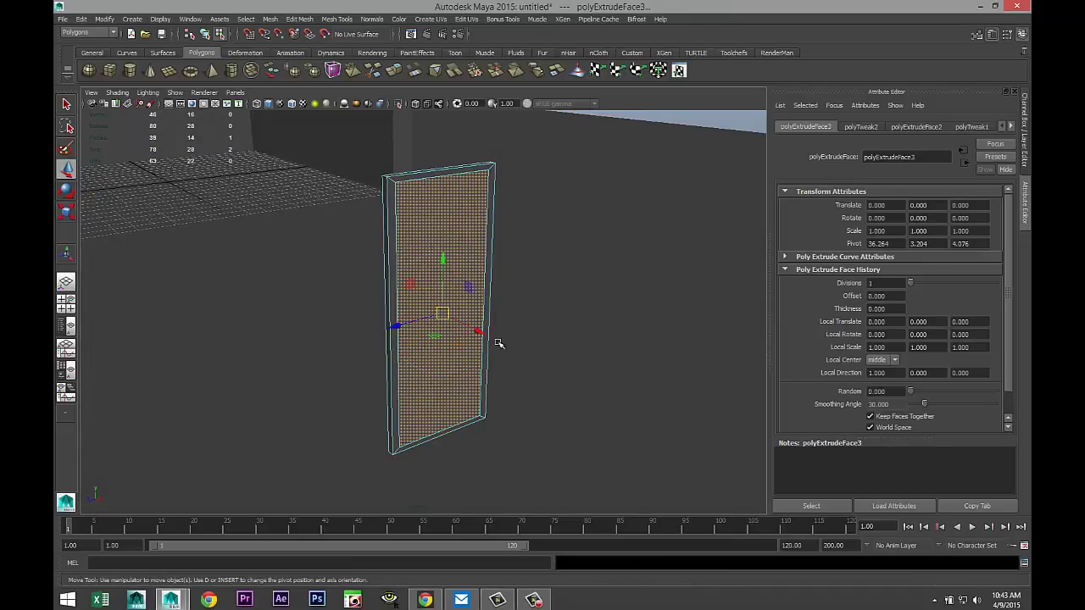
drag(480, 333, 477, 331)
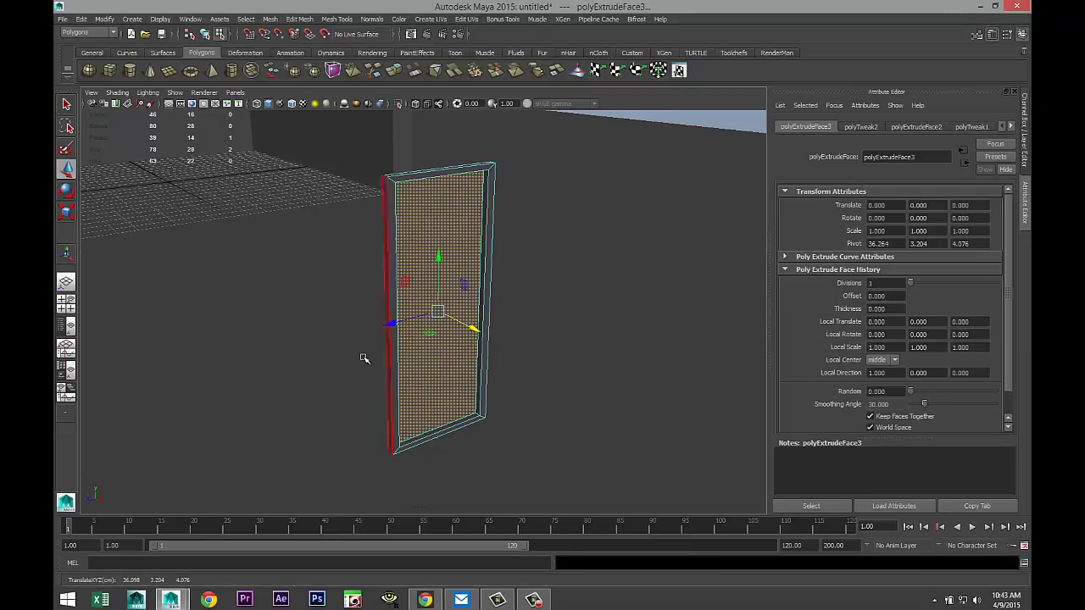
Step: Delete the large back face of the framed panel
alt+drag(363, 359, 467, 364)
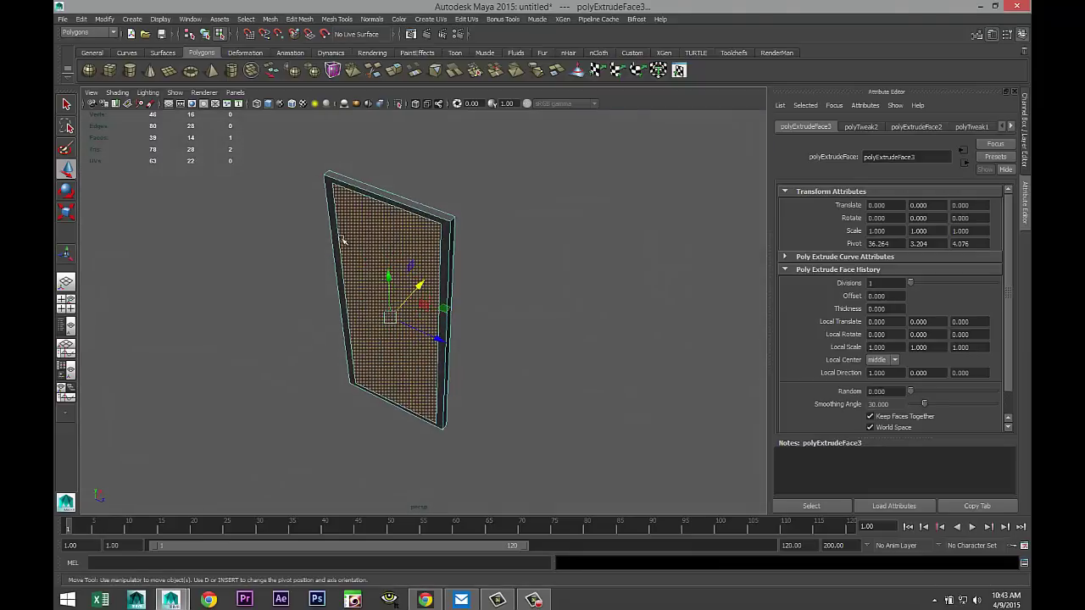
click(353, 223)
right_drag(354, 224, 354, 244)
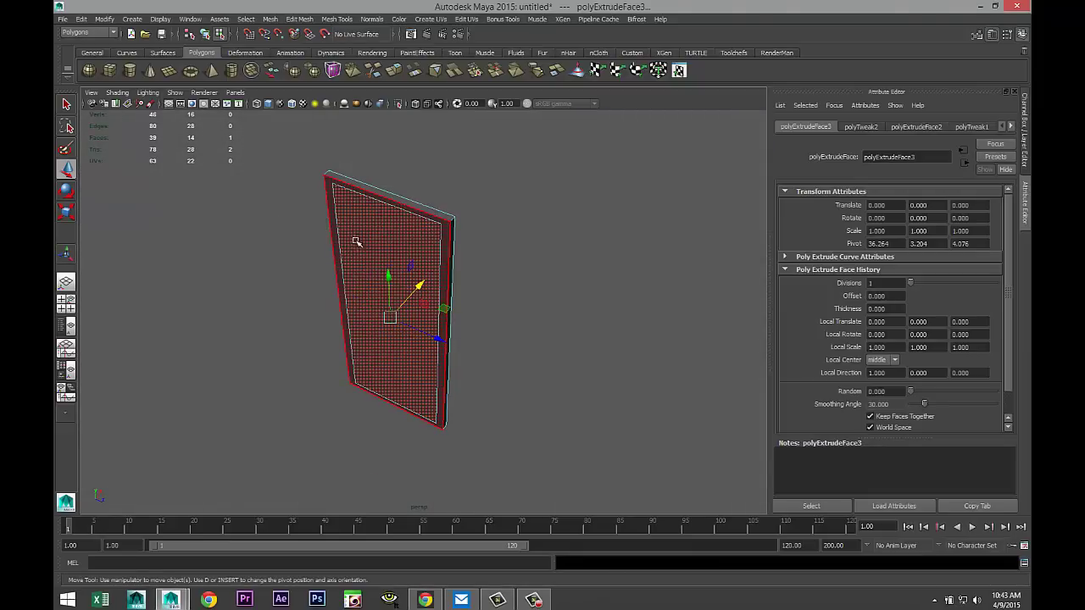
click(323, 271)
alt+drag(579, 334, 357, 307)
alt+middle_drag(356, 308, 312, 313)
alt+drag(311, 313, 363, 354)
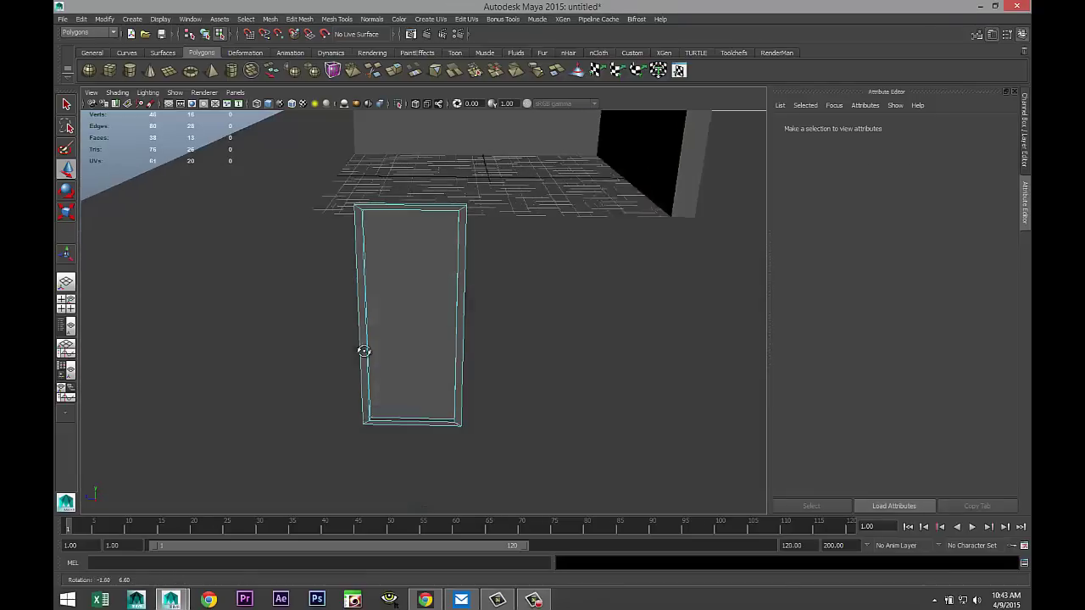
Step: Duplicate the framed panel and move the copy along Z until it sits edge to edge with the original
right_drag(460, 308, 460, 296)
click(461, 297)
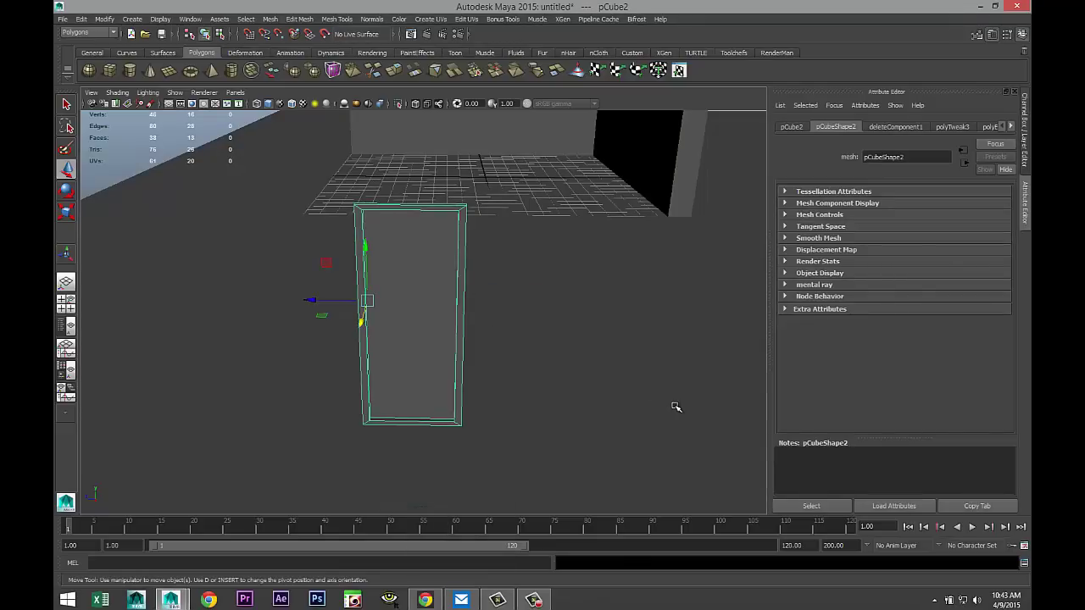
key(ctrl+d)
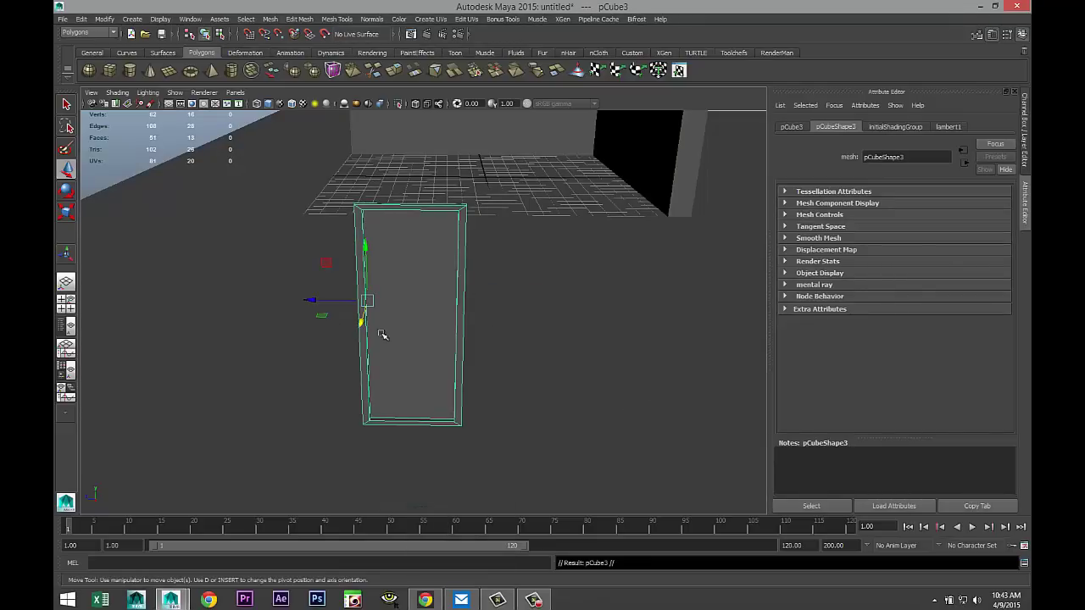
drag(315, 305, 420, 314)
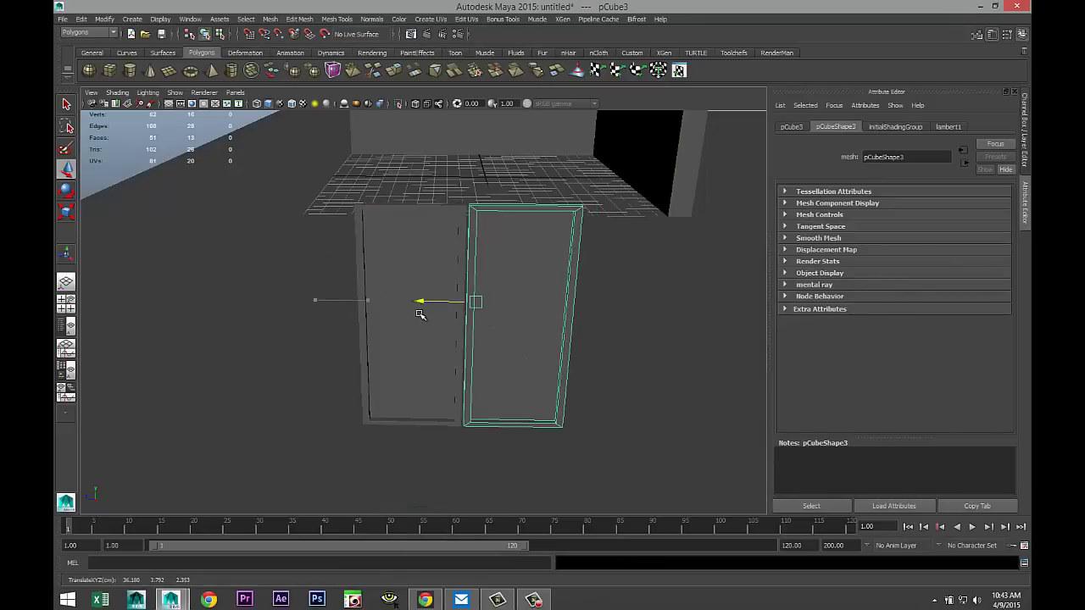
click(67, 302)
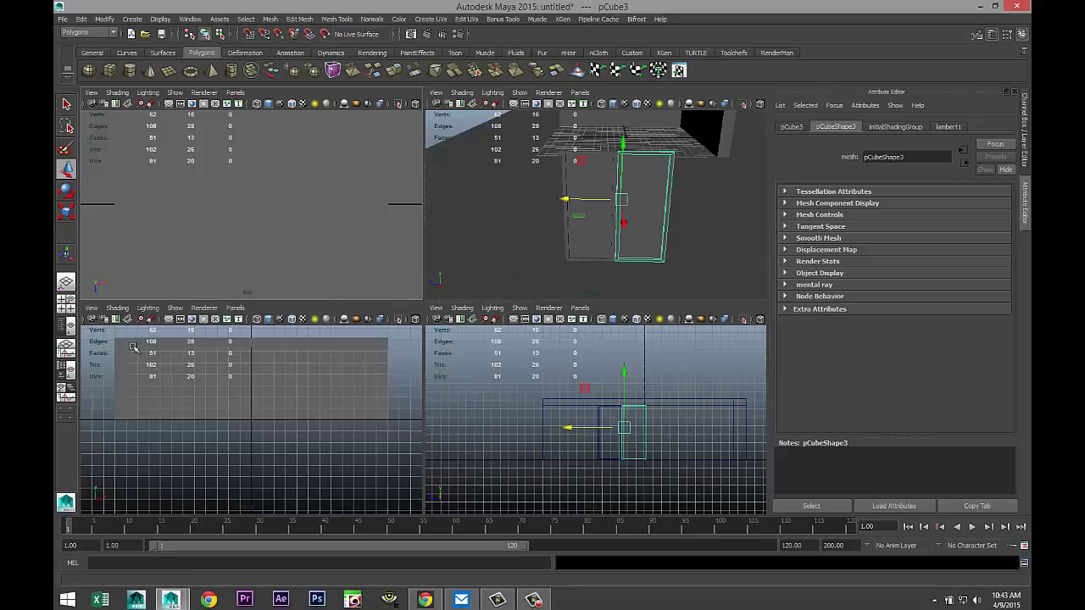
key(space)
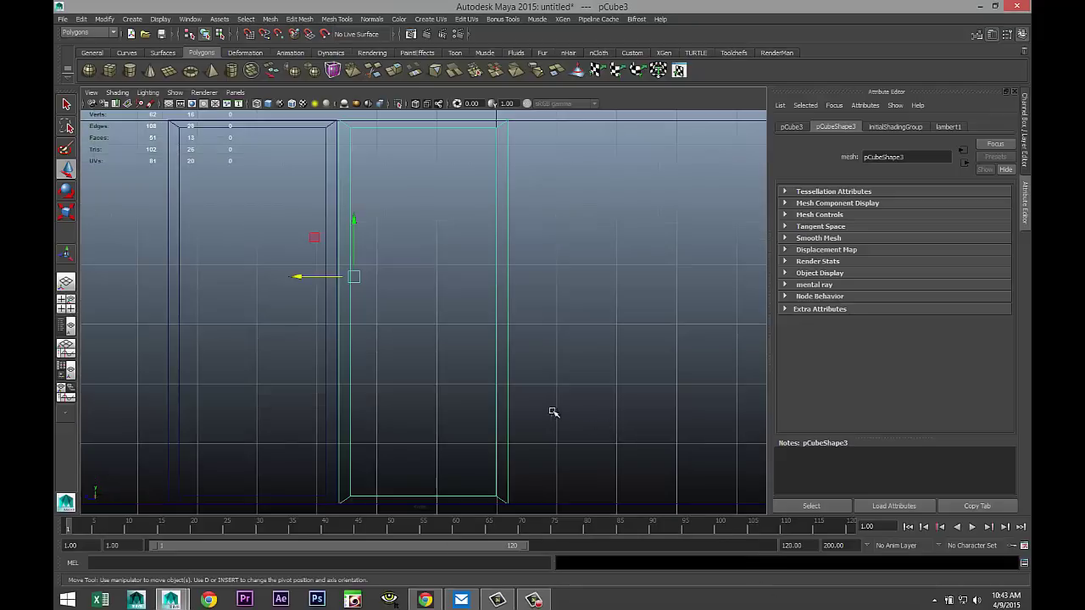
drag(297, 277, 294, 276)
Step: Combine the two adjacent framed panels into a single mesh
scroll(290, 282, down, 4)
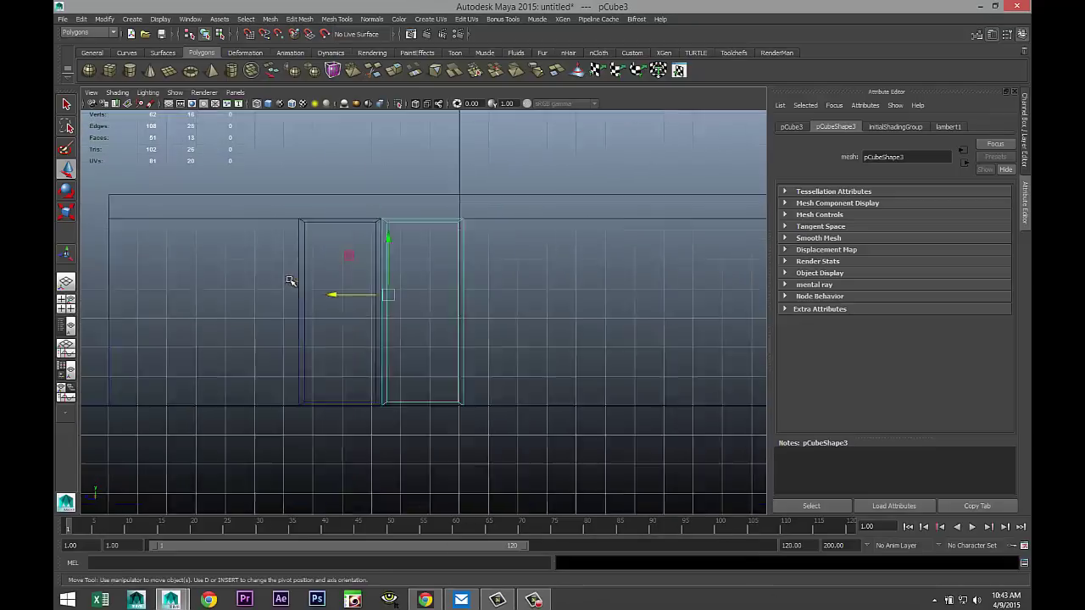
click(339, 370)
click(269, 19)
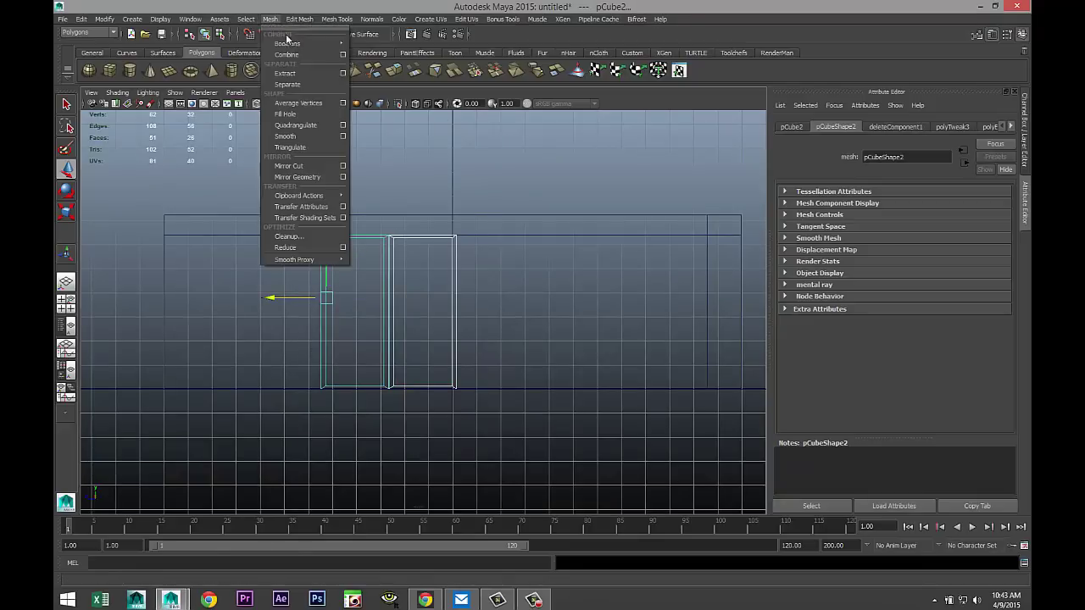
click(288, 49)
key(r)
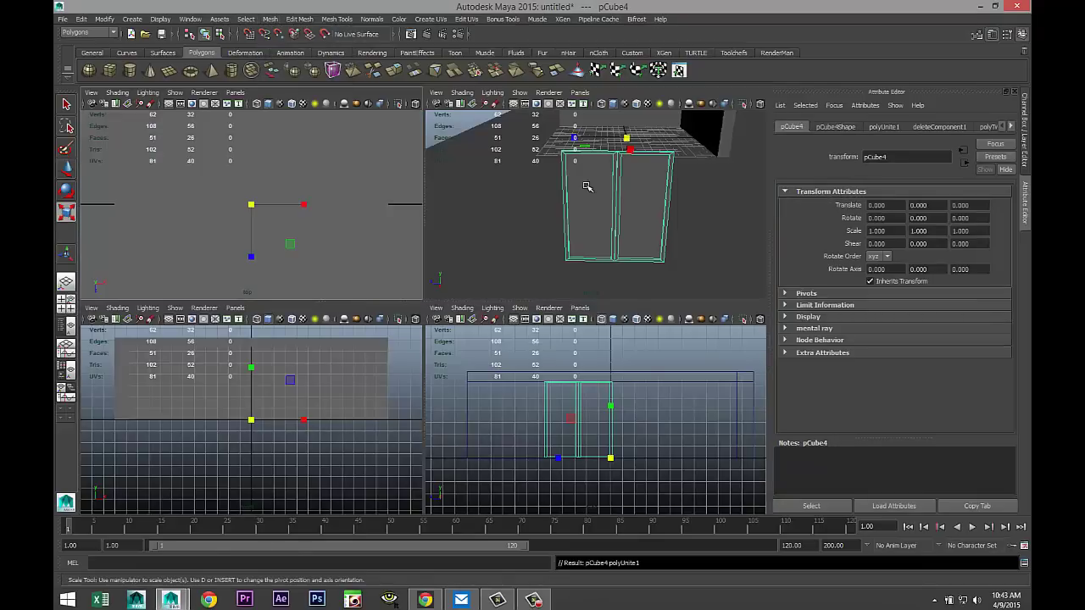
Step: Center the pivot of the combined panel mesh
click(67, 303)
alt+drag(531, 318, 523, 392)
key(w)
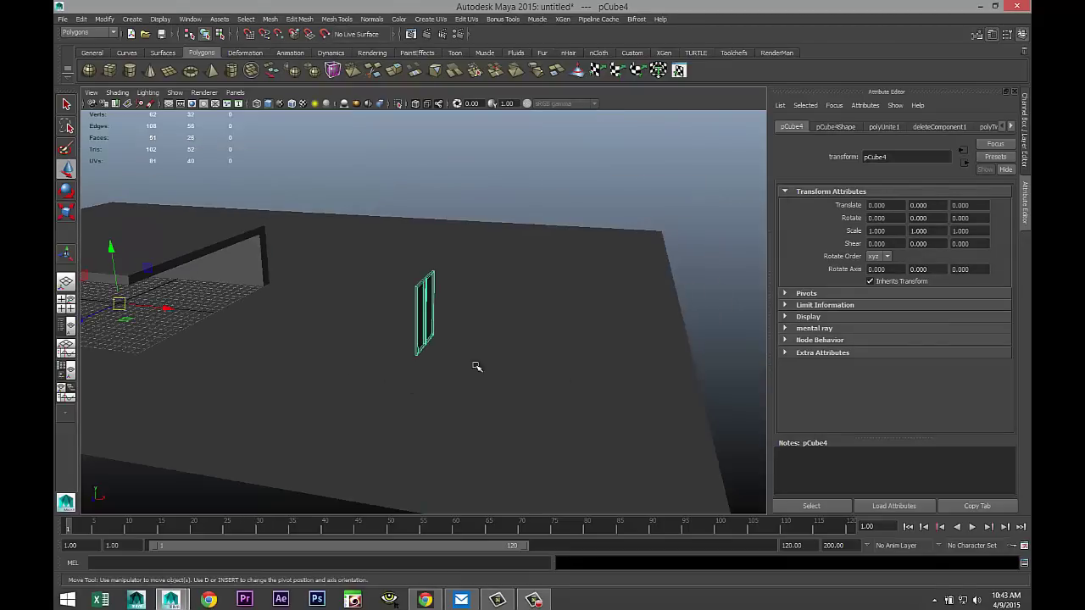
click(104, 18)
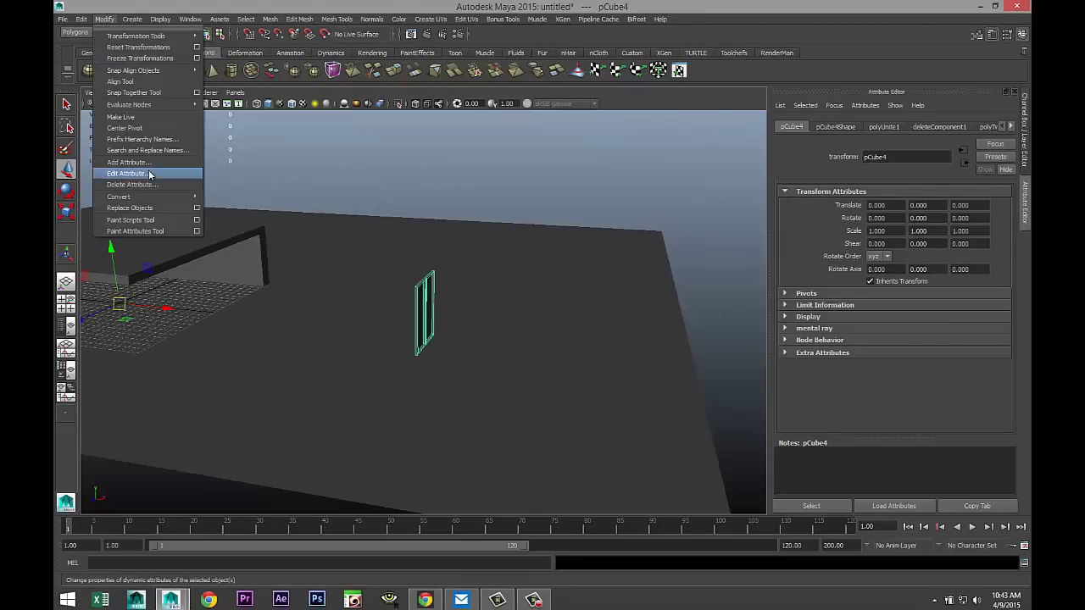
click(126, 128)
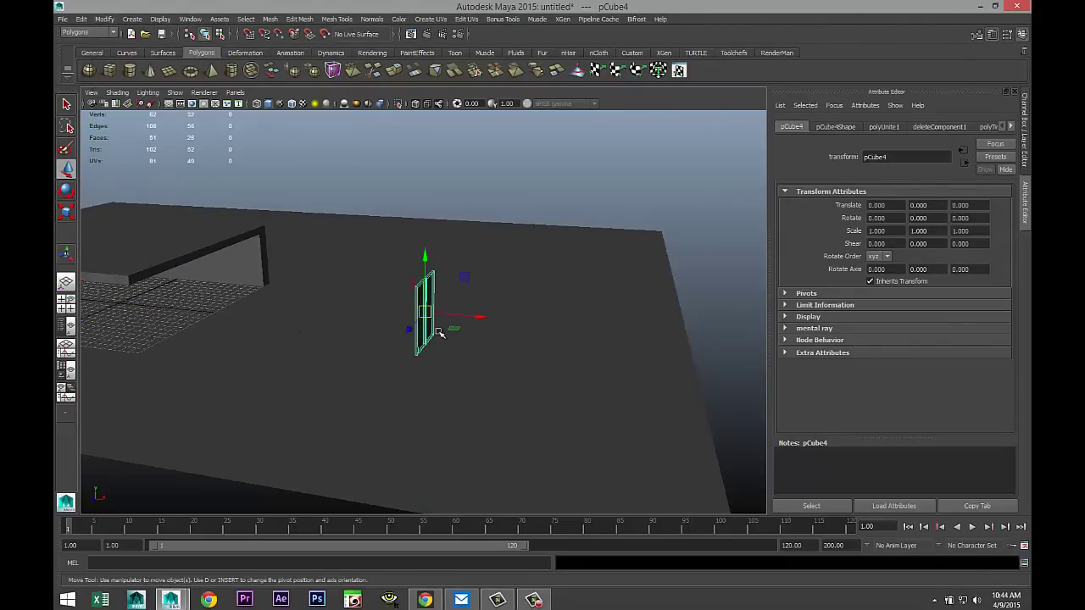
Step: Move the combined panels to an X translation of about -24.26 so they line up with the roof slab's edge on the open side
drag(479, 315, 246, 309)
click(66, 302)
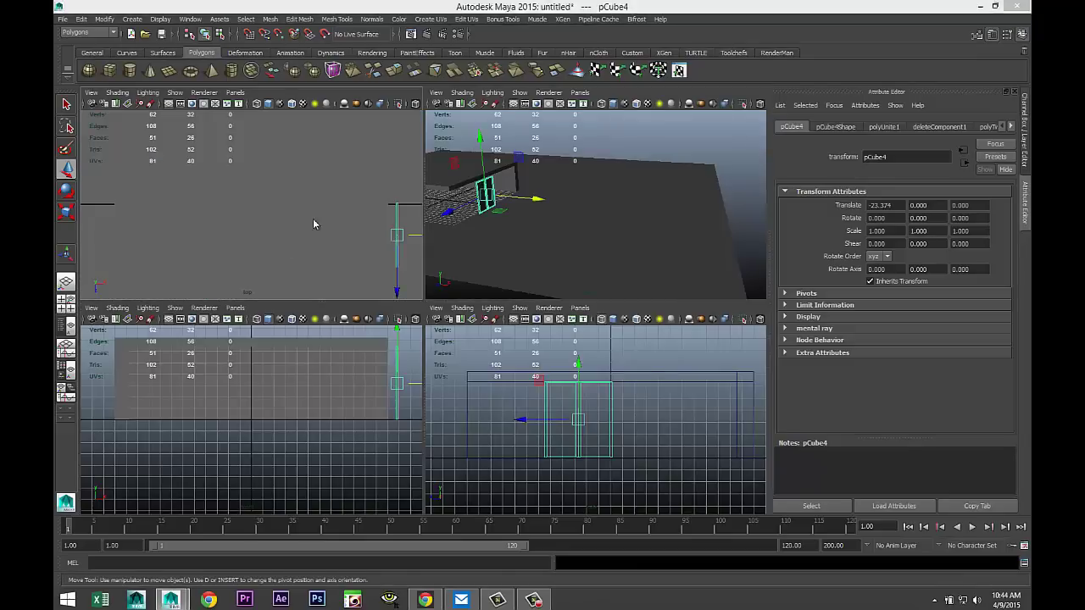
key(space)
key(f)
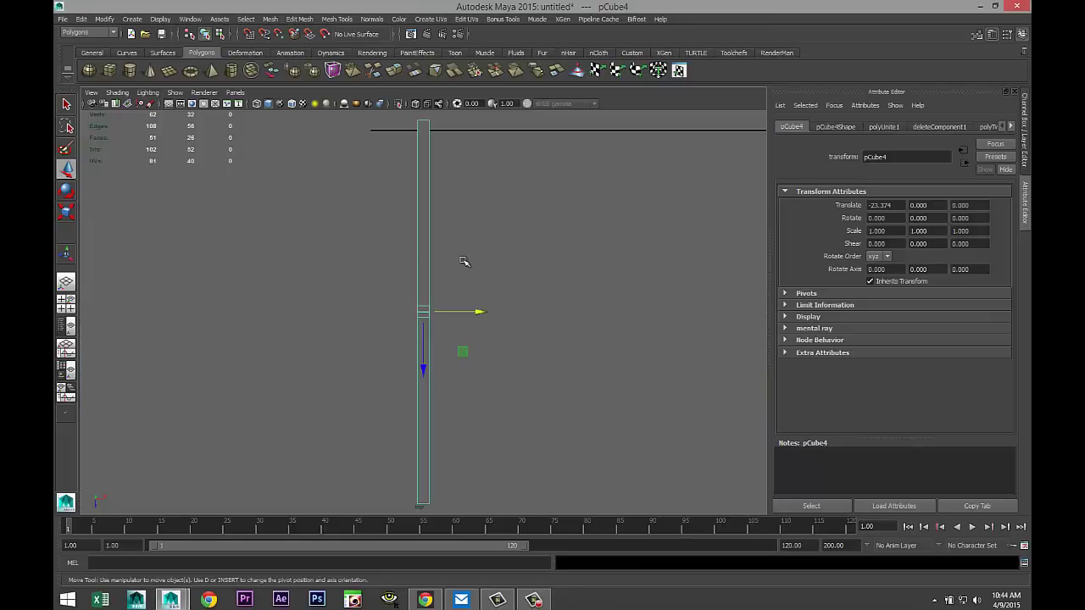
scroll(470, 262, down, 10)
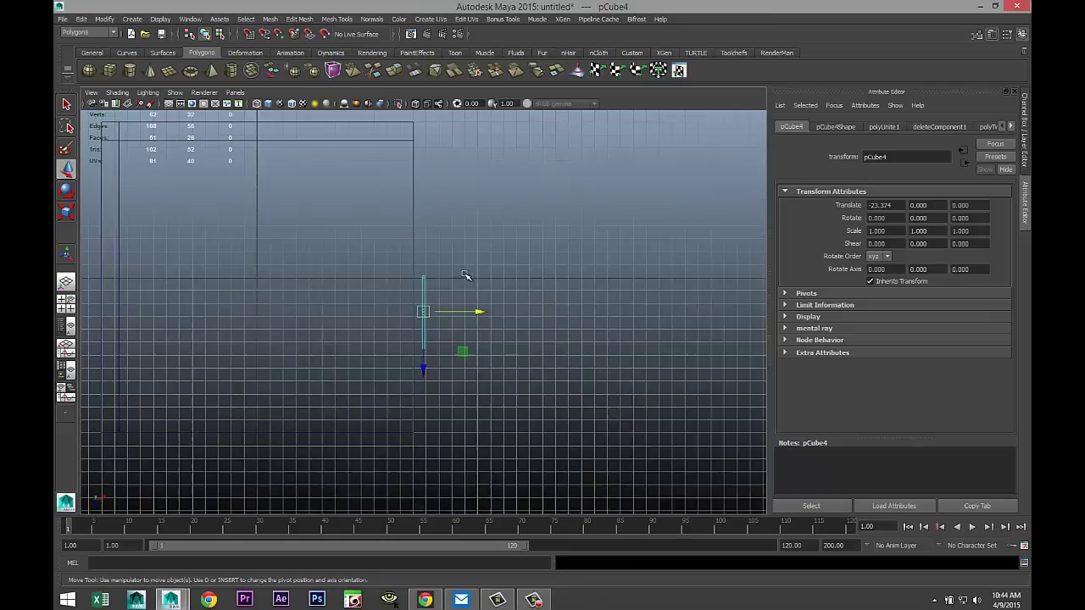
scroll(468, 268, up, 5)
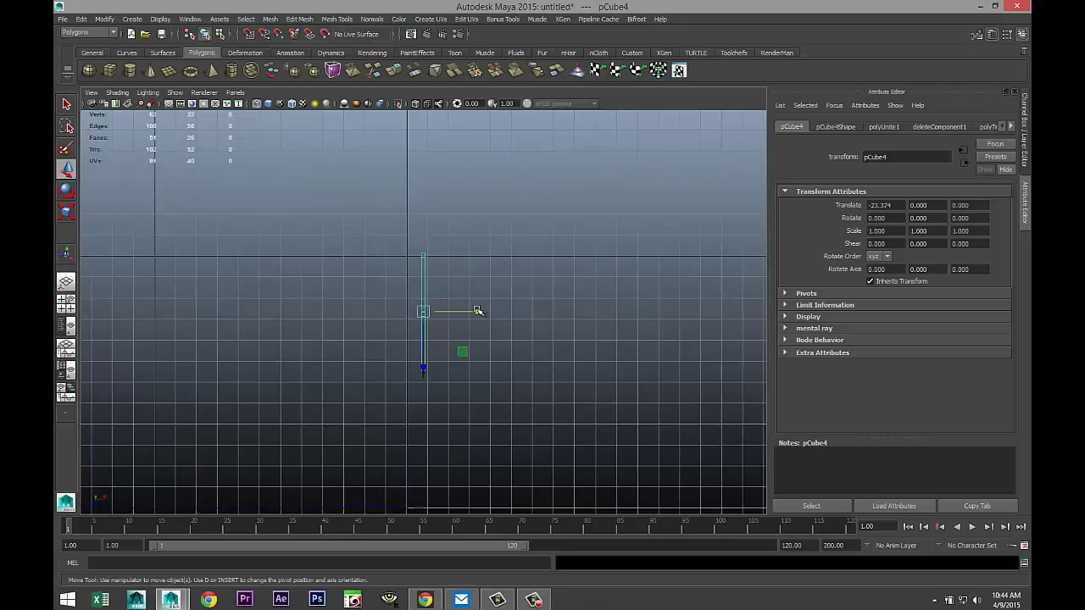
drag(477, 311, 460, 316)
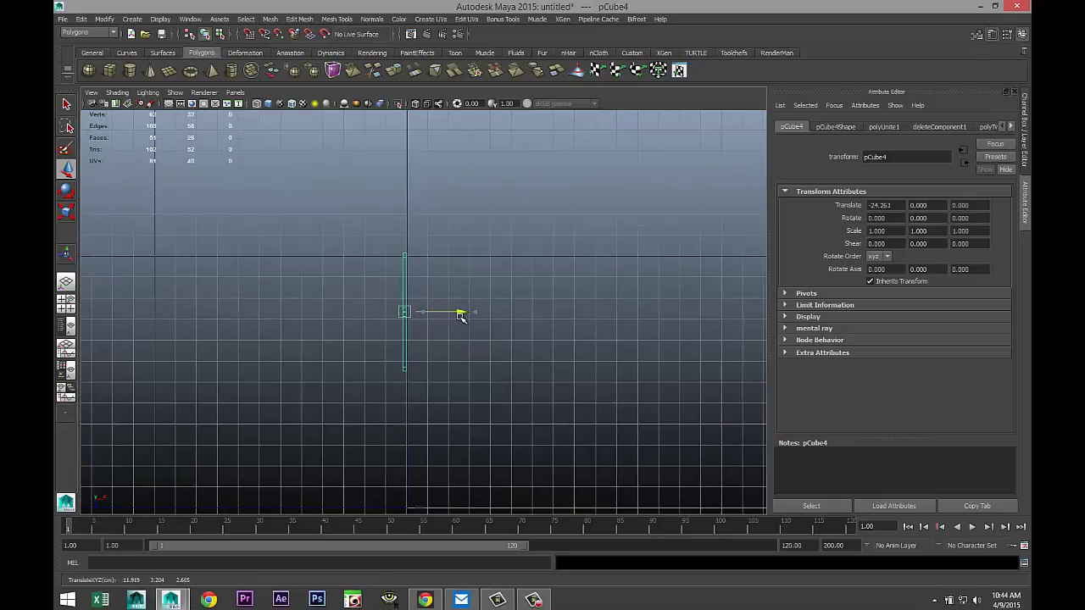
click(66, 303)
key(space)
scroll(500, 287, up, 2)
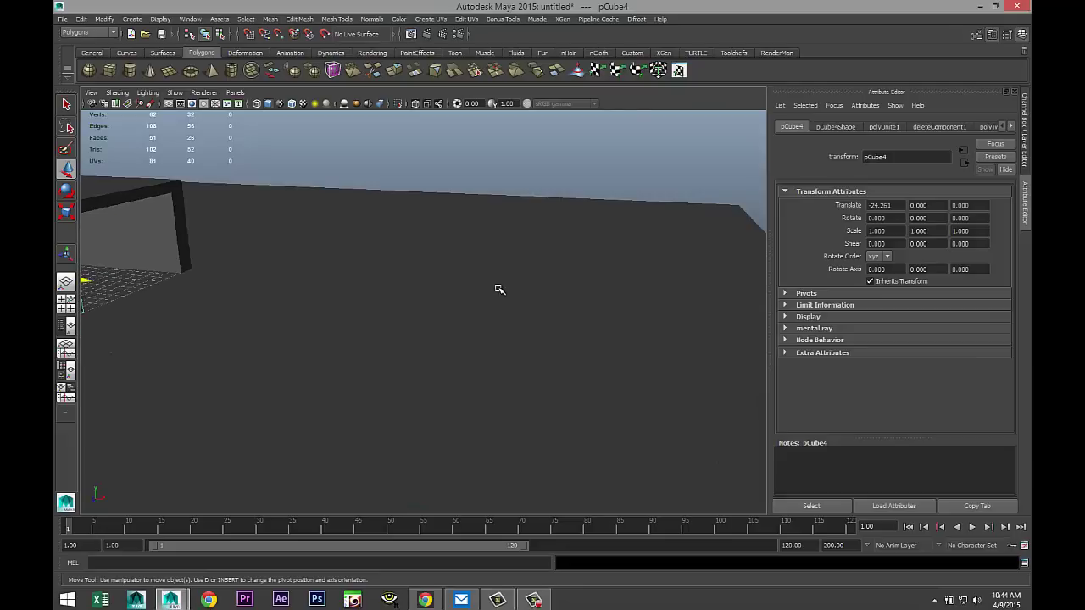
alt+drag(499, 309, 377, 312)
alt+middle_drag(376, 312, 358, 437)
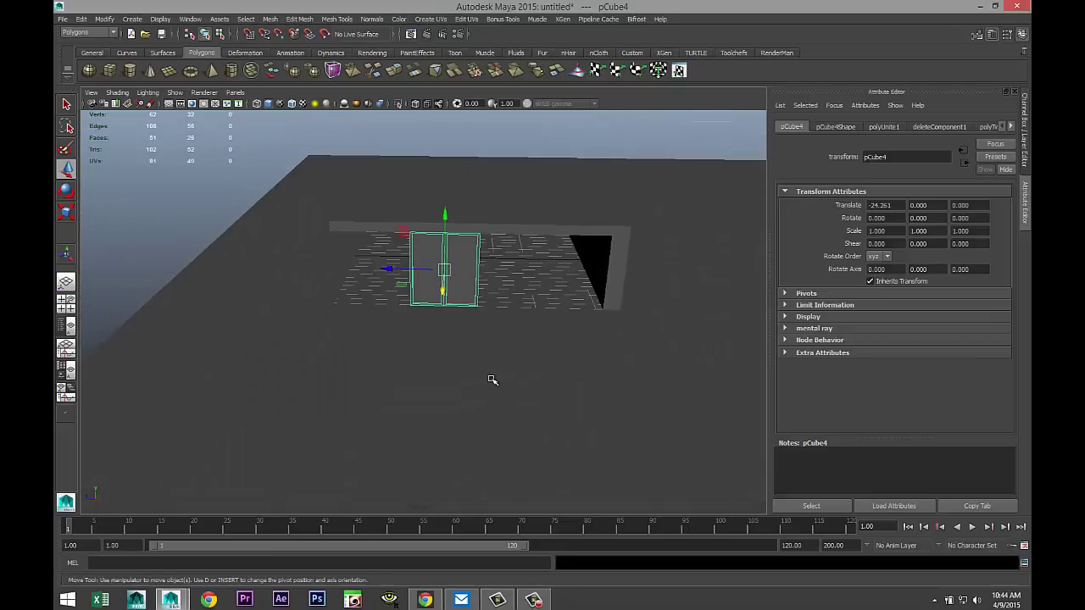
Step: Move the combined framed panels along the building's open side to a Z translation of about -5.51
scroll(493, 382, up, 2)
alt+drag(494, 382, 426, 350)
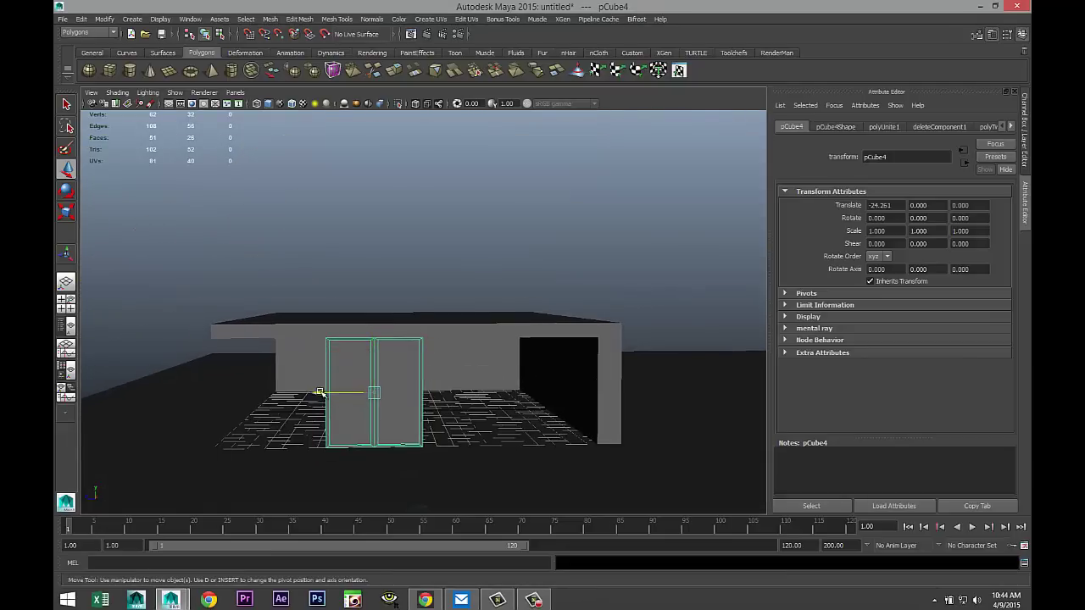
drag(319, 392, 412, 416)
alt+middle_drag(347, 395, 306, 347)
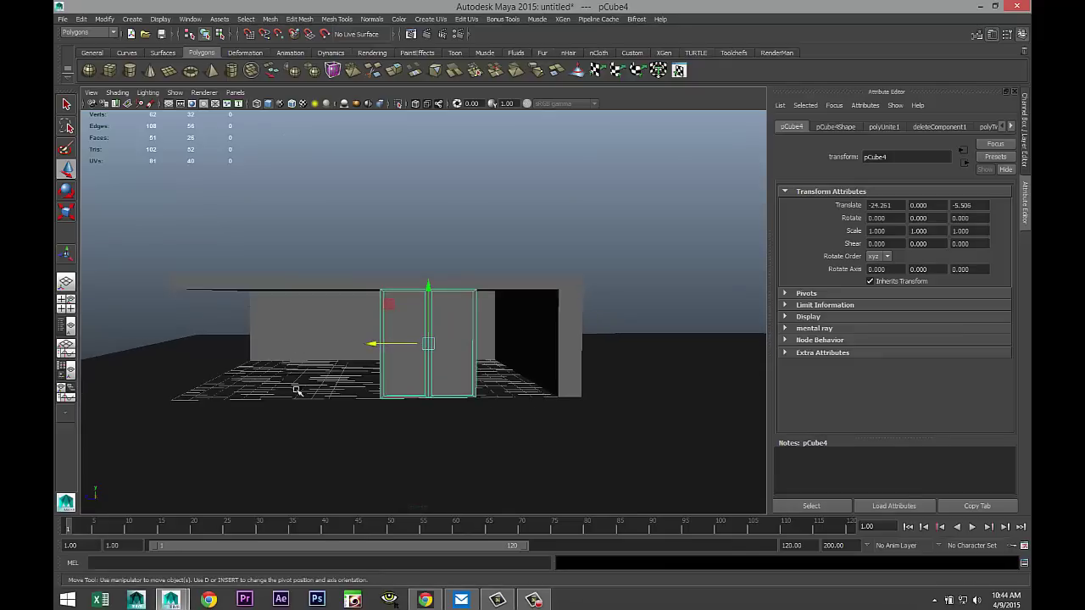
alt+drag(296, 390, 299, 410)
alt+middle_drag(321, 420, 344, 431)
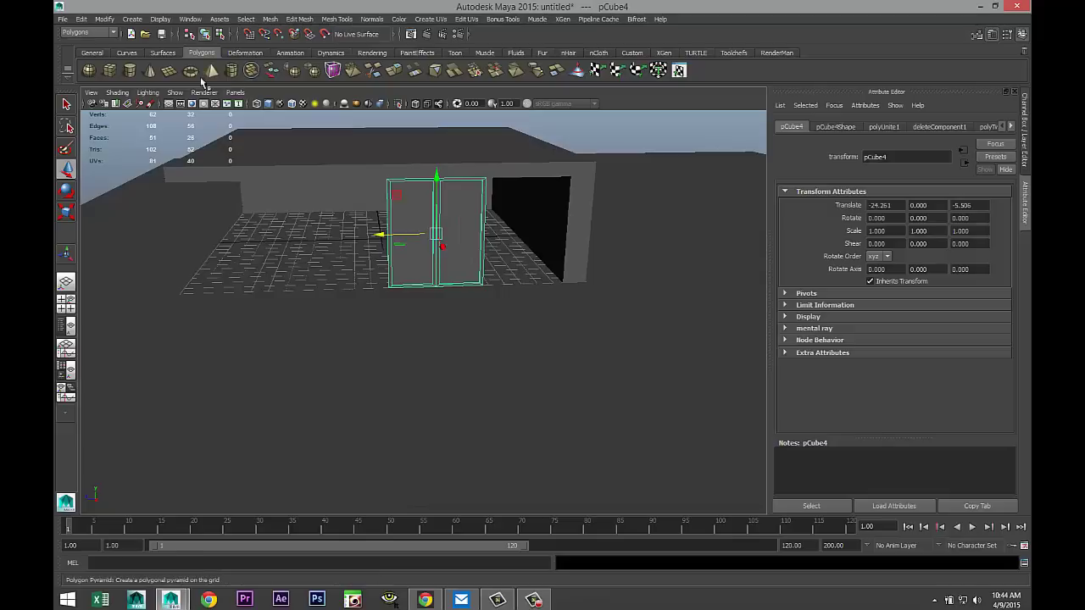
Step: Create a thin upright polygon box in front of the building and move it to Z of about -9.57, beside the framed panels
click(115, 74)
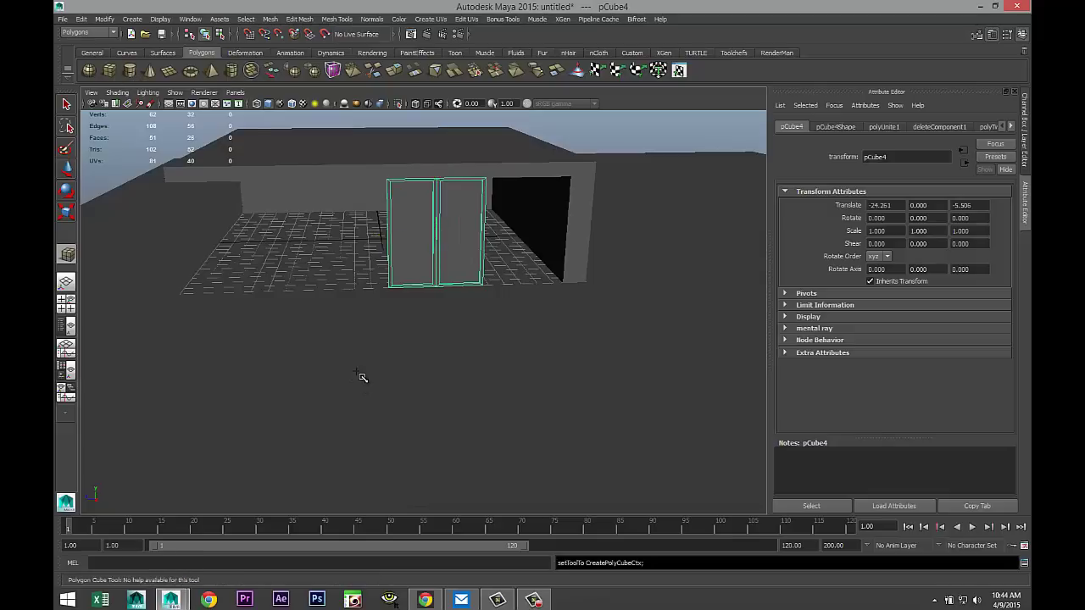
drag(358, 377, 542, 253)
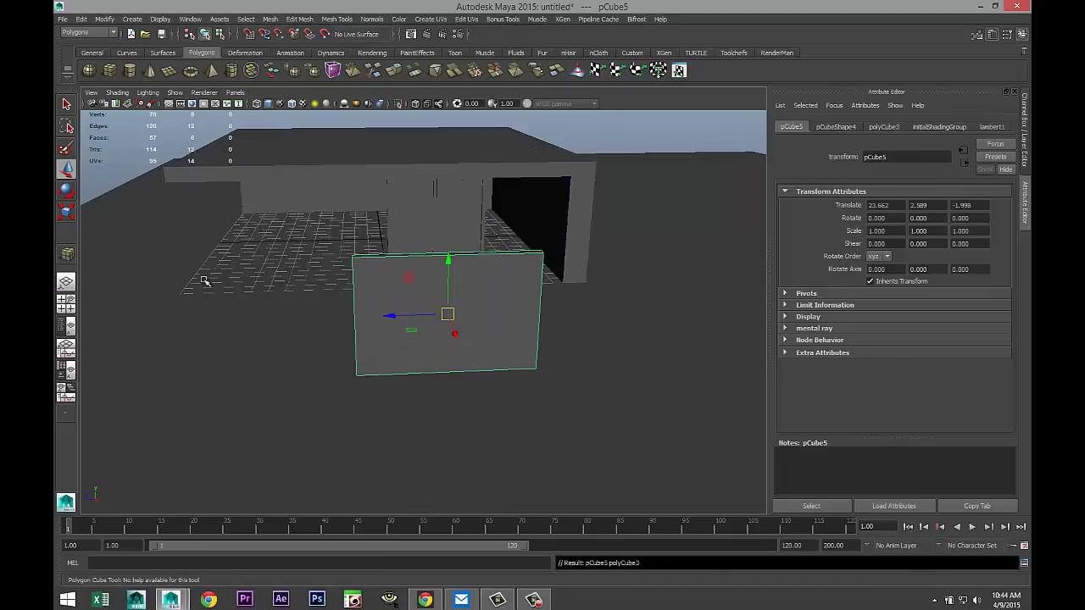
click(68, 307)
key(space)
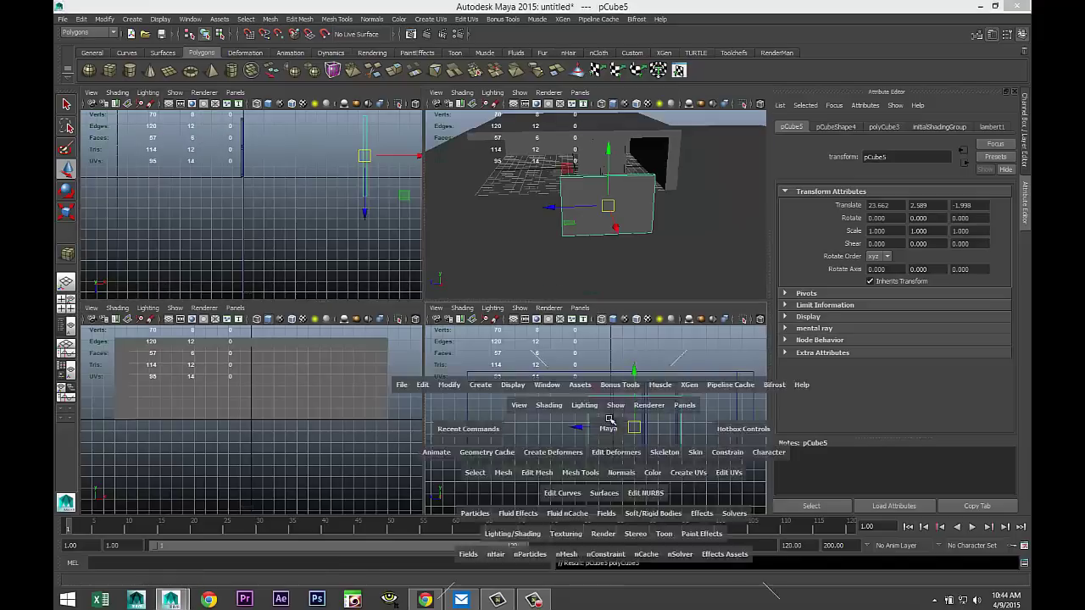
alt+middle_drag(577, 441, 314, 454)
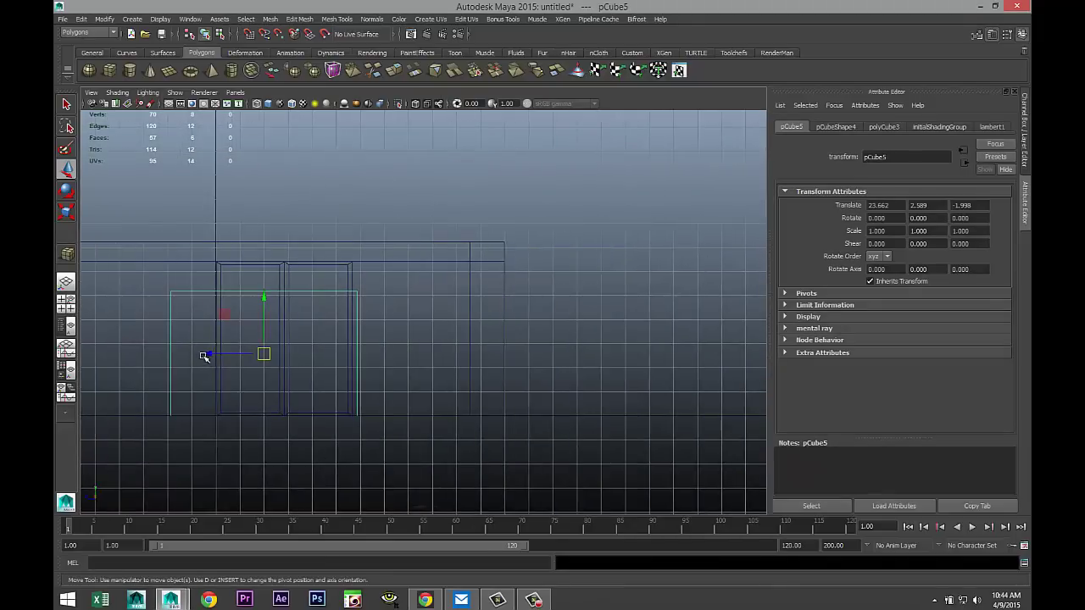
drag(204, 357, 386, 377)
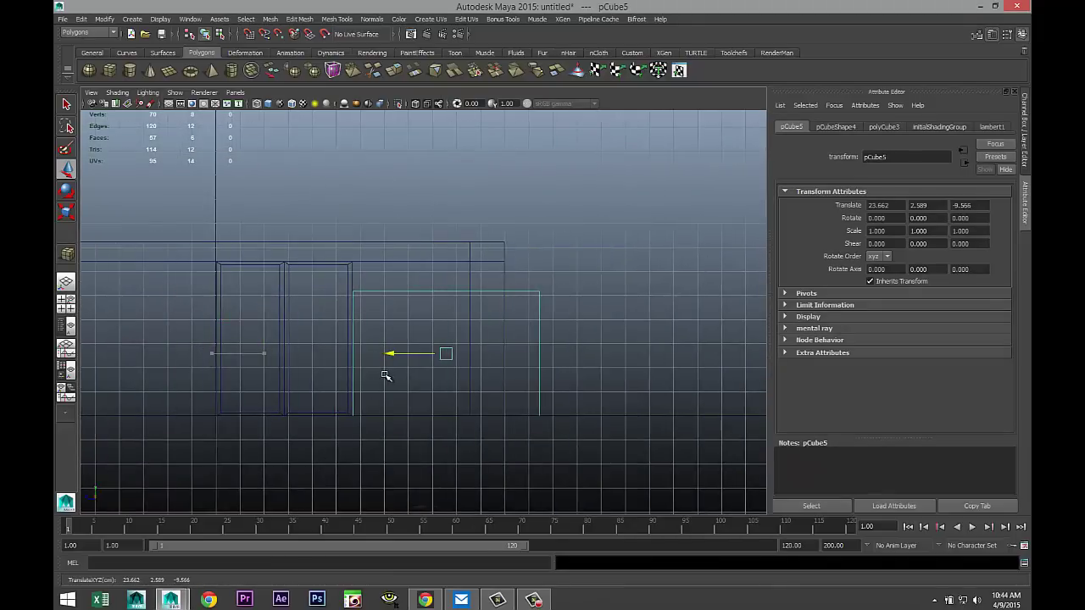
Step: Move the box's outer side vertices along Z to line up with the inner edge of the building's side wall
right_drag(540, 324, 516, 319)
drag(519, 261, 565, 401)
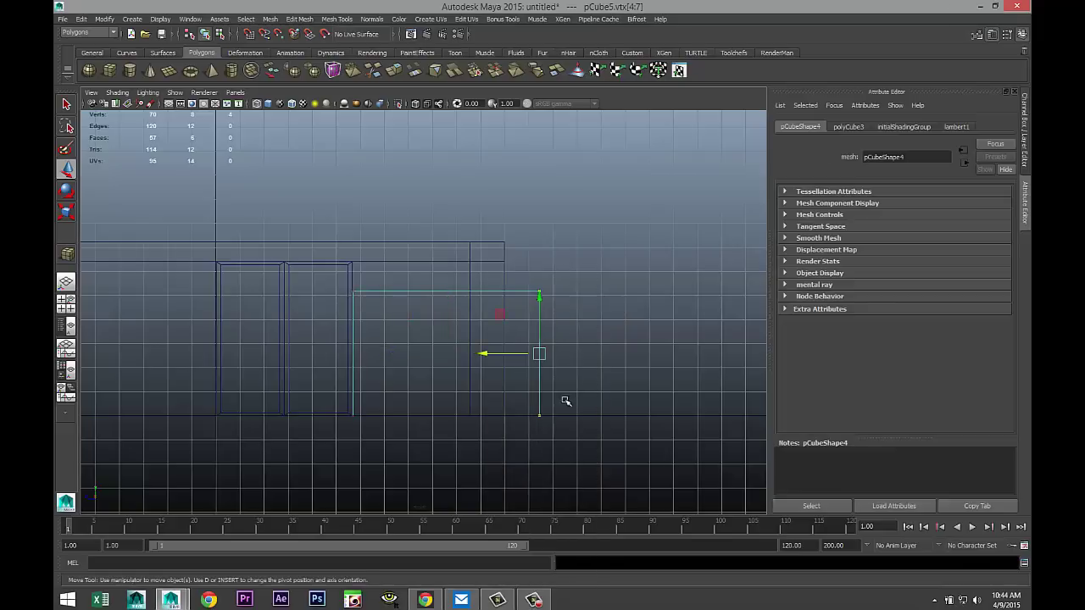
drag(492, 354, 420, 351)
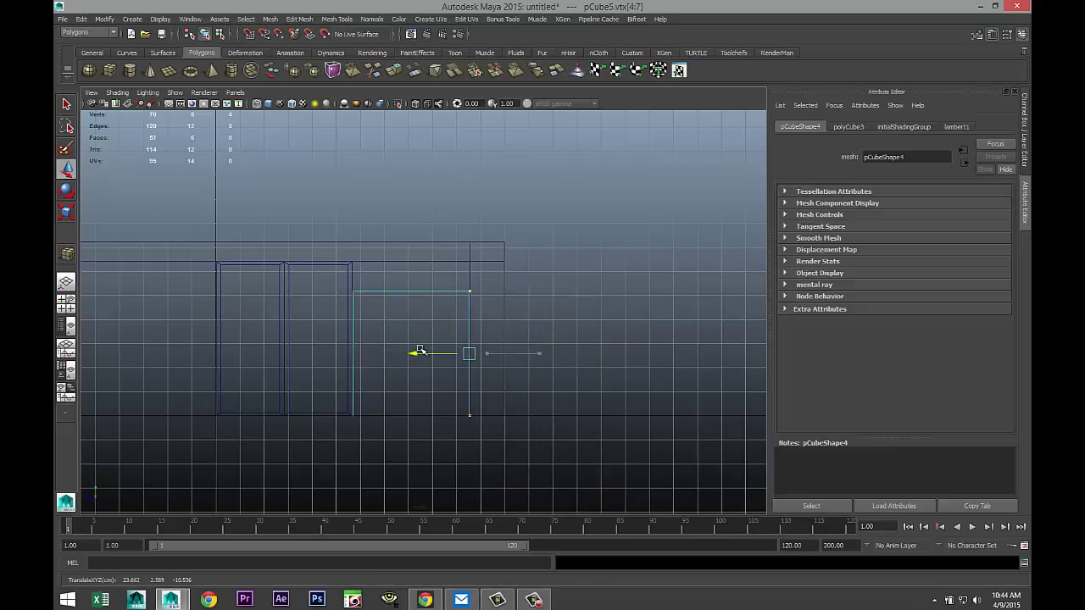
Step: Raise the box's top vertices to the underside of the roof slab
drag(323, 280, 524, 327)
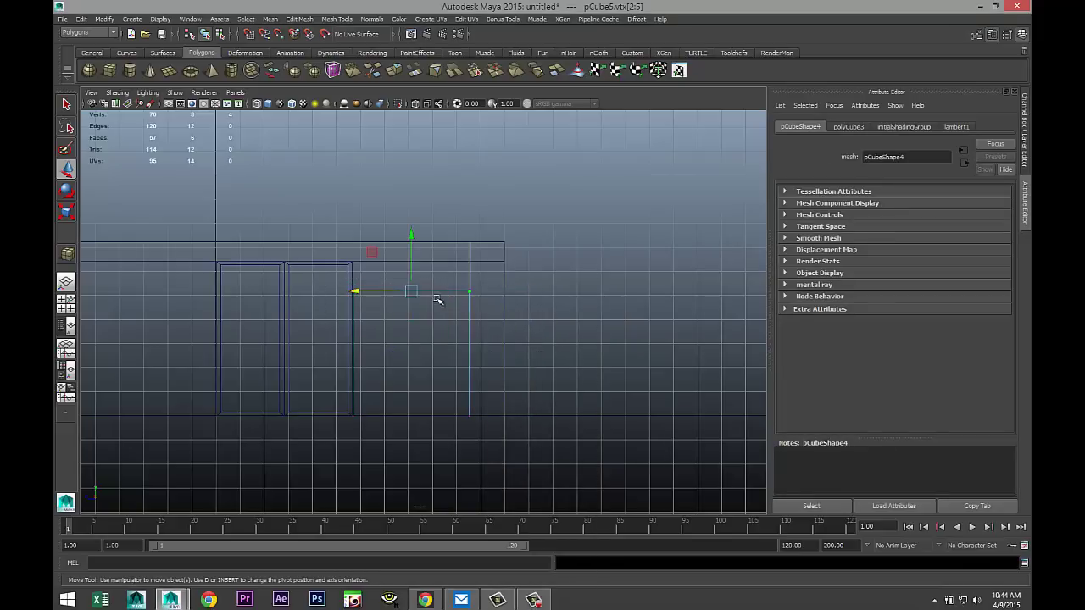
click(412, 231)
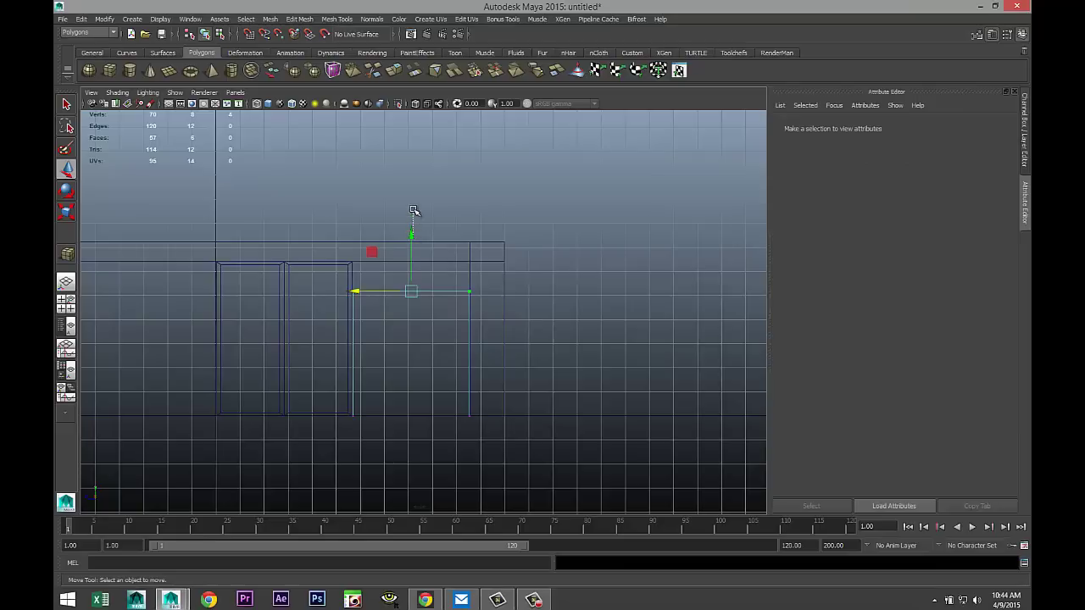
drag(341, 285, 494, 326)
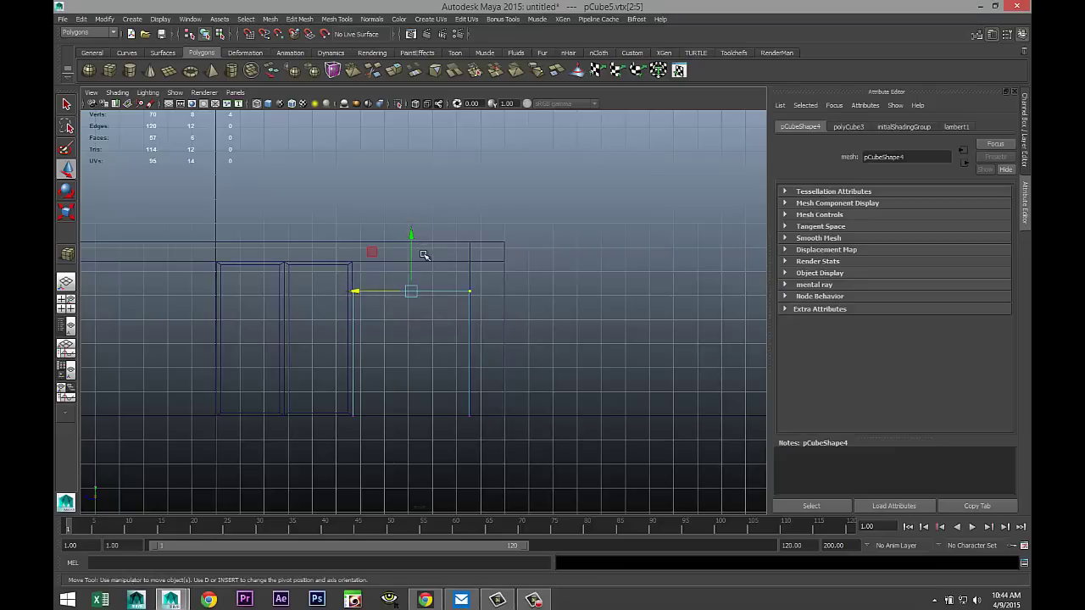
drag(413, 235, 412, 205)
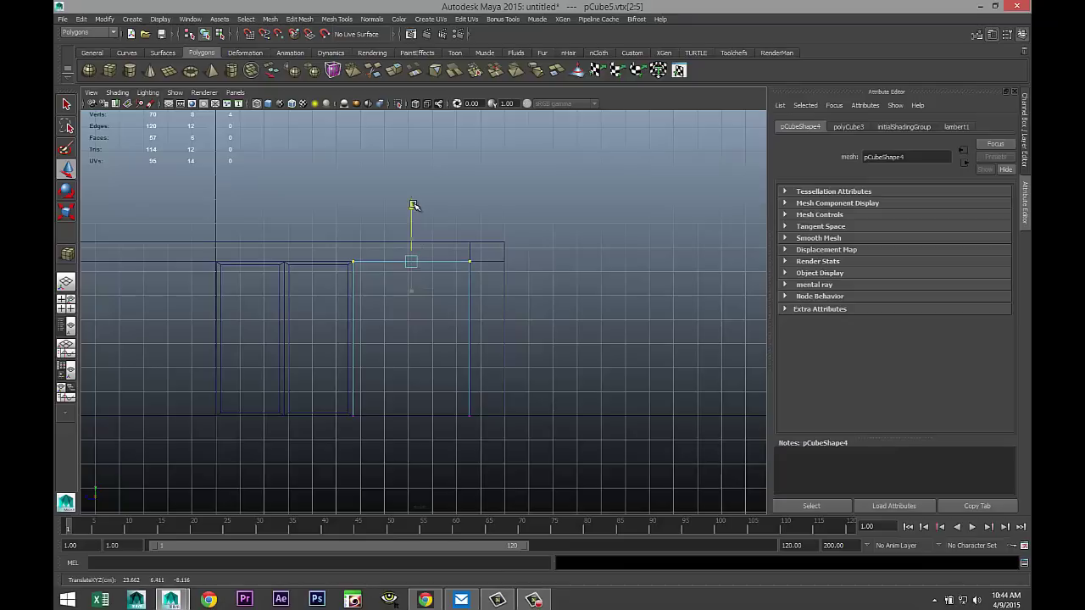
Step: Scale the box down along X to about 0.37 to make it a thin wall panel
click(66, 304)
key(space)
alt+drag(508, 385, 487, 477)
scroll(524, 458, up, 3)
right_drag(403, 436, 427, 341)
click(410, 404)
key(r)
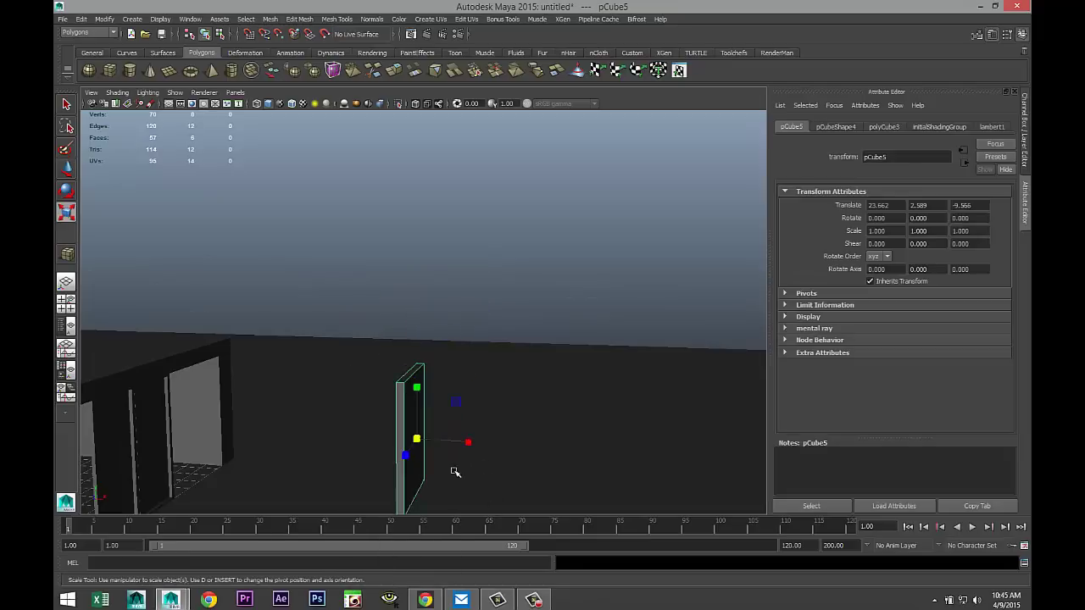
drag(468, 442, 456, 463)
Step: Move the thin wall panel to X of about 11.95 so its outer face lines up with the roof slab's edge
key(w)
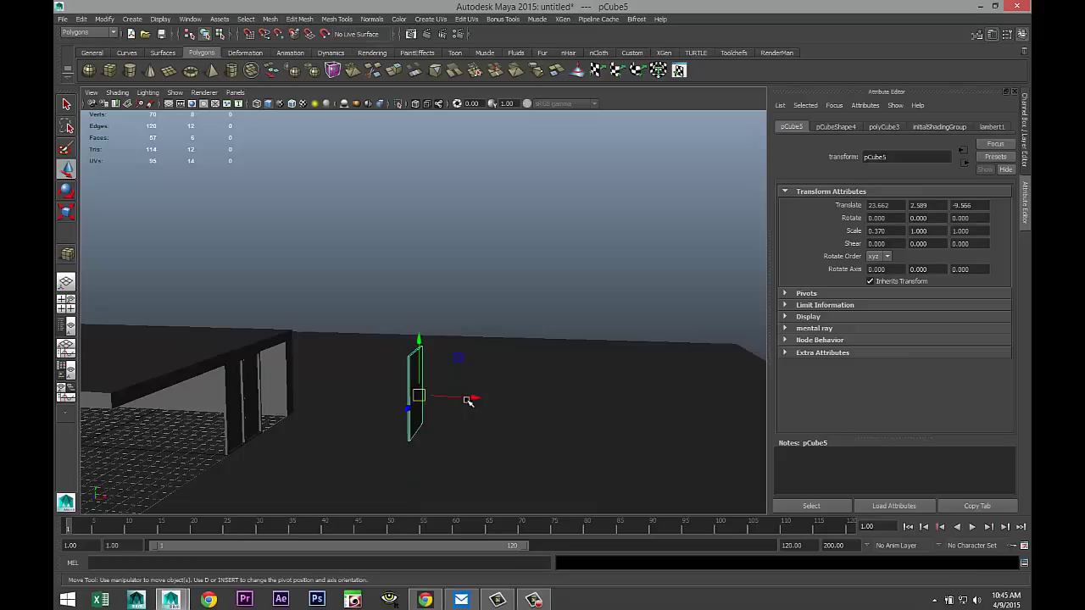
drag(470, 400, 331, 393)
click(66, 304)
key(space)
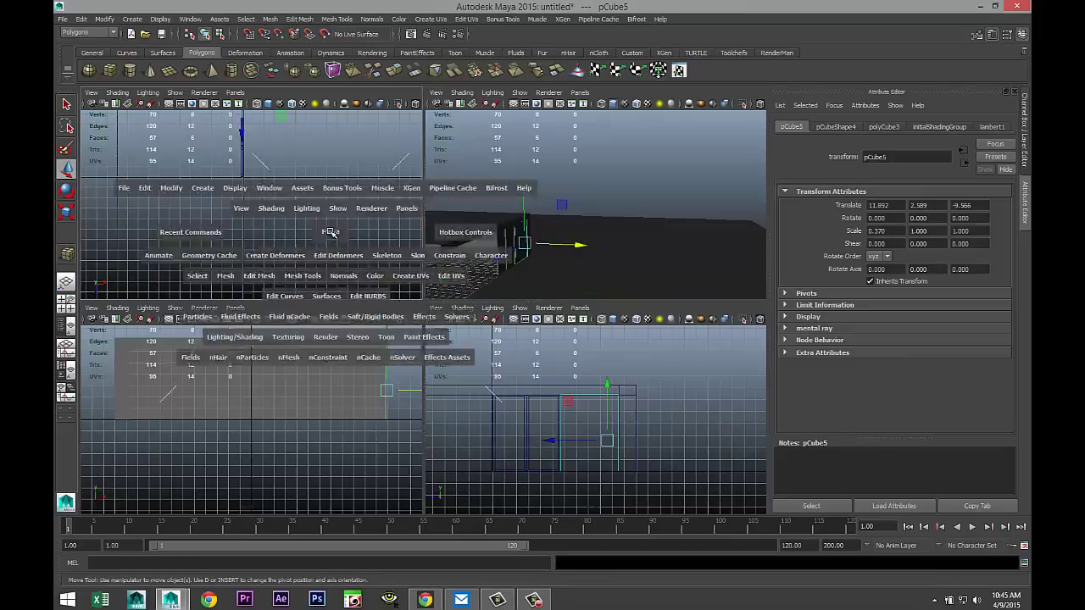
key(f)
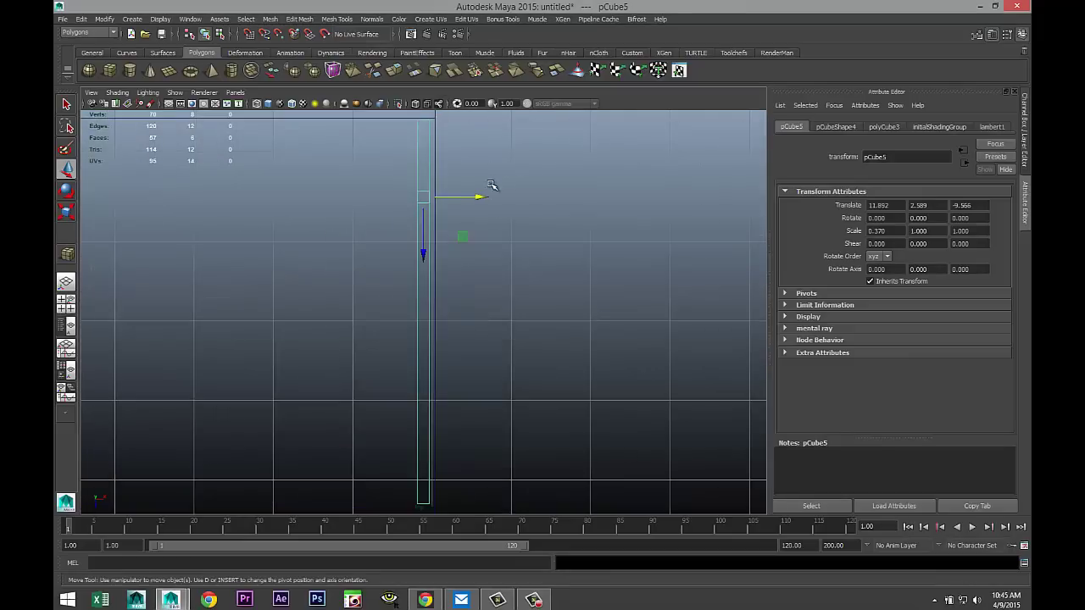
drag(481, 198, 484, 196)
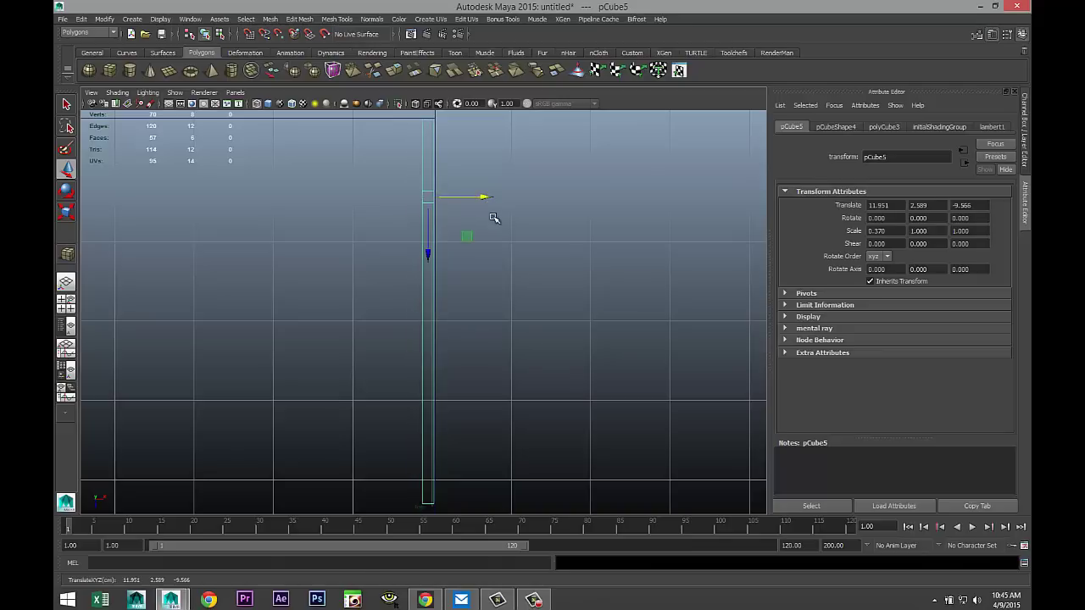
scroll(540, 289, down, 3)
scroll(541, 289, down, 2)
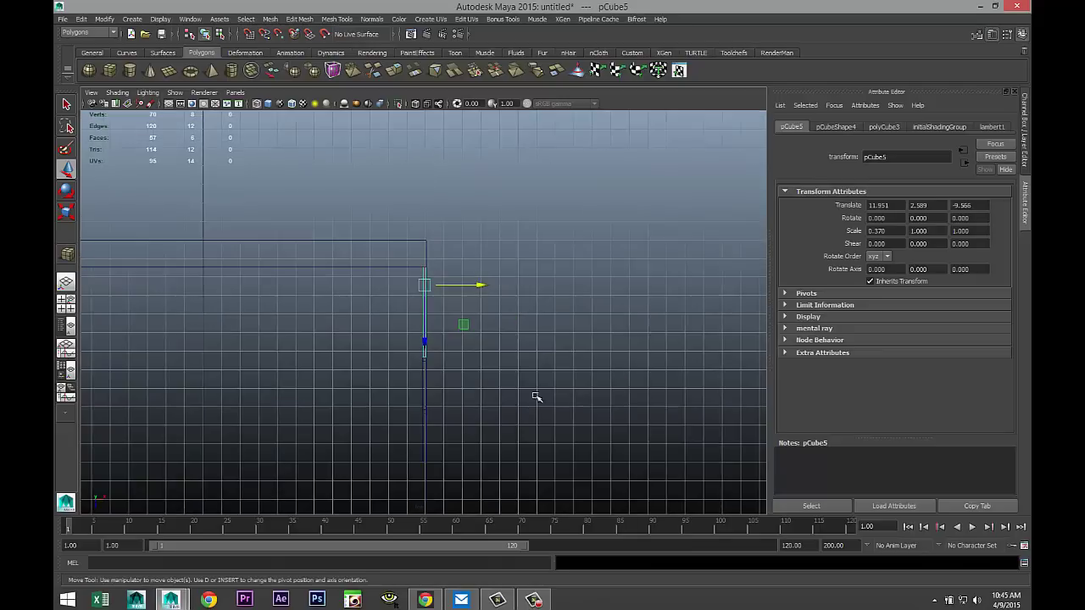
Step: Duplicate the wall panel and move the copy to Z of about 0.98, flush with the other side of the framed panels
click(67, 303)
key(space)
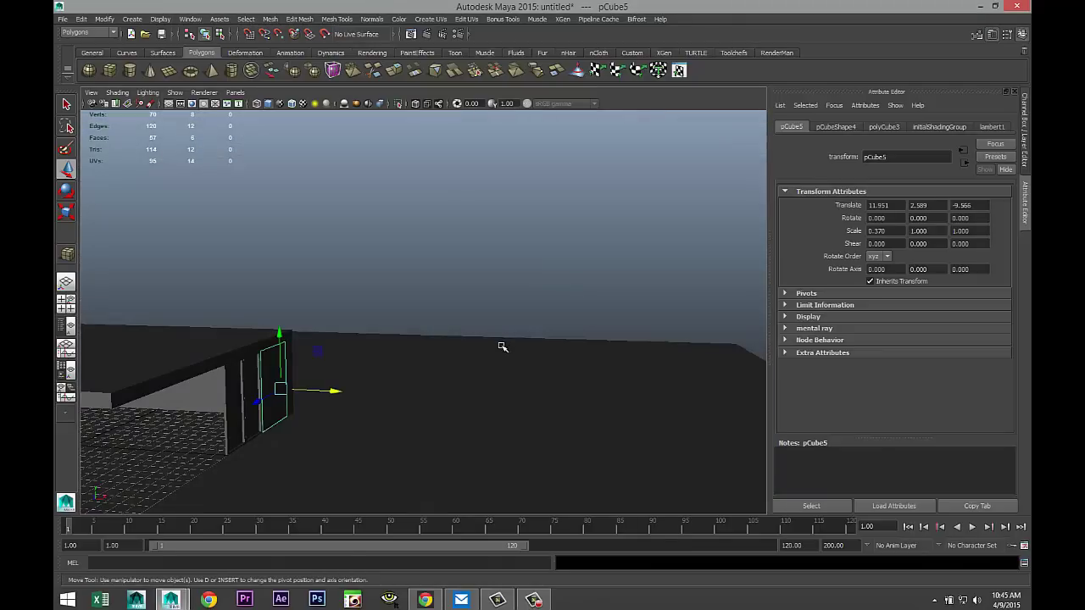
alt+drag(502, 347, 544, 405)
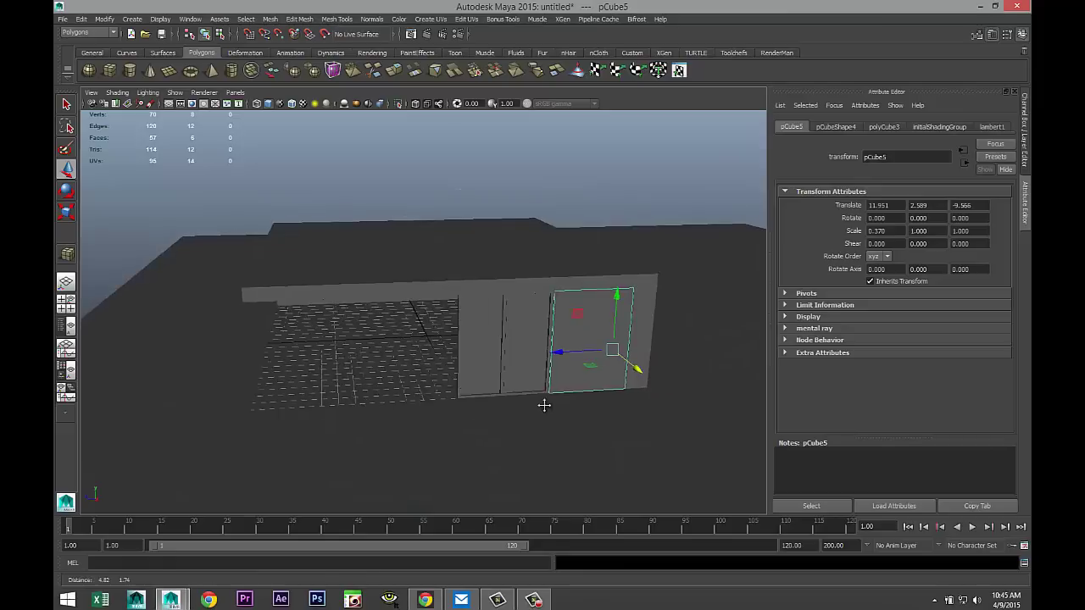
alt+middle_drag(544, 405, 591, 414)
key(ctrl+d)
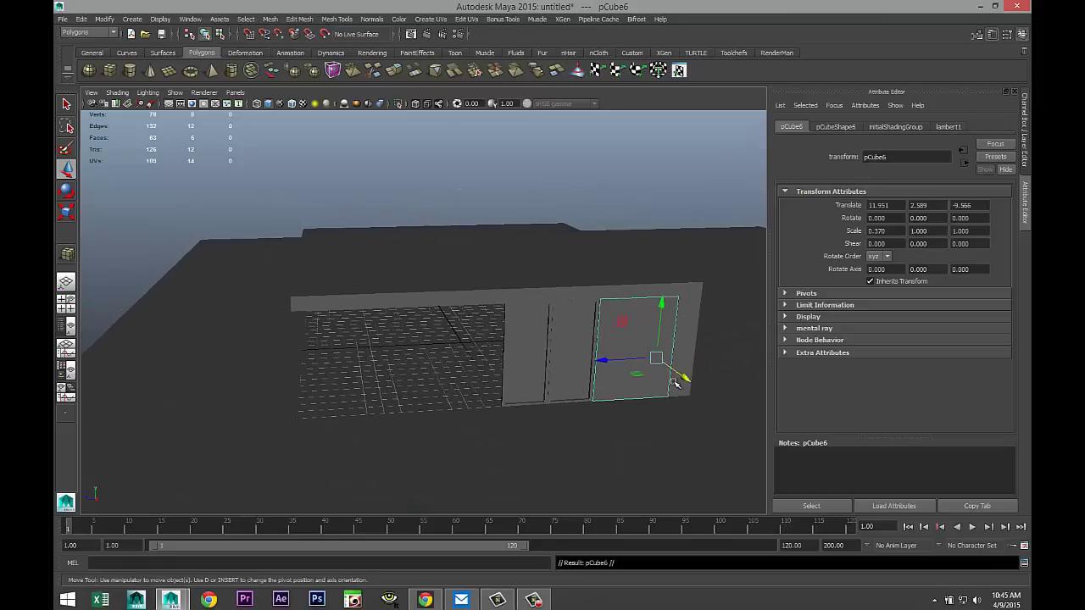
drag(623, 362, 432, 393)
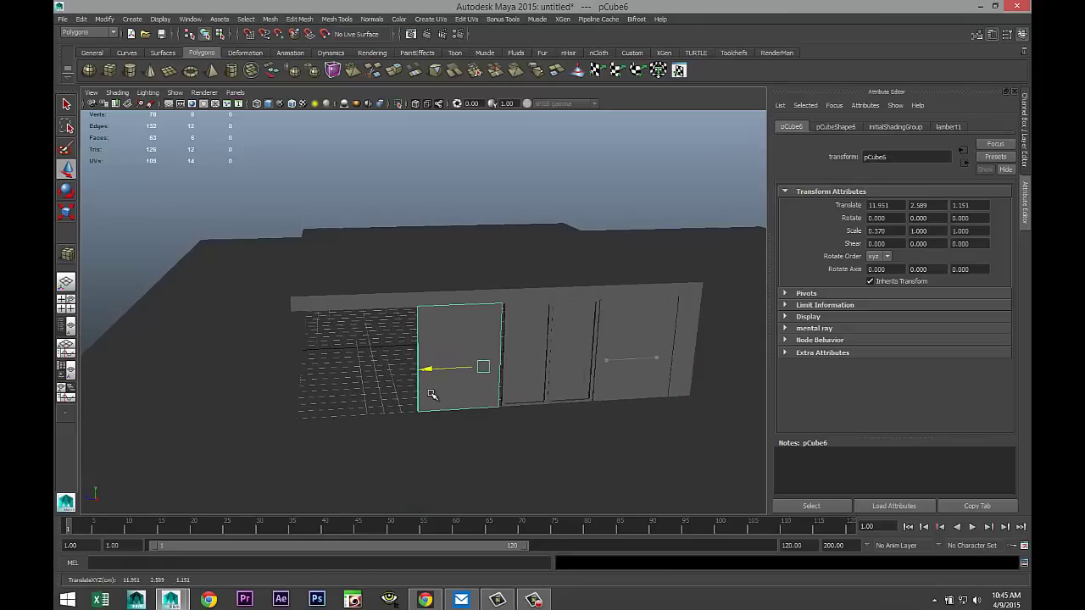
click(68, 307)
key(space)
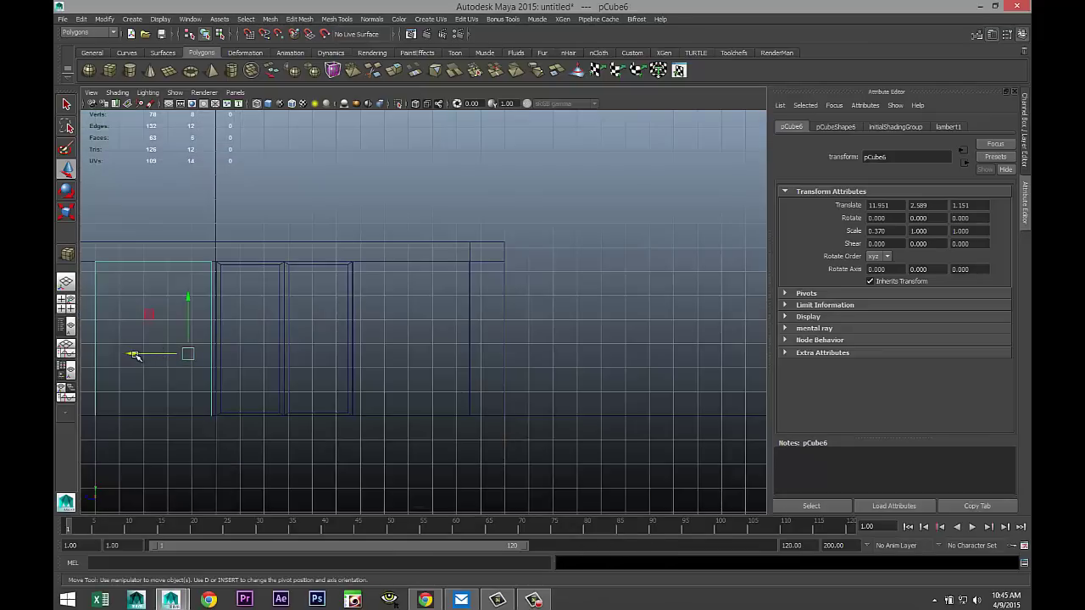
drag(135, 356, 140, 355)
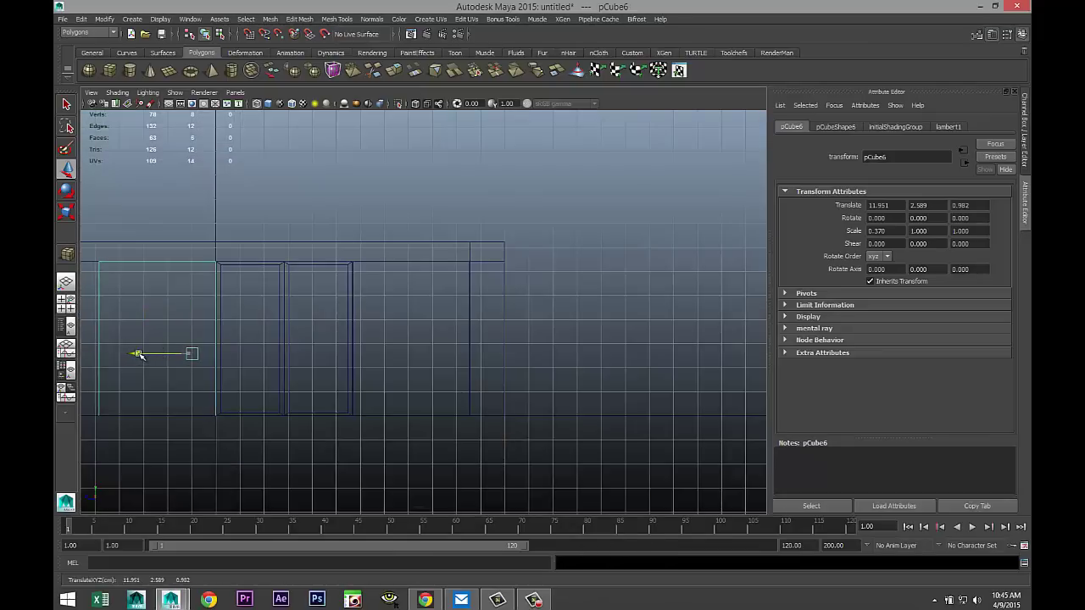
Step: Duplicate the wall panel again and place the copy edge to edge with the previous one at Z of about 5.89
scroll(442, 479, down, 3)
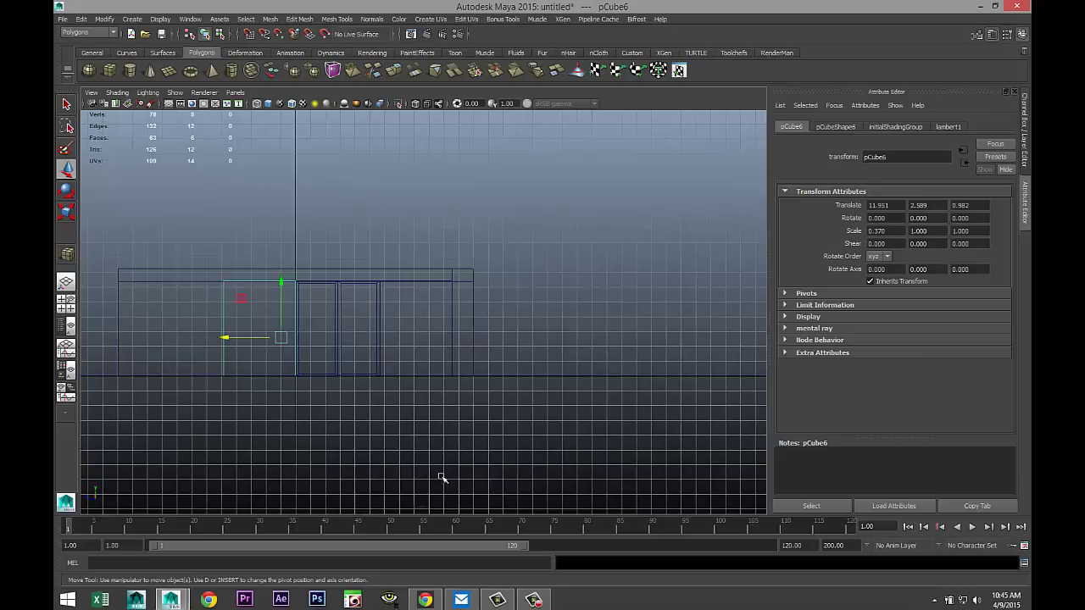
key(ctrl+d)
drag(230, 338, 158, 342)
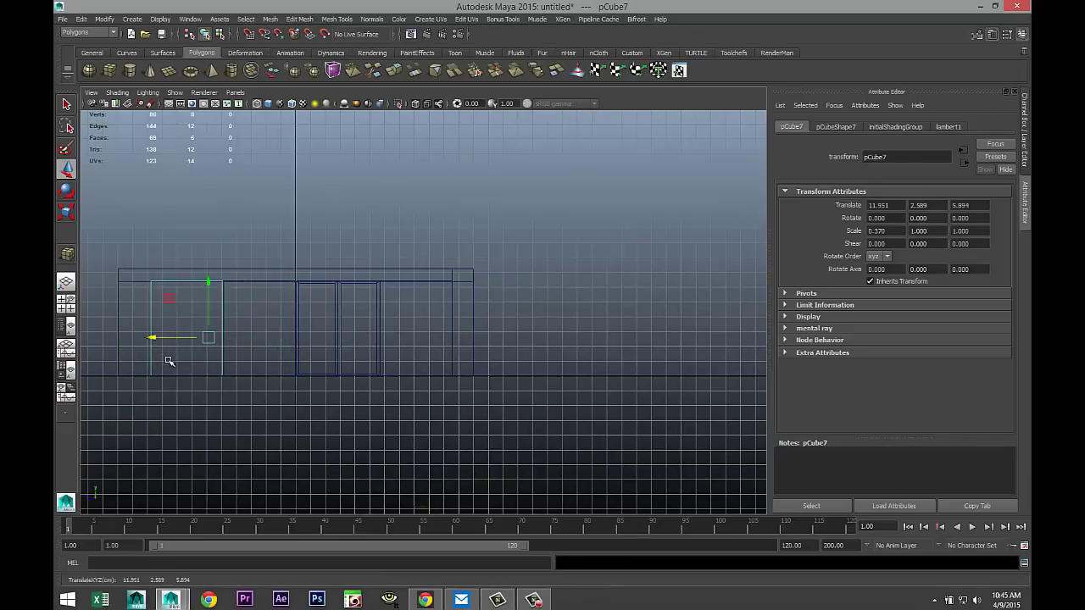
click(67, 303)
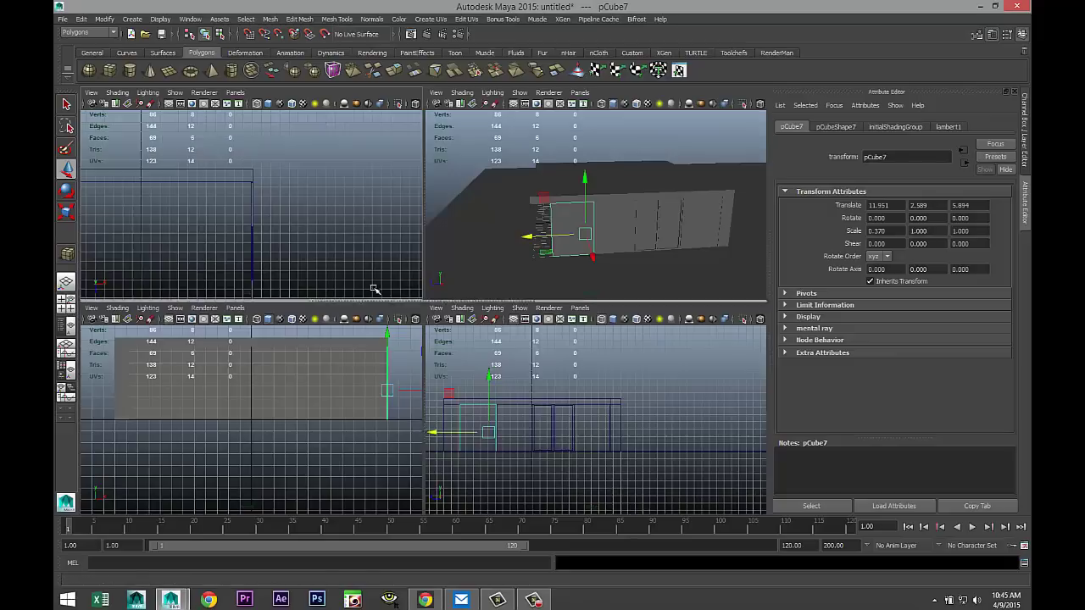
key(space)
scroll(449, 381, up, 3)
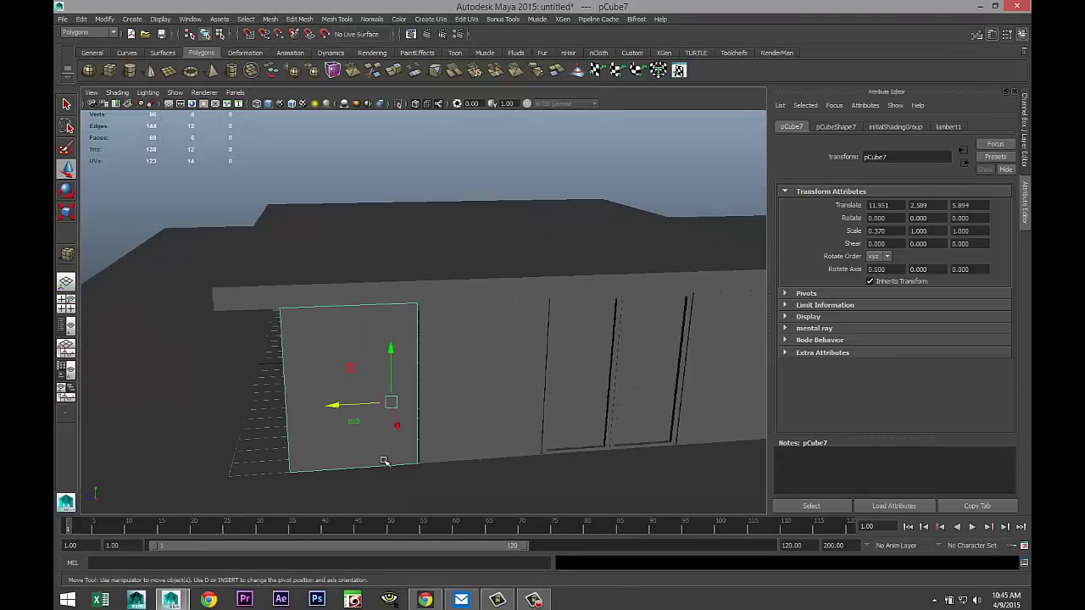
alt+drag(384, 462, 359, 454)
scroll(578, 495, down, 3)
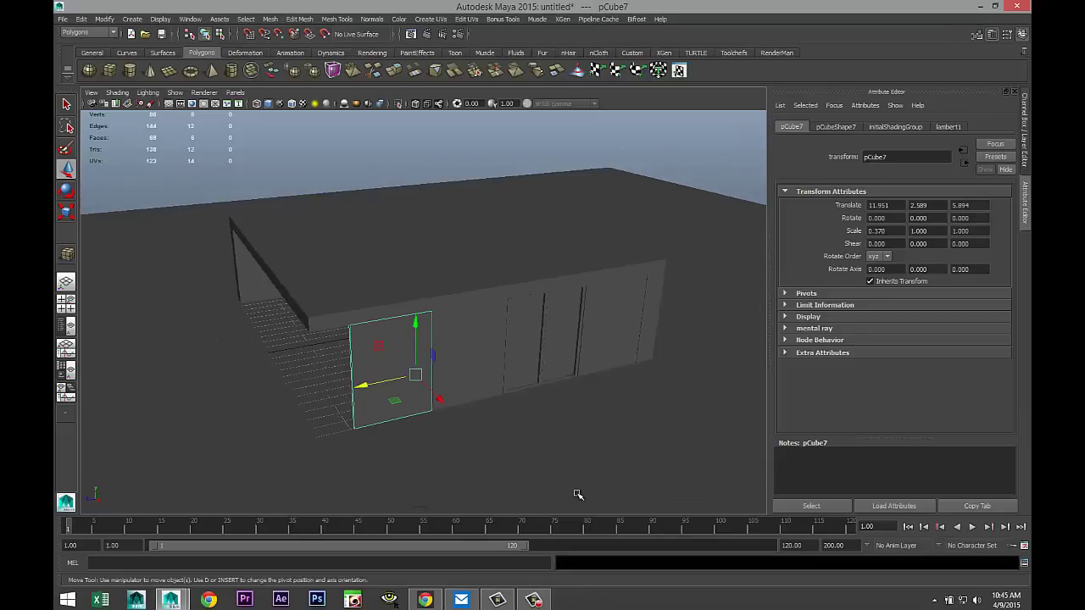
Step: Select the framed and solid wall panels without the roof and move them inward along X, placing the end panel at about 9.10
alt+drag(578, 495, 521, 475)
drag(288, 349, 655, 408)
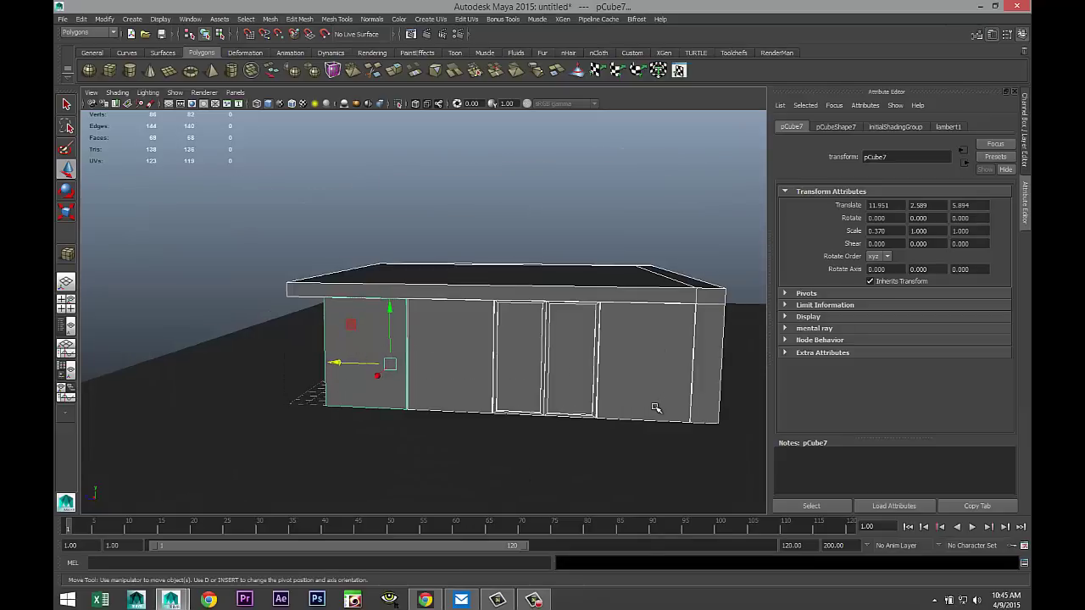
ctrl+click(691, 282)
alt+drag(318, 453, 471, 440)
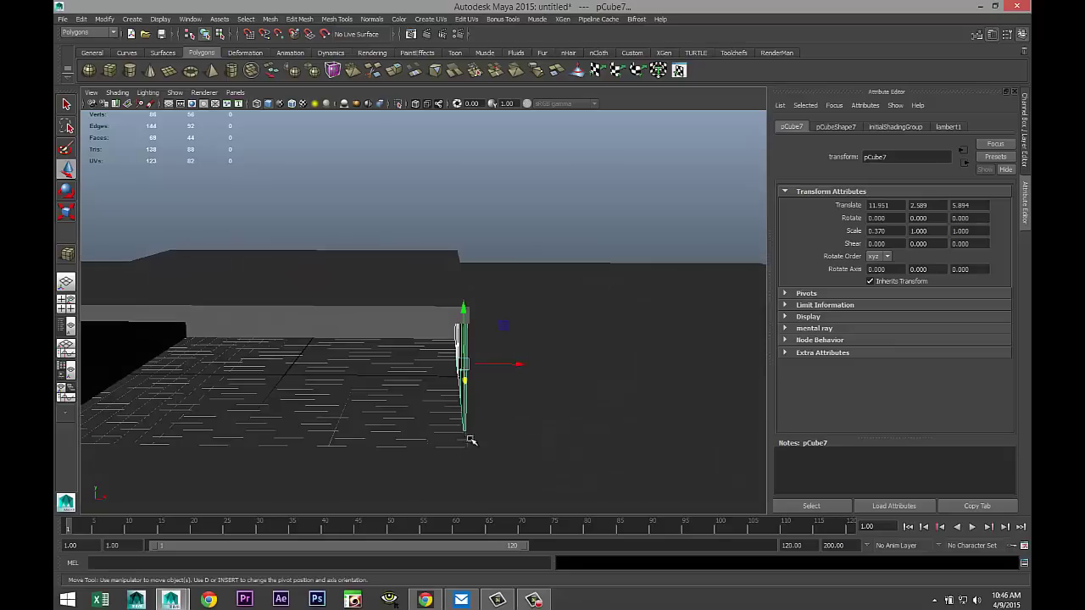
drag(511, 370, 465, 367)
alt+drag(535, 427, 514, 441)
click(408, 415)
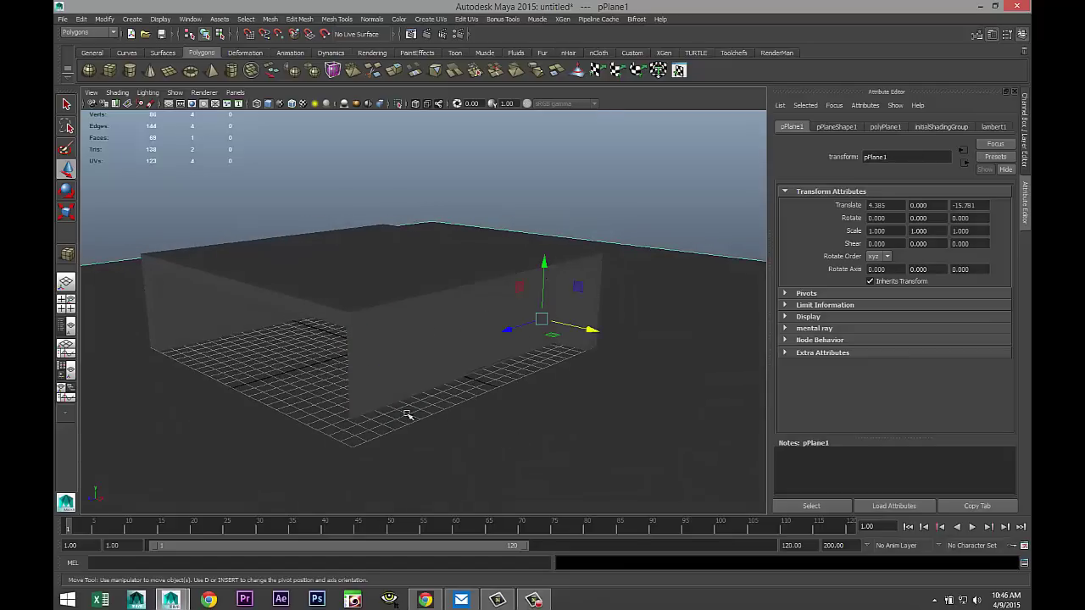
click(380, 366)
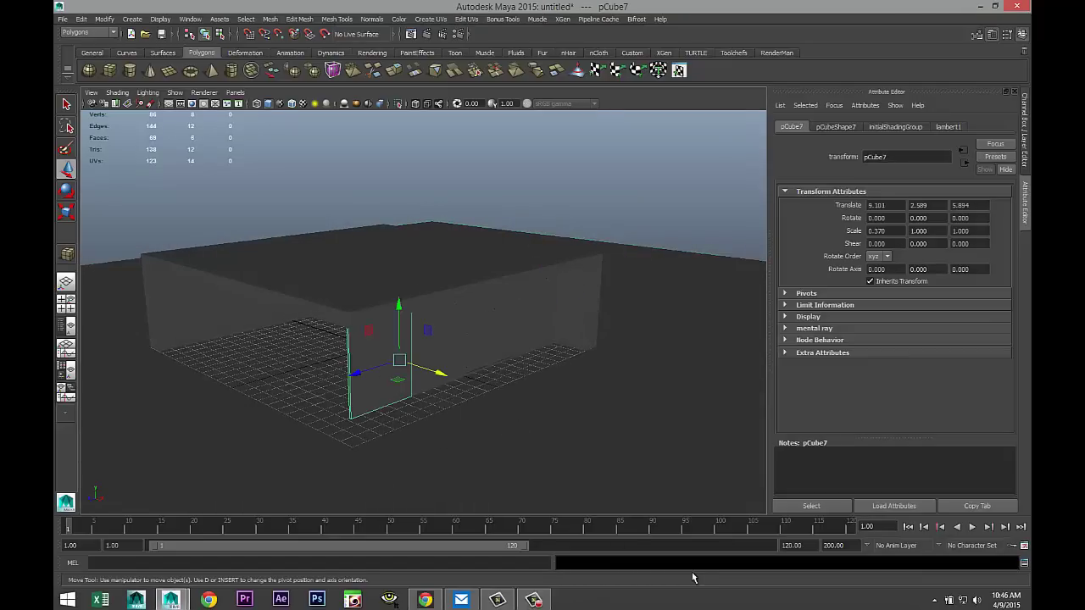
Step: Duplicate the end wall panel, move the copy inward to X of about 2.82 and rotate it -90 degrees about Y
key(ctrl+d)
drag(442, 378, 276, 358)
key(e)
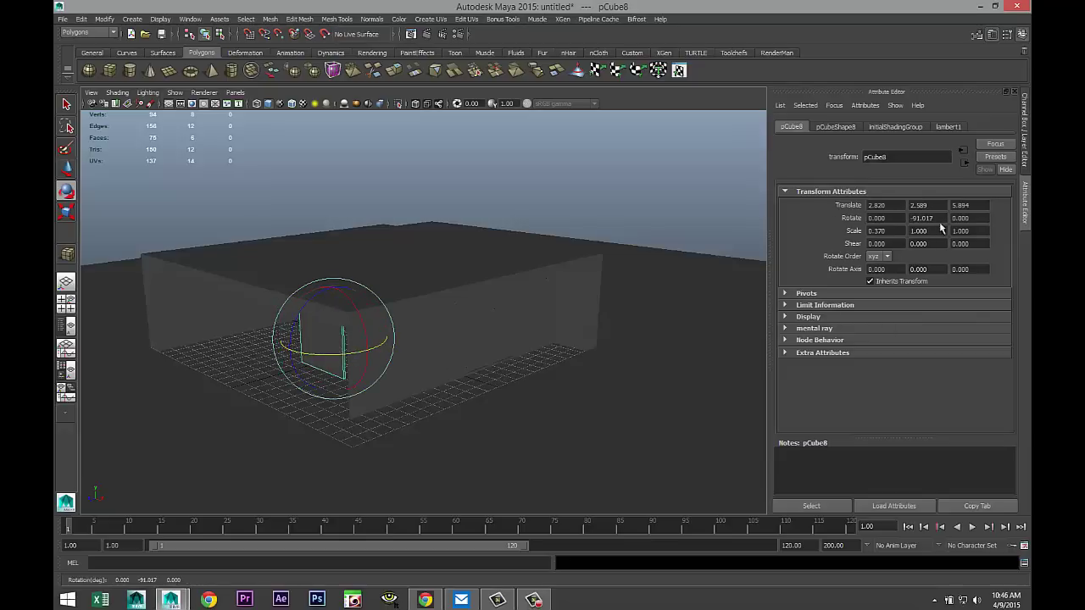
click(924, 218)
text(-90)
key(Return)
Step: Move the rotated panel to X of about 8.04 and Z of about 9.70 so it forms a corner with the panel row
click(71, 300)
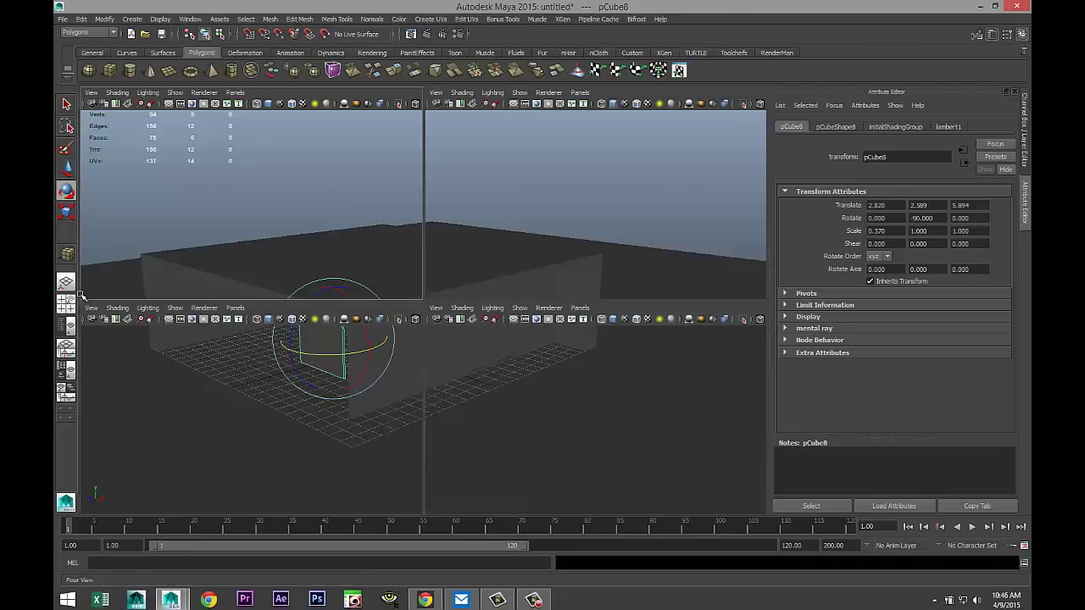
key(space)
key(f)
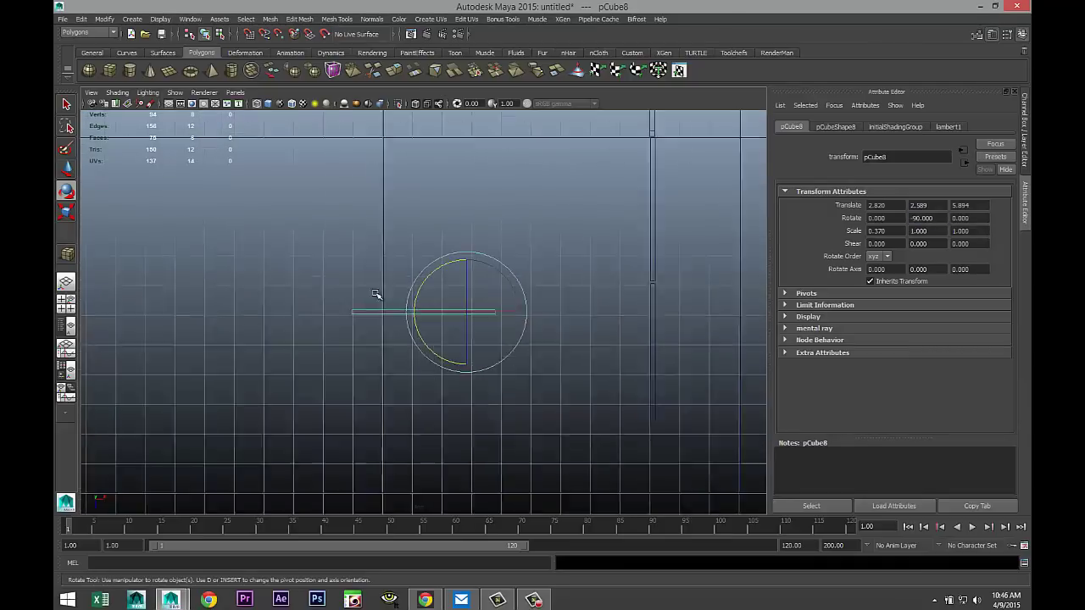
scroll(430, 322, down, 3)
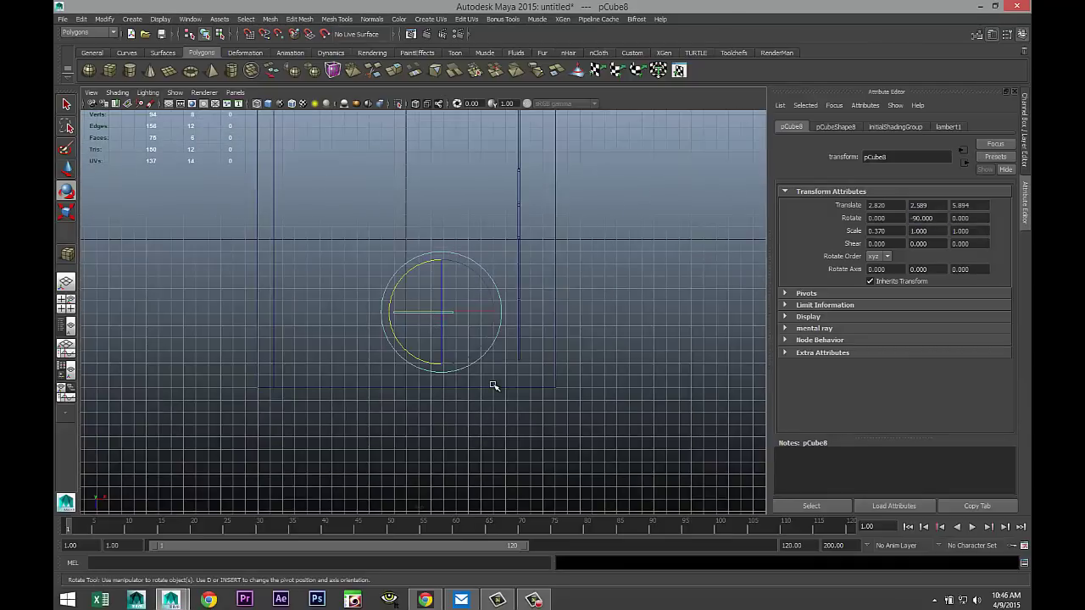
key(w)
drag(441, 370, 455, 418)
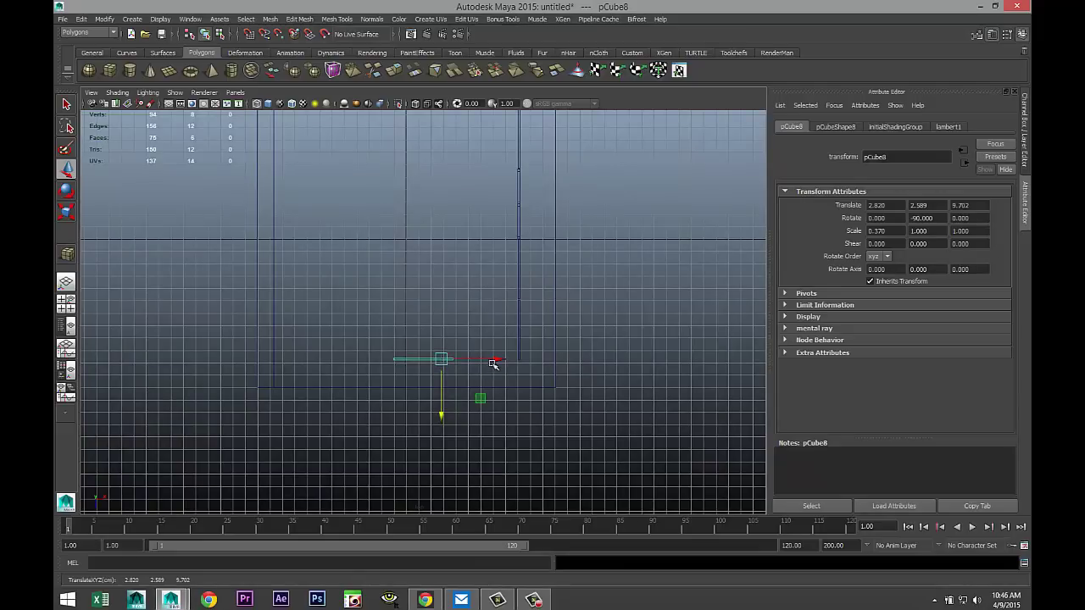
drag(492, 363, 557, 371)
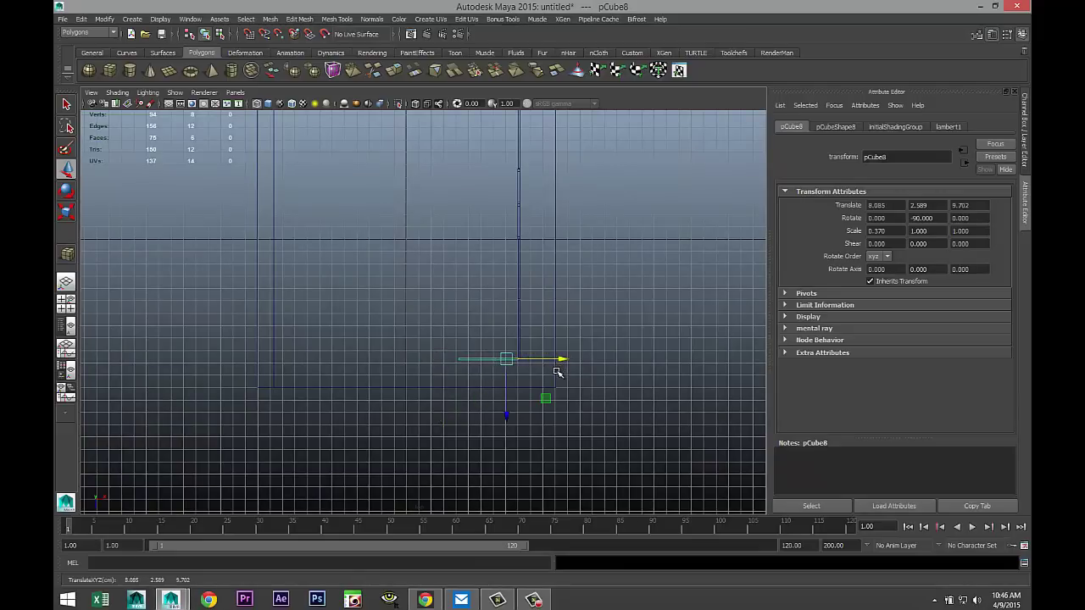
scroll(568, 327, up, 3)
scroll(578, 339, up, 4)
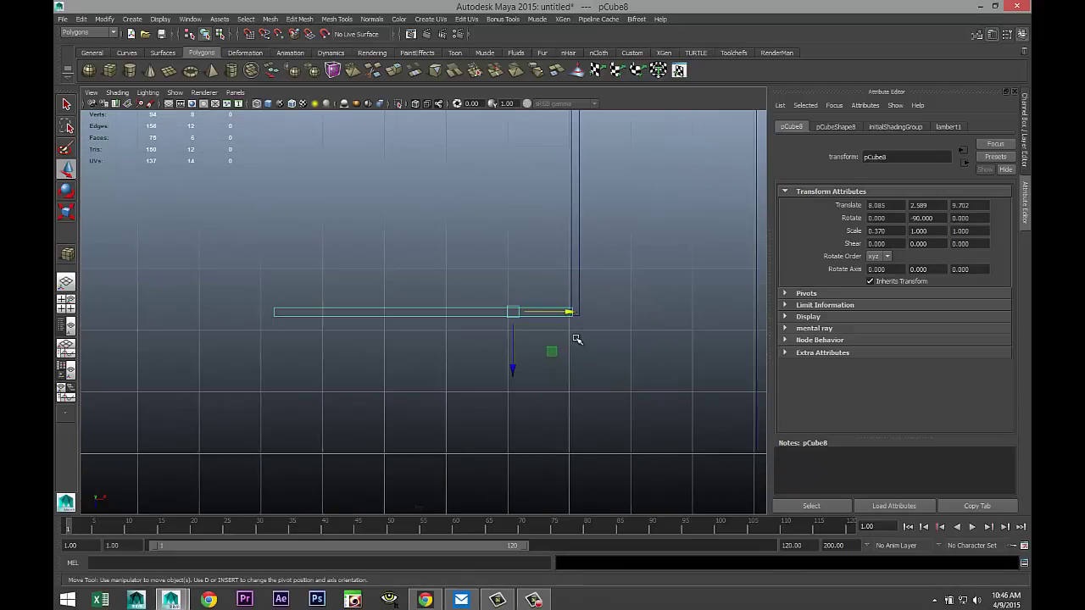
drag(602, 312, 600, 312)
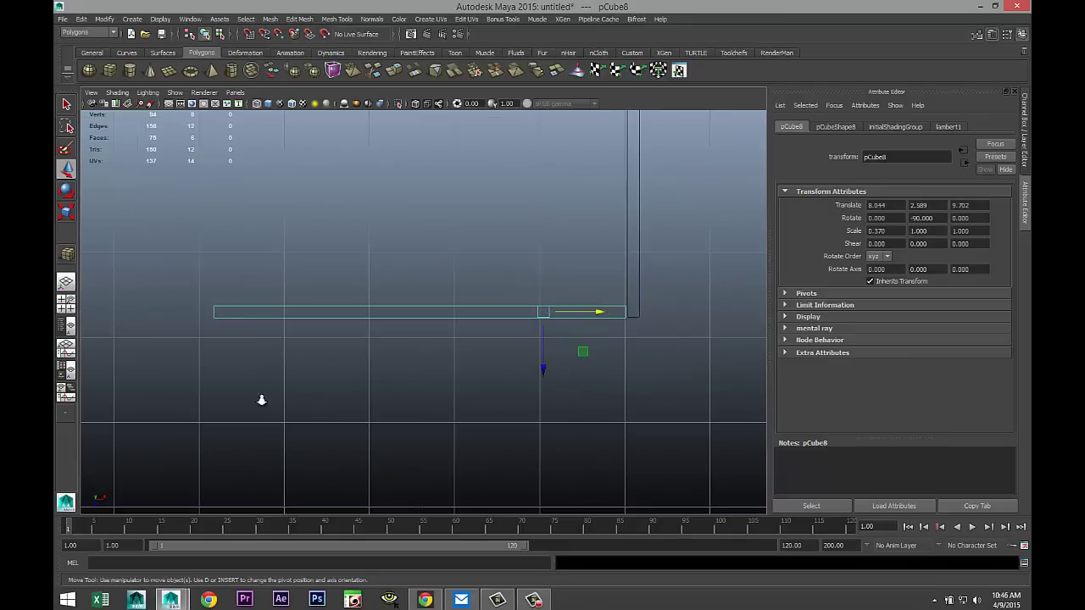
Step: Duplicate the rotated panel and place the copy edge to edge with it at X of about 3.19
scroll(308, 424, down, 5)
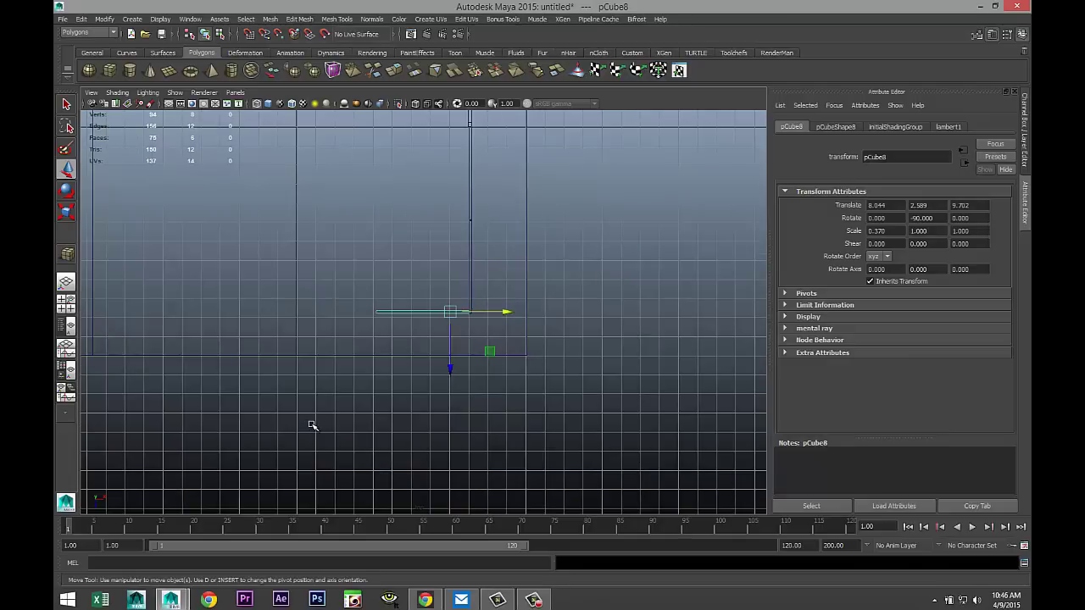
key(ctrl+d)
drag(507, 314, 412, 339)
key(f)
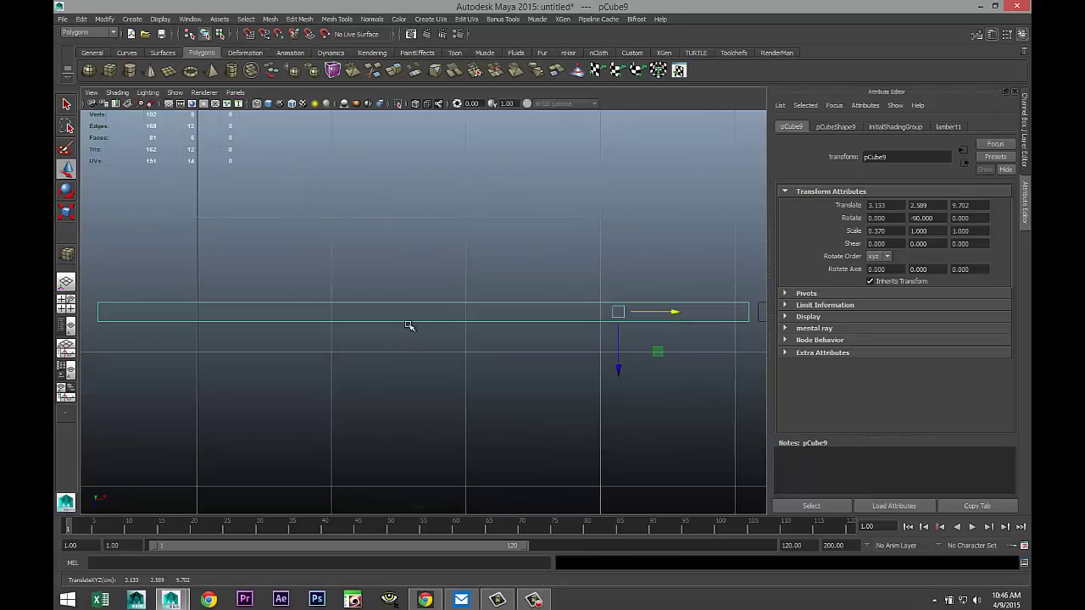
drag(675, 314, 683, 315)
Step: Duplicate the panel once more and place the copy beside the previous one at X of about -1.66
scroll(646, 359, down, 5)
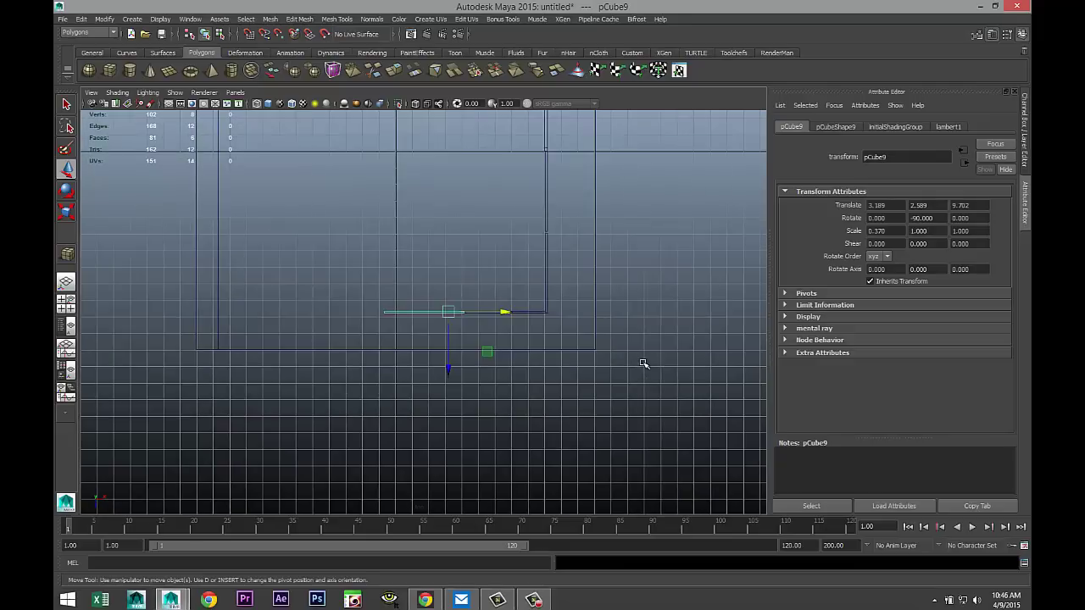
key(ctrl+d)
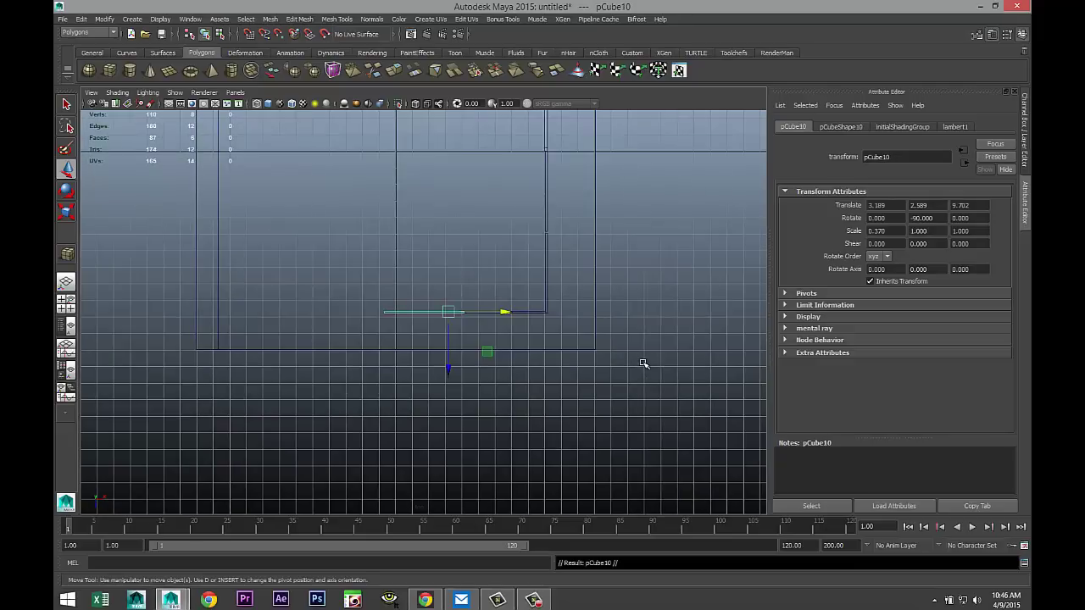
drag(509, 315, 428, 327)
scroll(433, 330, up, 5)
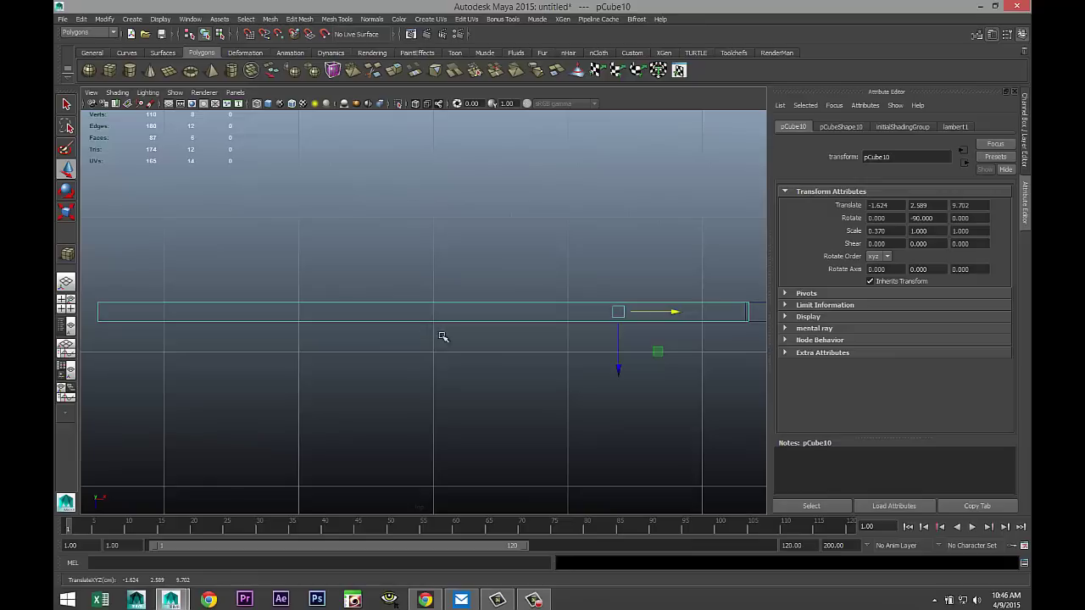
drag(667, 315, 669, 315)
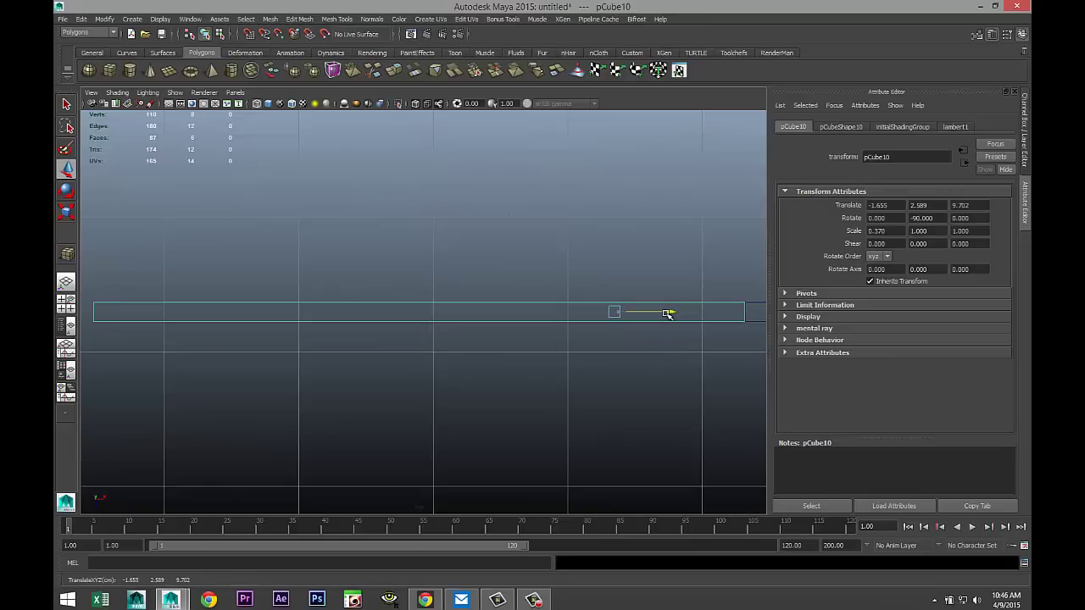
Step: Select the roof mesh's vertices along the solid side wall and move them outward to X of about -17.39, widening the building
click(69, 304)
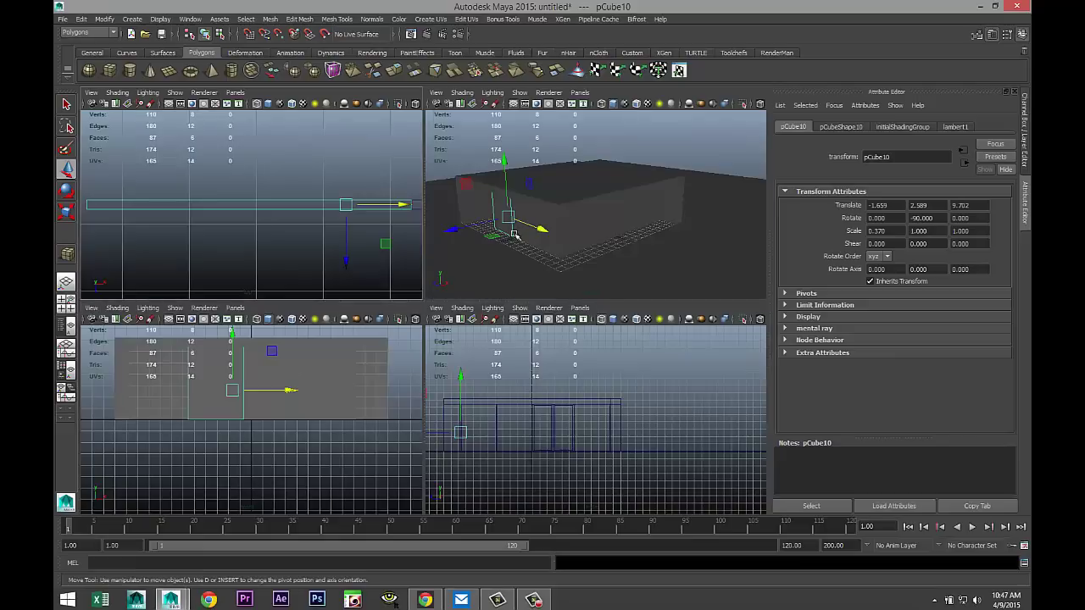
key(space)
alt+drag(504, 266, 516, 390)
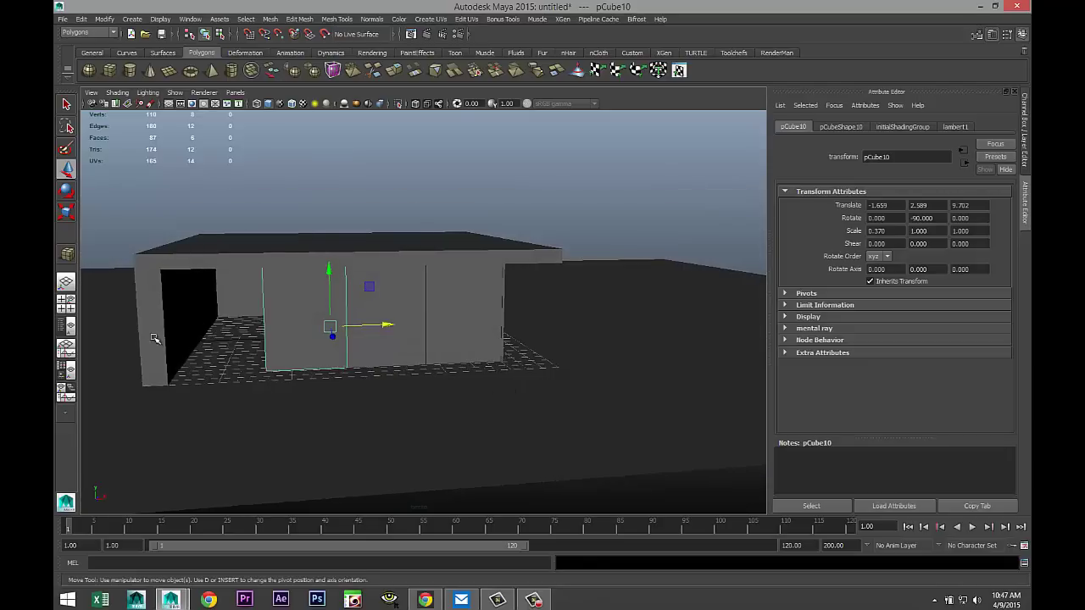
alt+drag(242, 361, 68, 317)
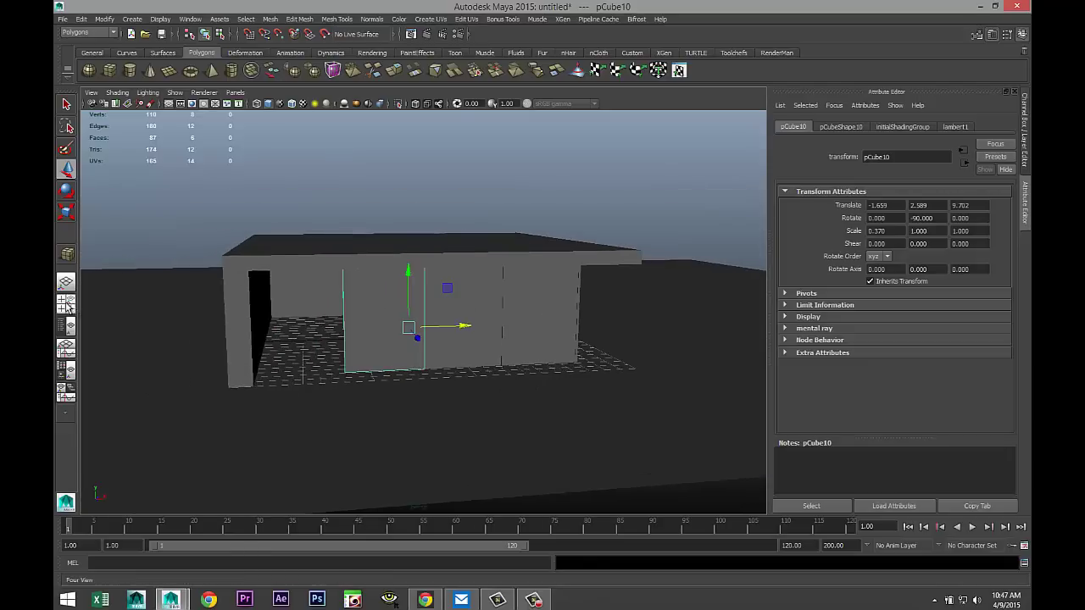
key(space)
key(space)
alt+right_drag(368, 240, 297, 295)
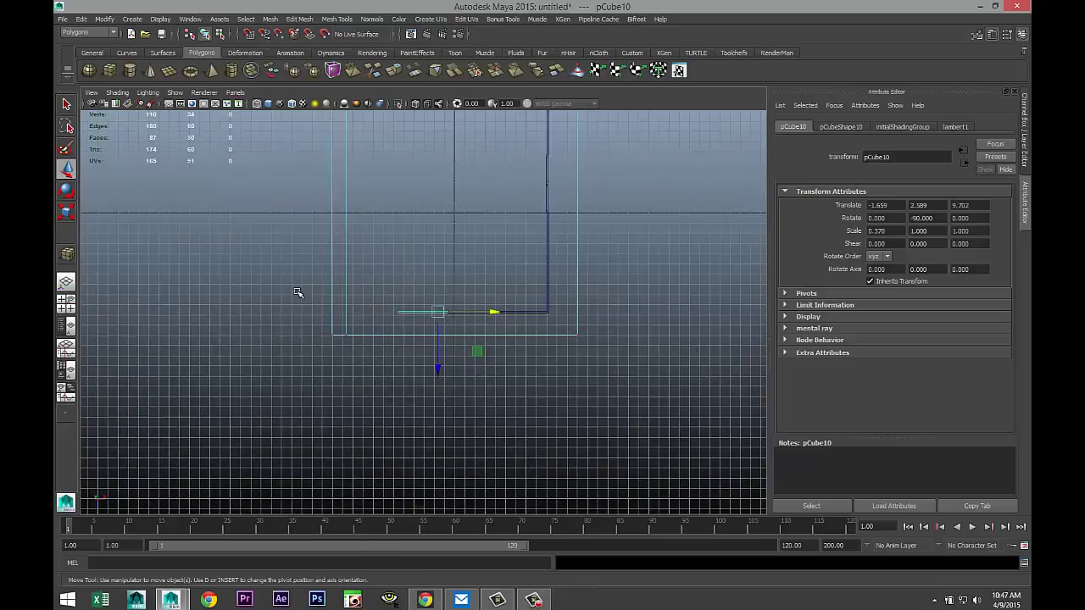
scroll(316, 302, down, 2)
drag(388, 312, 388, 369)
drag(428, 250, 389, 250)
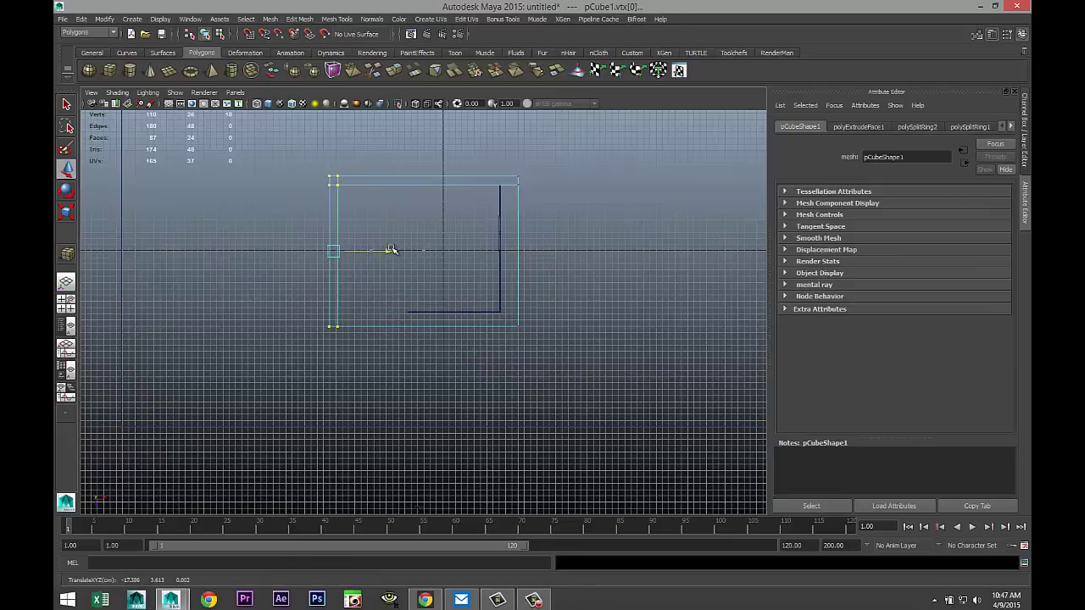
Step: Create an upright polygon cube on the ground outside the new panel row and scale it to about 0.38 in Z
click(68, 307)
key(space)
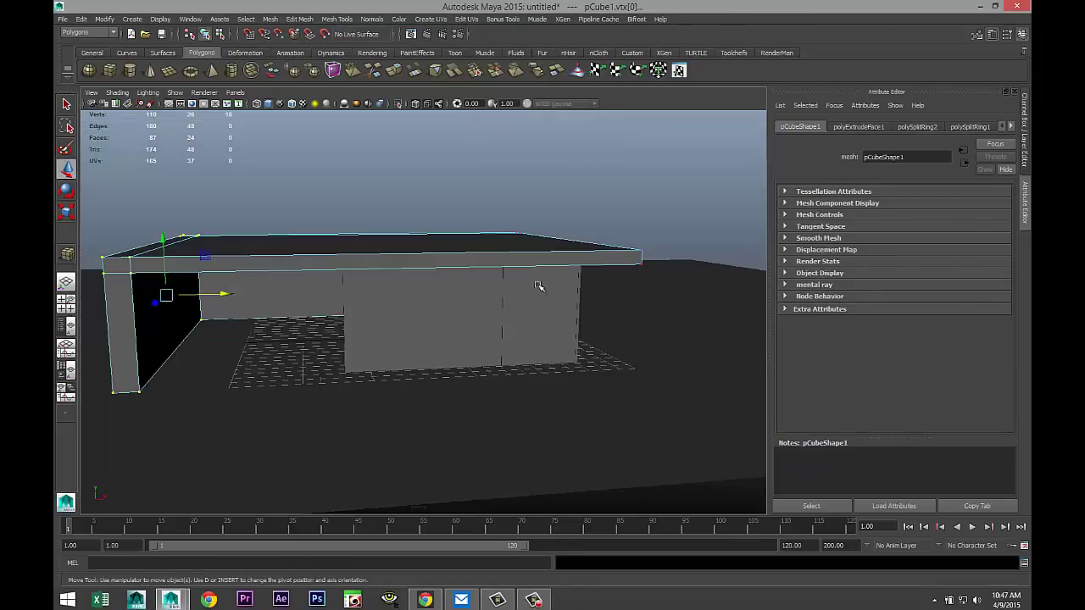
scroll(533, 305, down, 4)
scroll(542, 319, up, 4)
alt+drag(584, 383, 523, 395)
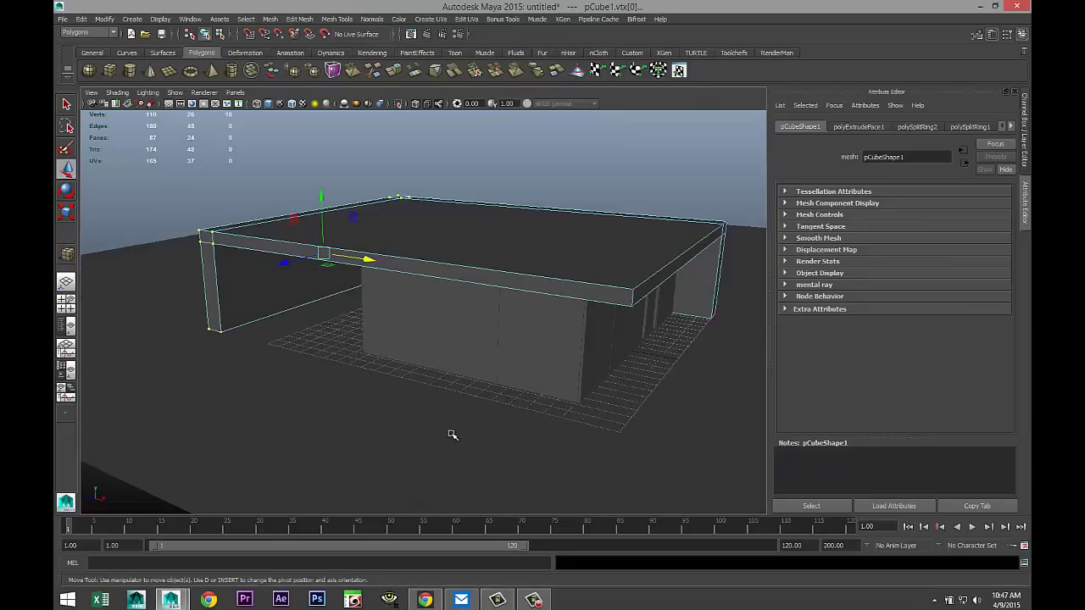
click(302, 415)
alt+middle_drag(301, 415, 357, 404)
alt+drag(357, 405, 375, 408)
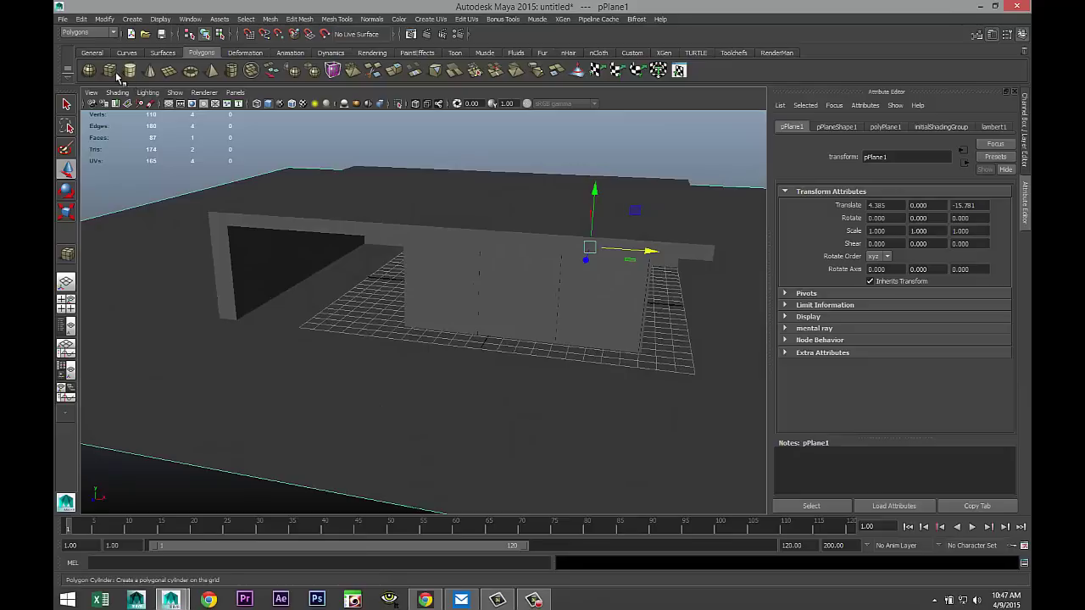
drag(287, 395, 450, 285)
alt+drag(522, 399, 449, 414)
key(r)
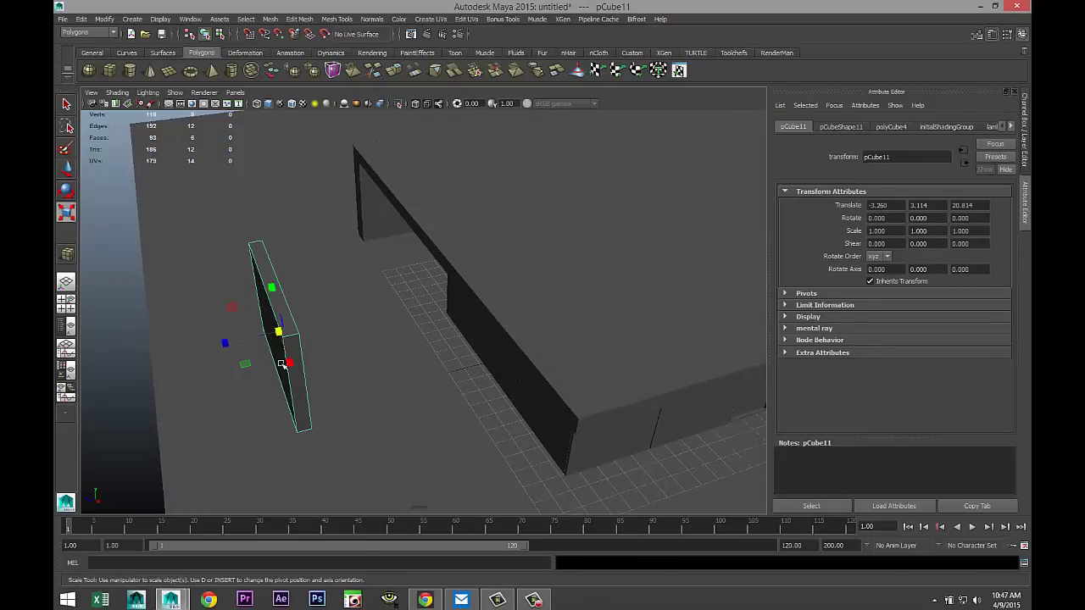
drag(226, 342, 259, 338)
Step: Move the new panel along X to about -11.77 so its edge meets the side wall's inner face
click(66, 303)
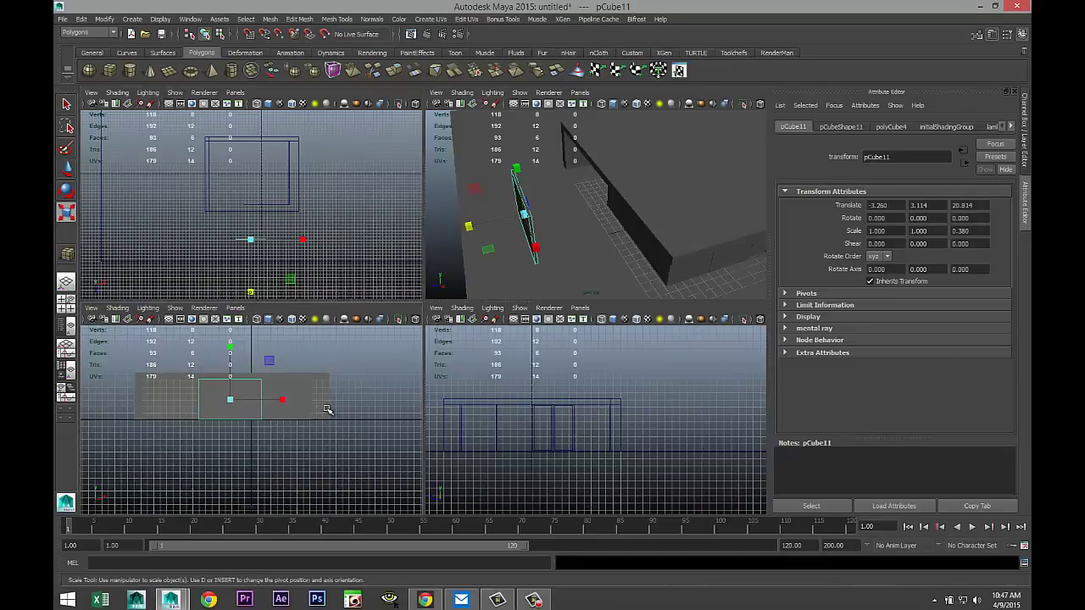
key(space)
alt+middle_drag(332, 383, 556, 354)
key(w)
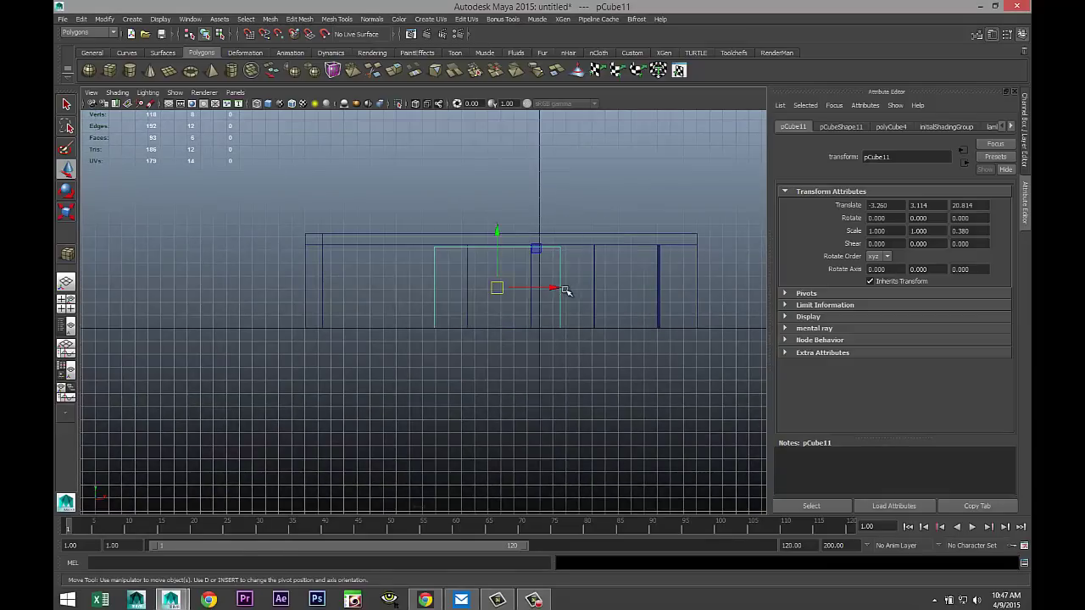
drag(560, 289, 448, 290)
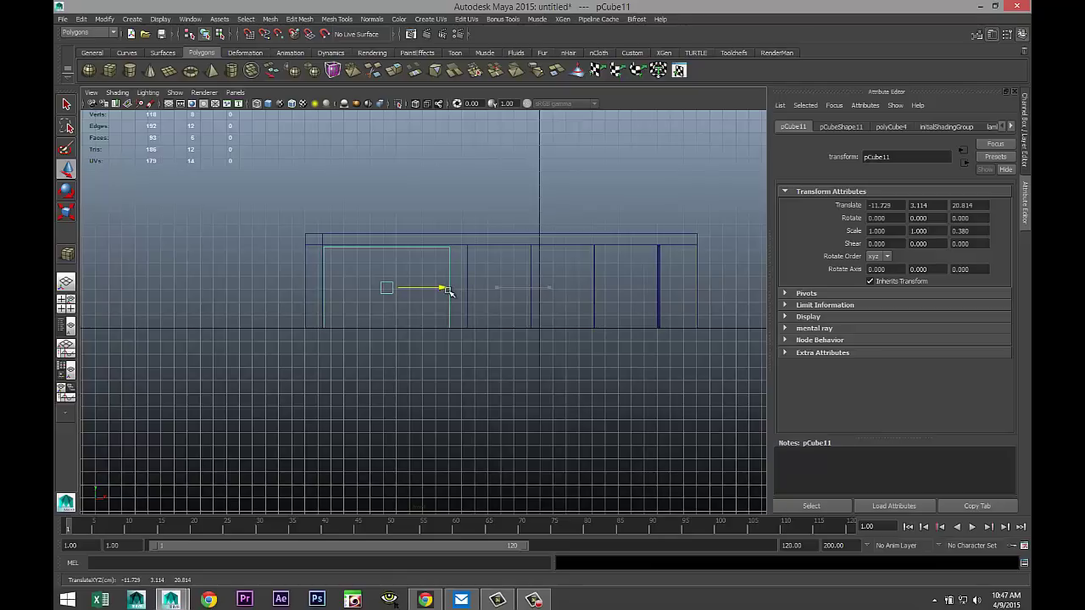
scroll(429, 371, up, 4)
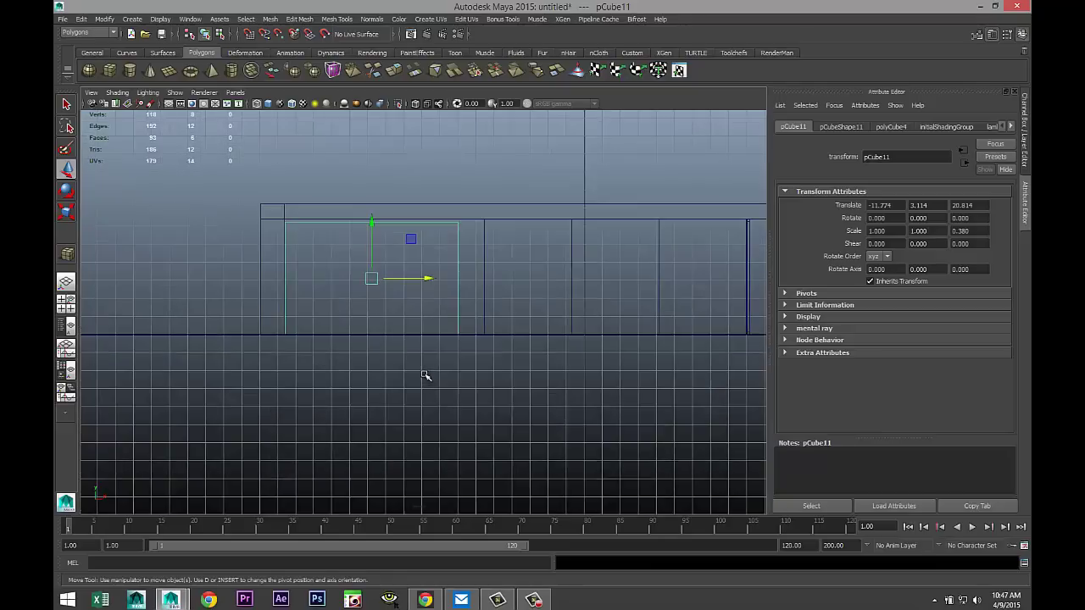
Step: Raise the new panel's top vertices to the roof's underside and extend its free-side vertices to X of about -5.58, meeting the adjoining panel
alt+middle_drag(435, 390, 476, 452)
right_drag(331, 278, 279, 259)
drag(279, 260, 569, 323)
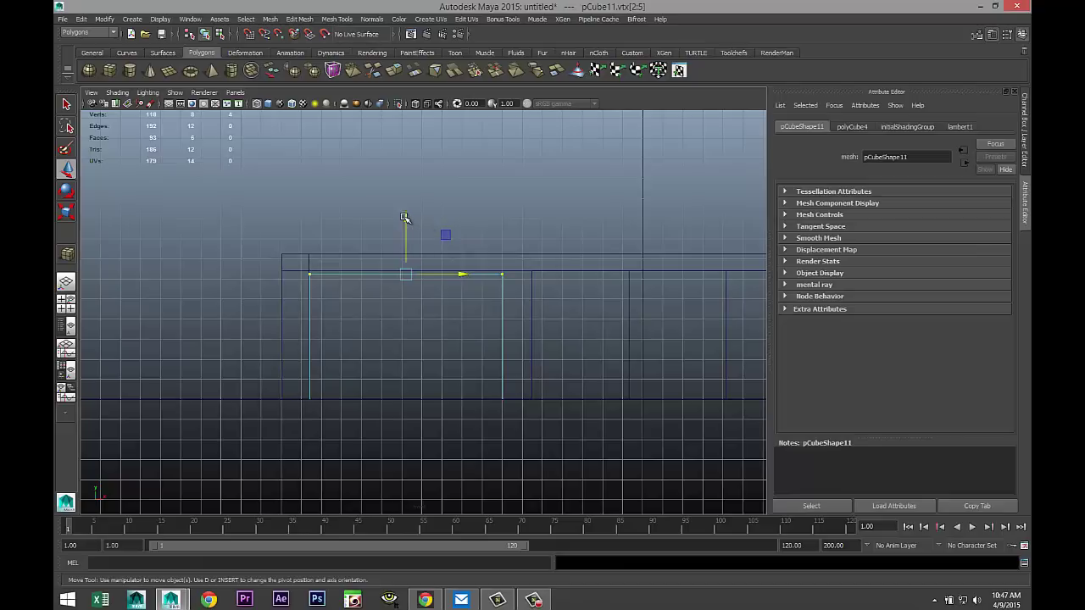
drag(405, 217, 407, 215)
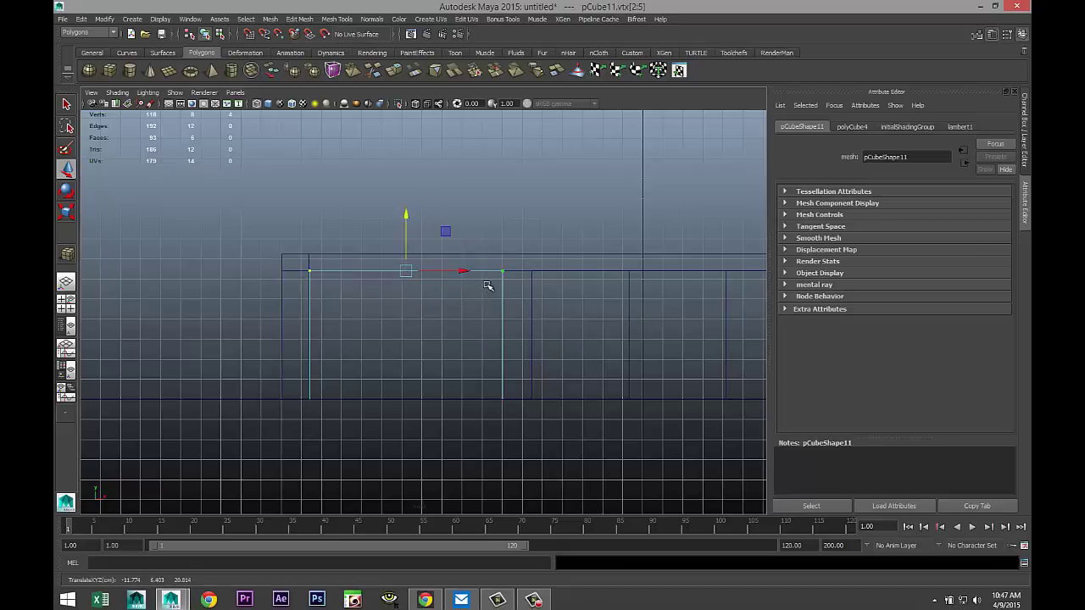
drag(495, 257, 529, 439)
drag(558, 338, 586, 337)
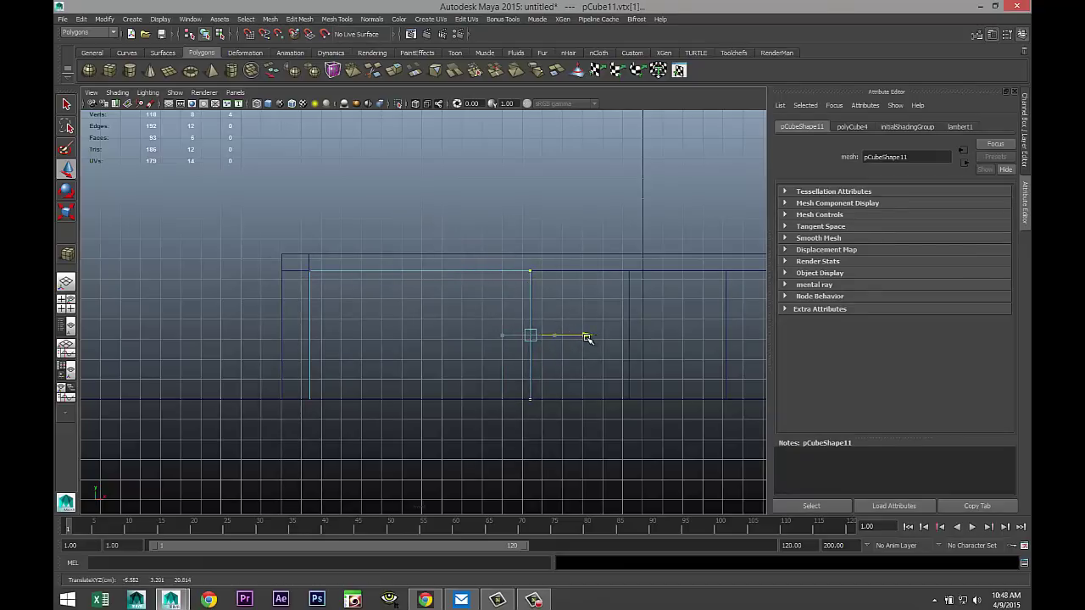
Step: Move the whole new panel along Z to about 9.69, into the open bay in line with the adjoining panels
click(66, 302)
key(space)
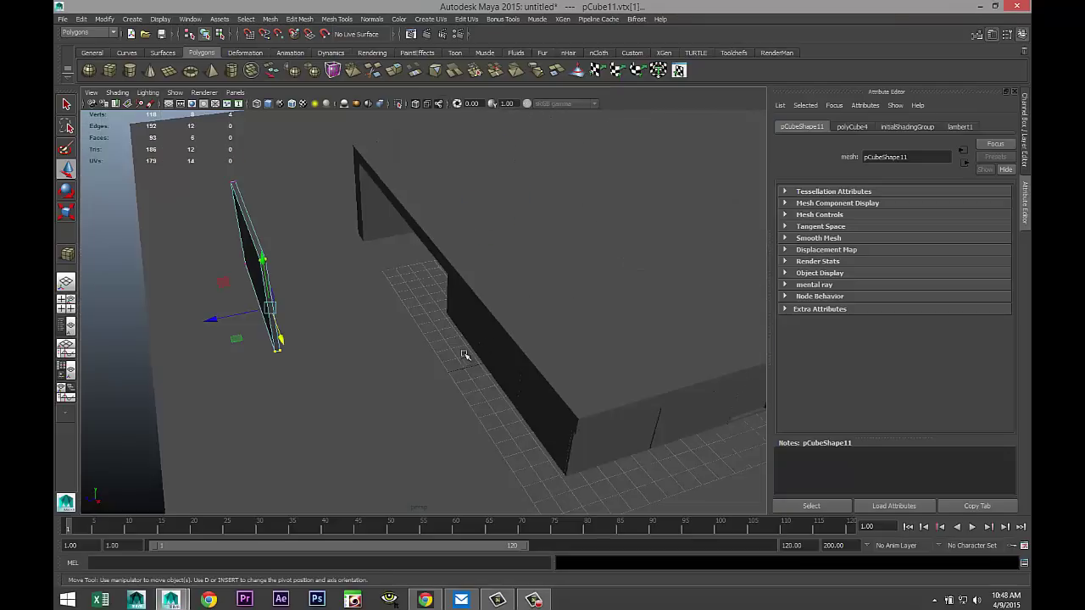
alt+middle_drag(406, 351, 455, 392)
alt+drag(455, 391, 470, 383)
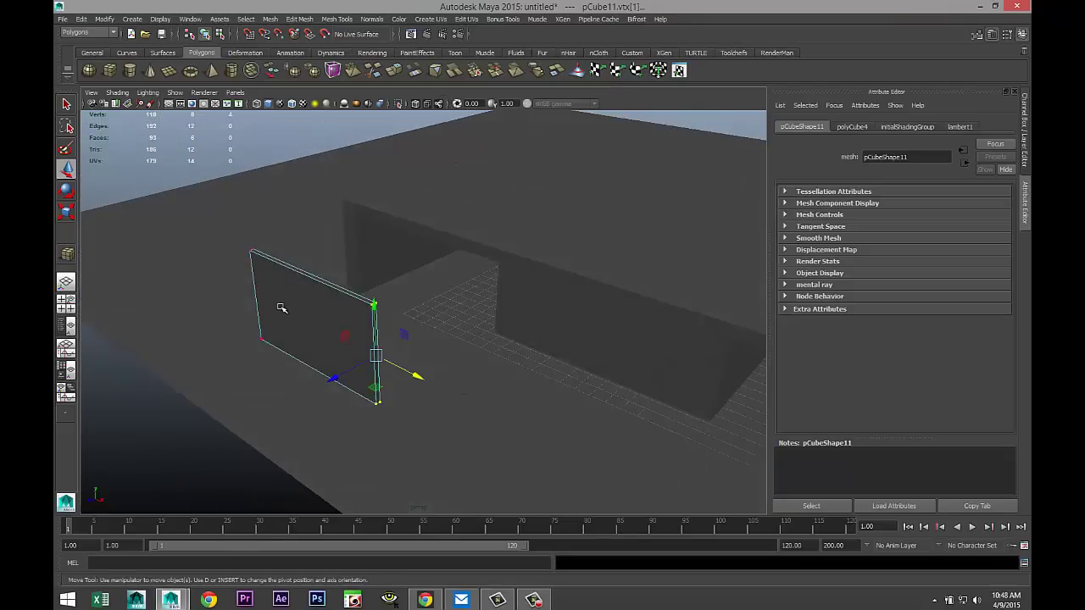
right_drag(281, 307, 305, 293)
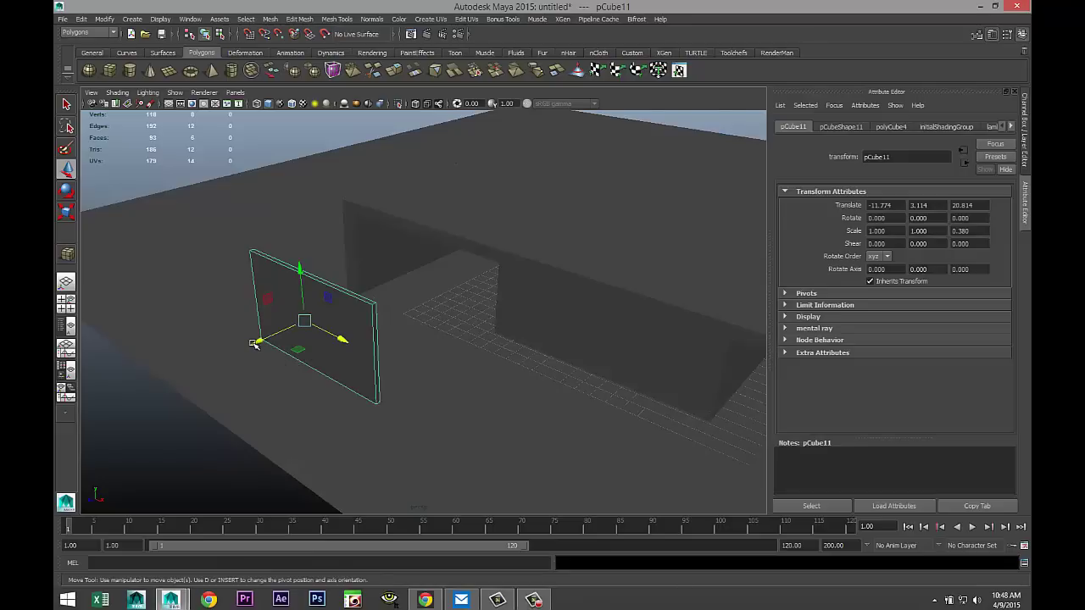
drag(255, 343, 378, 288)
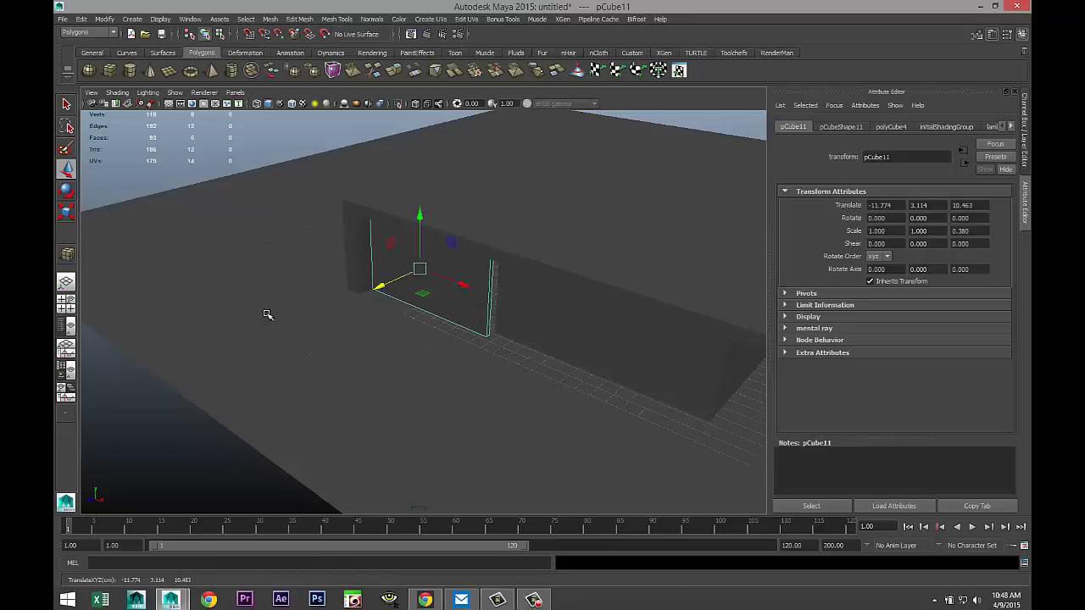
click(68, 307)
key(space)
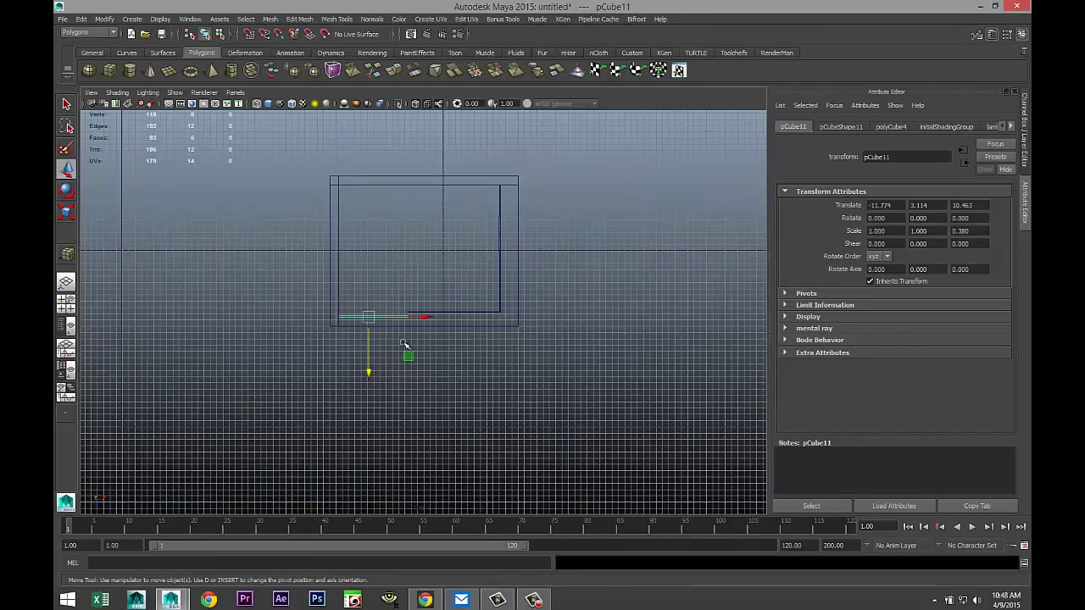
key(f)
scroll(412, 333, down, 3)
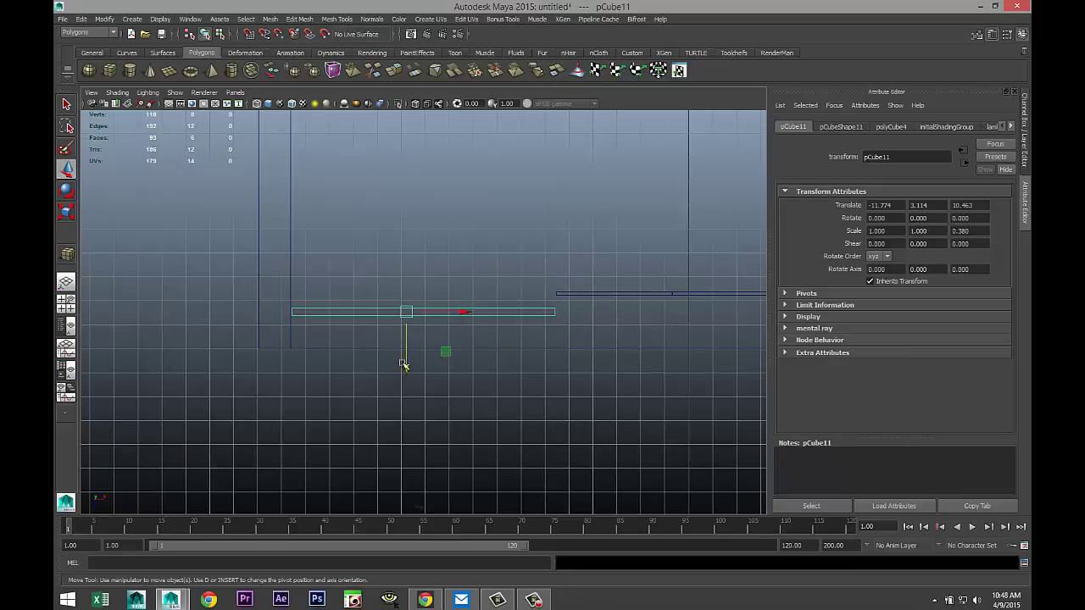
drag(407, 368, 406, 349)
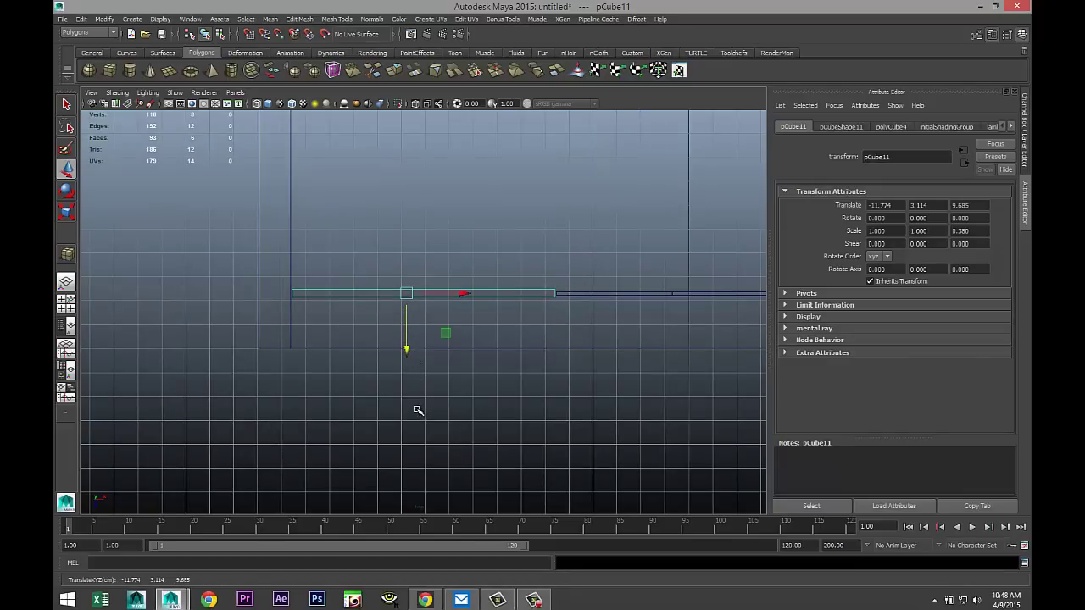
Step: Thicken the panel by scaling it to about 0.96 in Z
key(r)
drag(407, 353, 421, 426)
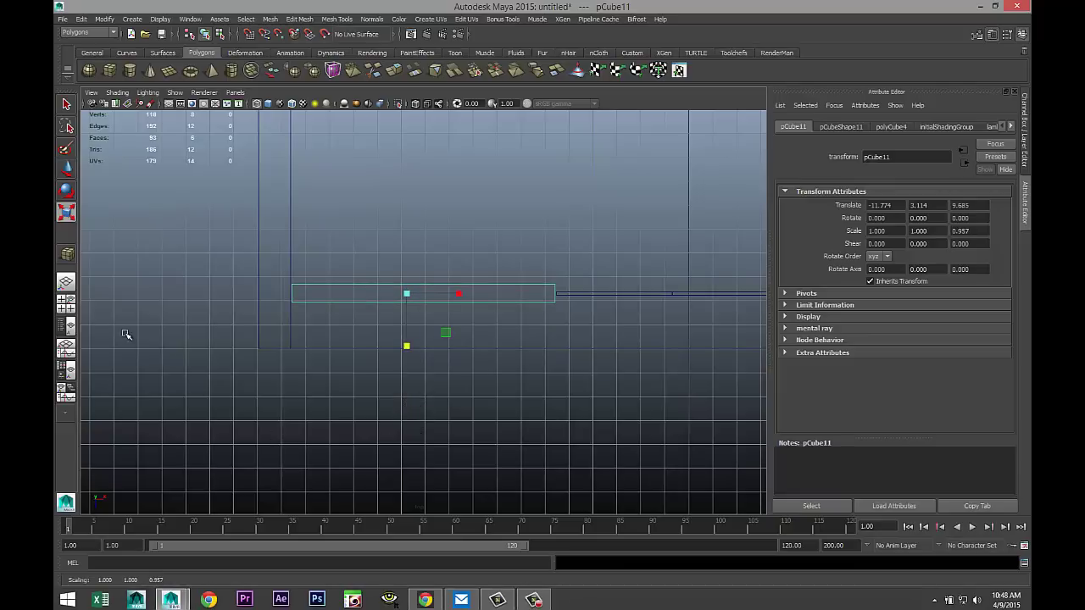
click(66, 304)
key(space)
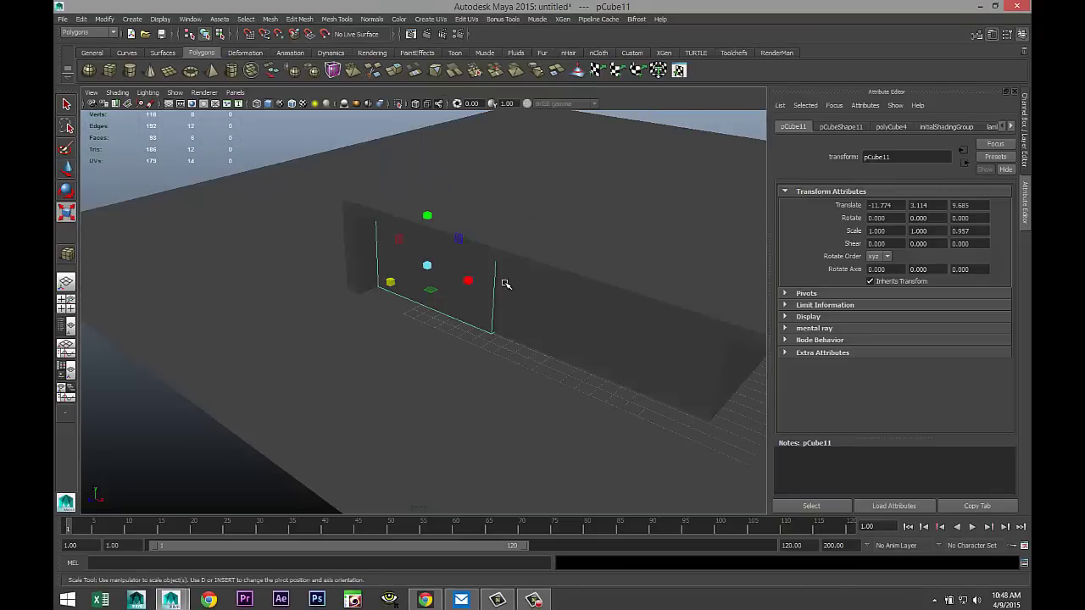
Step: Extrude the panel's outer face and scale the new face slightly inward to form a border around it
alt+drag(505, 284, 415, 355)
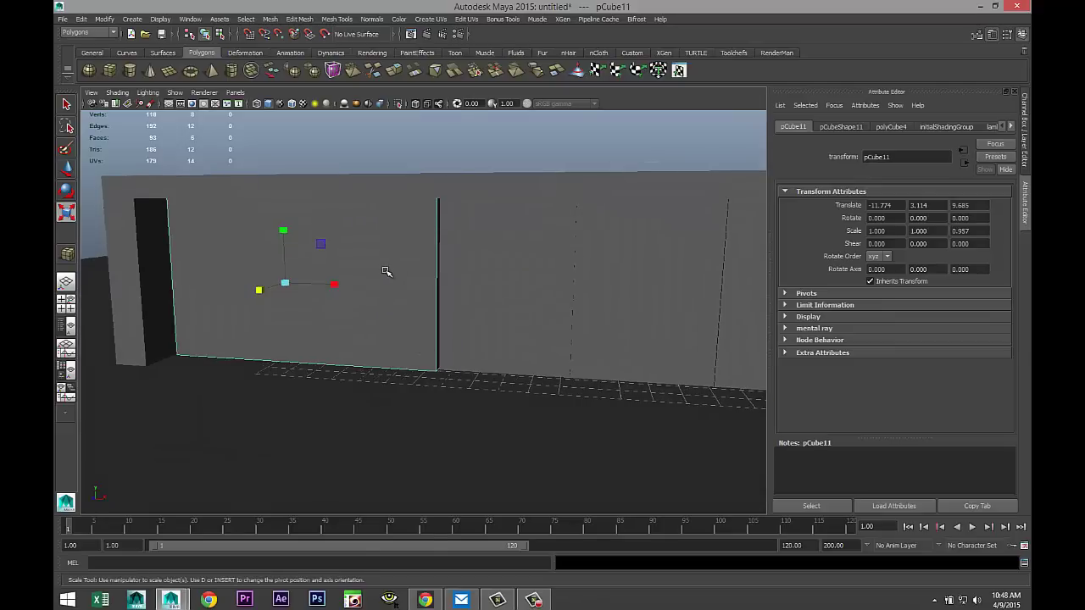
right_drag(386, 271, 381, 300)
click(364, 276)
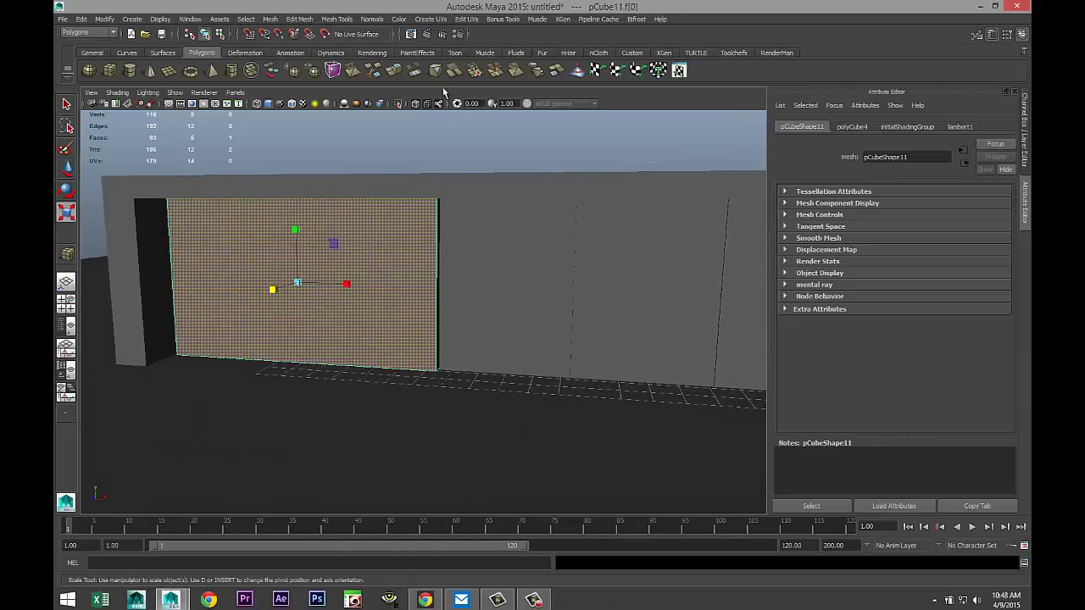
click(336, 18)
mouse_move(299, 19)
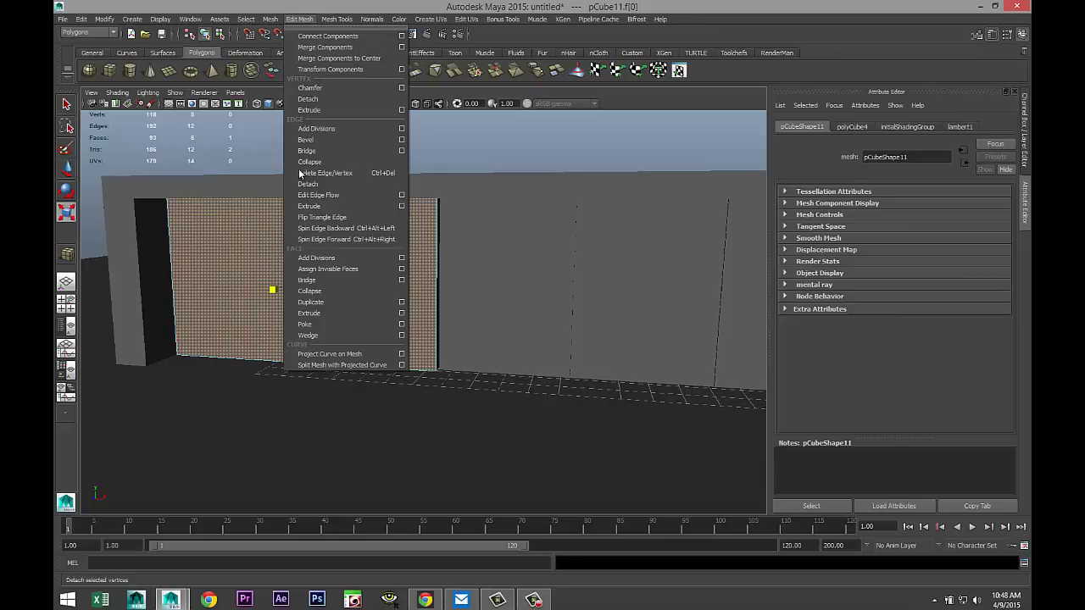
click(330, 316)
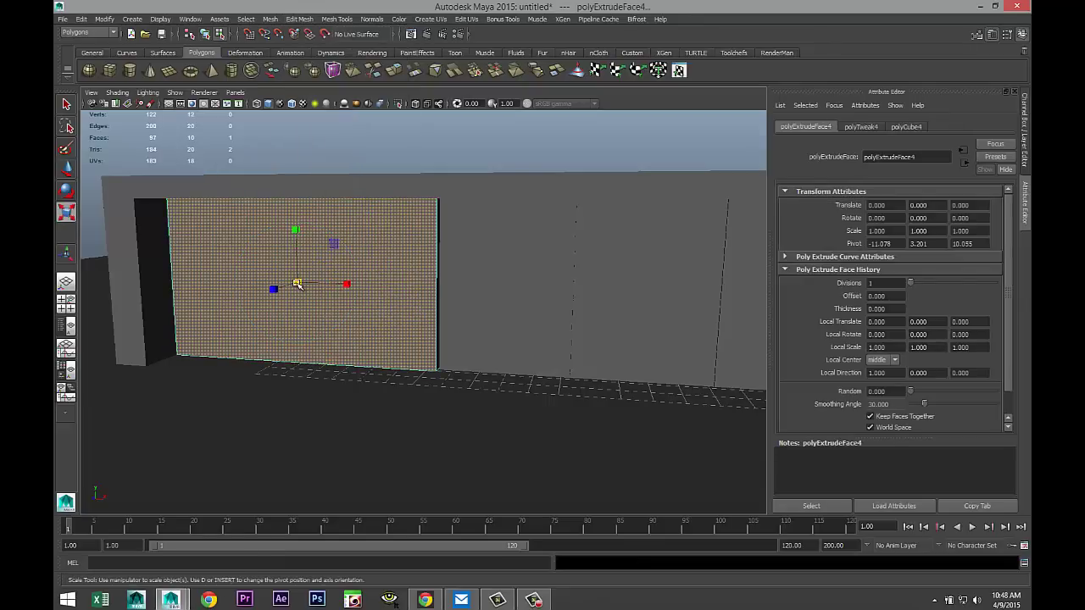
drag(297, 283, 287, 287)
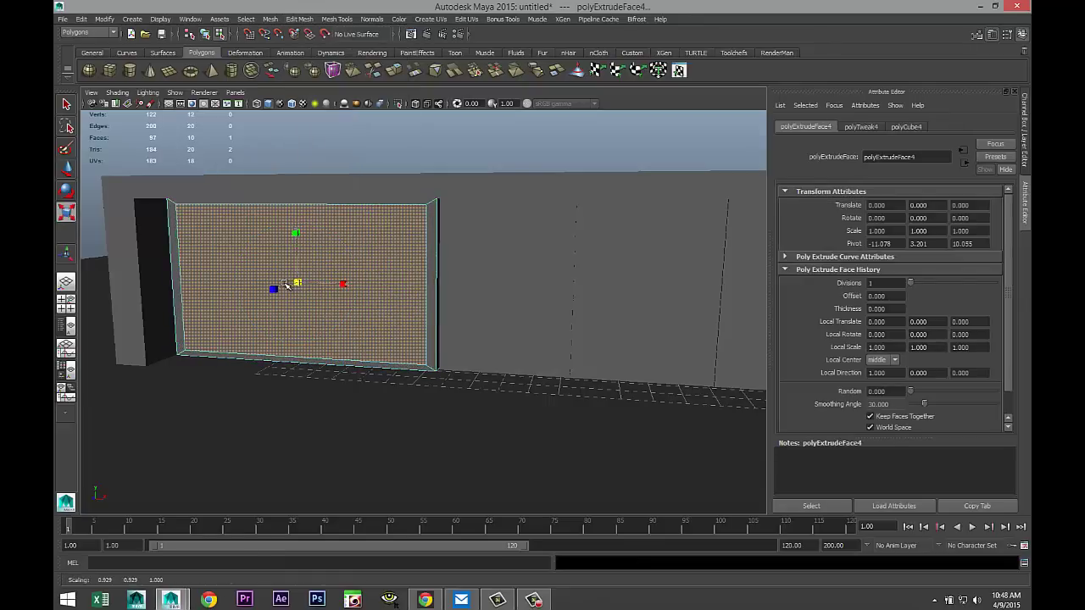
Step: Lower the inset face to the panel's bottom edge and narrow it slightly along X
key(w)
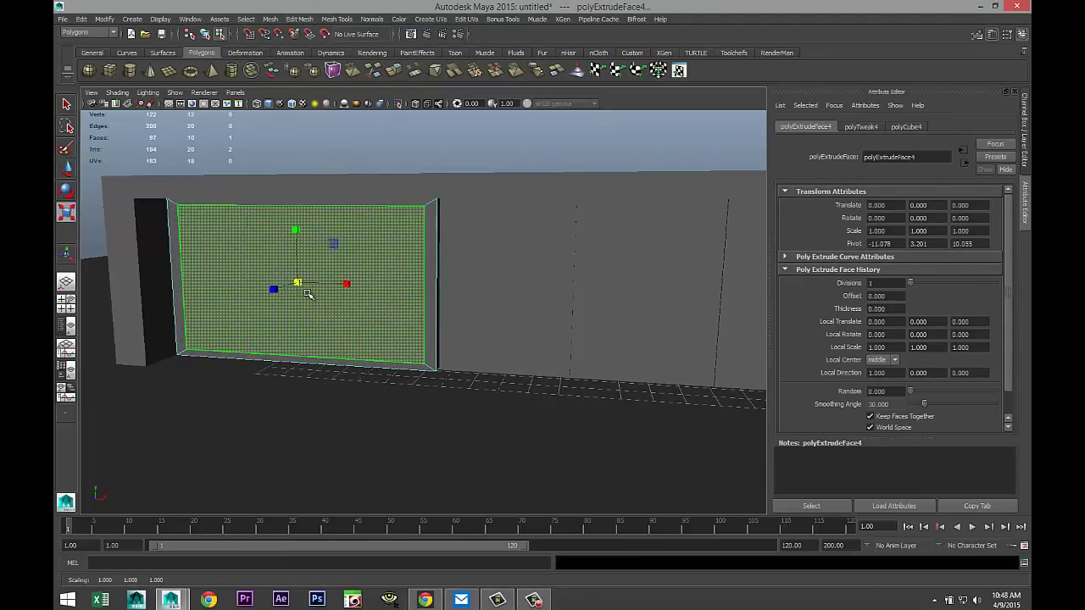
drag(294, 226, 294, 235)
alt+drag(254, 388, 411, 439)
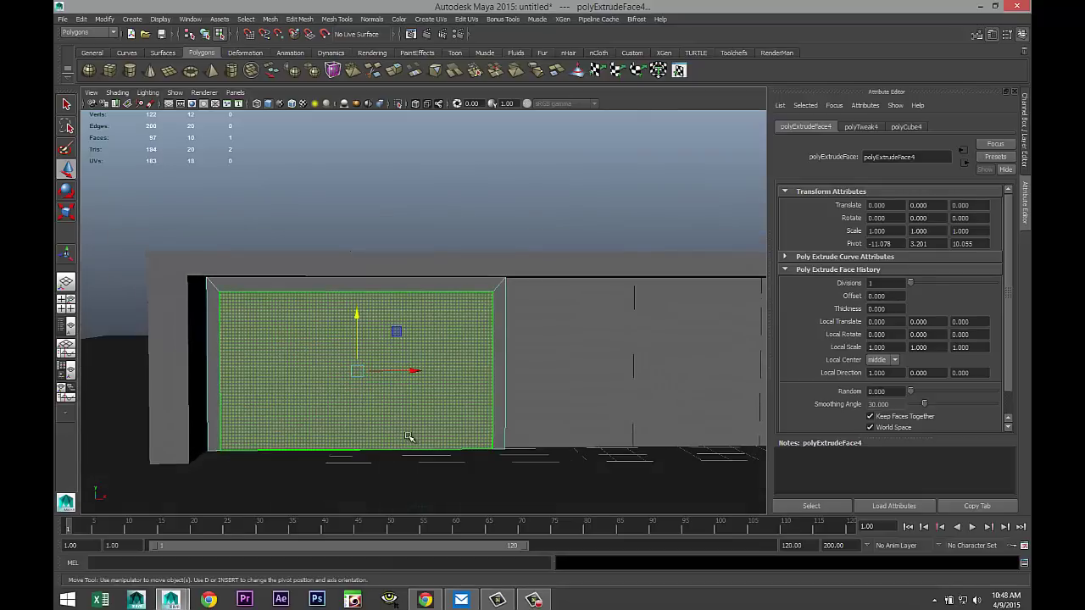
key(r)
drag(409, 370, 406, 371)
alt+drag(559, 436, 510, 456)
Step: Extrude the inset face again and push it back along Z into the panel, leaving a raised frame
key(ctrl+e)
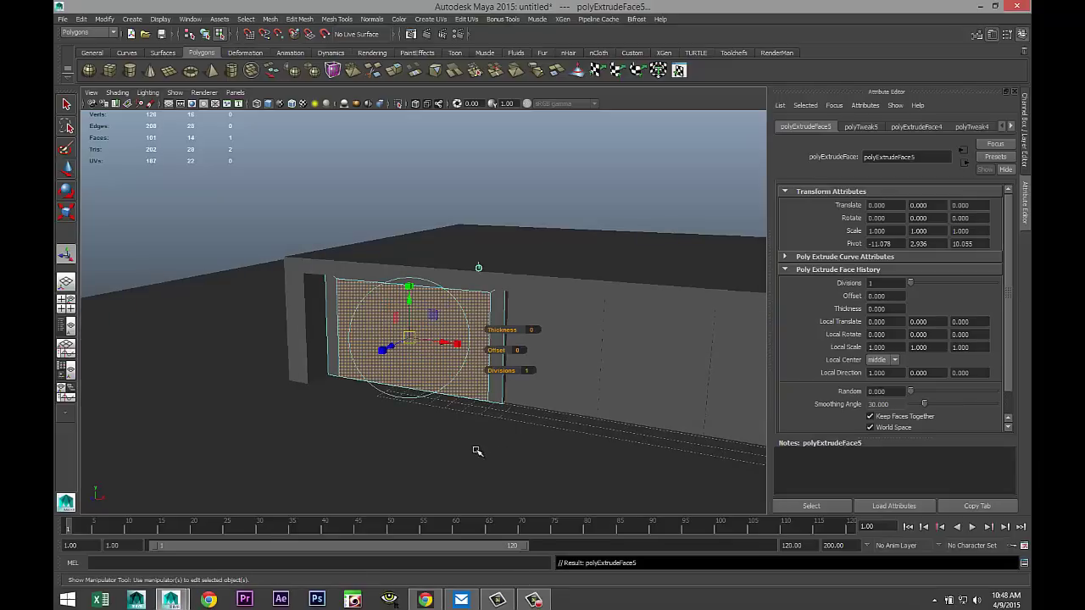
key(w)
drag(381, 351, 386, 349)
scroll(420, 408, down, 4)
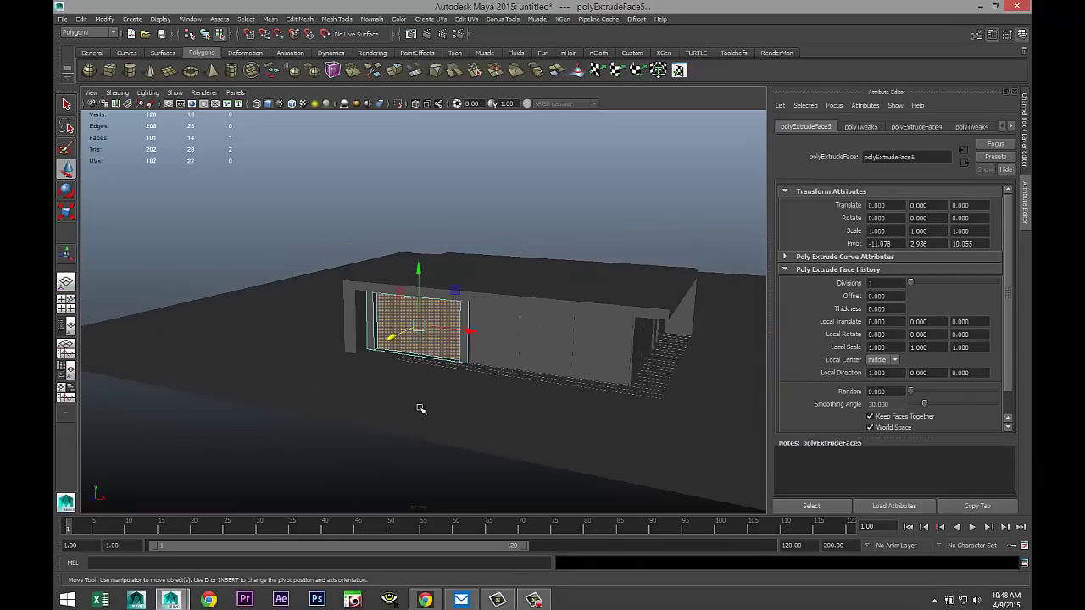
alt+drag(484, 459, 374, 462)
click(181, 464)
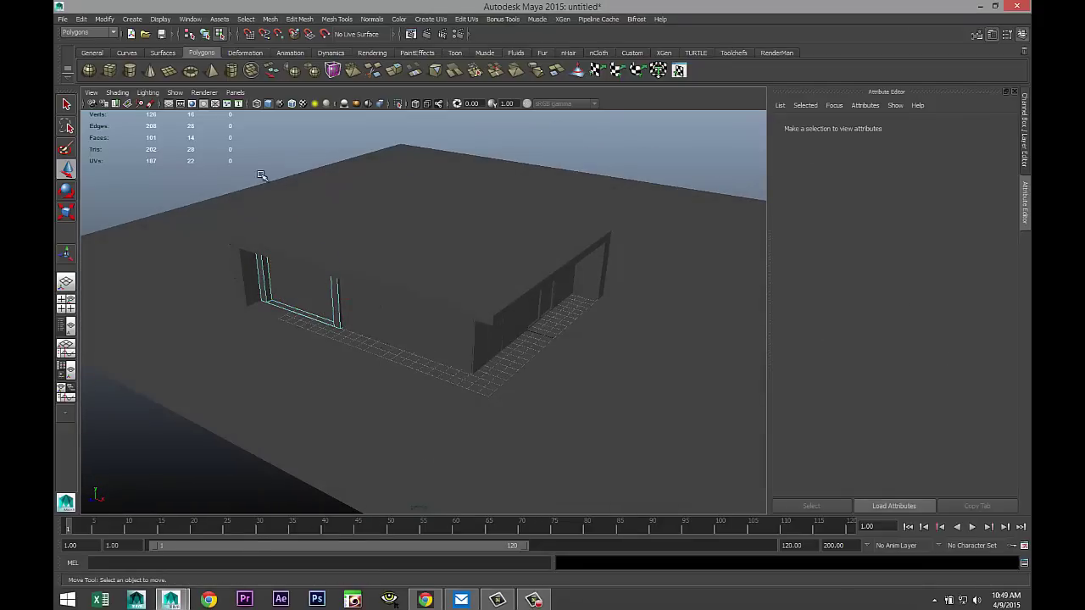
Step: Select all building pieces without the ground plane, group them and name the group Level1
drag(190, 163, 559, 346)
right_drag(504, 269, 543, 258)
drag(154, 161, 442, 410)
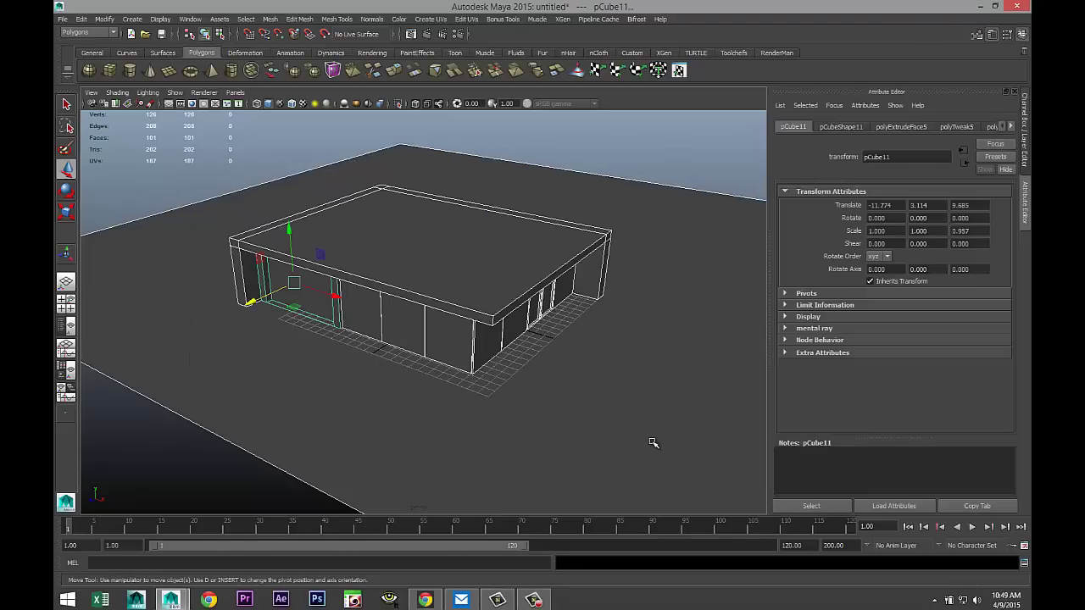
scroll(627, 461, down, 5)
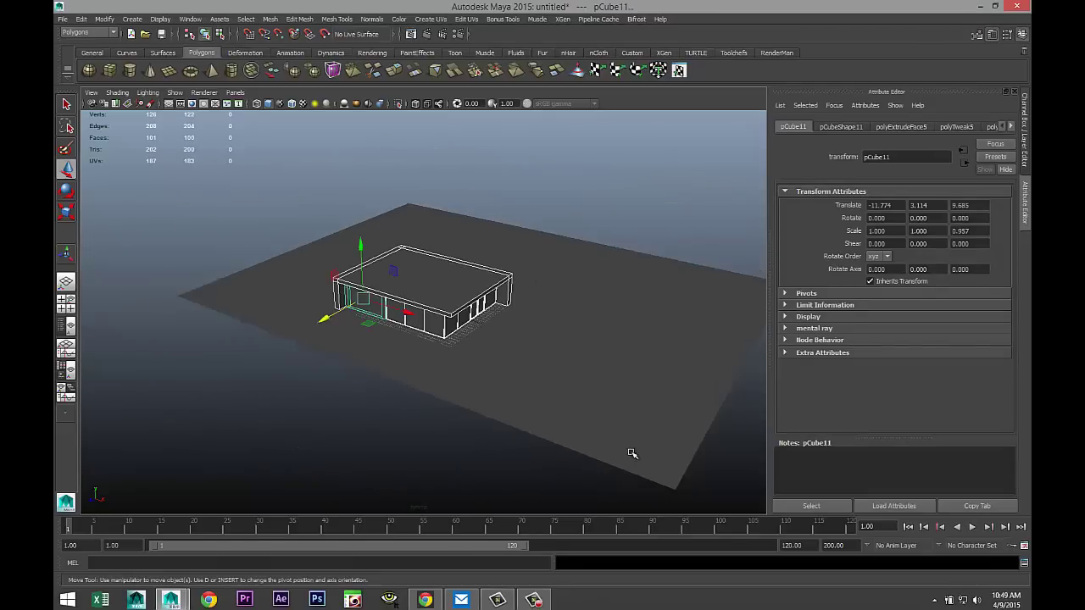
key(ctrl+g)
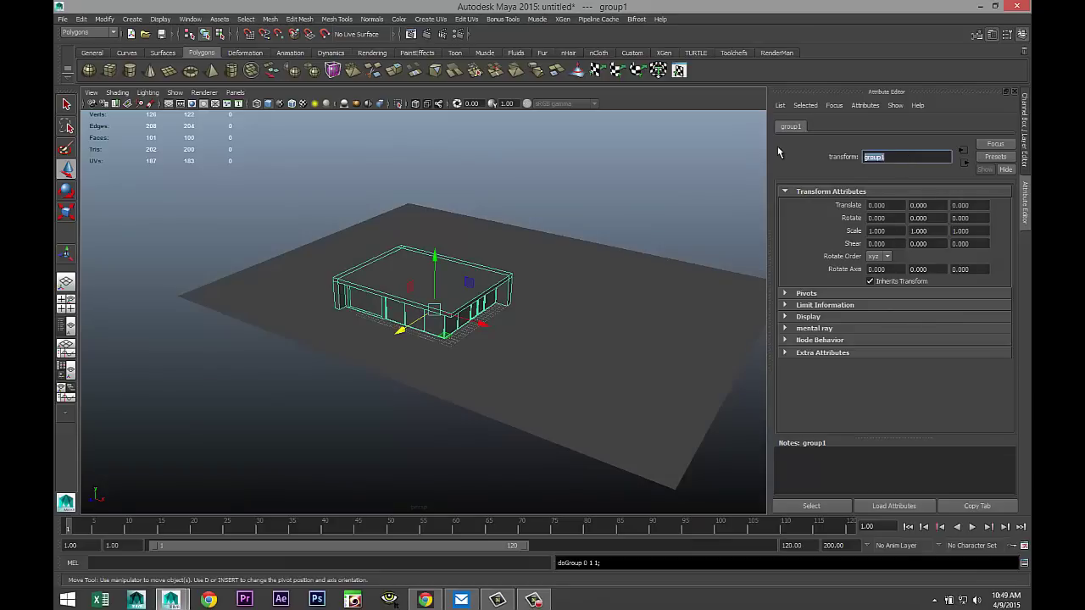
text(Level1)
key(Return)
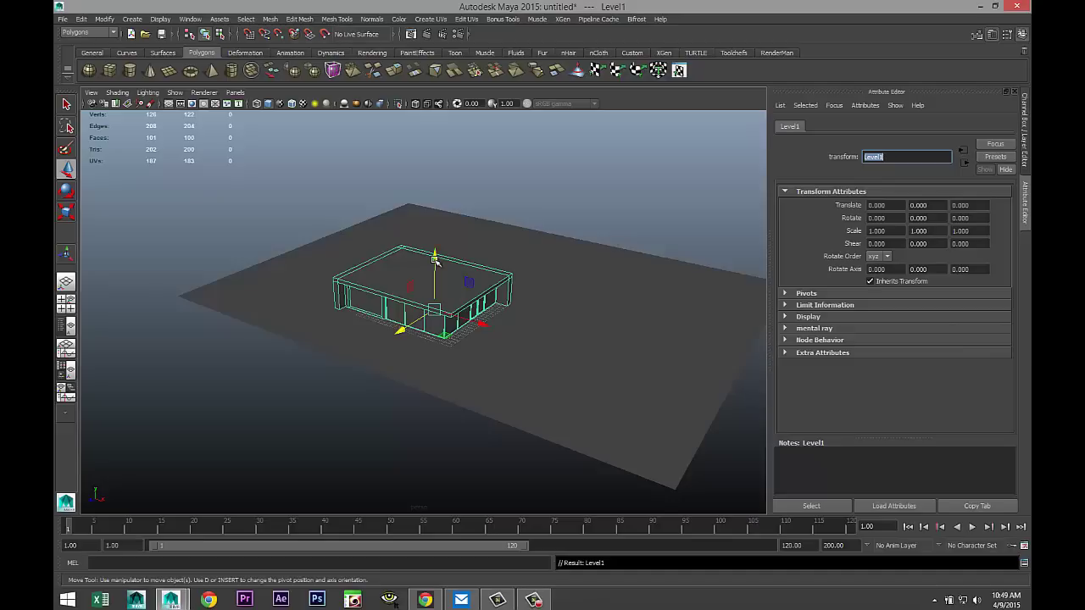
Step: Duplicate the Level1 group and raise the copy to Y of about 7.27, resting on the first level's roof
drag(434, 254, 438, 217)
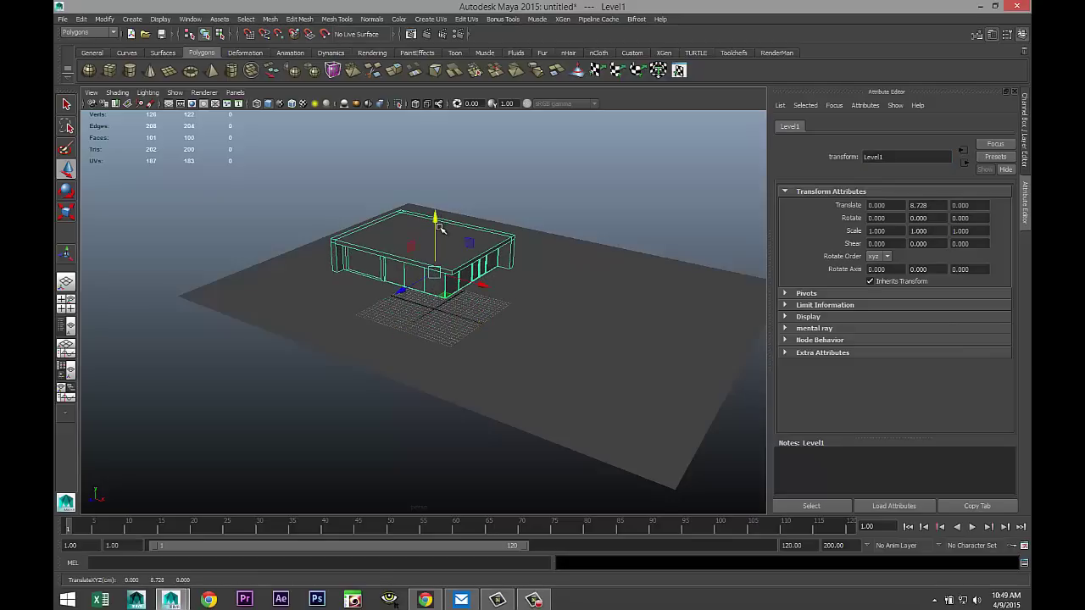
key(ctrl+z)
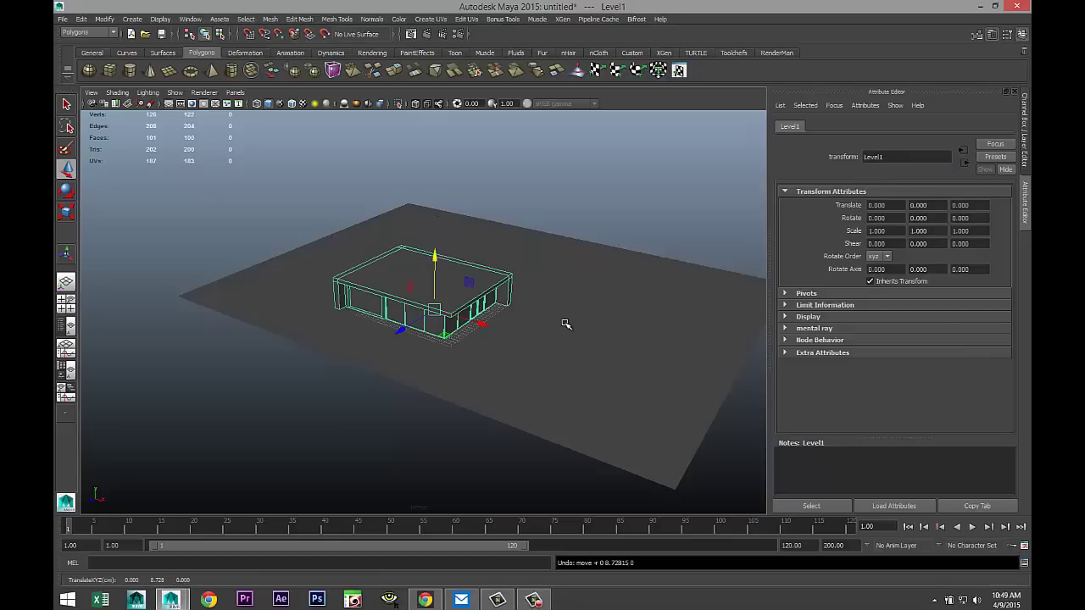
key(ctrl+d)
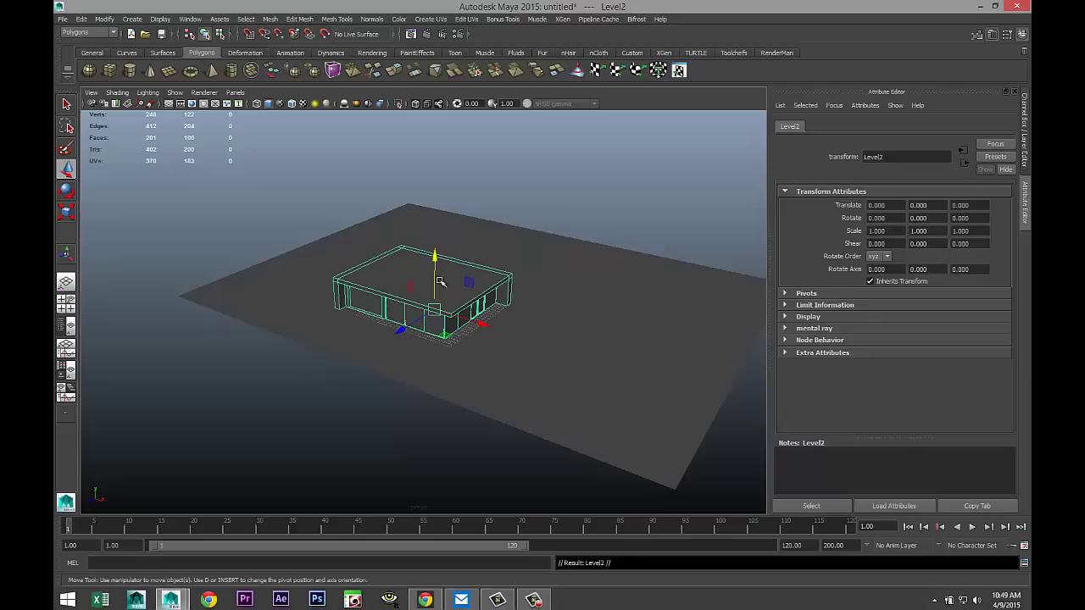
drag(432, 254, 435, 218)
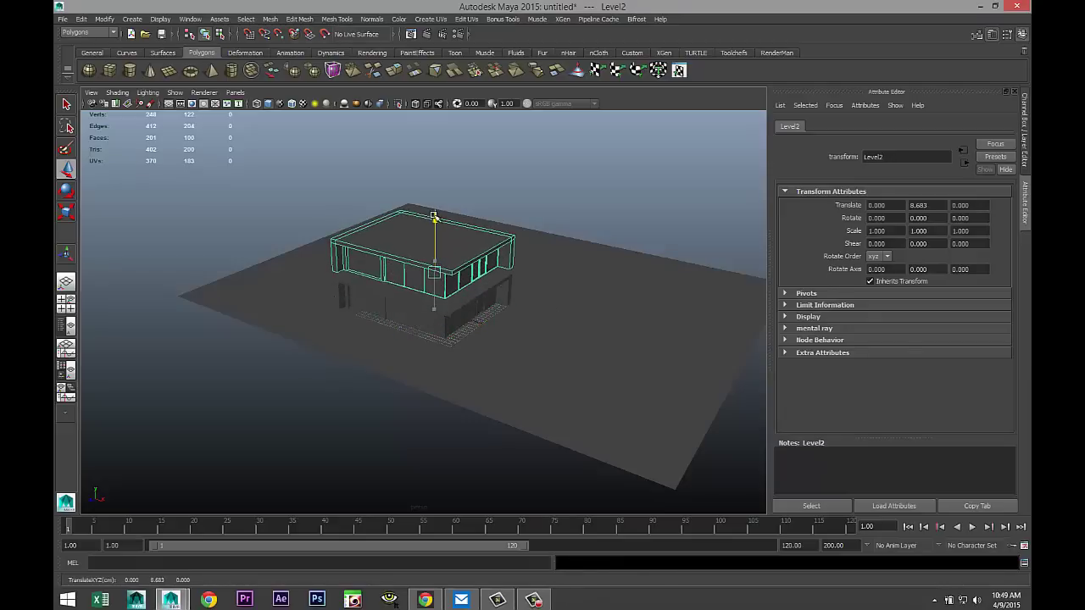
click(70, 304)
key(space)
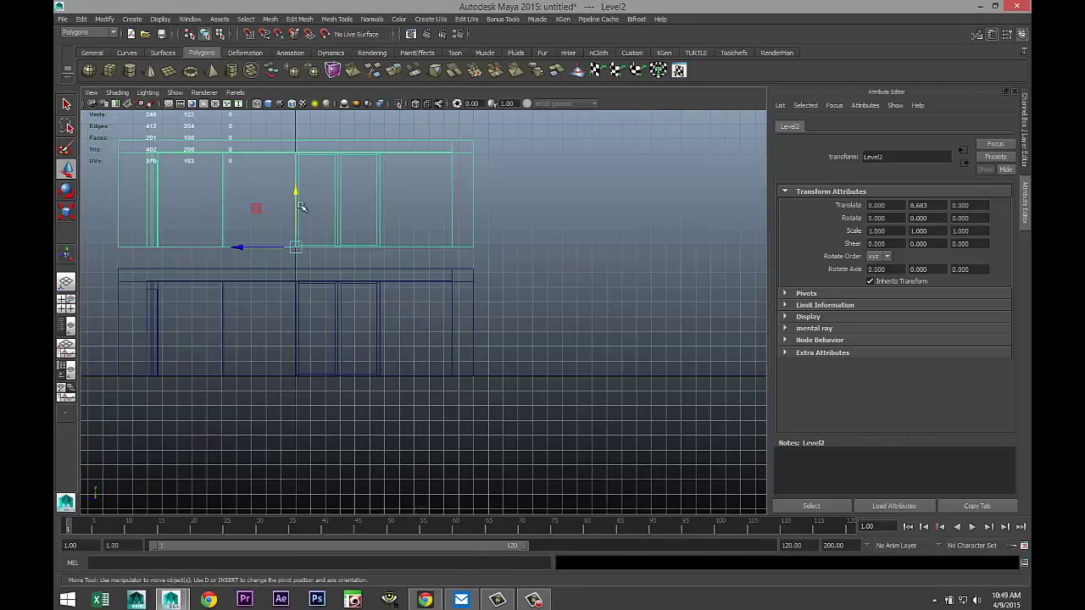
drag(293, 195, 295, 214)
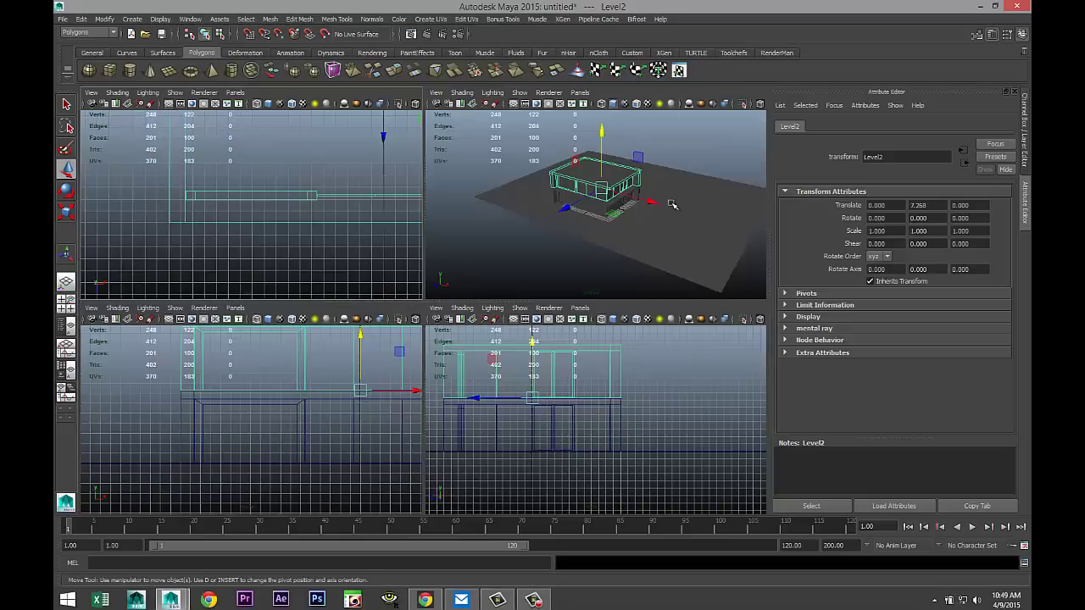
click(65, 301)
key(space)
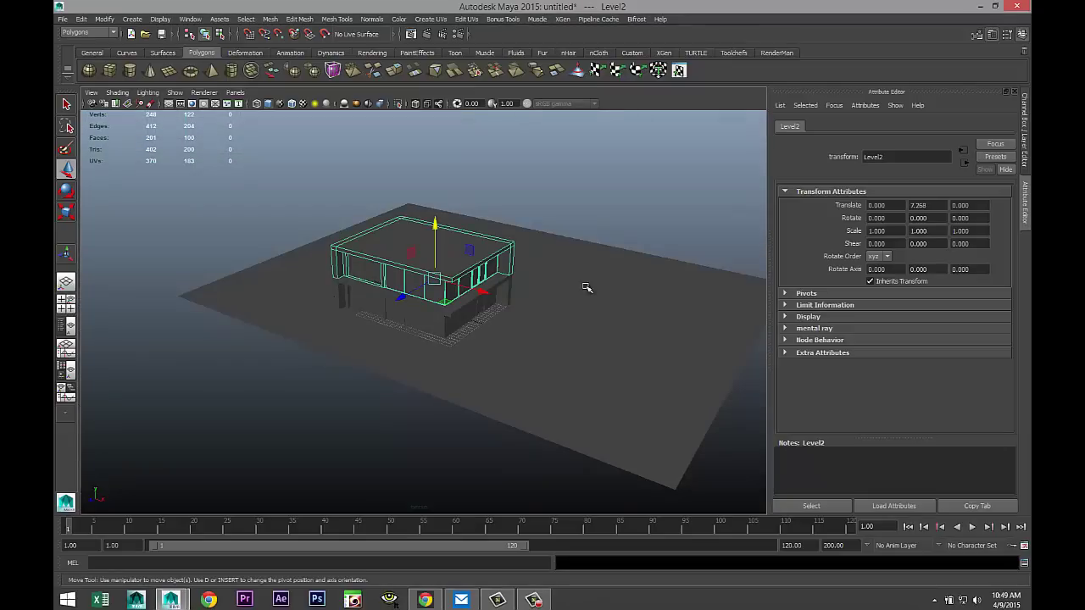
Step: Move the Level2 group's pivot, in the top view, to the roof's outer corner at the positive X and negative Z ends
click(63, 304)
key(space)
scroll(528, 327, down, 6)
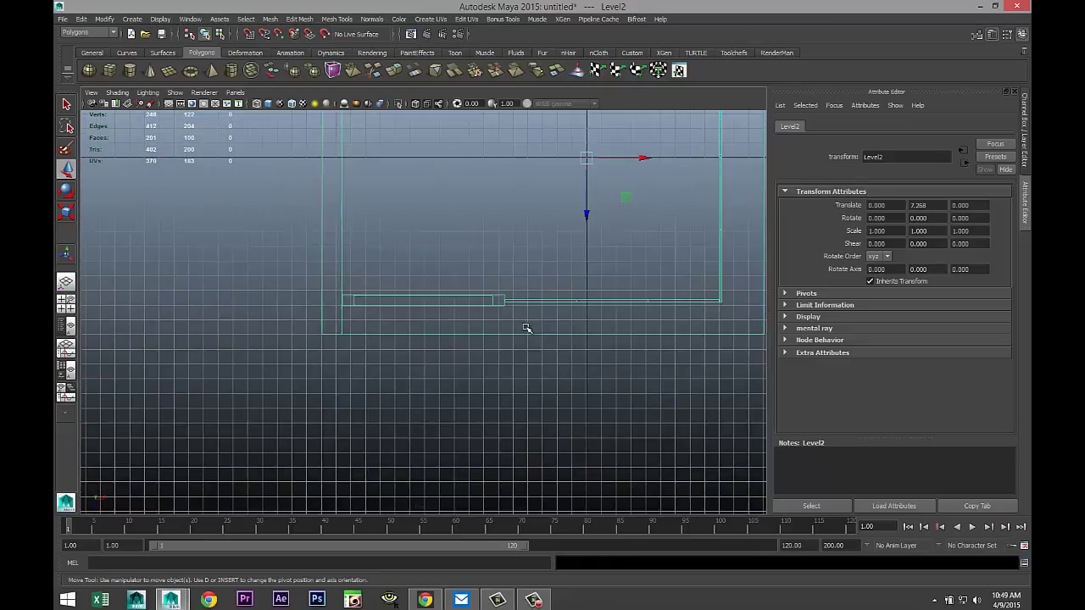
alt+middle_drag(585, 373, 474, 444)
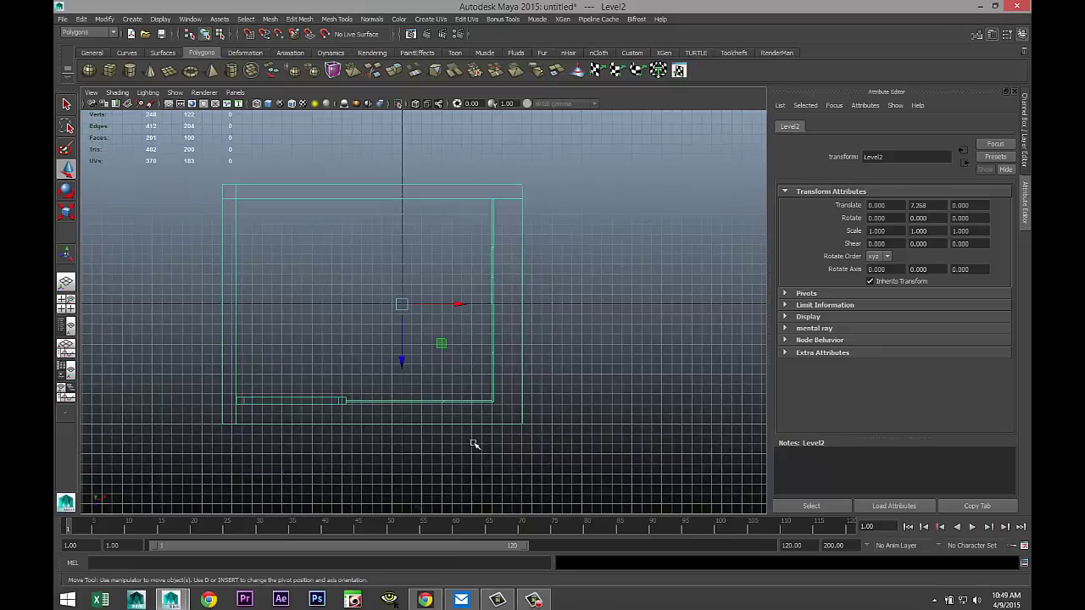
key(d)
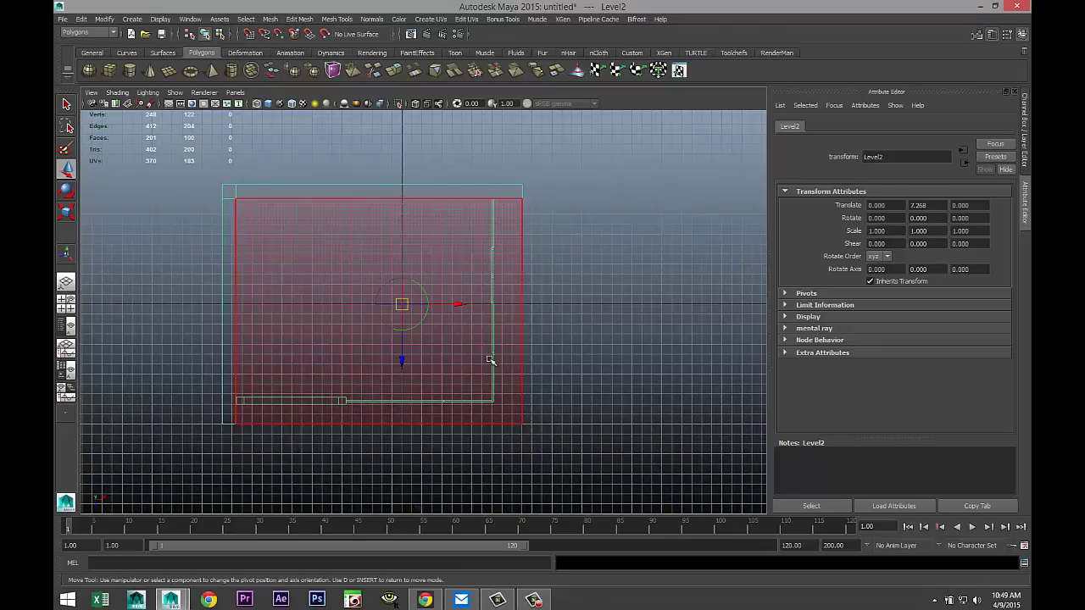
drag(403, 308, 461, 278)
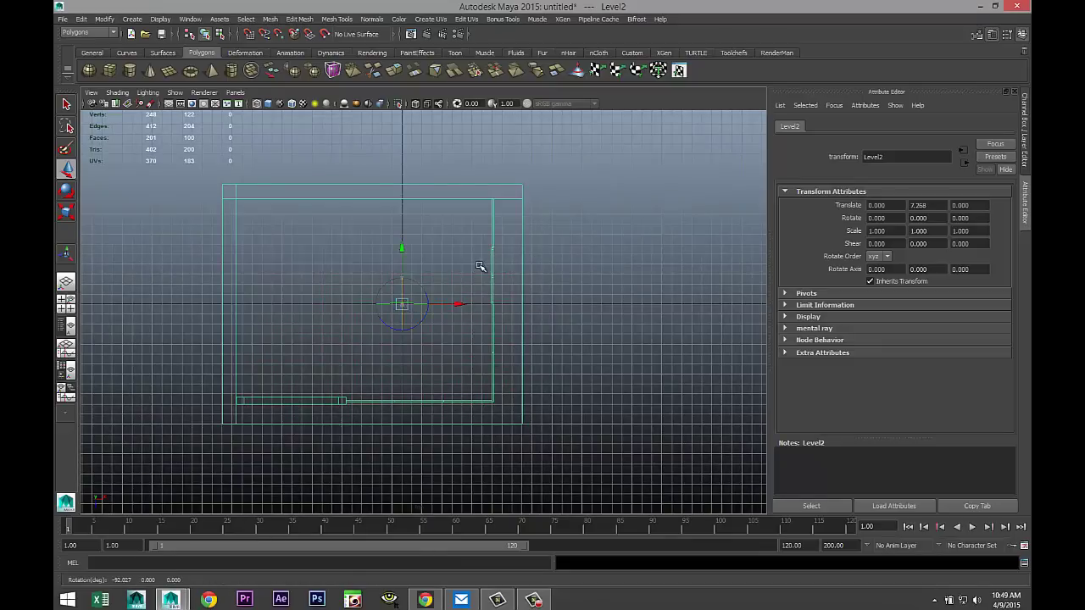
key(ctrl+z)
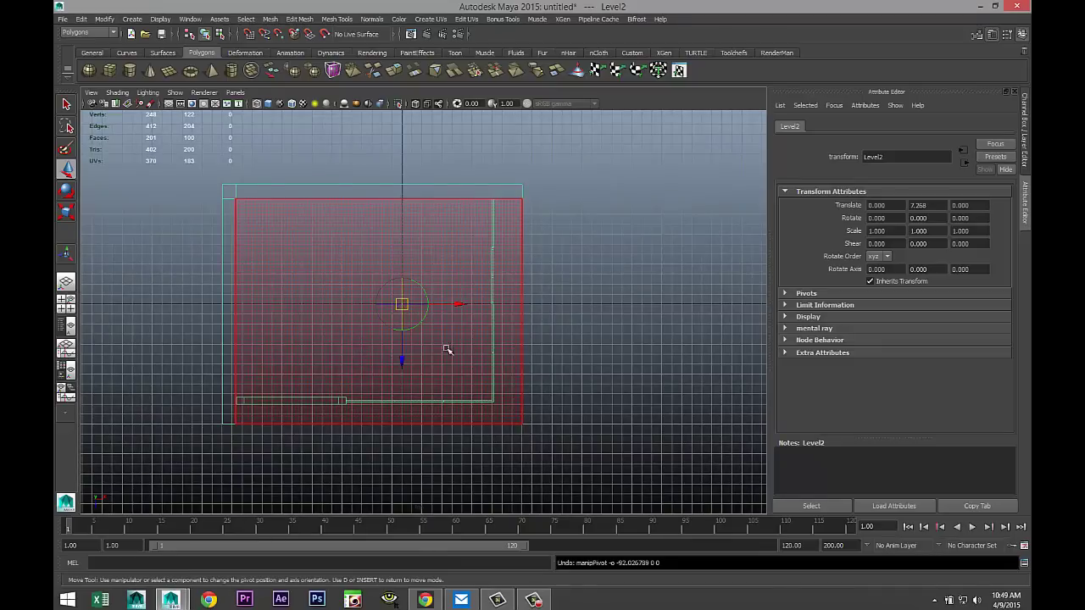
drag(458, 304, 580, 327)
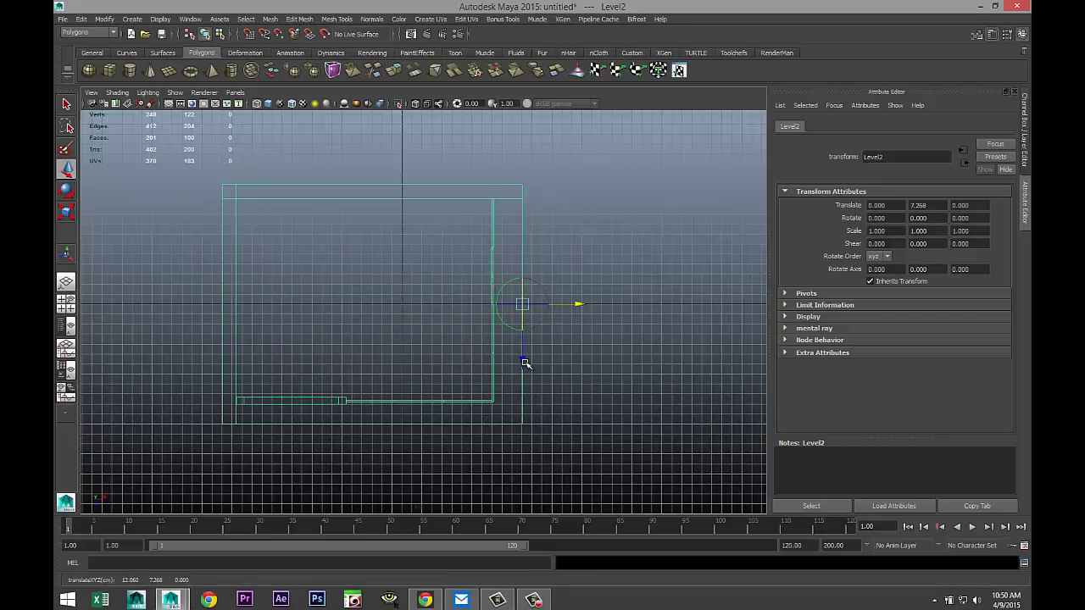
drag(524, 363, 515, 244)
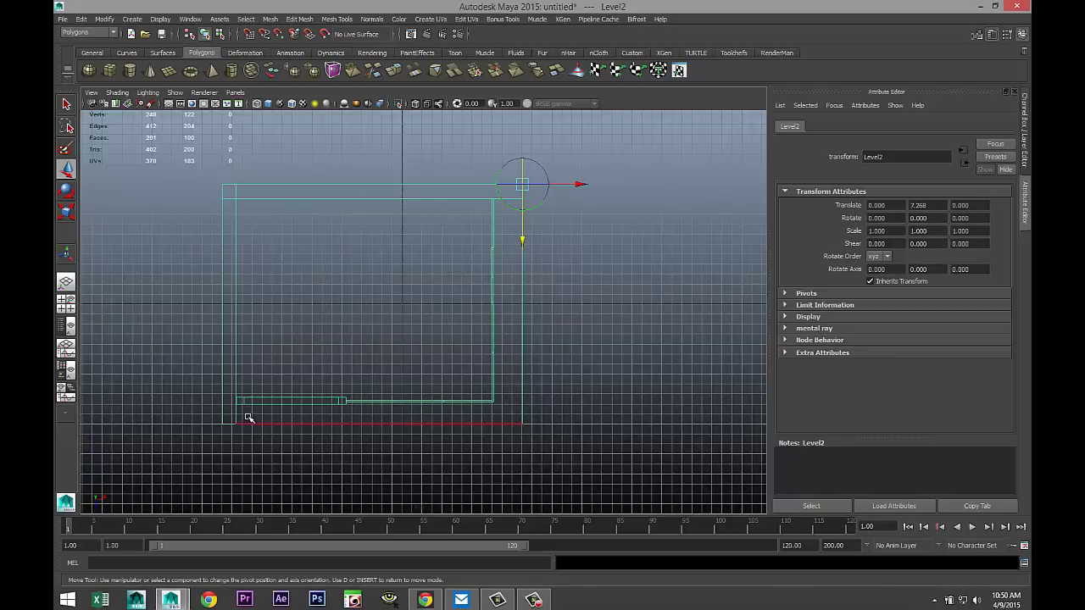
Step: Scale the Level2 group uniformly to about 0.655 from its corner pivot
key(r)
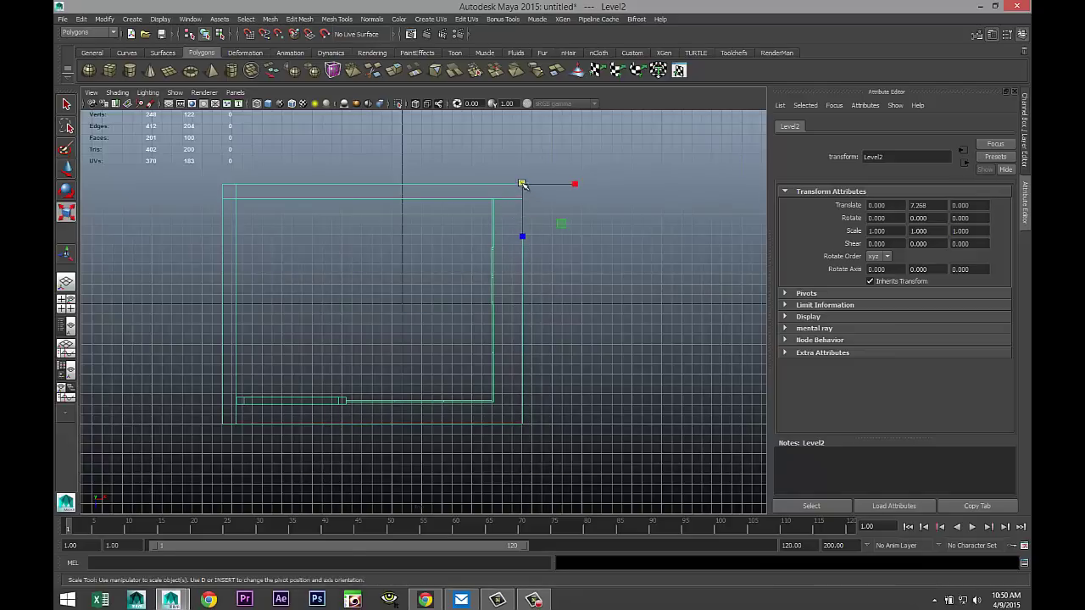
drag(522, 184, 418, 184)
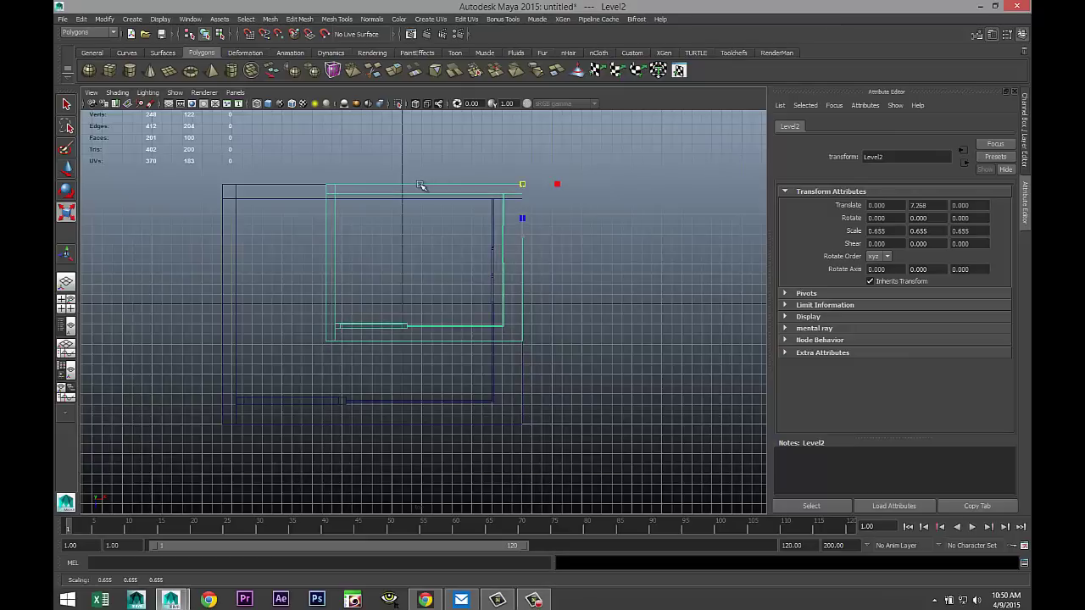
click(67, 306)
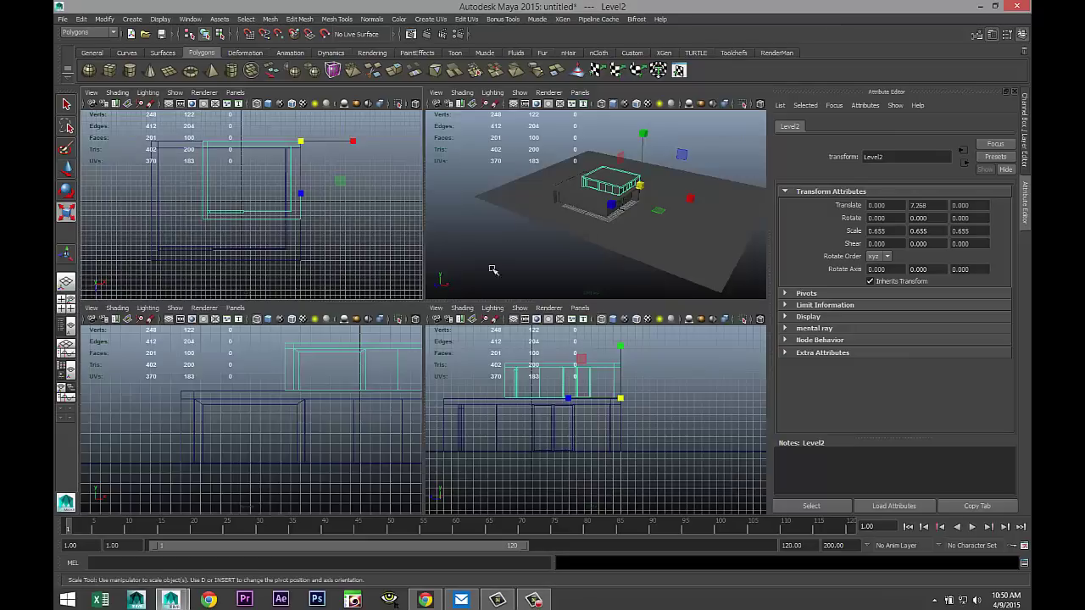
key(space)
scroll(541, 296, up, 3)
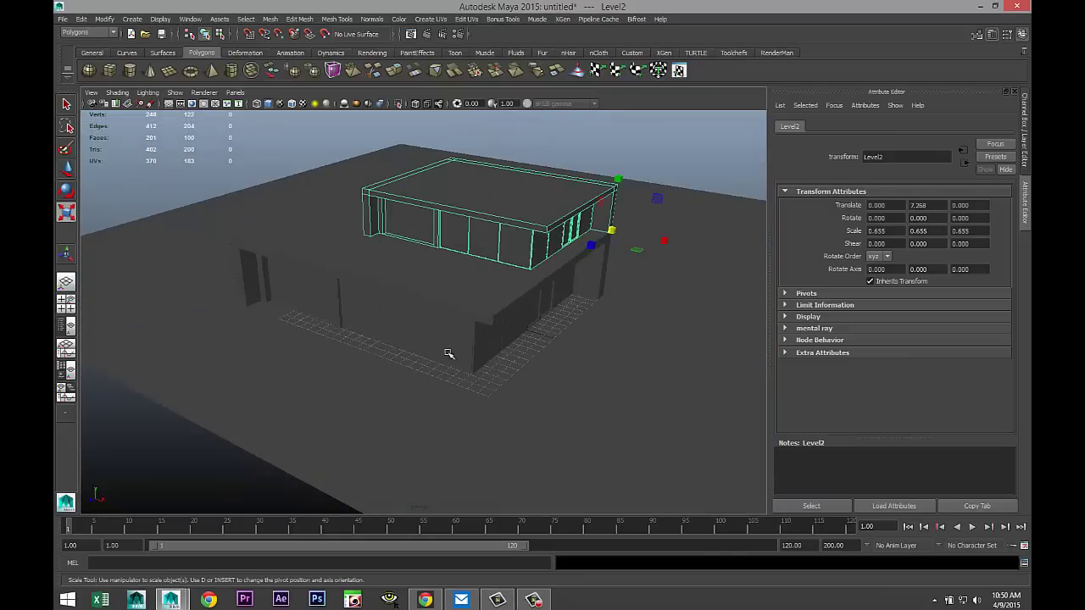
Step: Select all second-level pieces and slide them in negative X, bringing the framed panel's Translate X to about -18.85
alt+drag(368, 373, 296, 347)
alt+right_drag(296, 347, 391, 479)
key(ctrl+z)
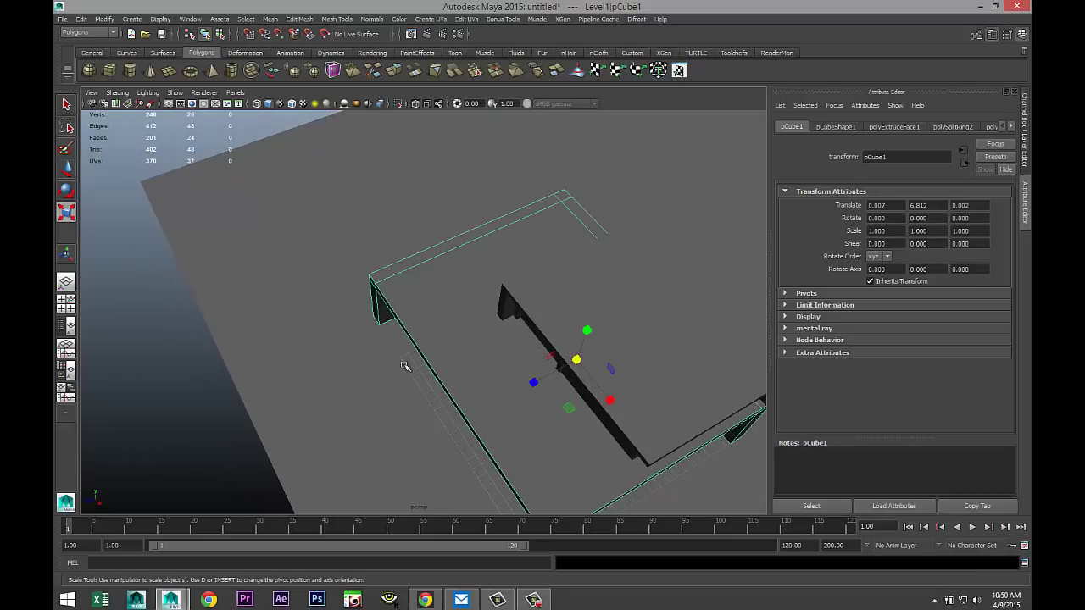
alt+drag(405, 366, 537, 395)
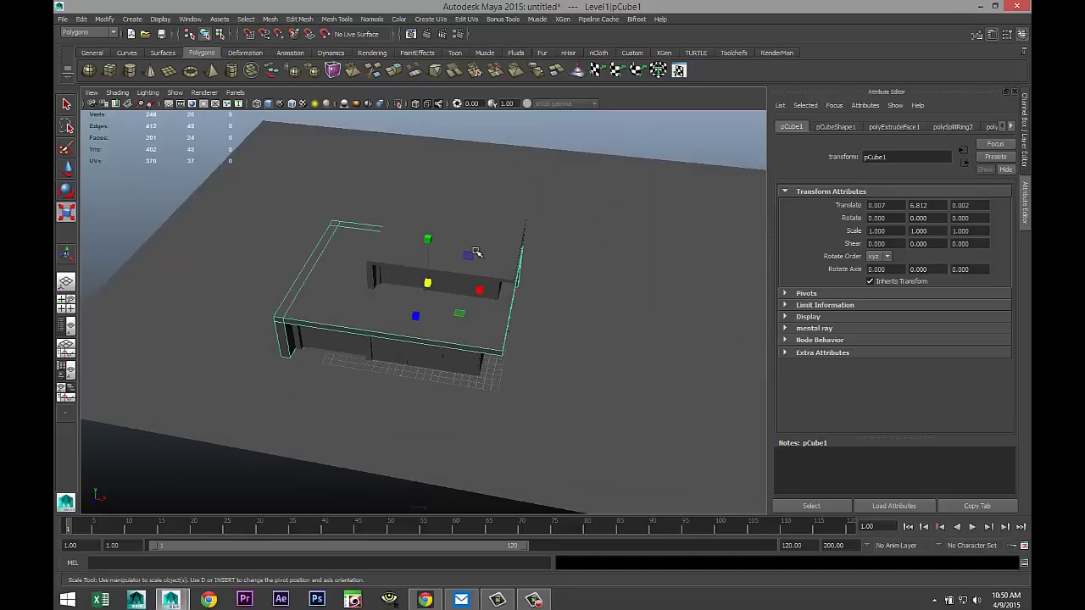
key(ctrl+z)
alt+drag(542, 397, 548, 356)
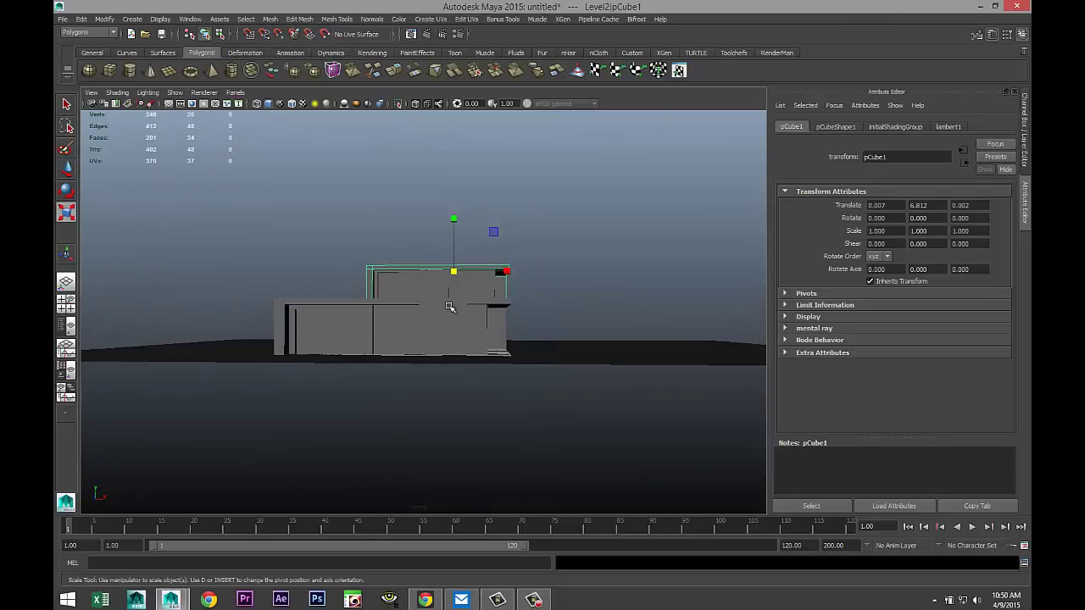
drag(552, 292, 570, 417)
alt+drag(590, 416, 520, 395)
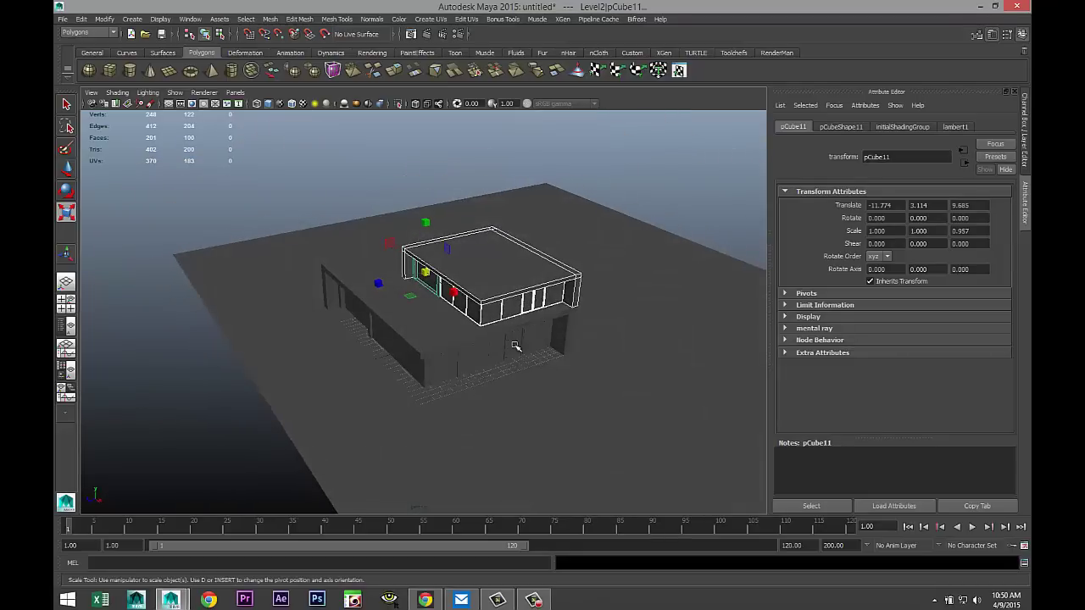
key(w)
drag(456, 297, 439, 288)
alt+drag(324, 374, 441, 405)
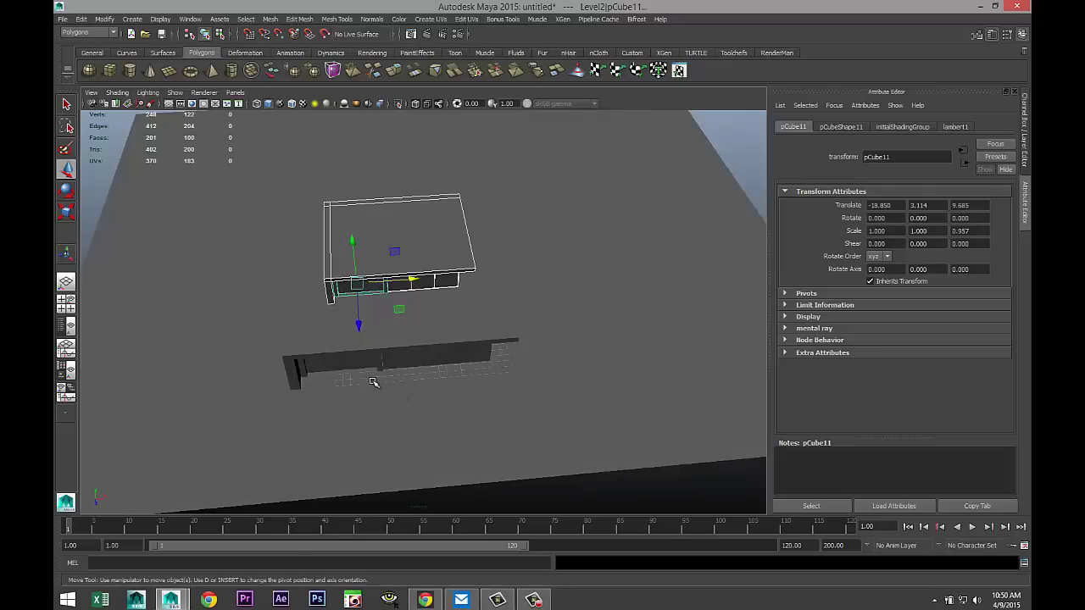
alt+middle_drag(373, 381, 464, 437)
Step: Select the first level's roof piece and show the building in a full-size top view
click(397, 398)
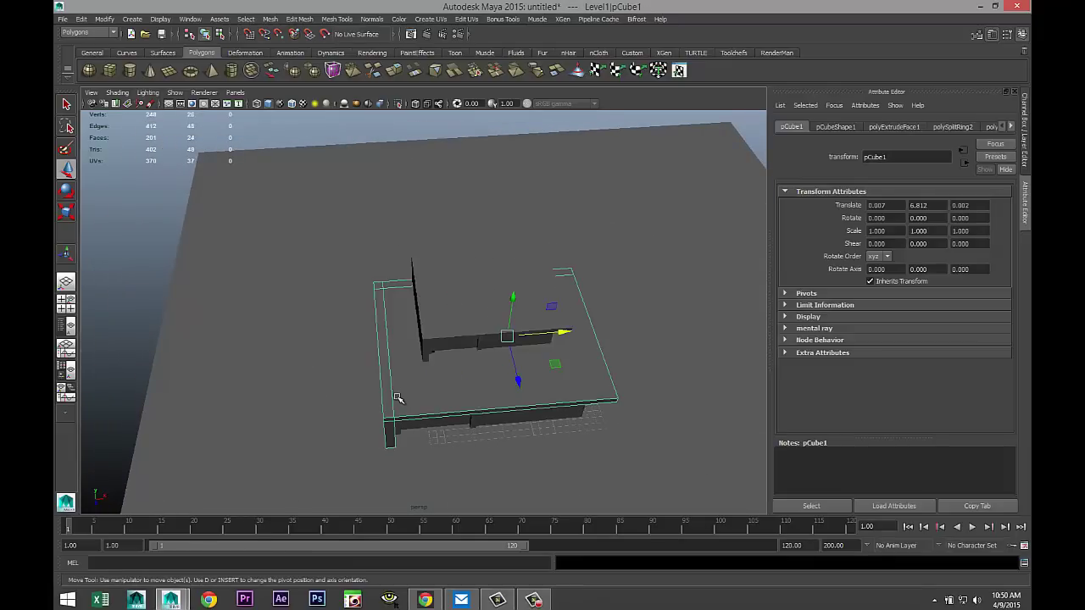
scroll(405, 414, up, 2)
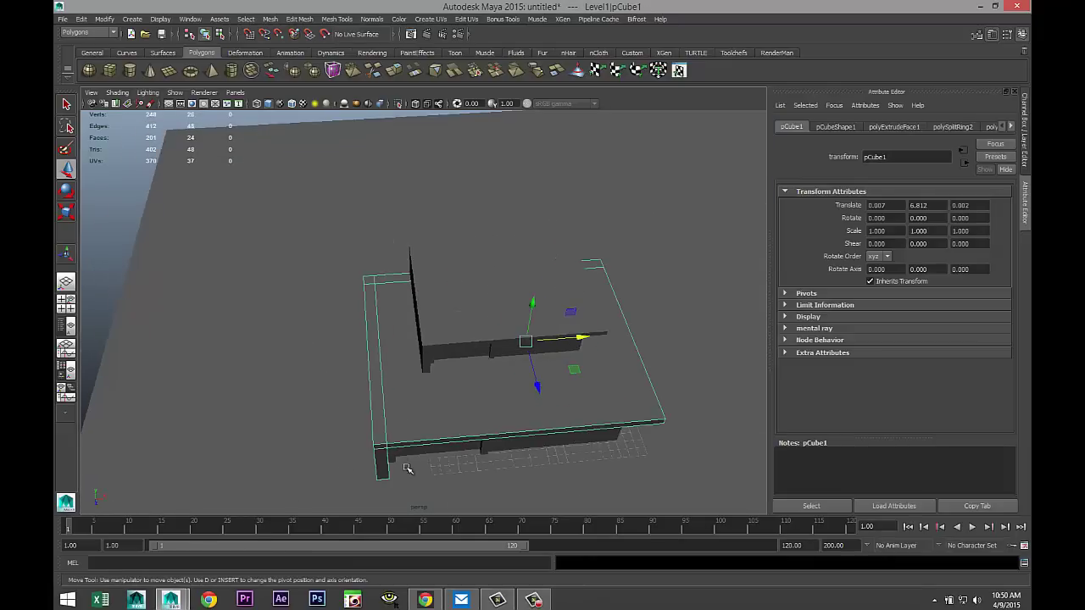
click(65, 301)
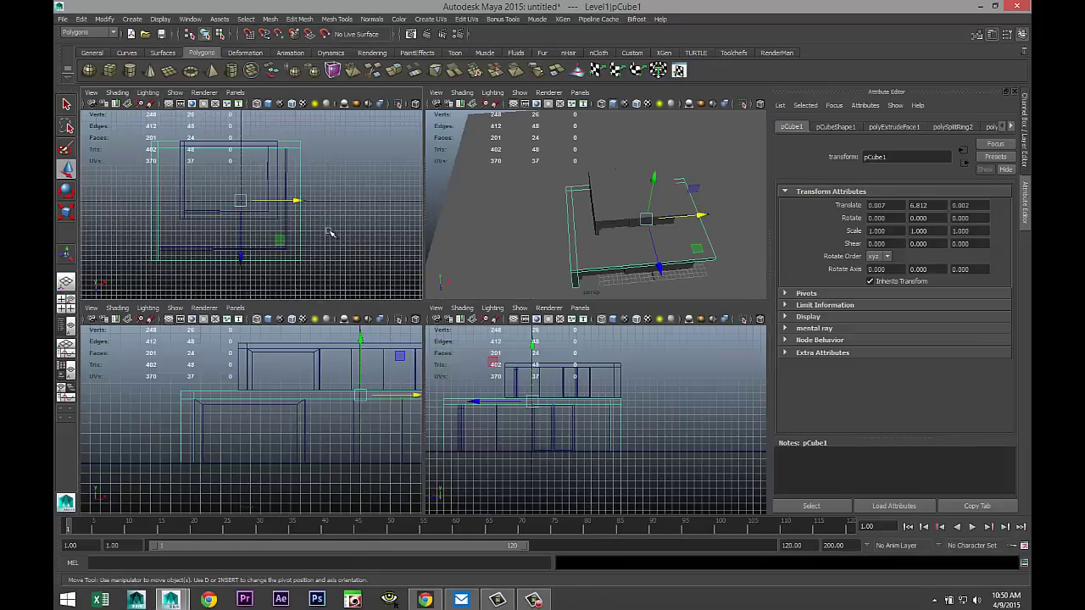
key(space)
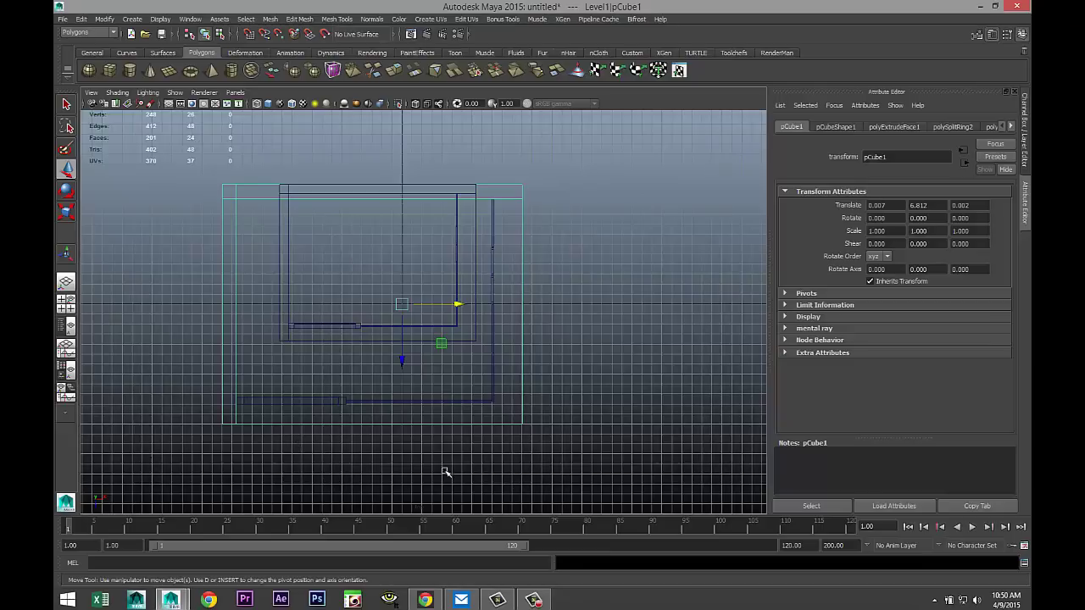
alt+middle_drag(536, 456, 568, 416)
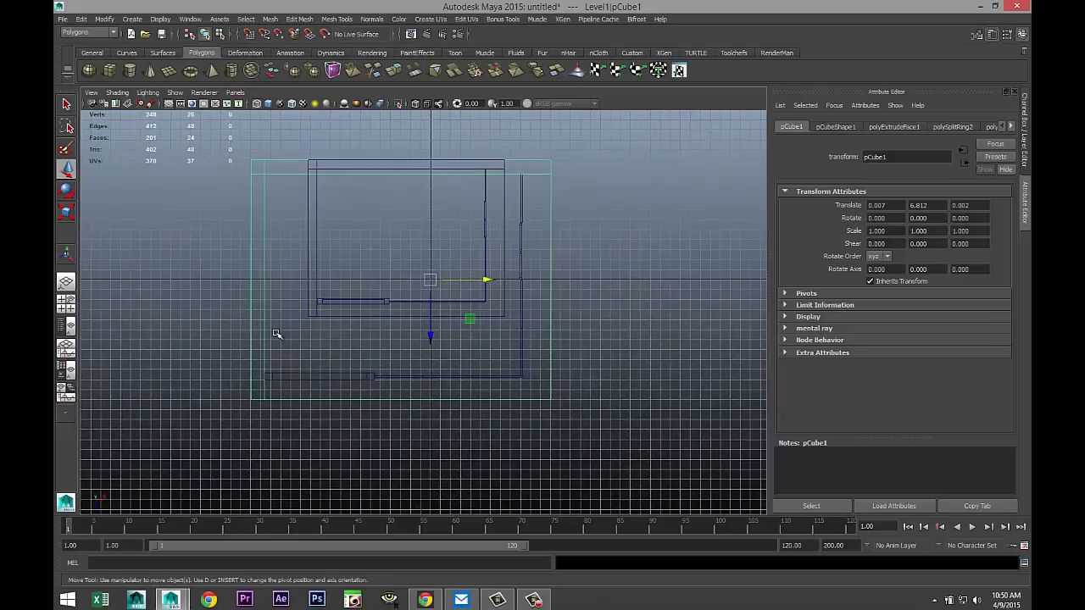
Step: Try to select the negative-X end vertices of the first level's roof and framed panel together
click(280, 380)
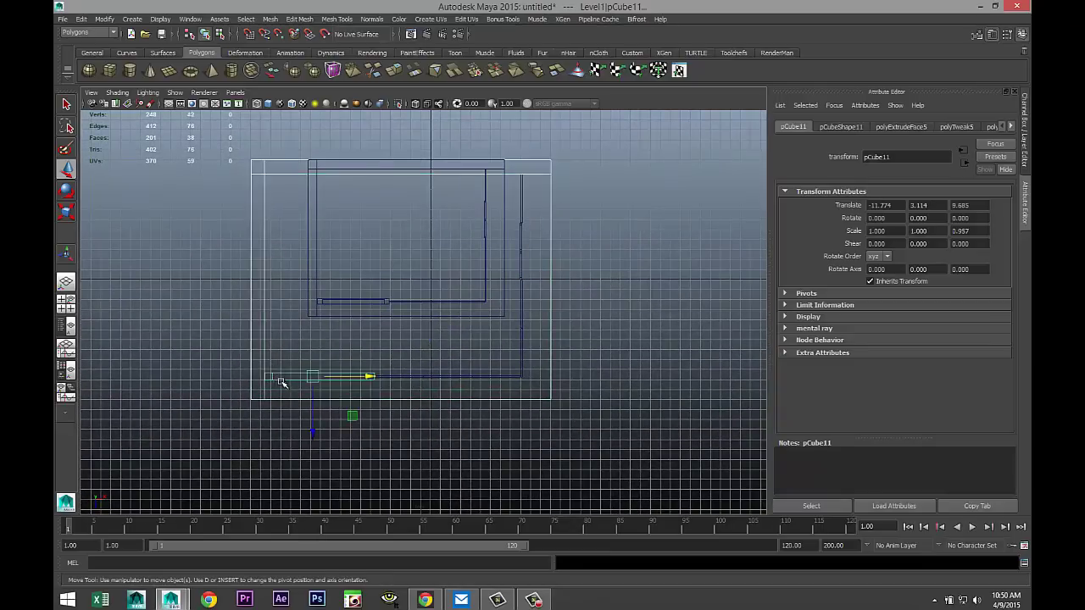
right_drag(262, 234, 225, 232)
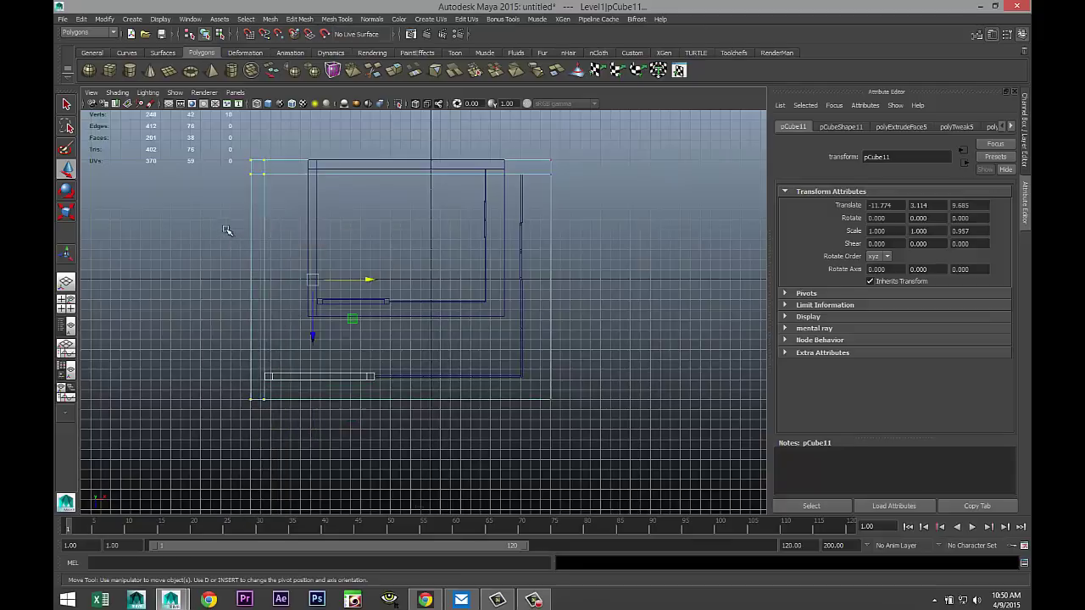
mouse_move(245, 148)
mouse_down()
mouse_move(297, 246)
mouse_move(302, 424)
mouse_move(290, 454)
mouse_up()
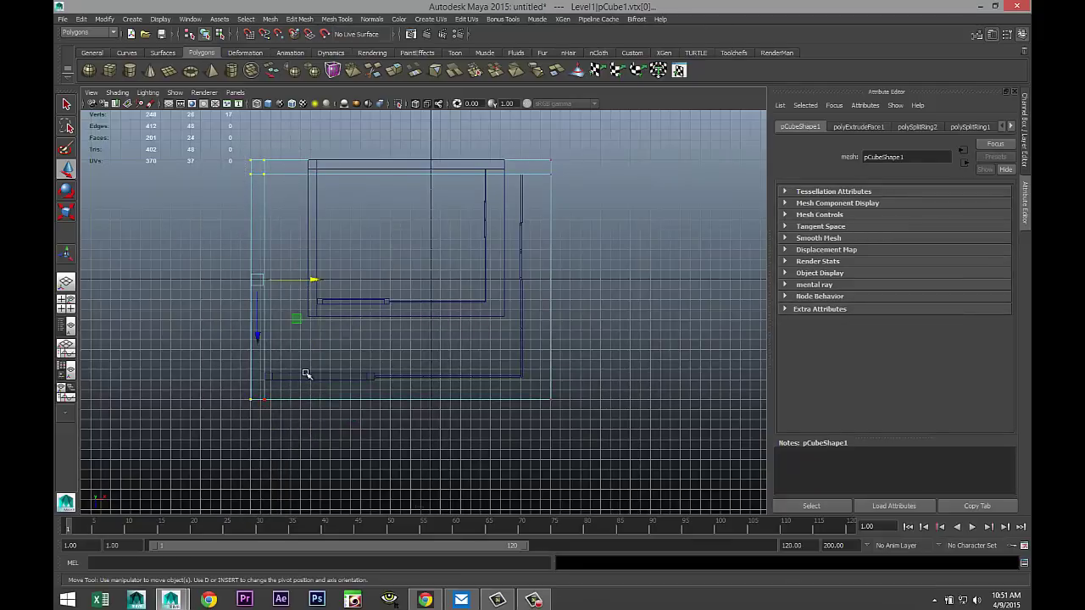
right_drag(306, 374, 344, 313)
drag(238, 139, 303, 453)
right_drag(326, 381, 373, 317)
click(420, 347)
click(348, 377)
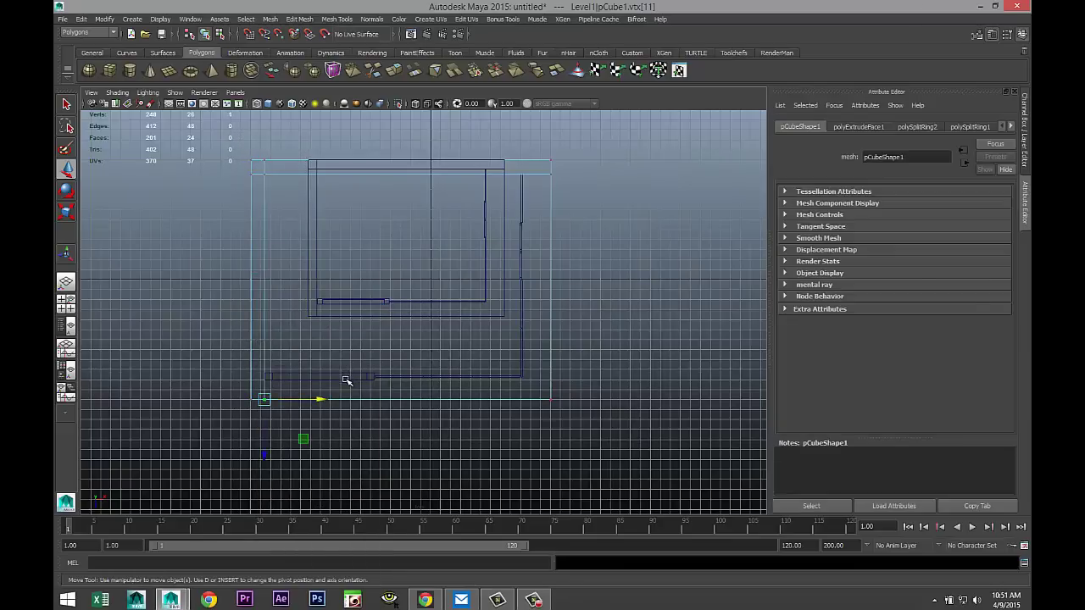
right_drag(344, 373, 390, 313)
click(543, 428)
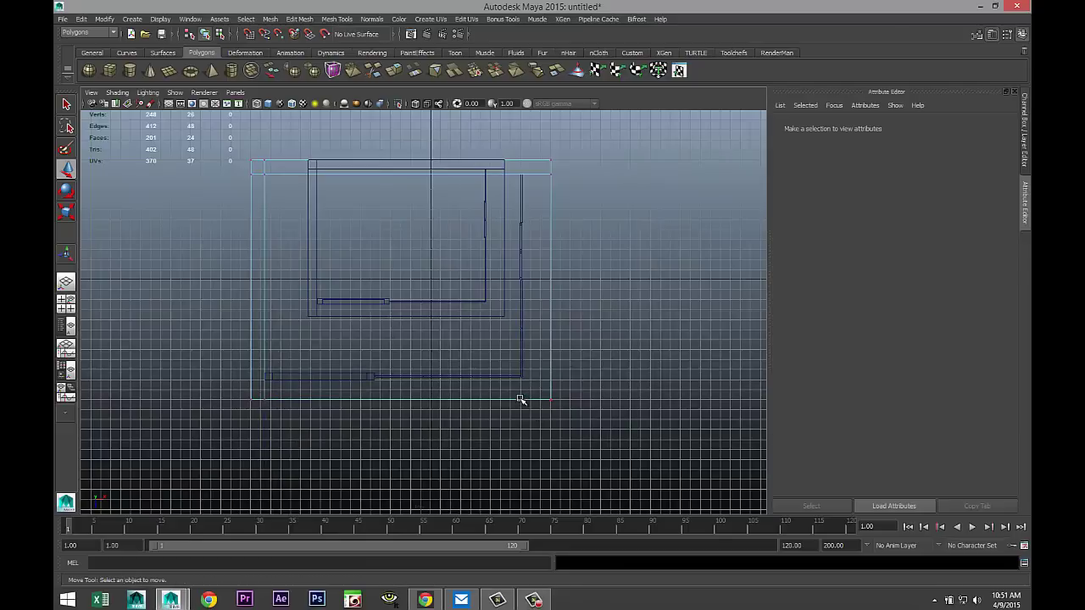
Step: Select the negative-X end vertices of the first level's roof and side wall and move them outward to X of about -22.19
key(q)
right_drag(522, 396, 566, 315)
click(551, 383)
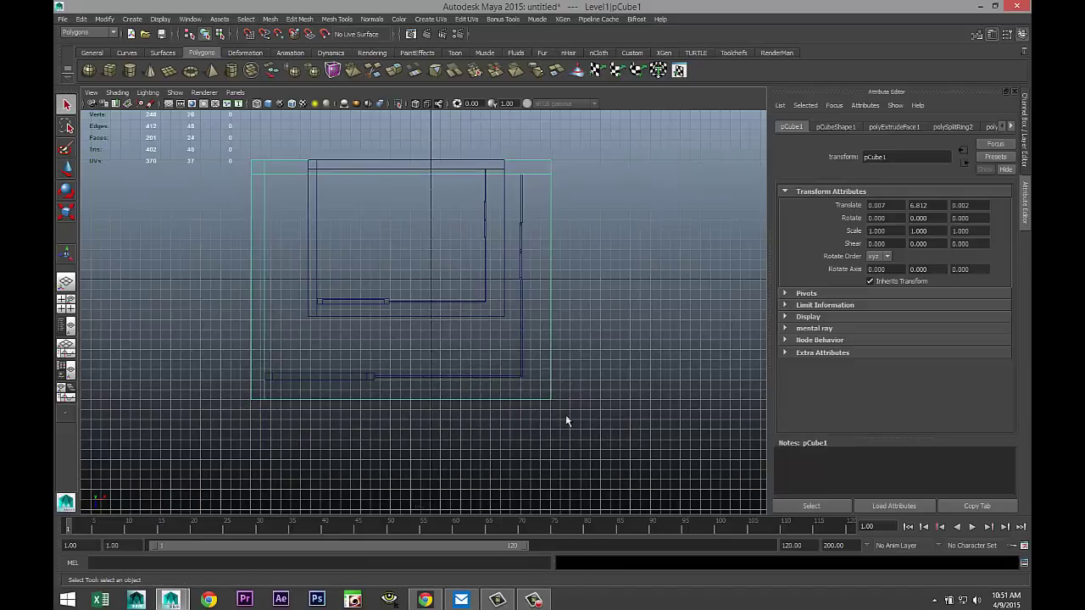
click(309, 371)
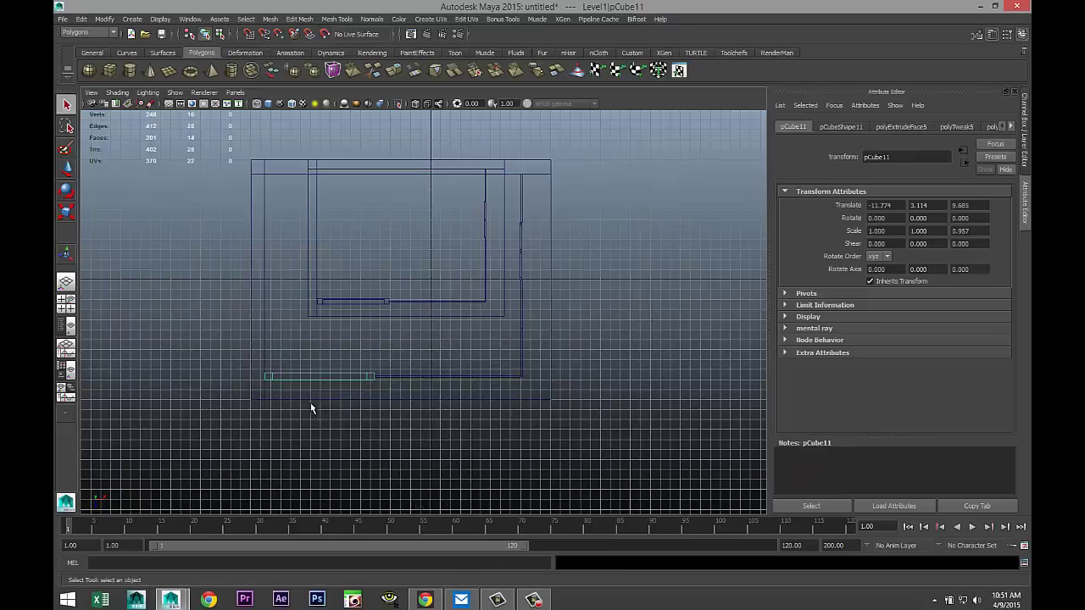
click(297, 400)
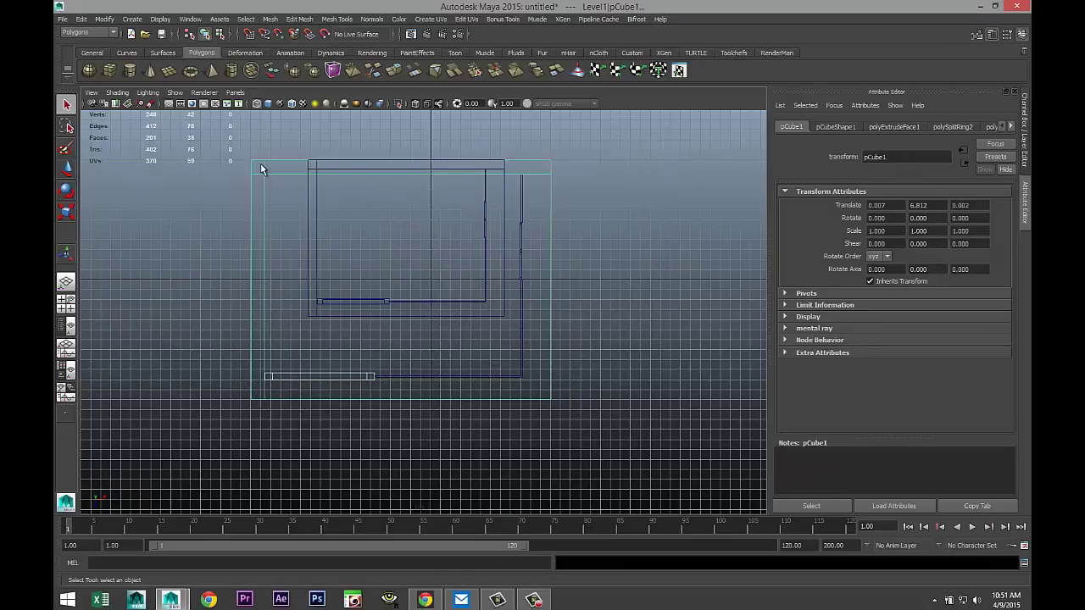
right_drag(260, 163, 214, 162)
drag(240, 143, 280, 450)
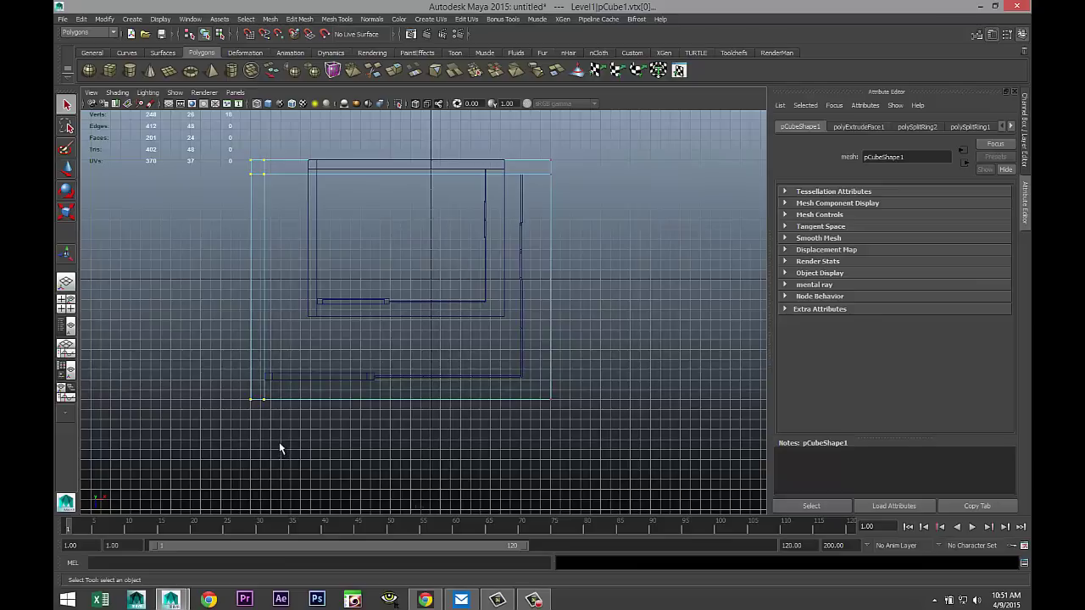
key(w)
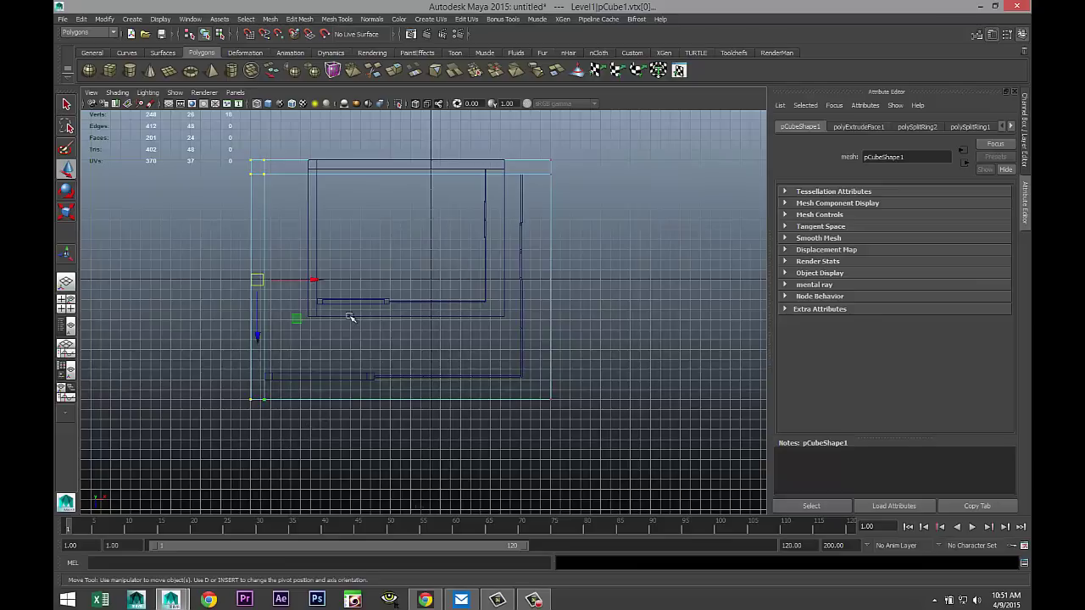
drag(314, 279, 272, 279)
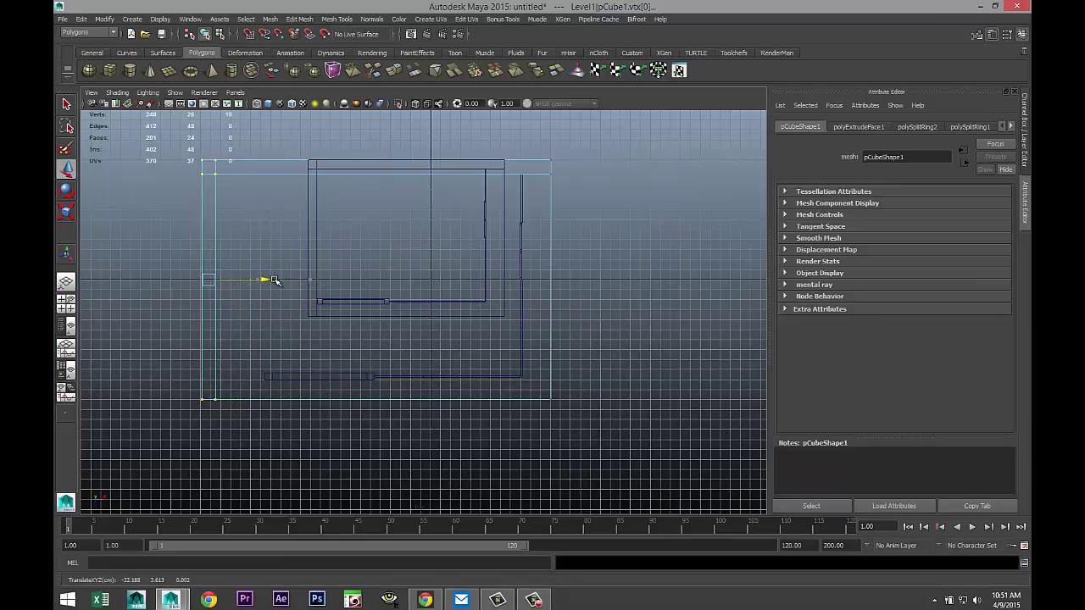
Step: Extend the first level's framed panel by moving its negative-X end vertices to X of about -21.13, flush with the side wall
click(286, 374)
drag(265, 349, 287, 402)
right_drag(277, 382, 242, 334)
drag(252, 347, 293, 415)
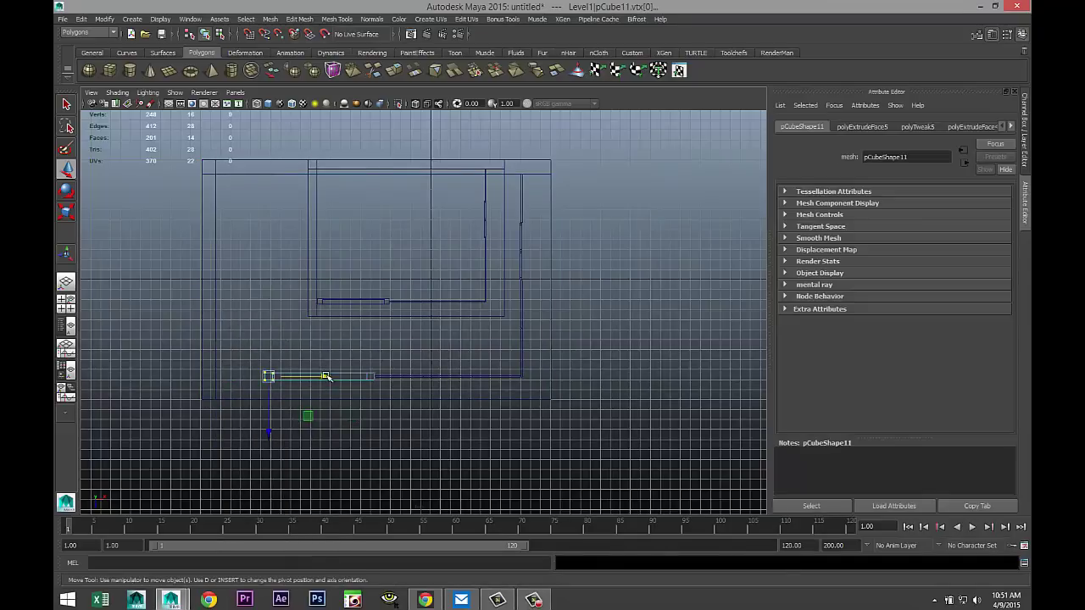
drag(326, 376, 279, 376)
key(f)
scroll(464, 331, down, 10)
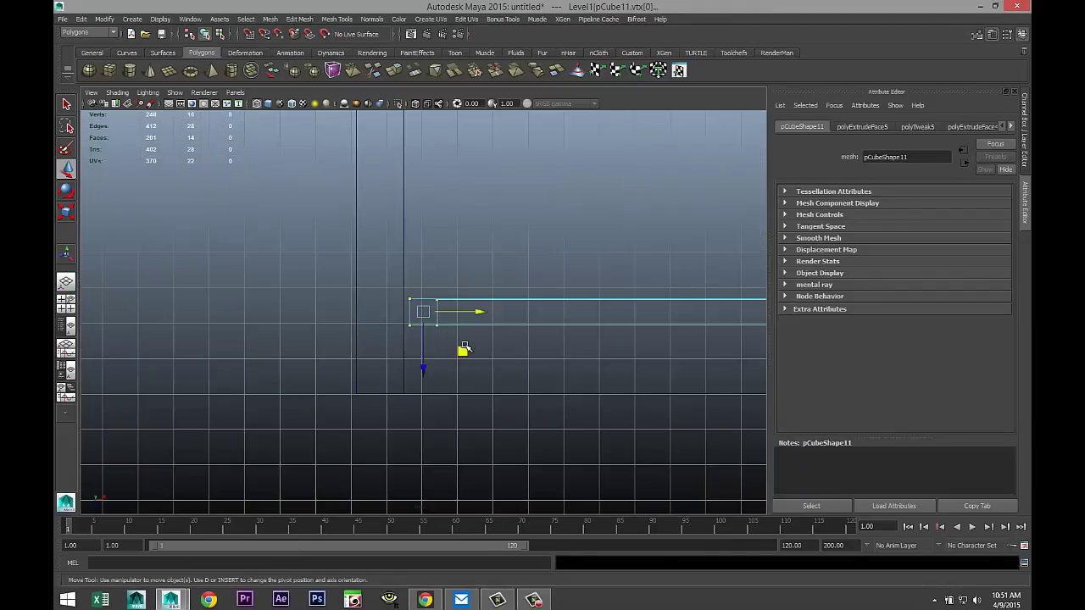
scroll(464, 350, up, 4)
drag(479, 312, 468, 312)
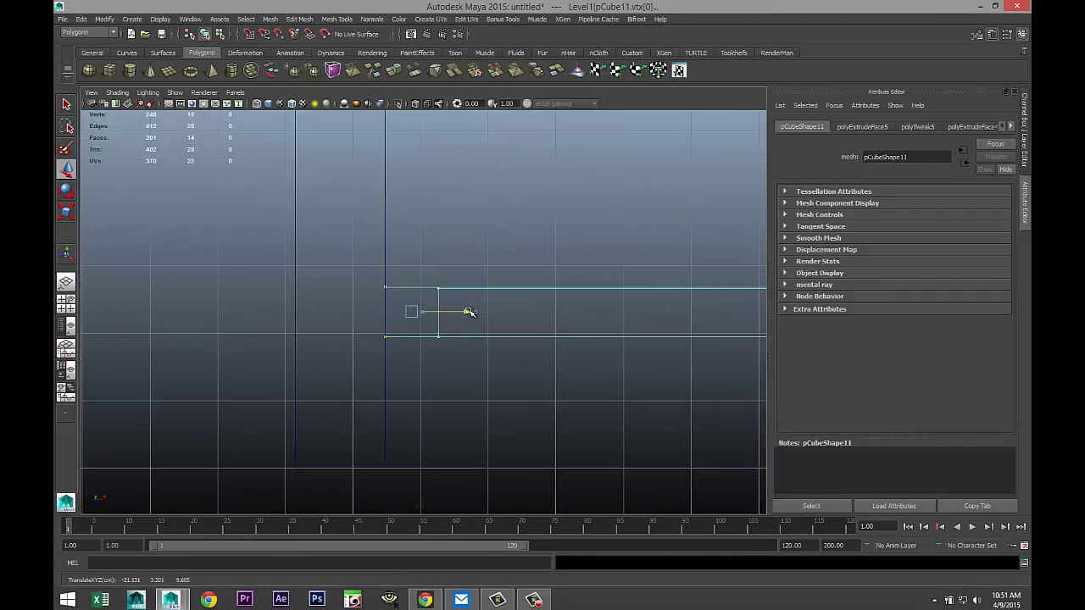
Step: Select the two-pane flat panel beside the framed panel on the first level and duplicate it
click(65, 303)
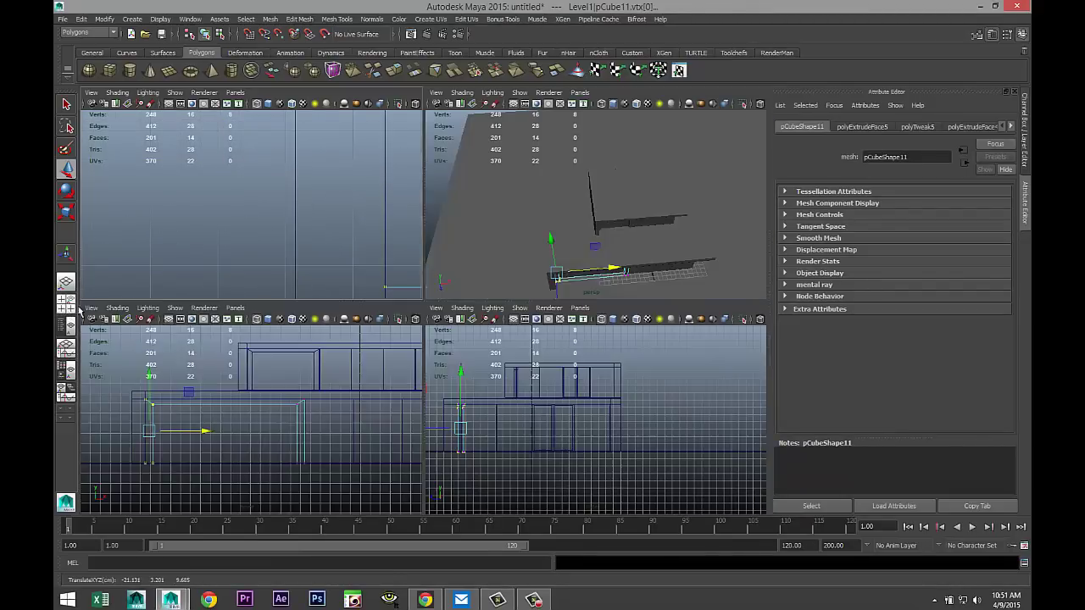
key(space)
scroll(585, 264, down, 3)
alt+drag(586, 266, 484, 378)
scroll(485, 363, up, 2)
scroll(466, 389, down, 3)
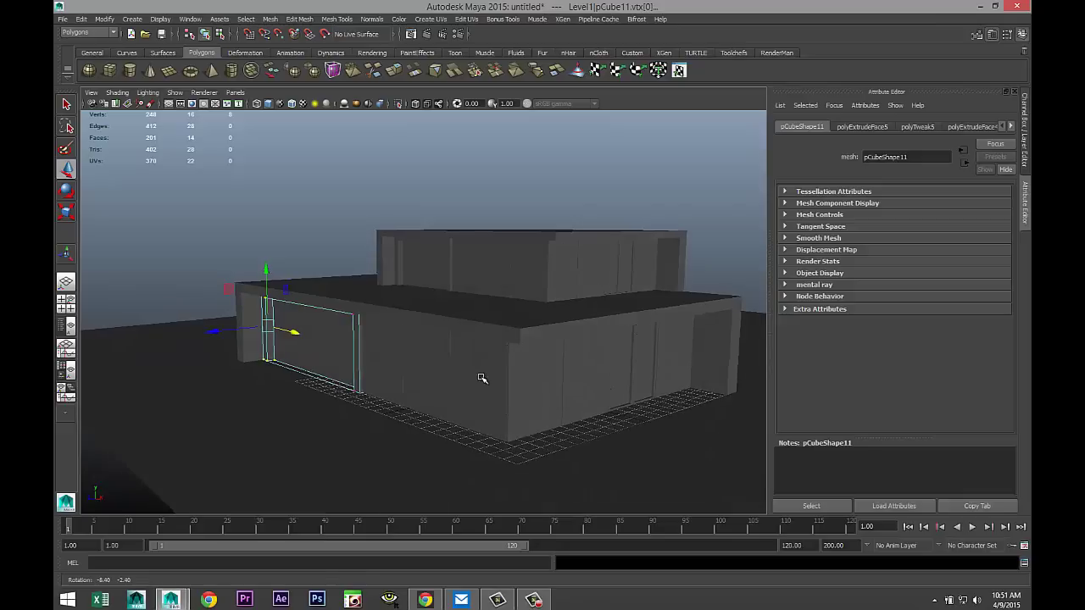
click(408, 378)
key(shift+d)
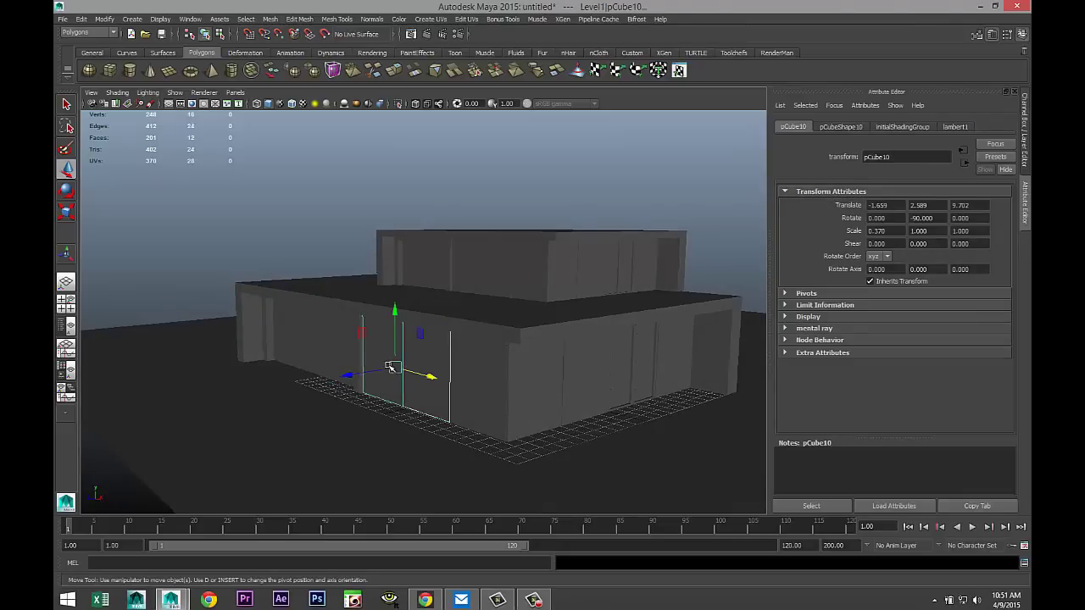
click(270, 18)
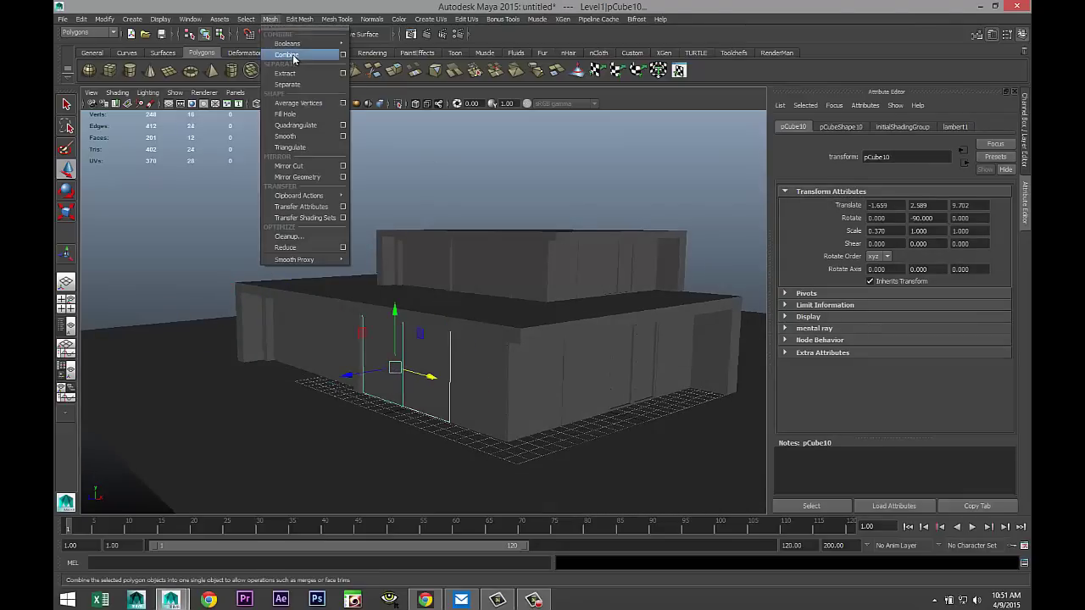
click(286, 54)
key(r)
key(ctrl+d)
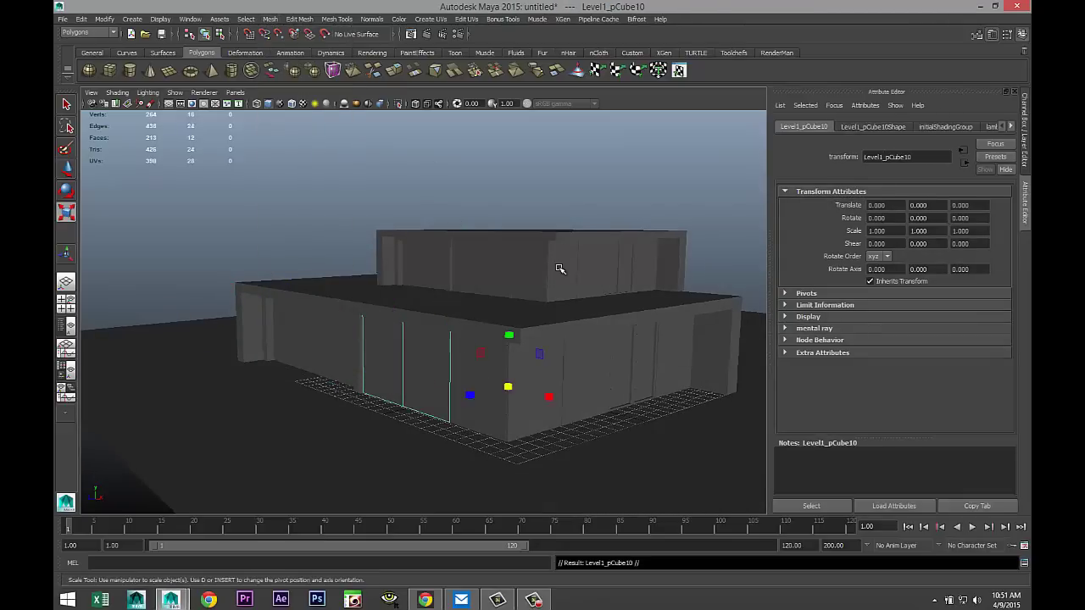
Step: Move the duplicated panel onto the first level's roof, next to the second level, at translate X -16.387, Y 7.150, Z -6.091
key(w)
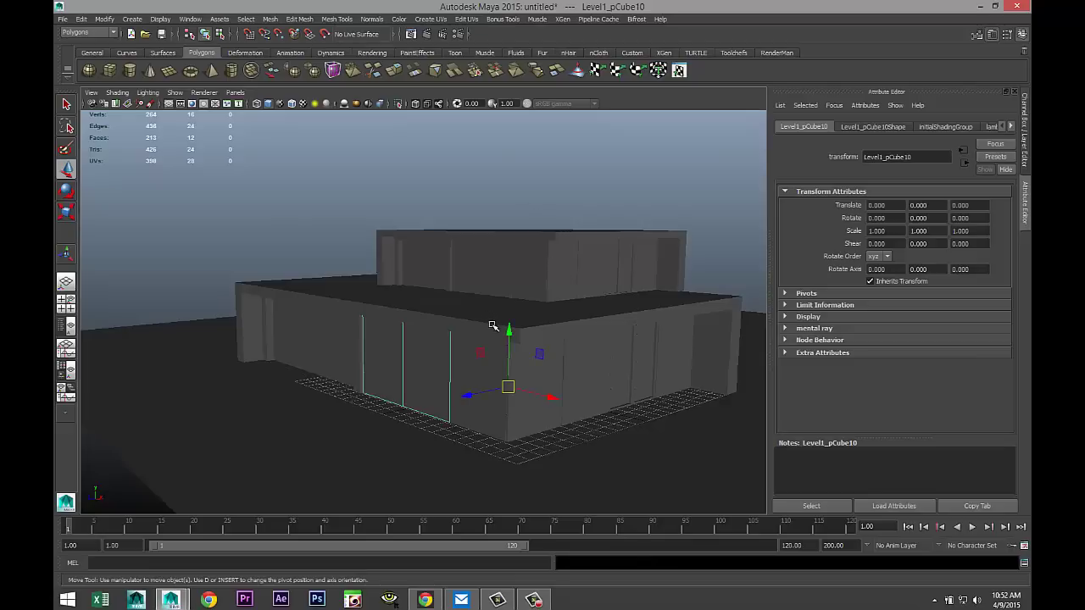
drag(508, 330, 518, 235)
key(ctrl+z)
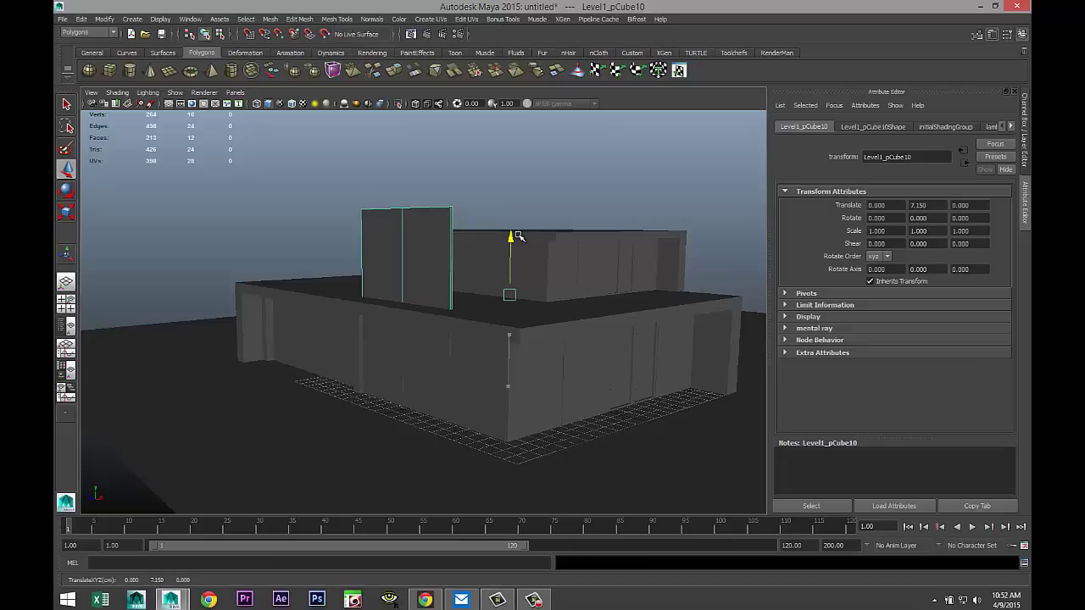
alt+drag(432, 371, 455, 407)
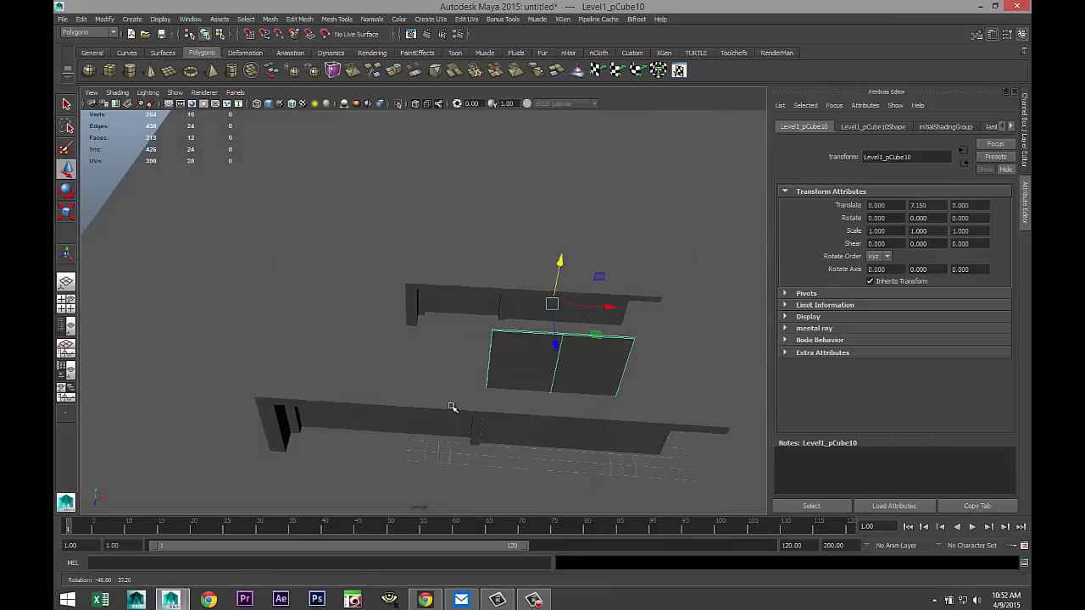
drag(612, 307, 415, 297)
drag(354, 334, 364, 289)
Step: Show the duplicated panel in a full-size top view and center its pivot
click(67, 303)
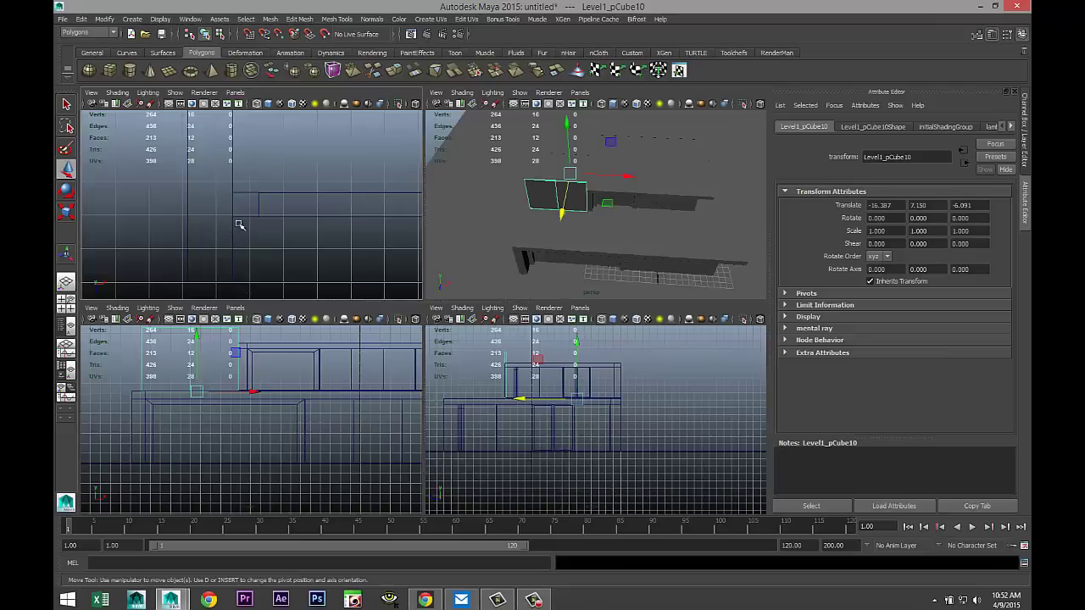
key(space)
scroll(370, 286, up, 4)
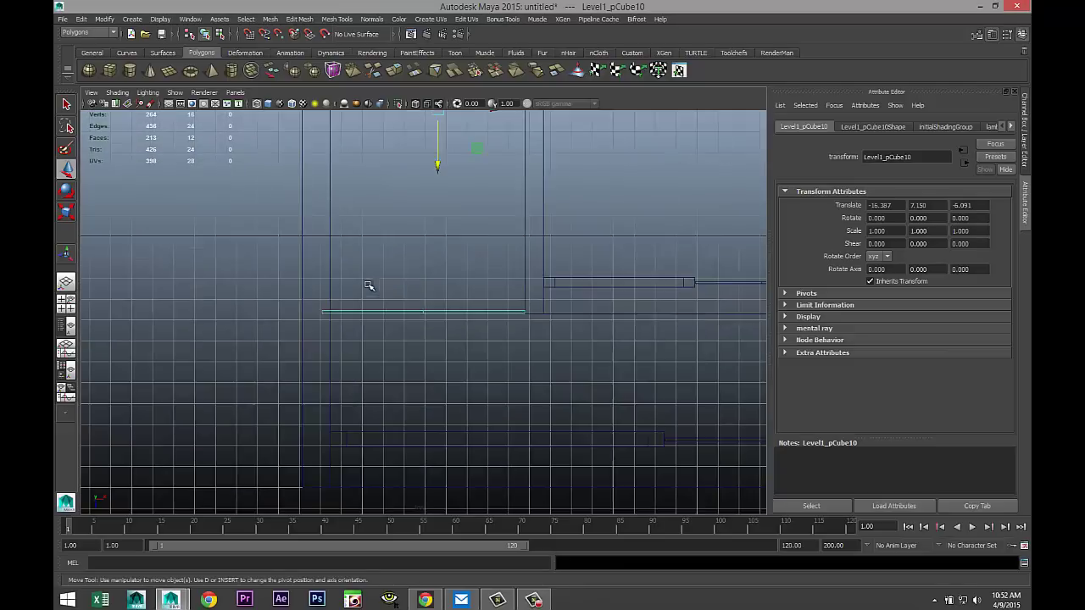
scroll(355, 411, down, 2)
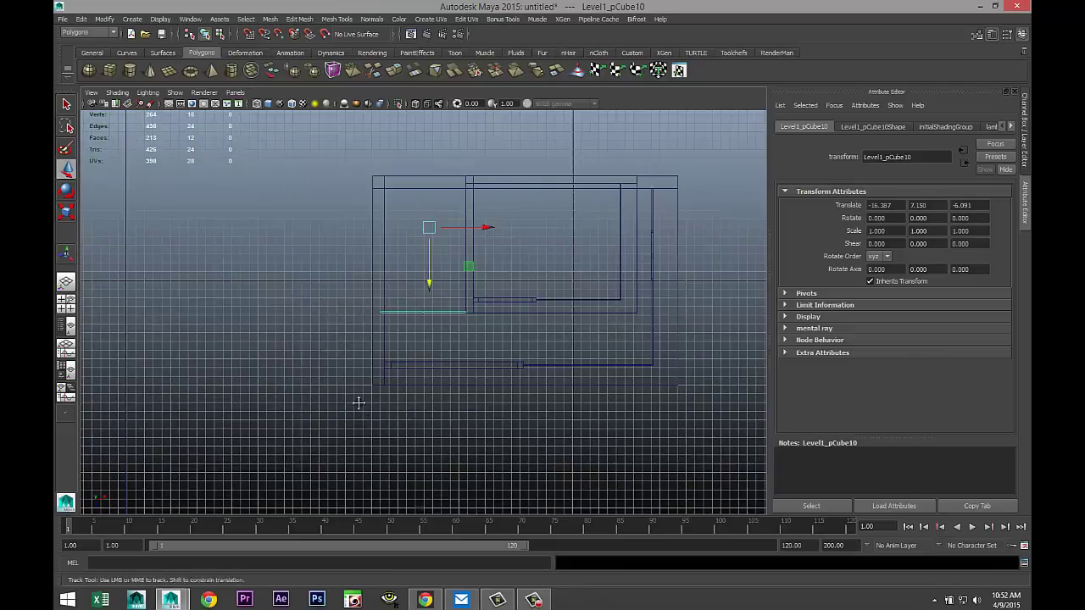
scroll(370, 382, up, 5)
alt+middle_drag(446, 282, 449, 333)
scroll(449, 329, up, 2)
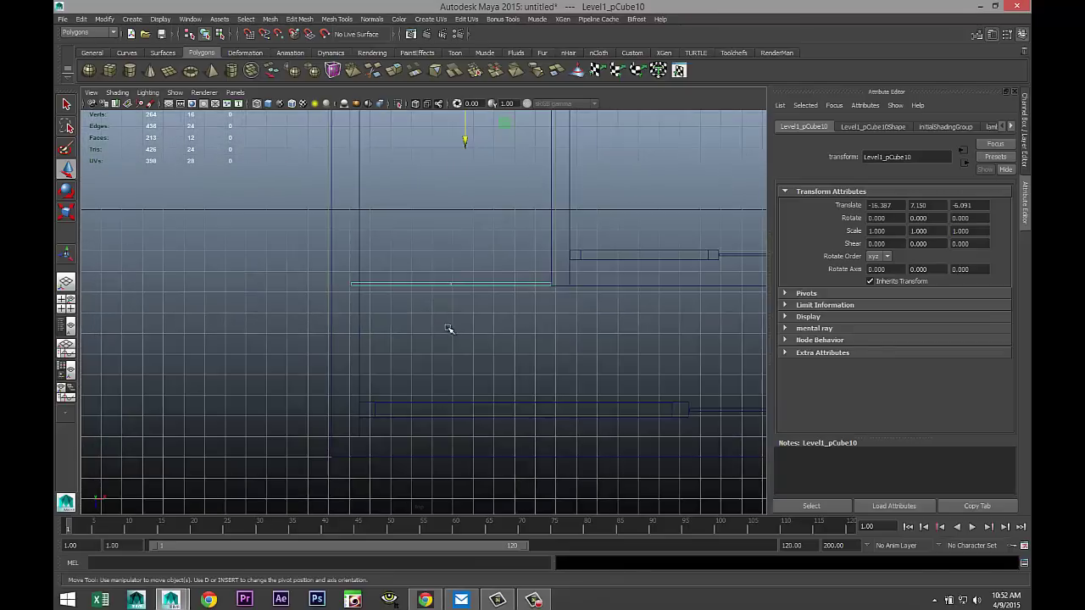
click(105, 19)
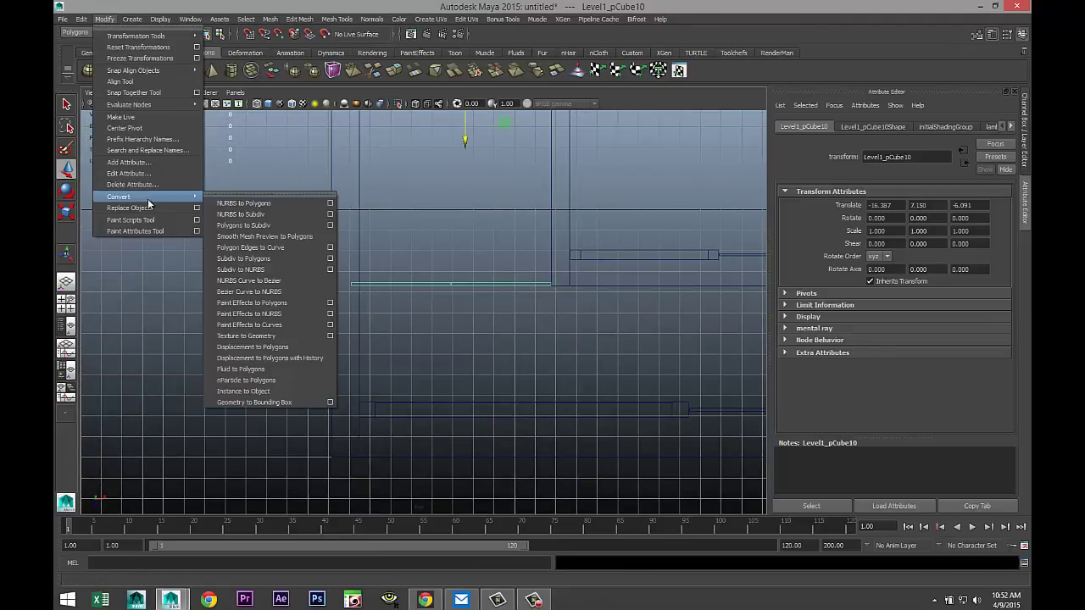
click(129, 127)
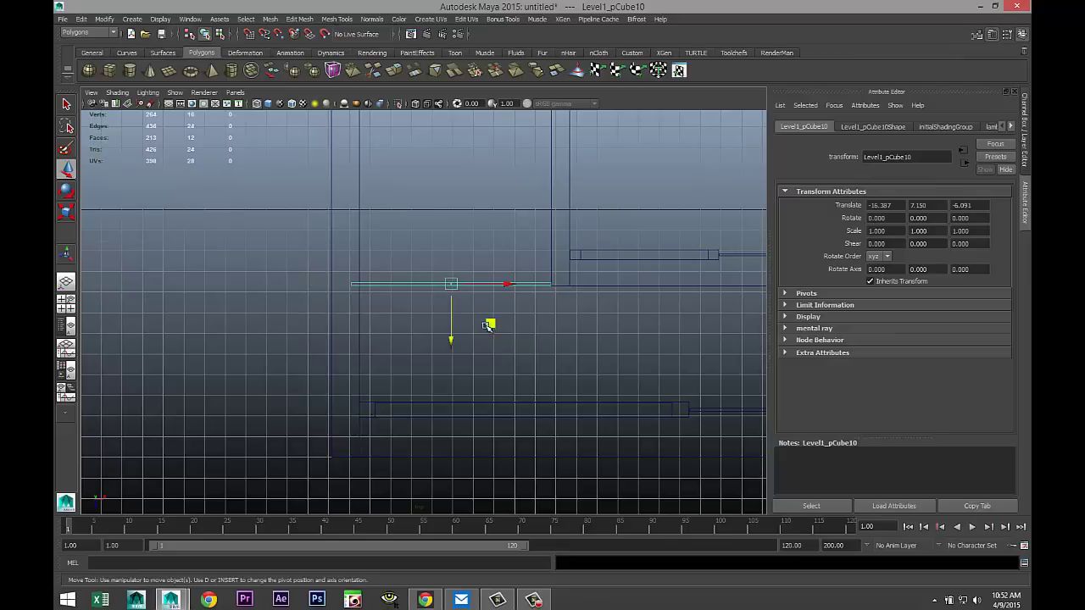
Step: Move the panel's pivot to its end at the second level's wall and scale the panel to 1.089 in X, reaching the roof edge
drag(506, 284, 503, 289)
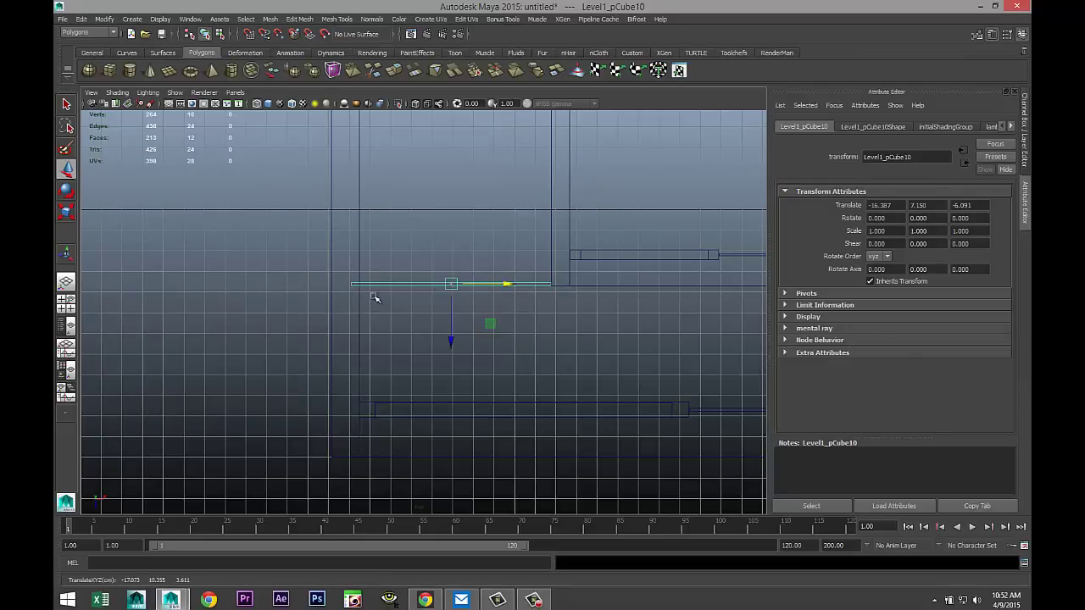
key(d)
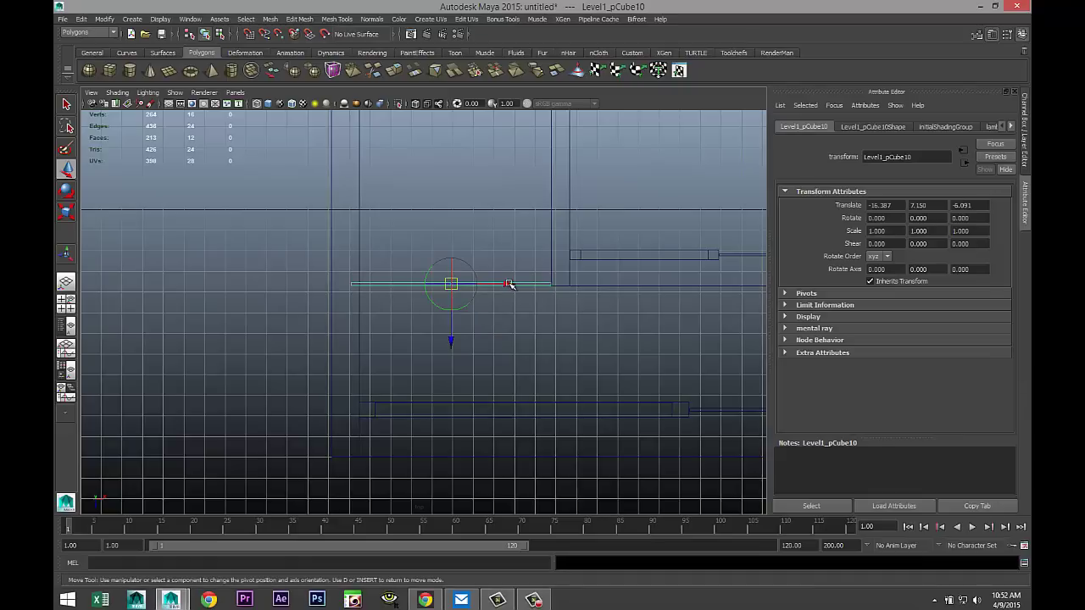
drag(509, 284, 610, 287)
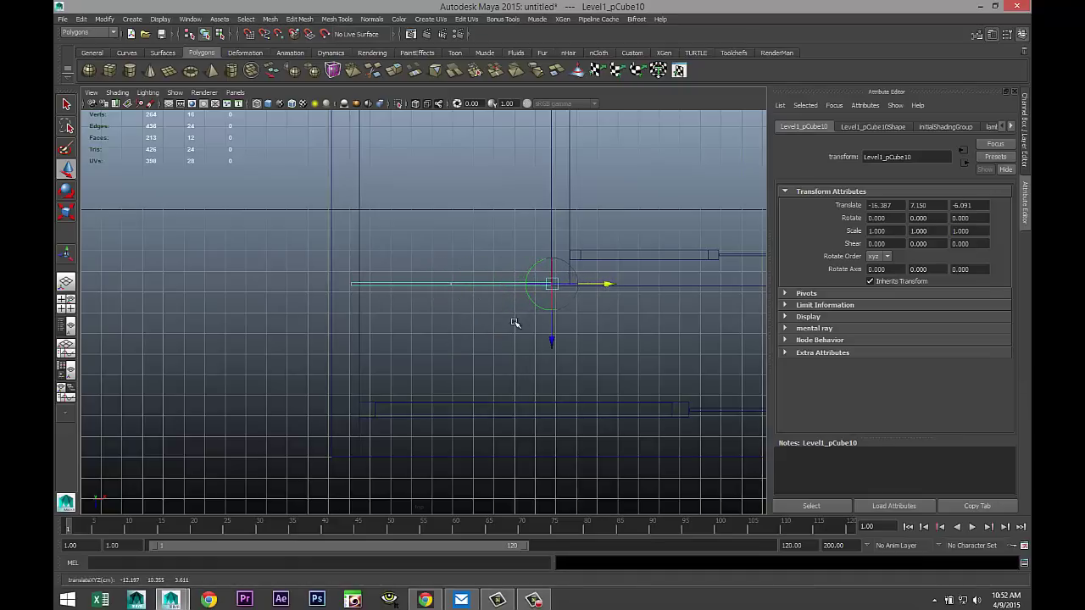
key(r)
drag(603, 283, 609, 287)
Step: Duplicate the panel and move the copy to the opposite edge of the first level's roof, at translate Z -21.636
scroll(390, 393, down, 2)
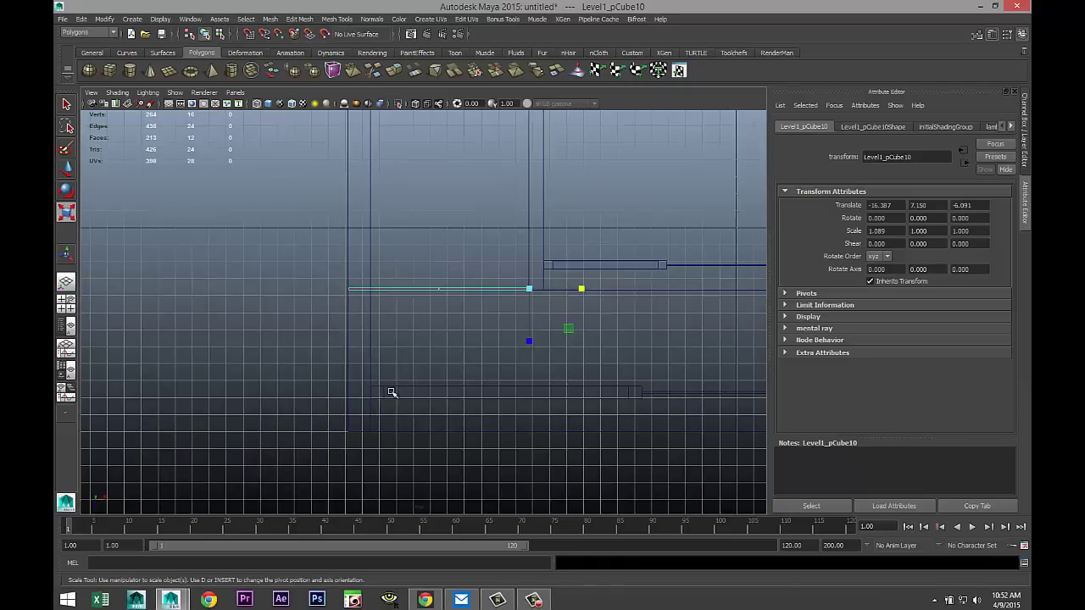
alt+middle_drag(393, 393, 362, 440)
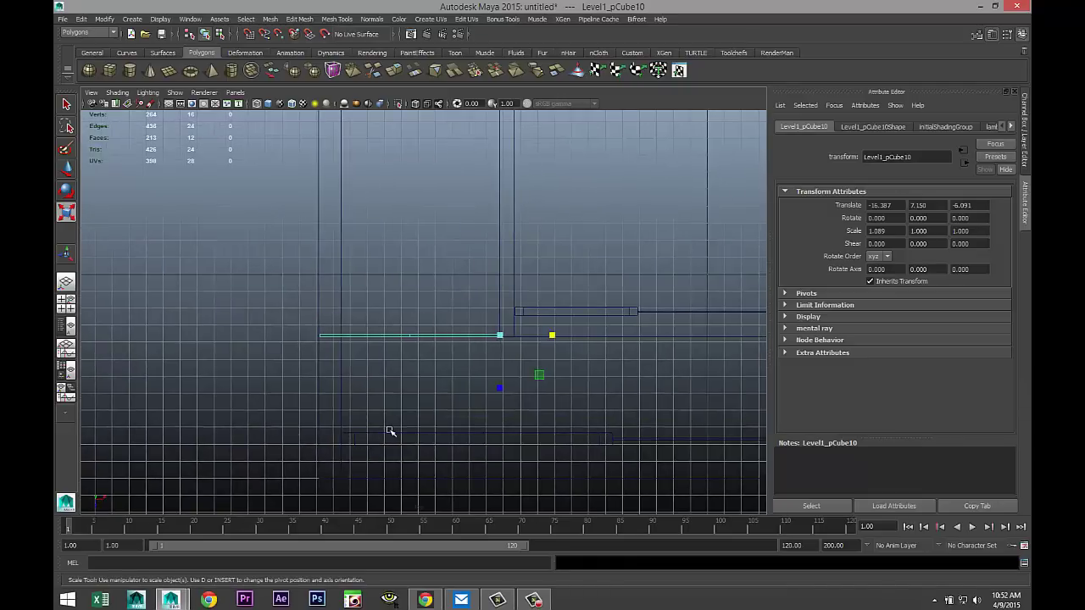
key(ctrl+d)
scroll(335, 439, down, 2)
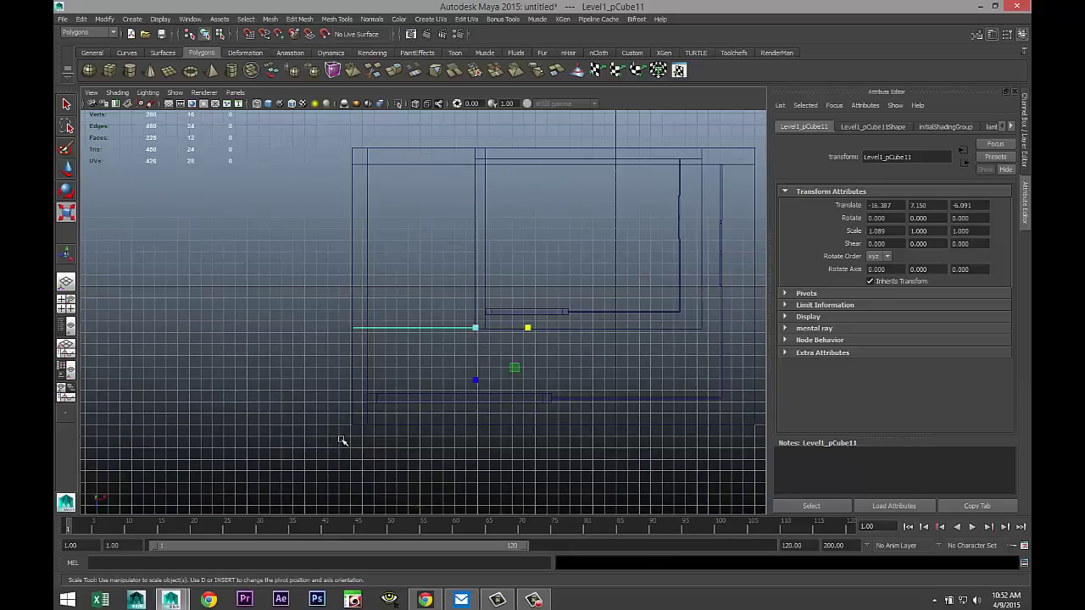
key(w)
drag(474, 391, 478, 208)
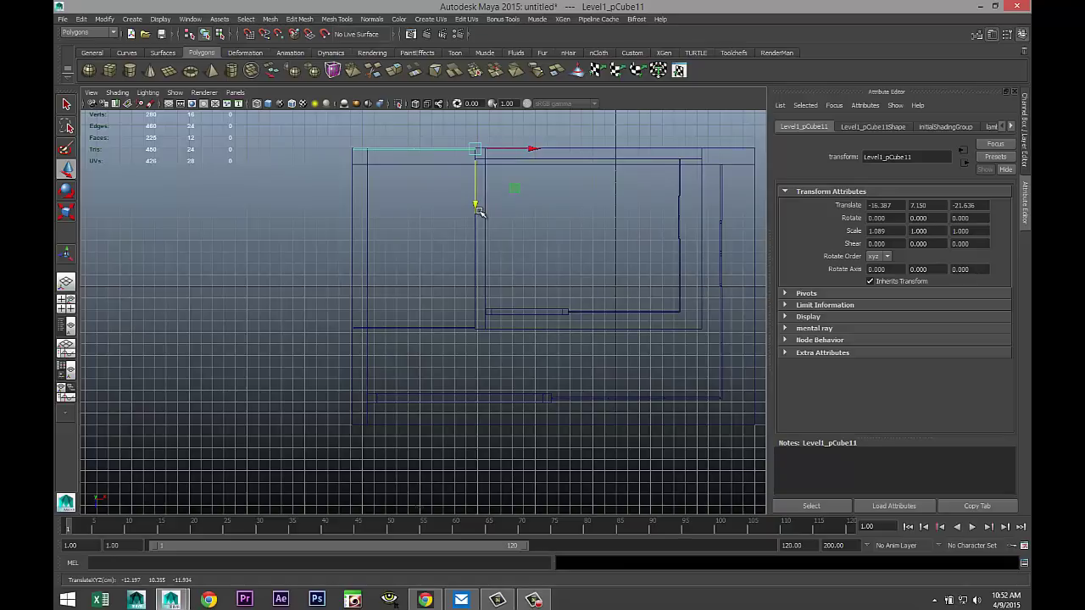
Step: Duplicate the panel again, move the copy inward to translate Z -15.176, and set its Y rotation to 90
key(ctrl+d)
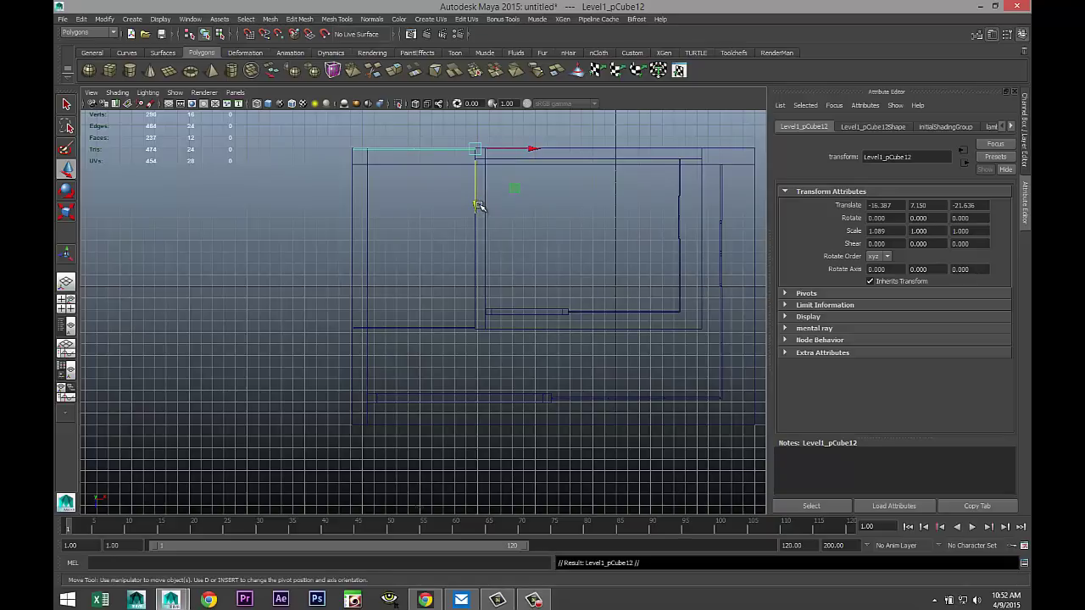
drag(475, 210, 539, 290)
key(e)
double_click(941, 218)
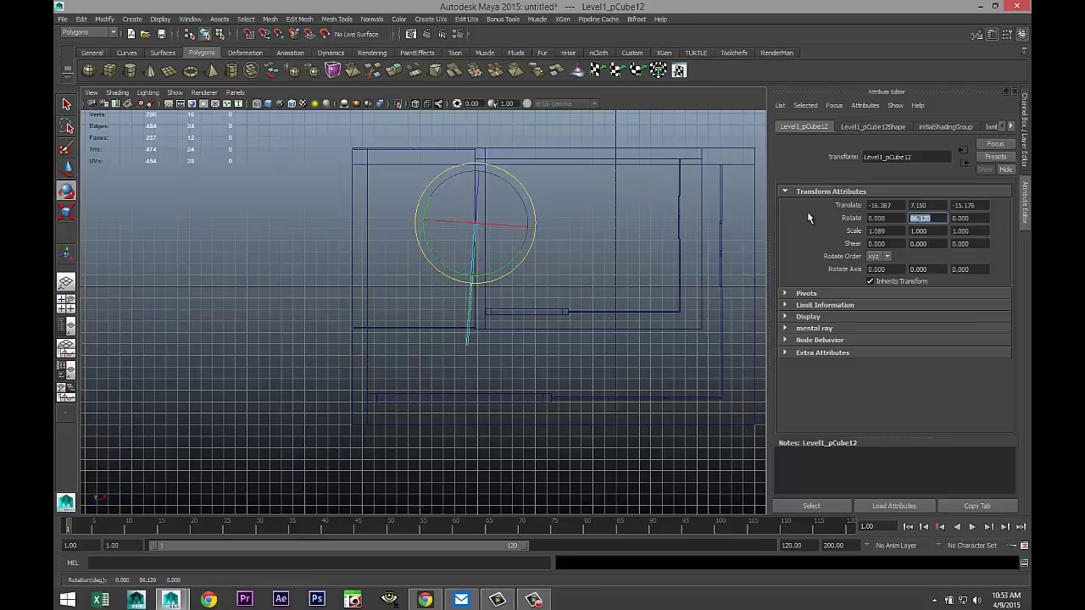
text(90)
key(Return)
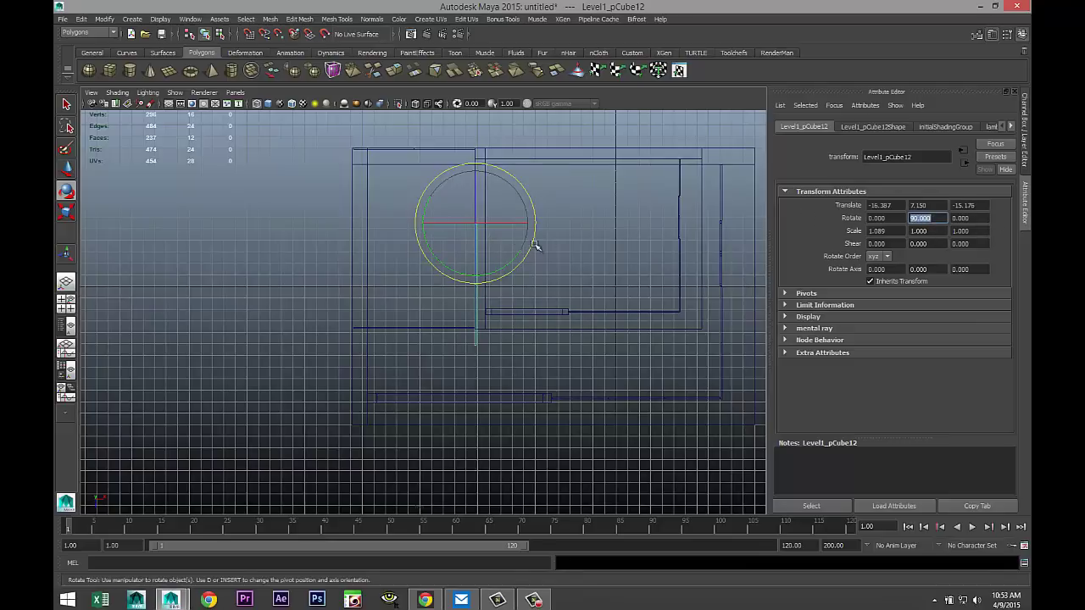
Step: Move the rotated panel along the second level's wall to translate Z -21.737, so its end meets the roof edge
click(343, 272)
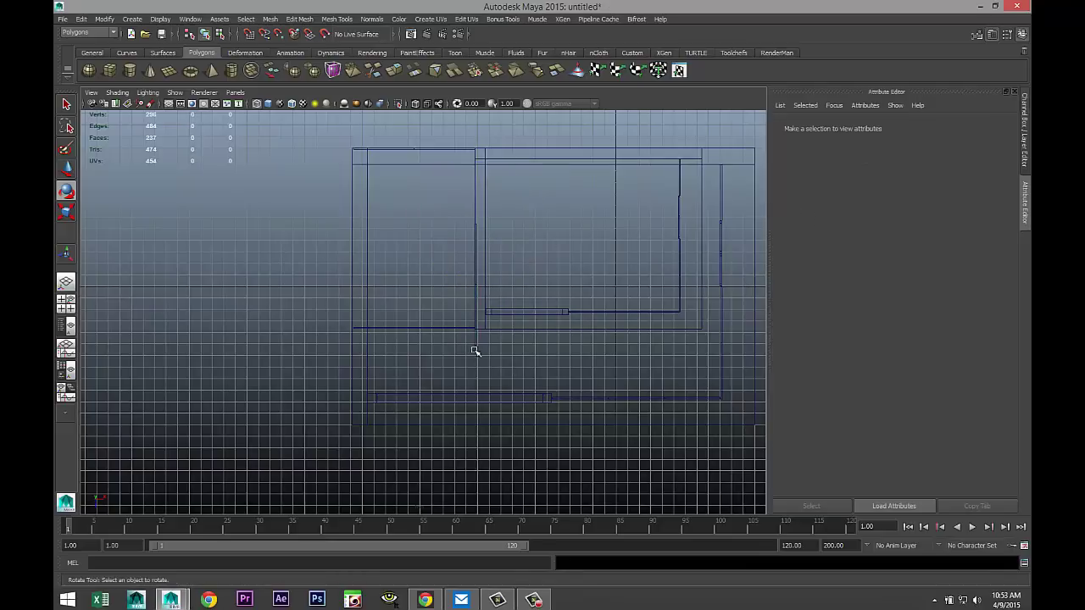
click(477, 350)
key(w)
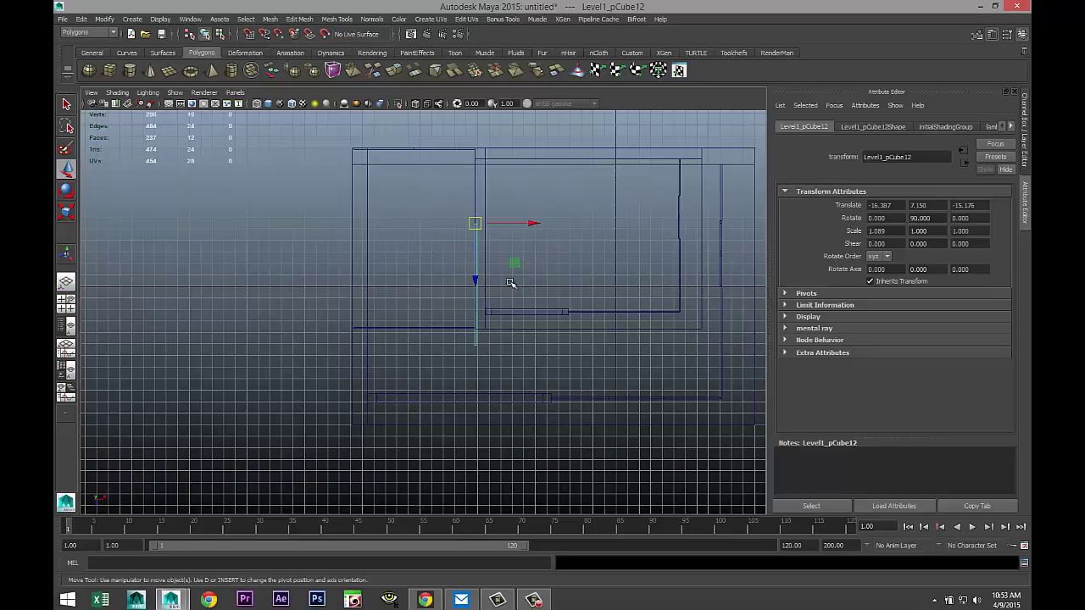
drag(473, 275, 471, 205)
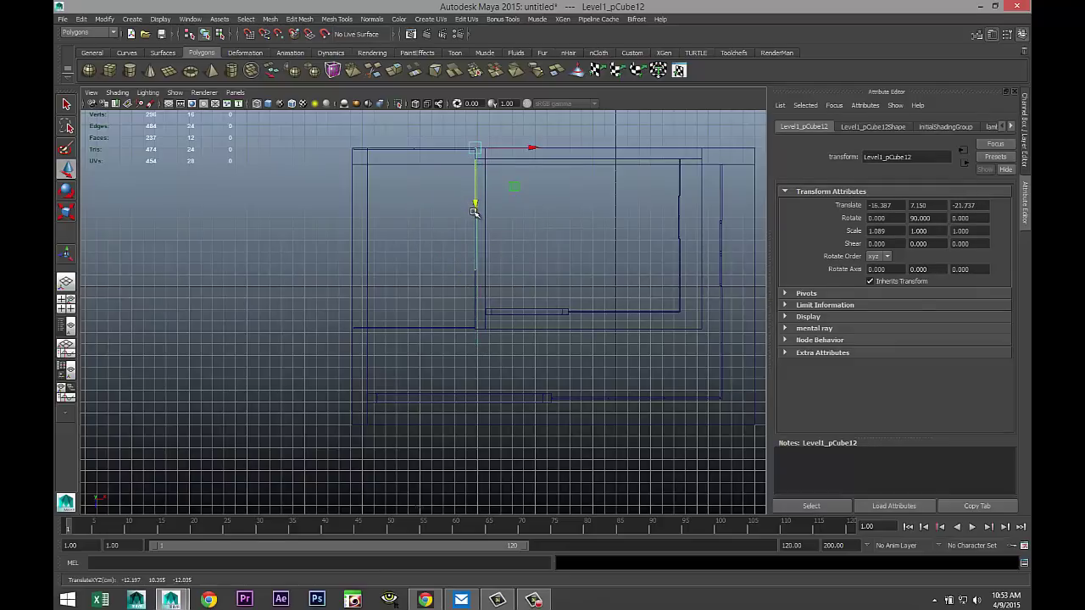
Step: Duplicate the rotated panel in perspective view and move the copy to the roof's outer edge at translate X -26.945
click(66, 303)
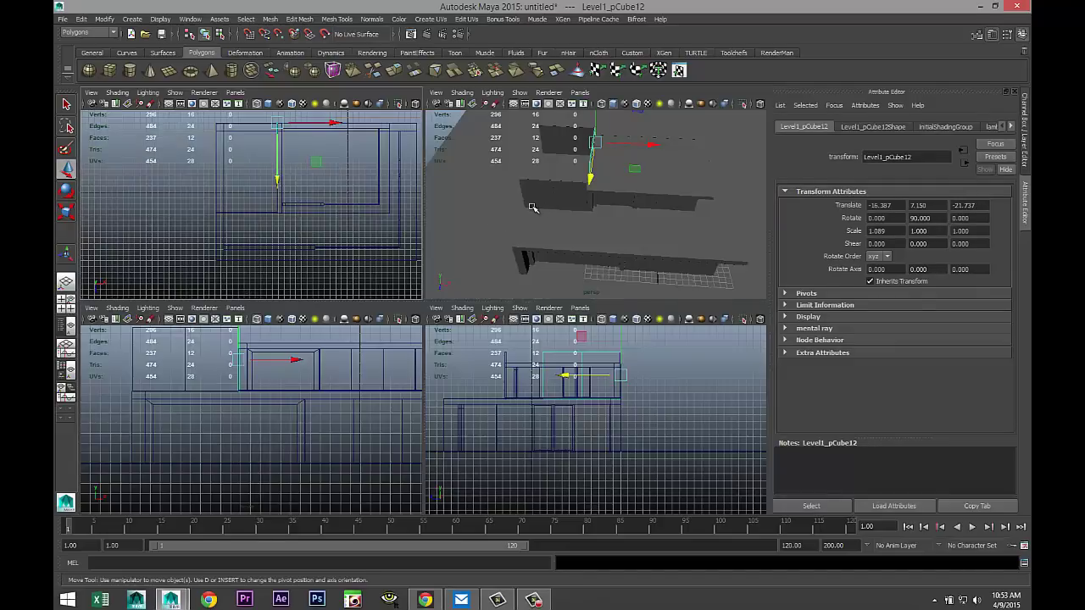
key(space)
alt+drag(497, 285, 738, 457)
key(ctrl+d)
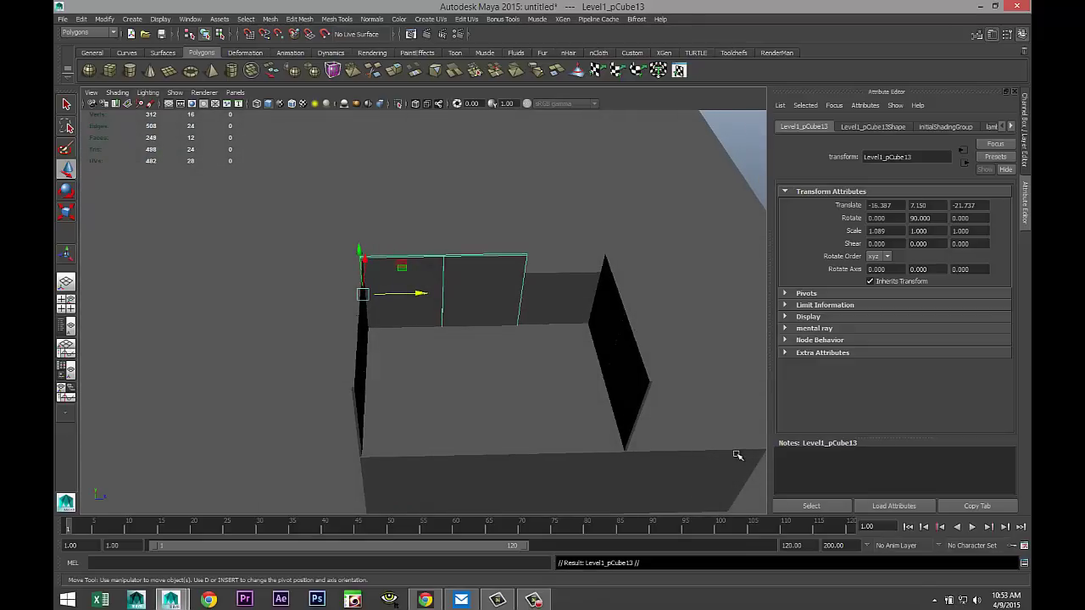
drag(370, 269, 393, 369)
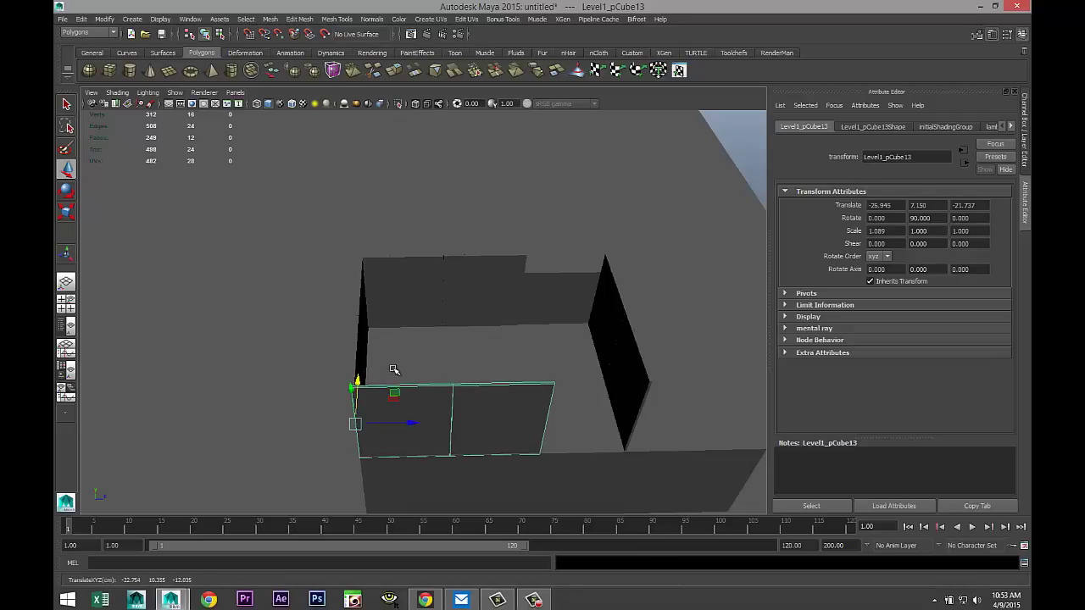
Step: Separate the selected two-part upper wall into individual pieces and duplicate the piece next to the open gap
alt+drag(497, 405, 516, 433)
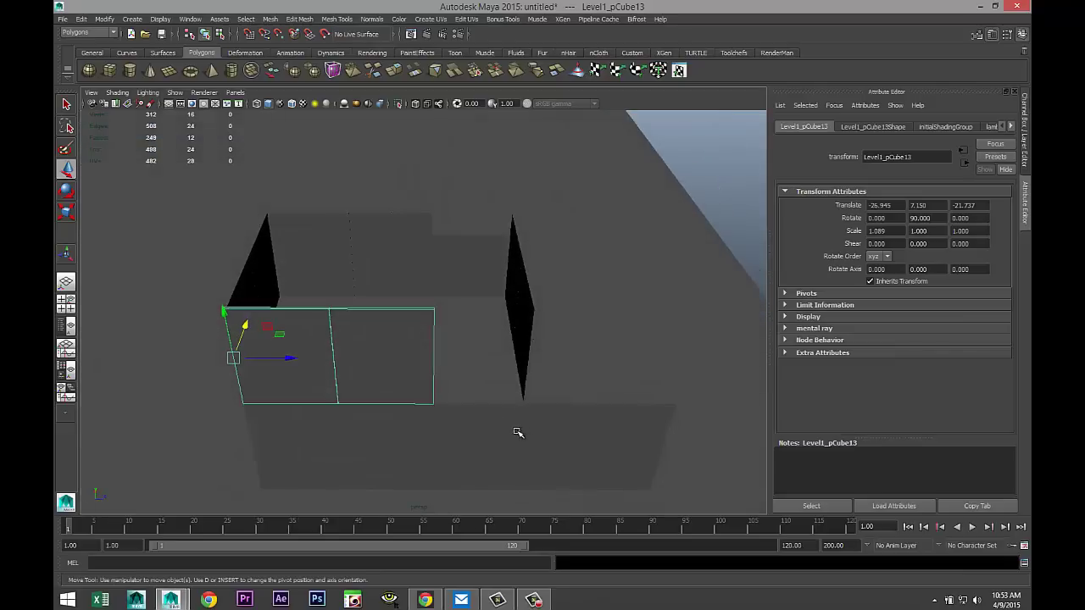
click(268, 20)
click(302, 84)
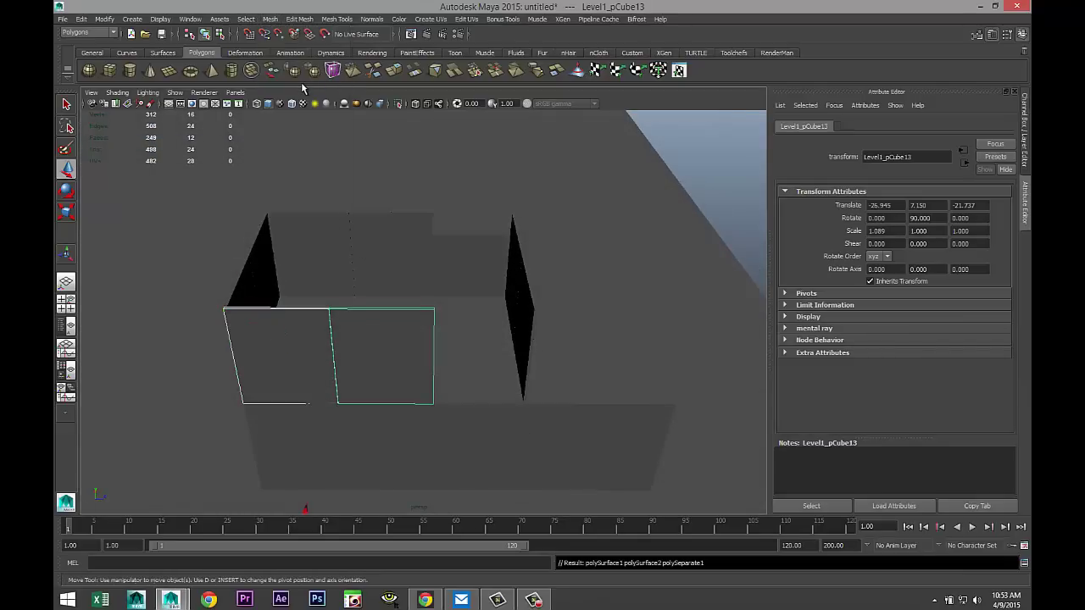
click(419, 327)
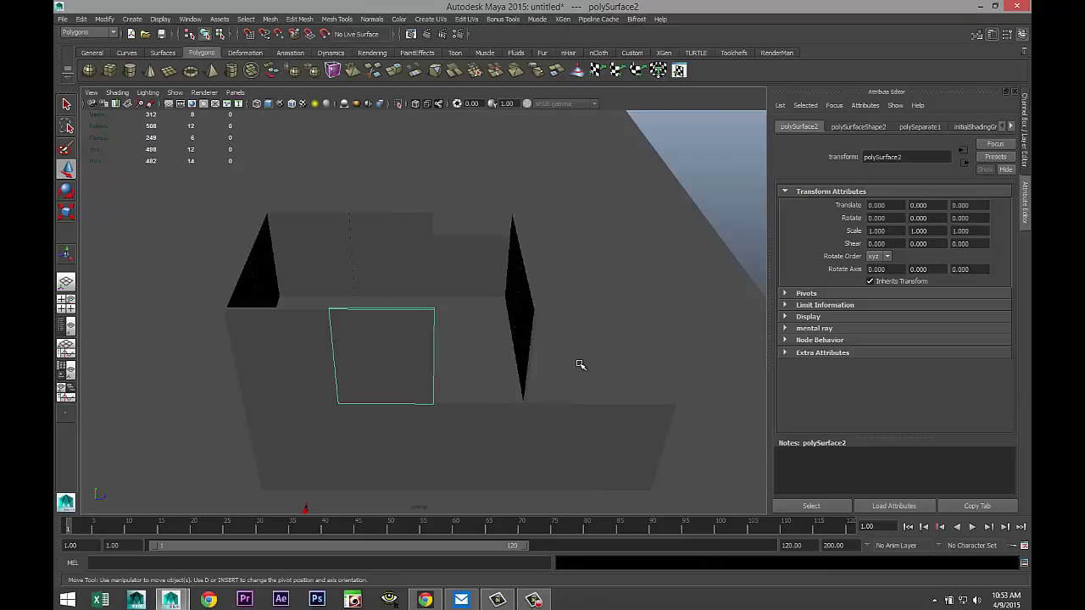
key(ctrl+d)
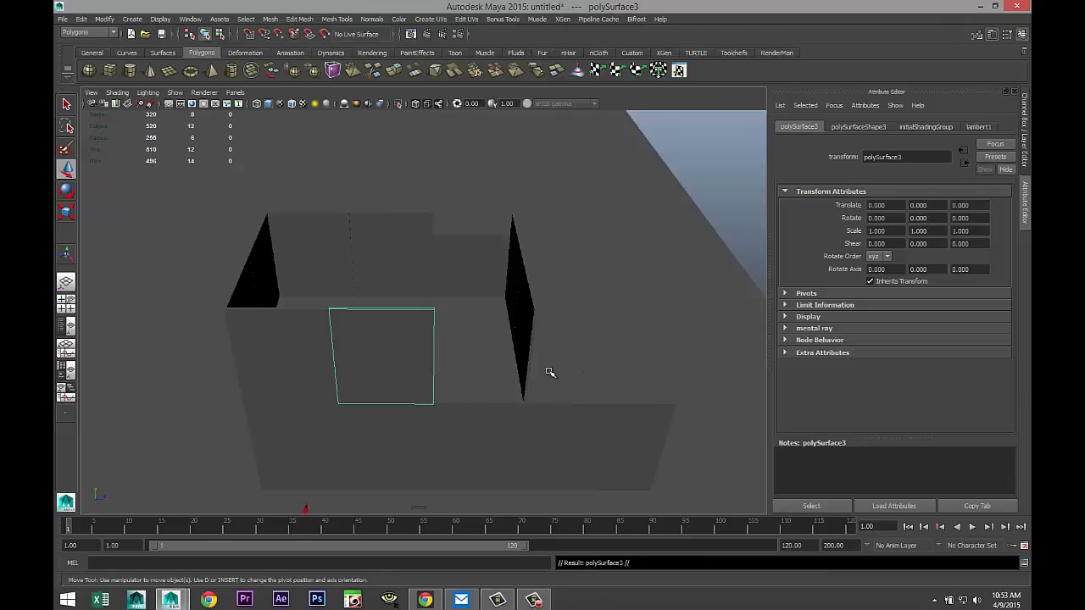
Step: Center the pivot of the original wall piece and move it along the wall line into the gap, to about -4.903 in X
click(637, 298)
click(418, 356)
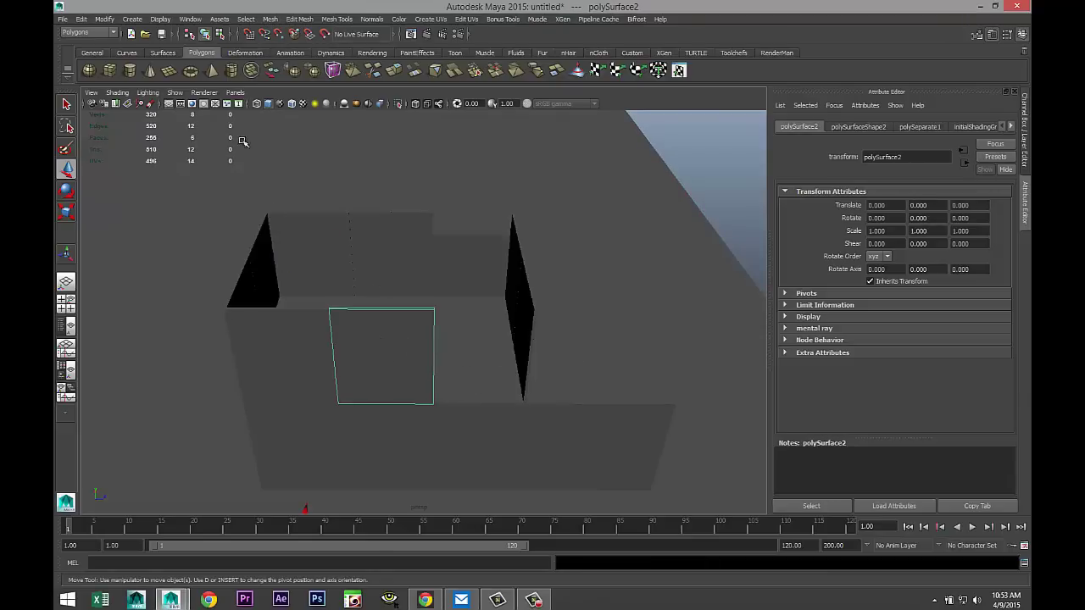
click(105, 19)
click(148, 128)
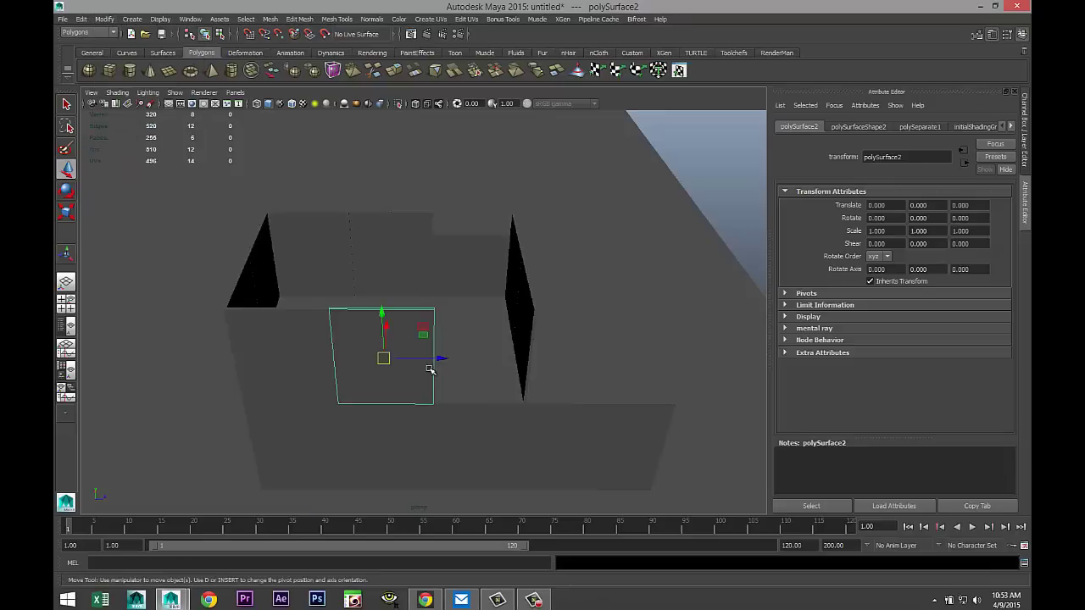
drag(442, 359, 497, 359)
drag(521, 360, 545, 370)
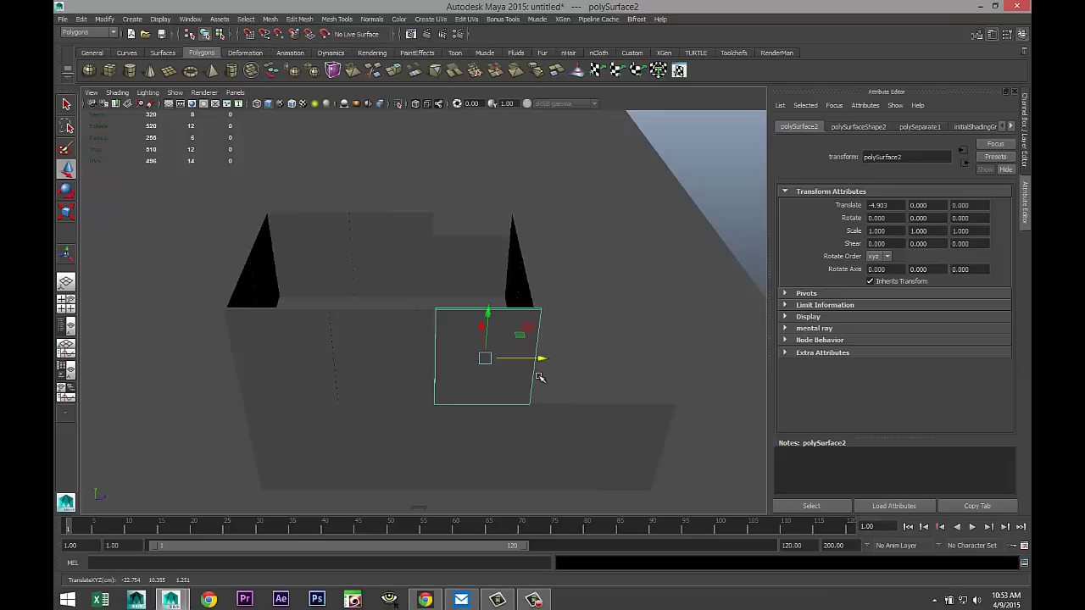
Step: In the top view, shift the wall piece to -4.865 in X so it butts against the neighbouring wall piece
click(66, 303)
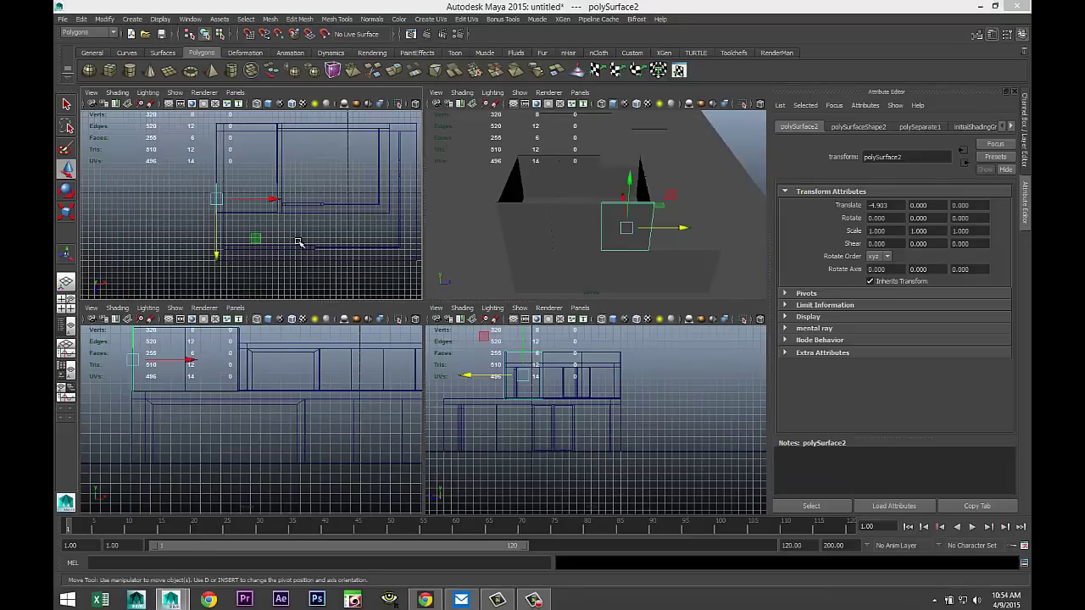
key(space)
key(f)
scroll(435, 283, up, 2)
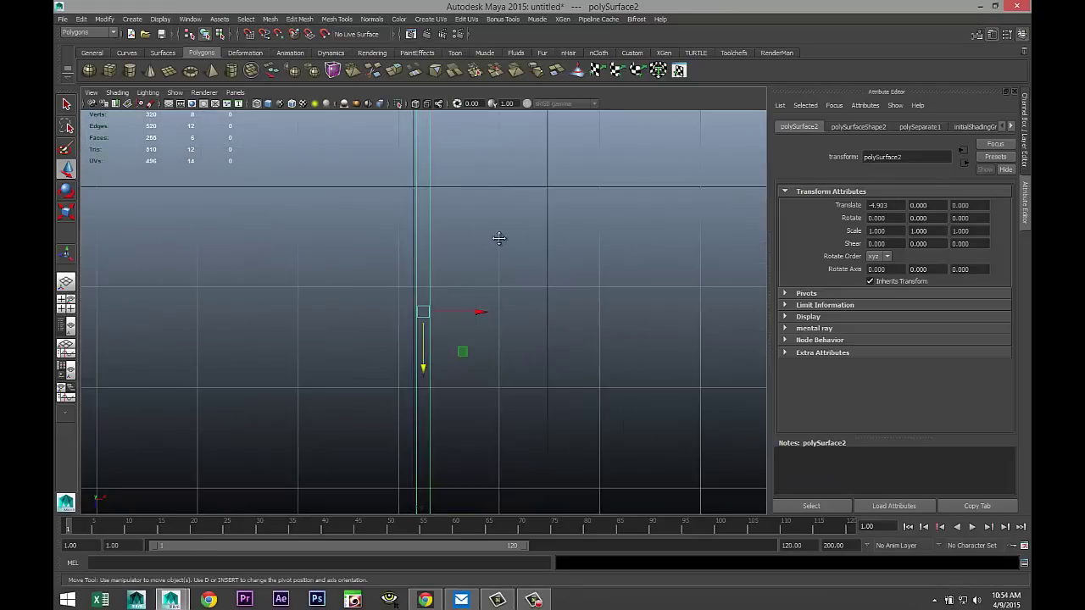
alt+middle_drag(500, 238, 507, 328)
drag(431, 459, 432, 453)
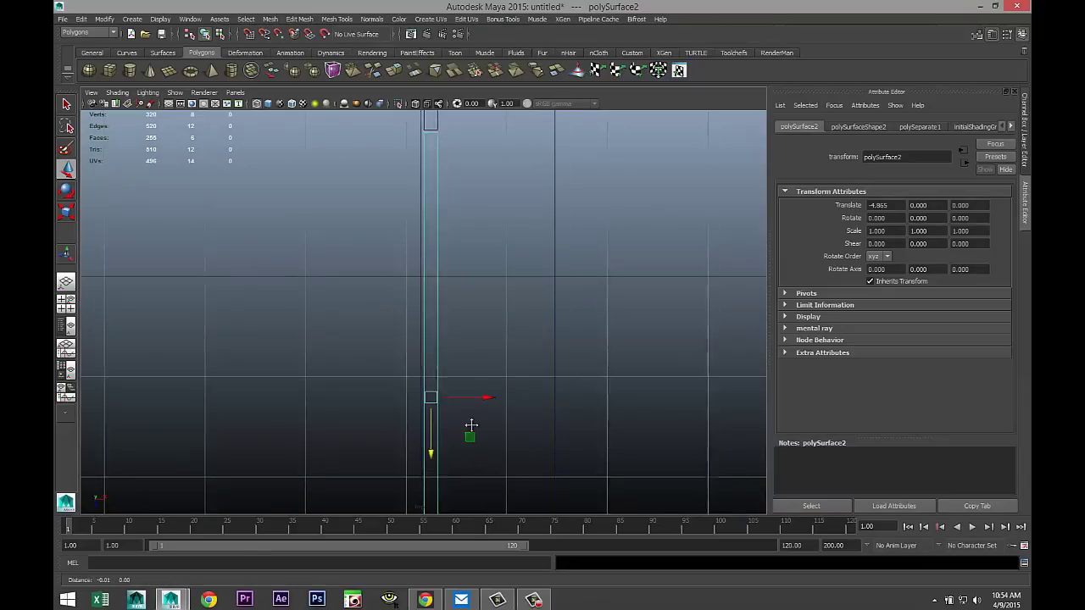
Step: Pull the wall piece's end vertices back in the top view so the wall ends at the perpendicular wall
alt+middle_drag(470, 429, 444, 253)
scroll(444, 254, down, 5)
alt+middle_drag(472, 407, 491, 399)
scroll(482, 391, up, 1)
scroll(483, 391, up, 2)
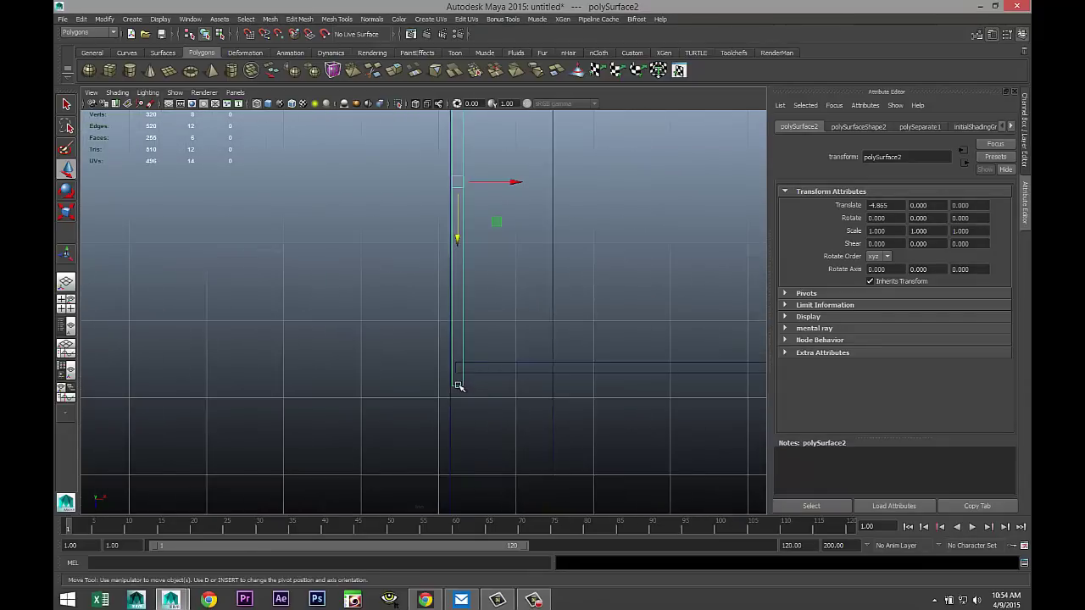
right_drag(457, 385, 398, 331)
drag(437, 374, 457, 425)
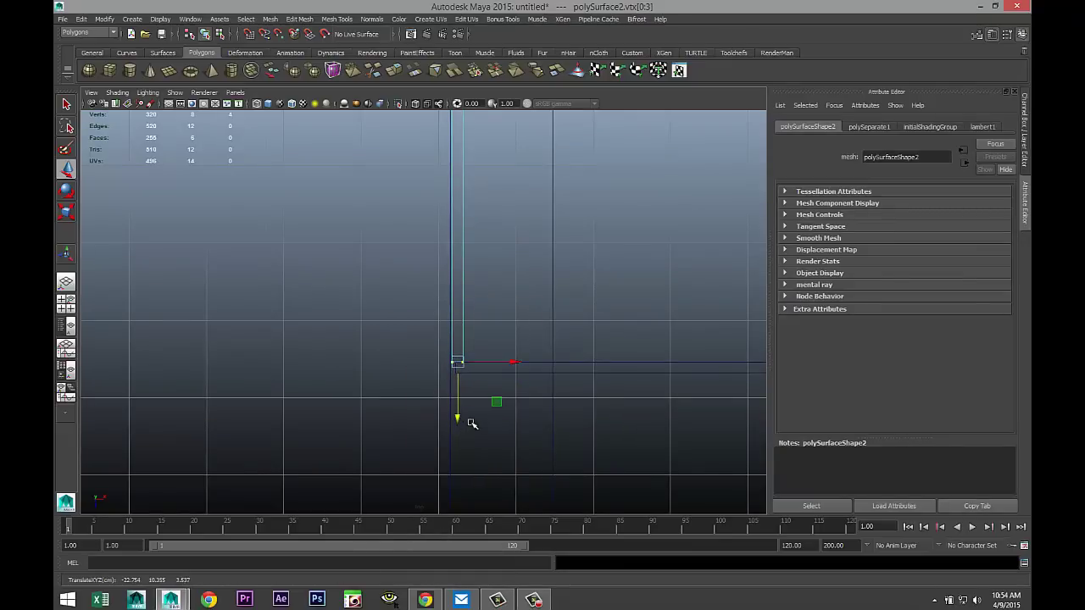
Step: Check the closed upper wall in the top view and examine the whole building from several perspective angles
scroll(546, 365, down, 6)
alt+middle_drag(551, 341, 369, 387)
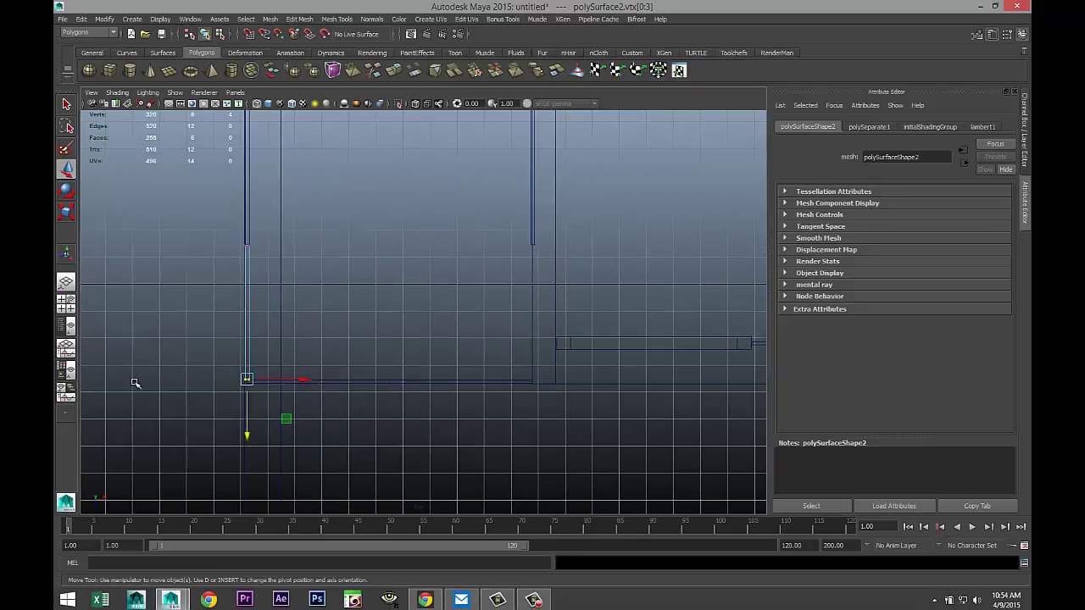
click(67, 303)
key(space)
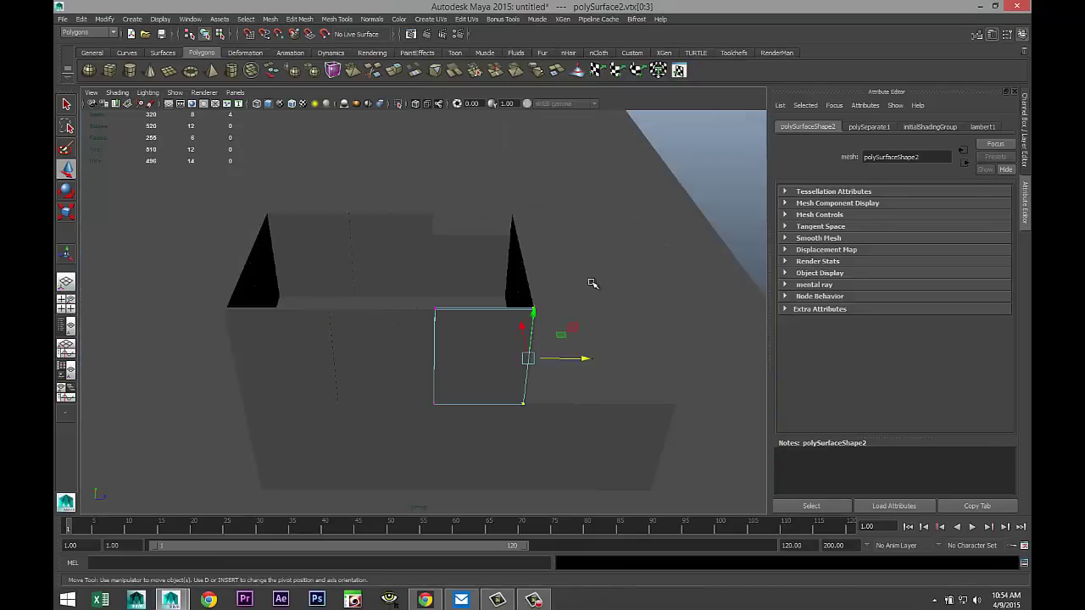
alt+drag(598, 312, 412, 303)
scroll(424, 308, down, 3)
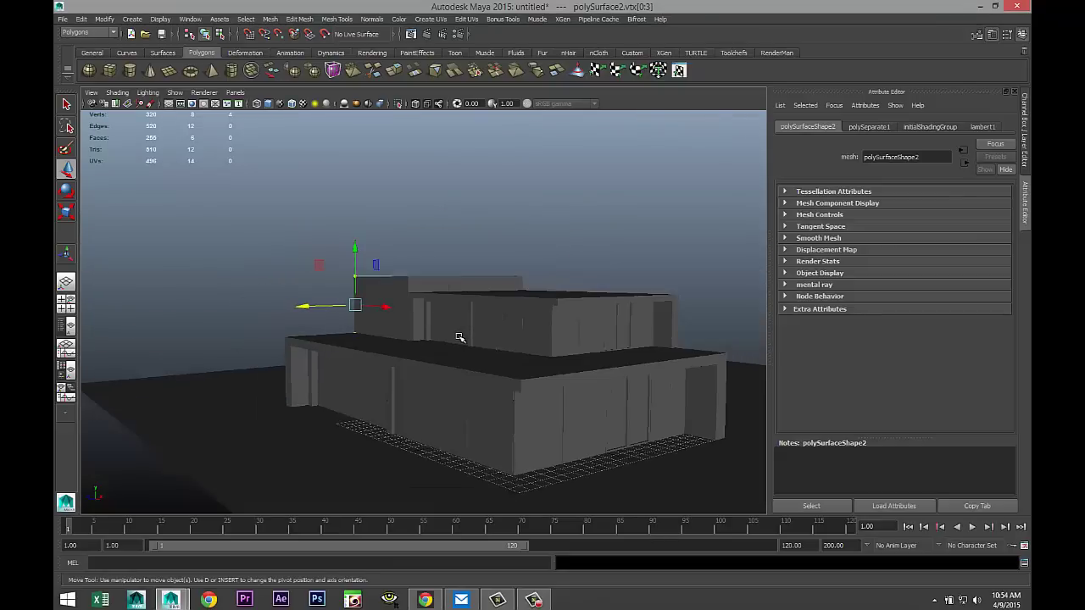
alt+middle_drag(460, 336, 382, 284)
alt+drag(382, 284, 469, 353)
alt+middle_drag(469, 352, 471, 231)
scroll(475, 264, down, 2)
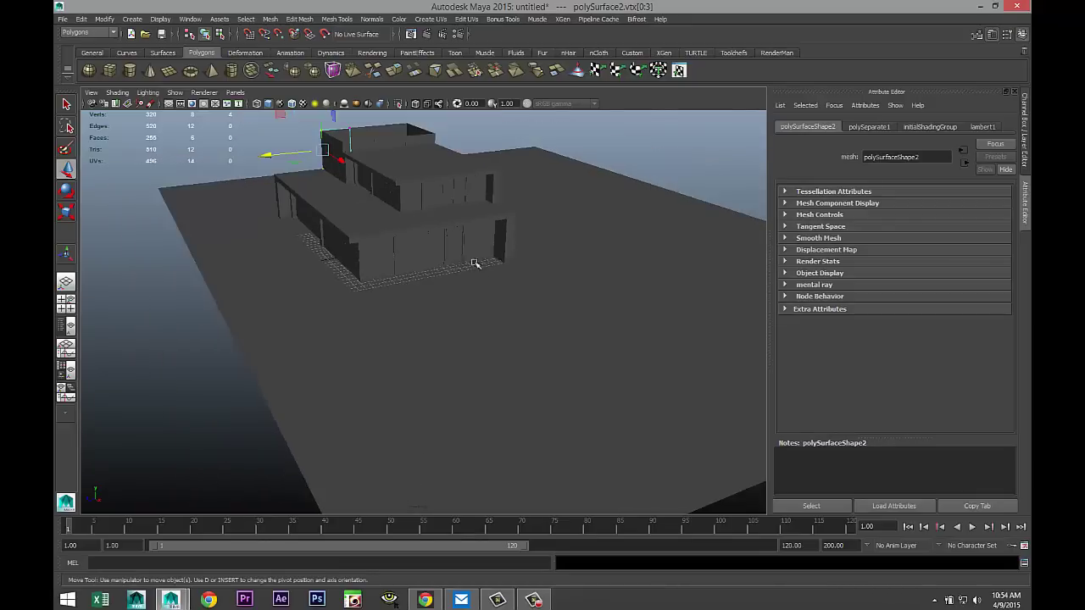
Step: Insert two parallel edge loops along the ground plane's length, both running through the building's footprint in the top view
click(519, 394)
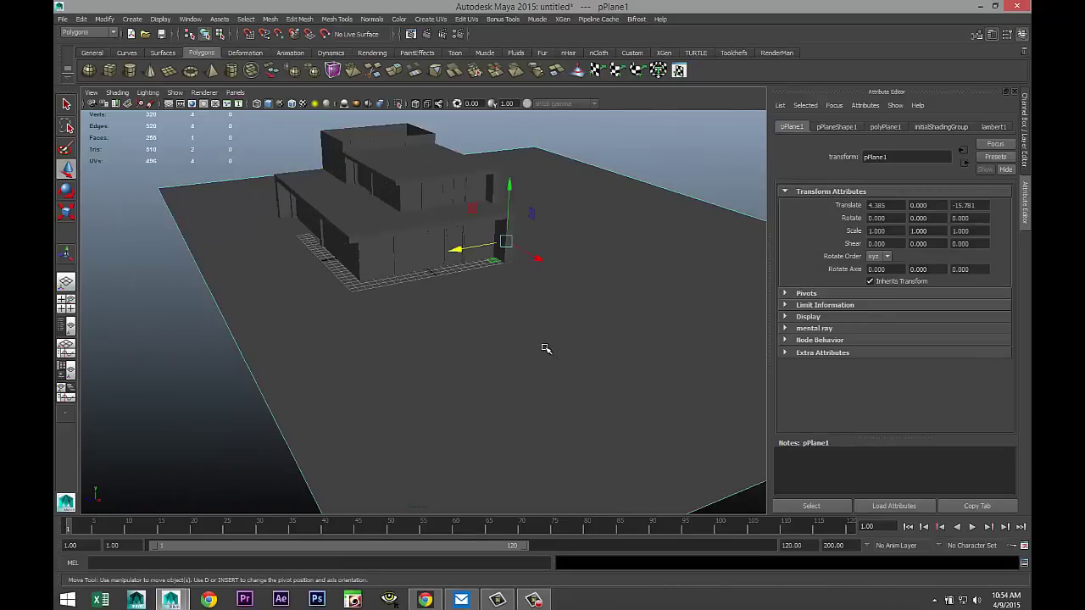
alt+drag(537, 351, 498, 394)
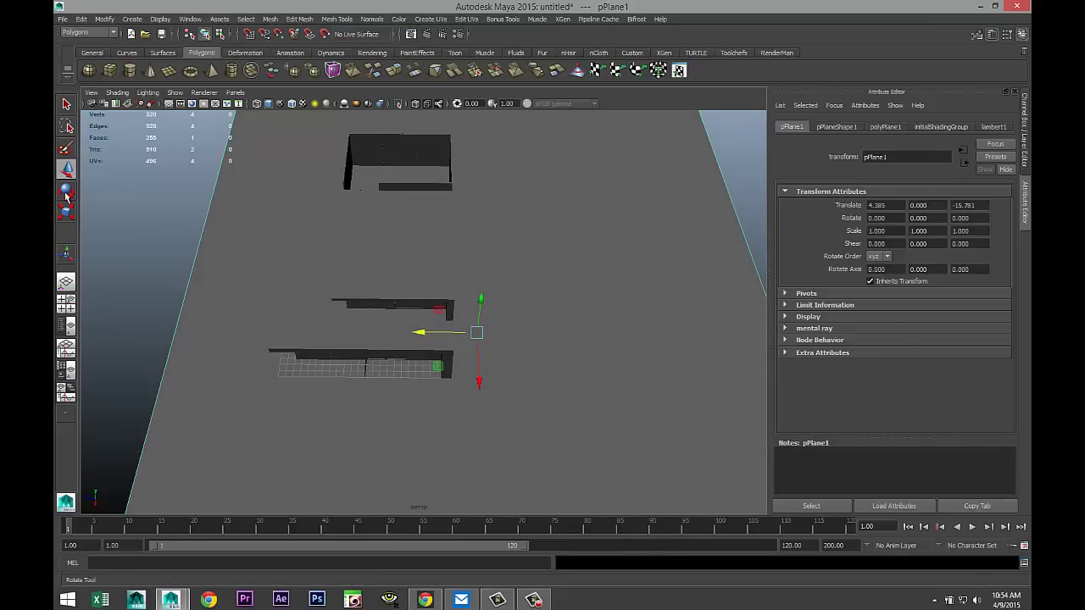
key(space)
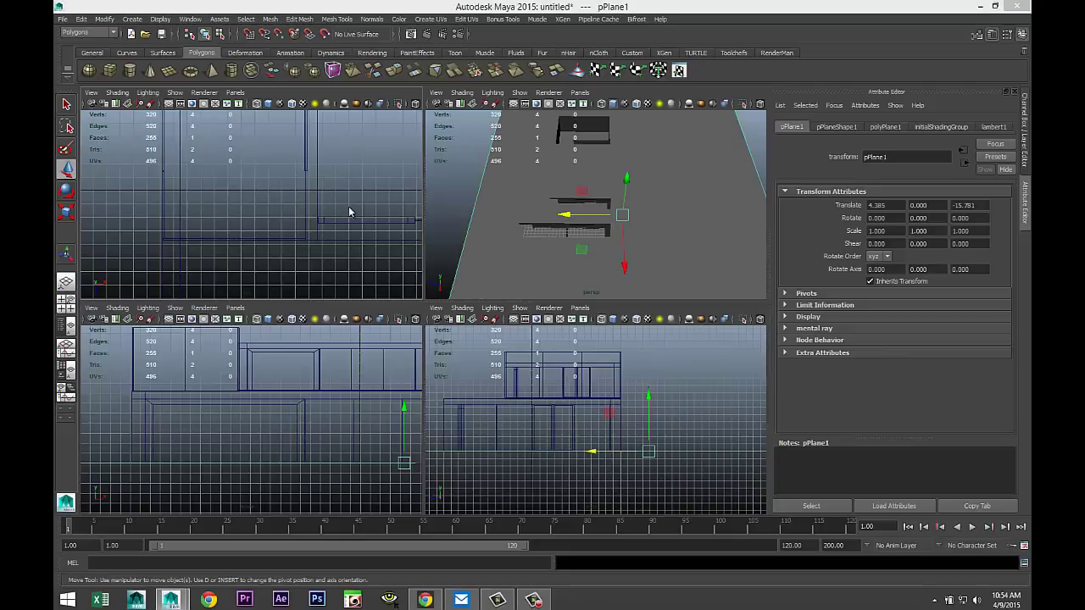
key(space)
scroll(377, 236, down, 2)
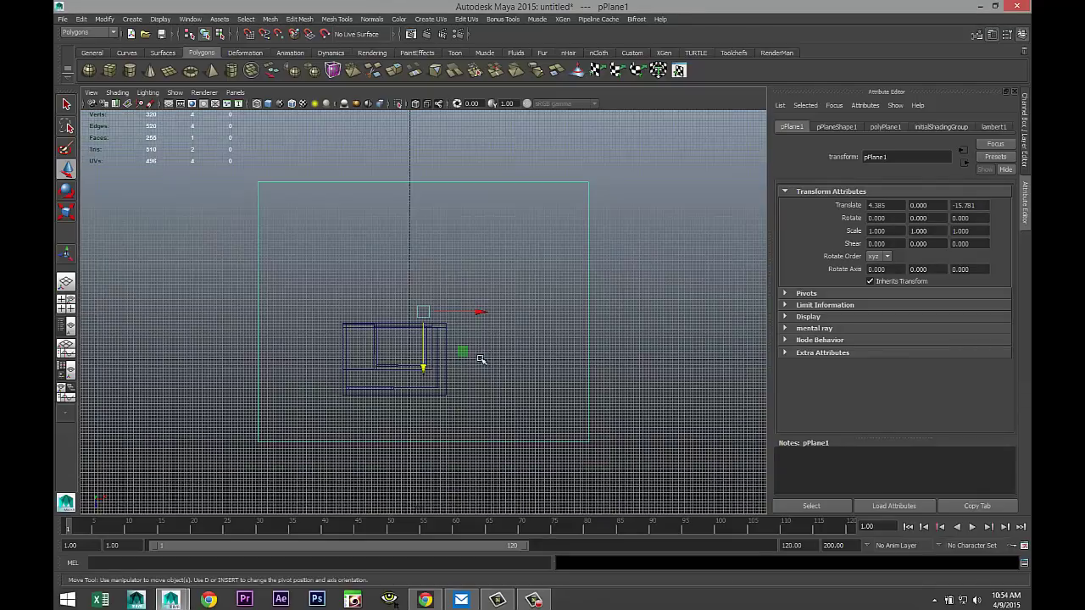
alt+middle_drag(473, 375, 458, 250)
scroll(463, 251, up, 3)
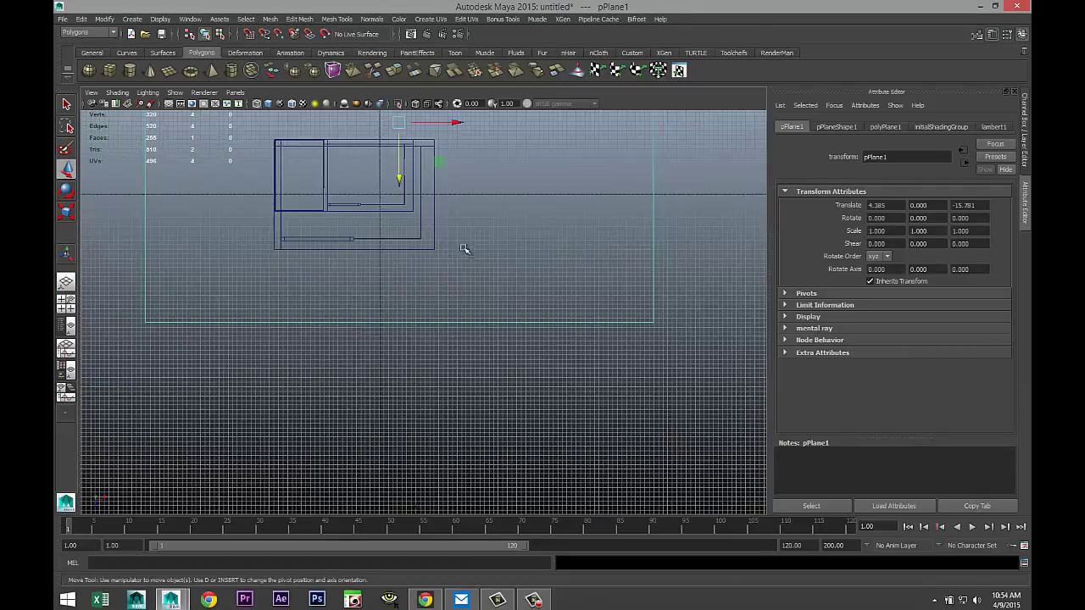
alt+middle_drag(475, 209, 486, 332)
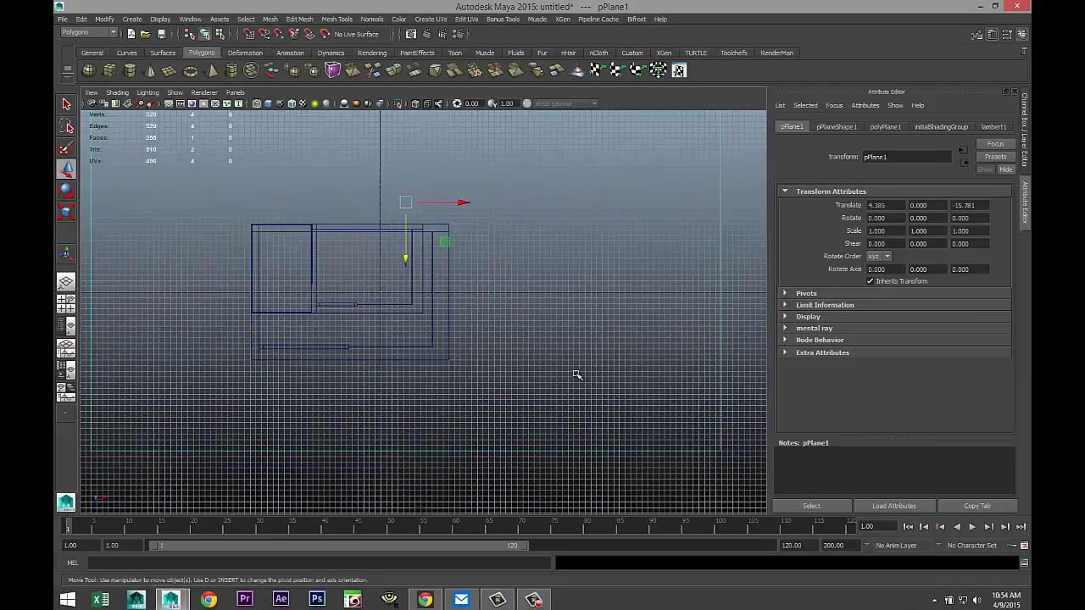
click(343, 20)
click(392, 150)
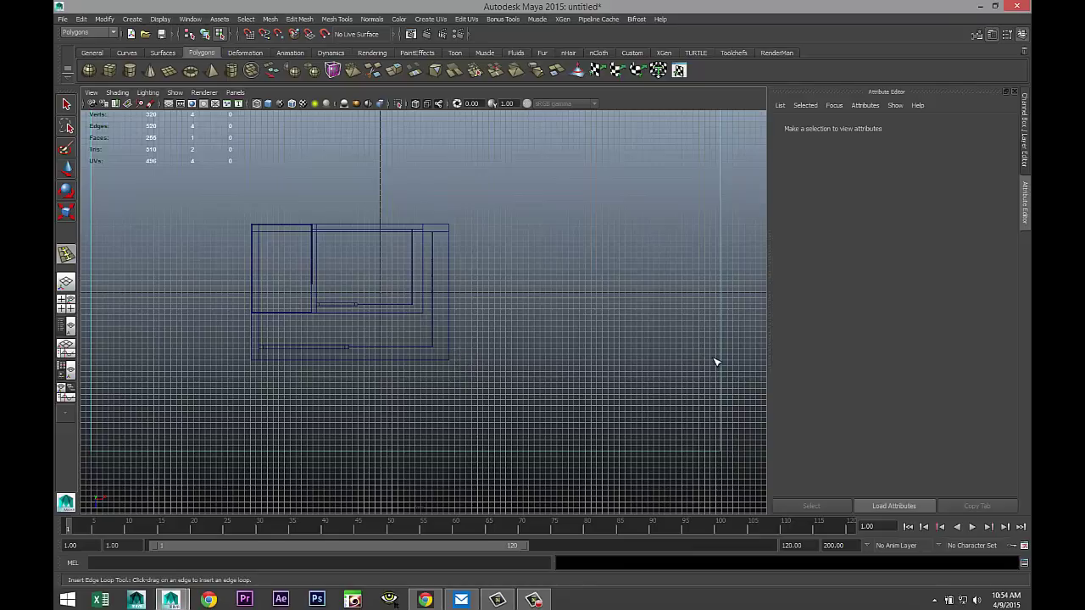
drag(723, 364, 726, 348)
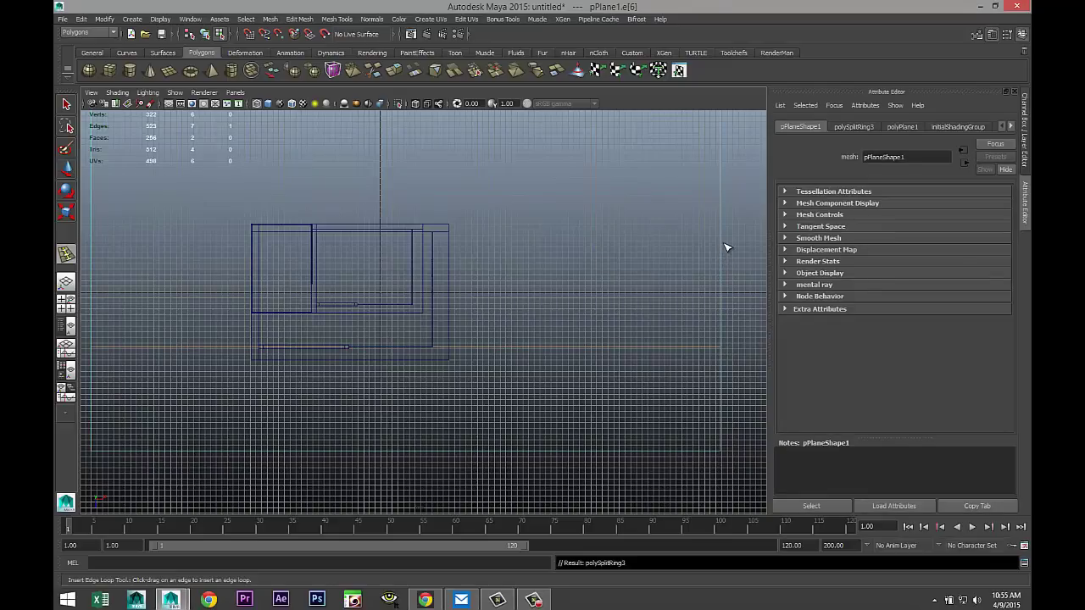
drag(724, 241, 726, 245)
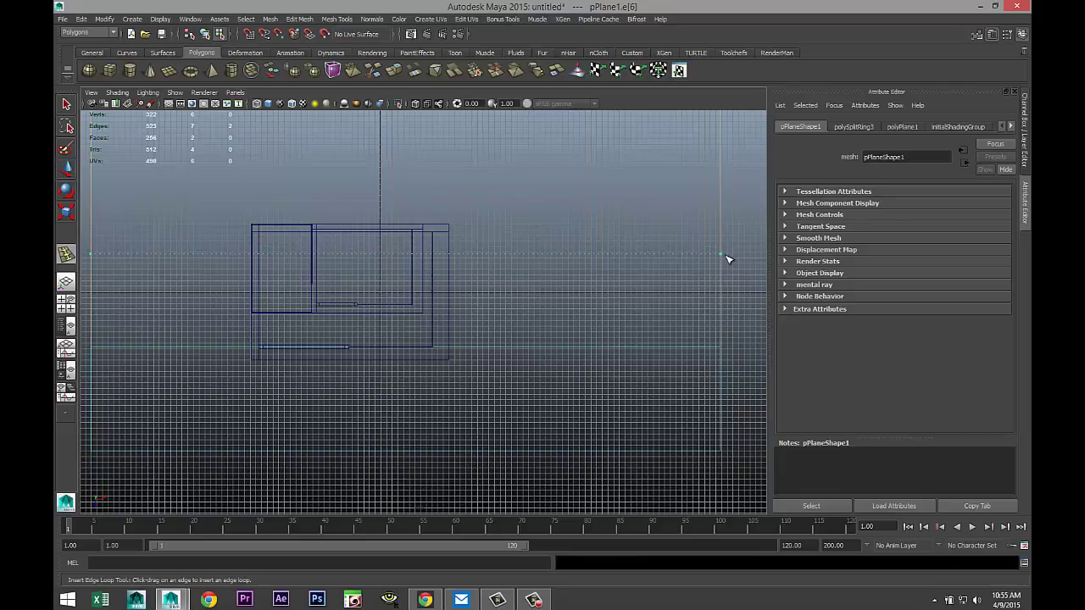
drag(729, 261, 731, 262)
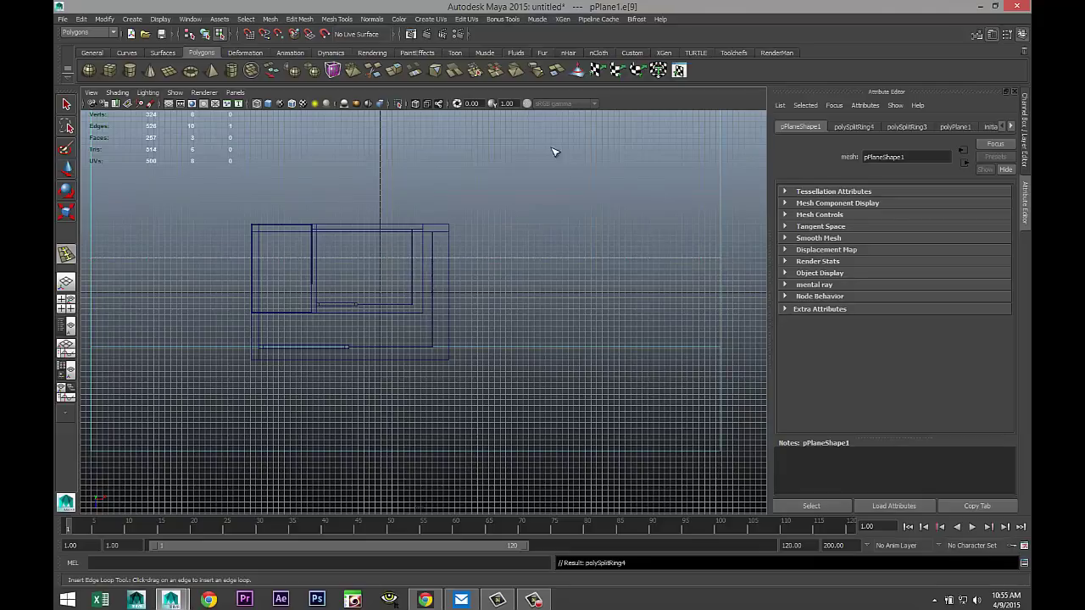
Step: Insert two crosswise edge loops in the ground plane just beyond the building's end to outline a rectangular face
drag(498, 456, 492, 457)
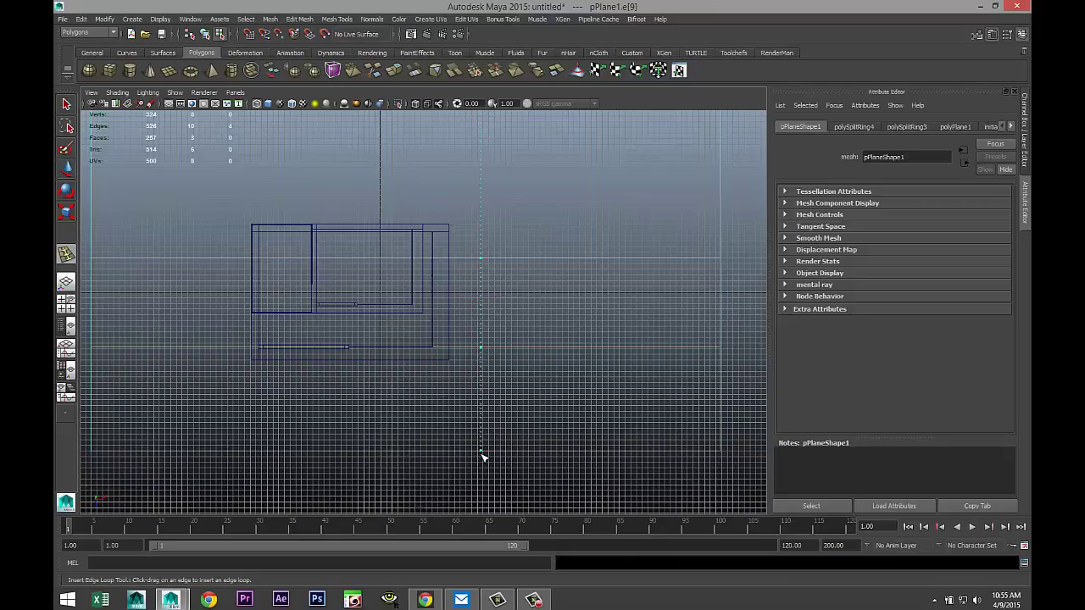
drag(481, 457, 487, 460)
drag(566, 456, 545, 460)
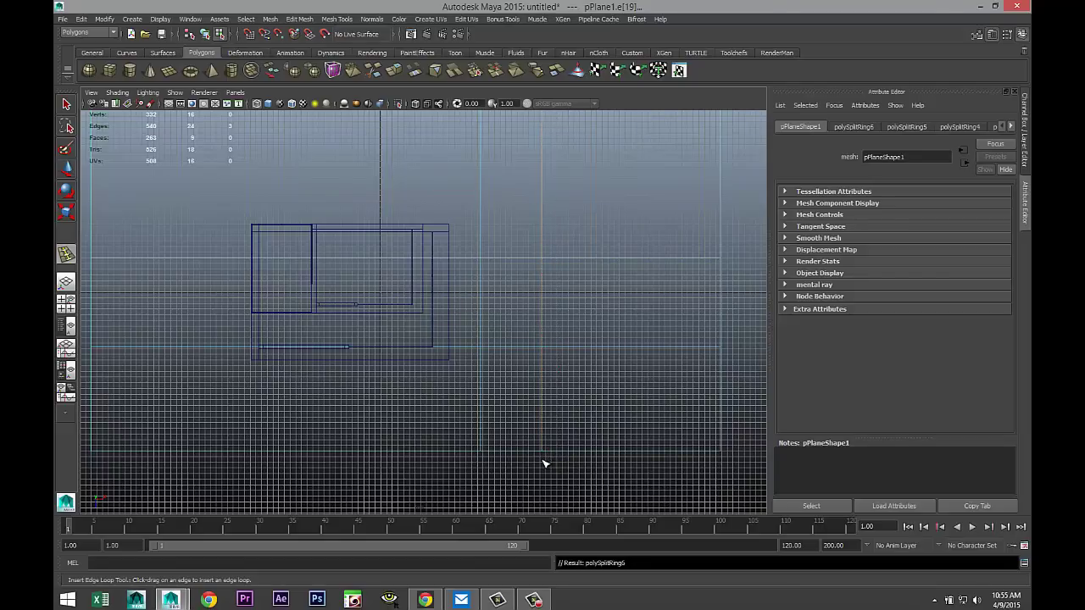
key(q)
Step: Extrude the rectangular ground face beside the building and lower it beneath the ground plane to form a sunken pit
click(66, 301)
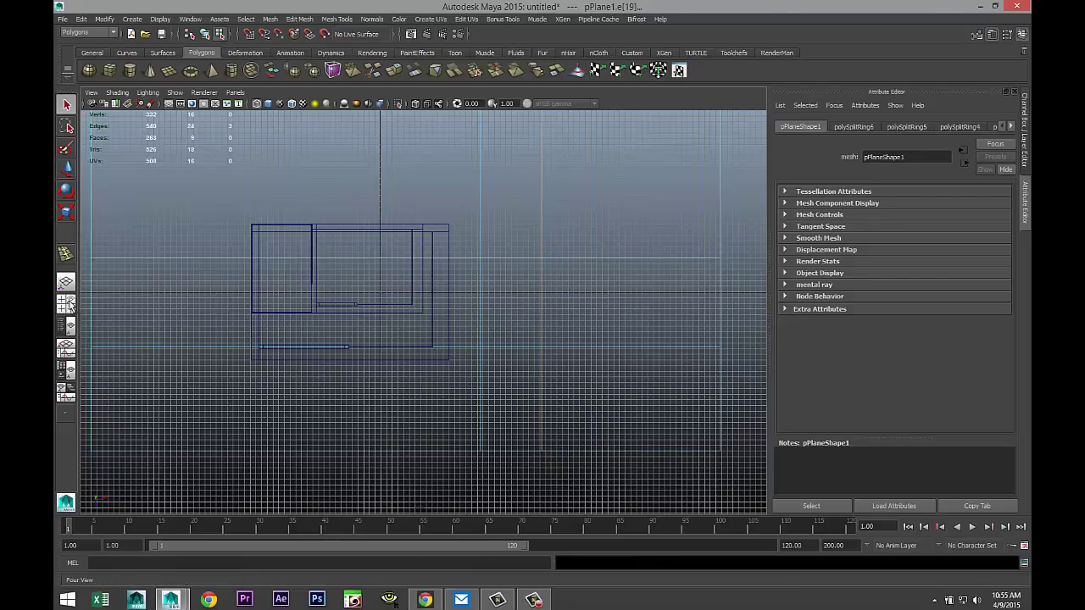
key(space)
alt+drag(568, 270, 446, 370)
scroll(452, 375, up, 6)
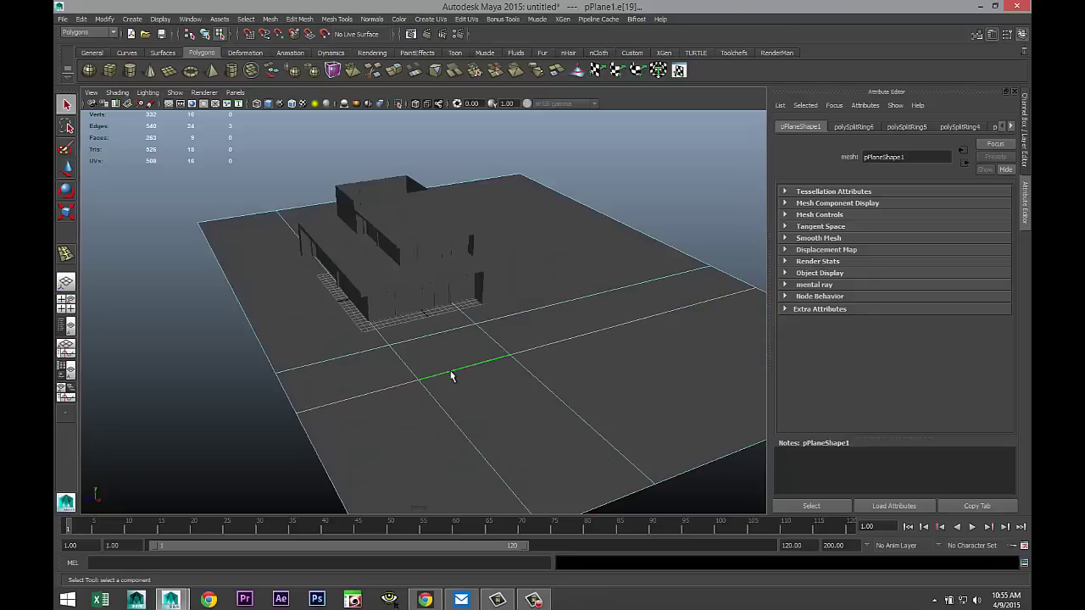
mouse_move(453, 381)
alt+middle_down()
mouse_move(447, 315)
mouse_move(465, 384)
alt+middle_up()
scroll(449, 314, up, 3)
right_drag(475, 367, 473, 343)
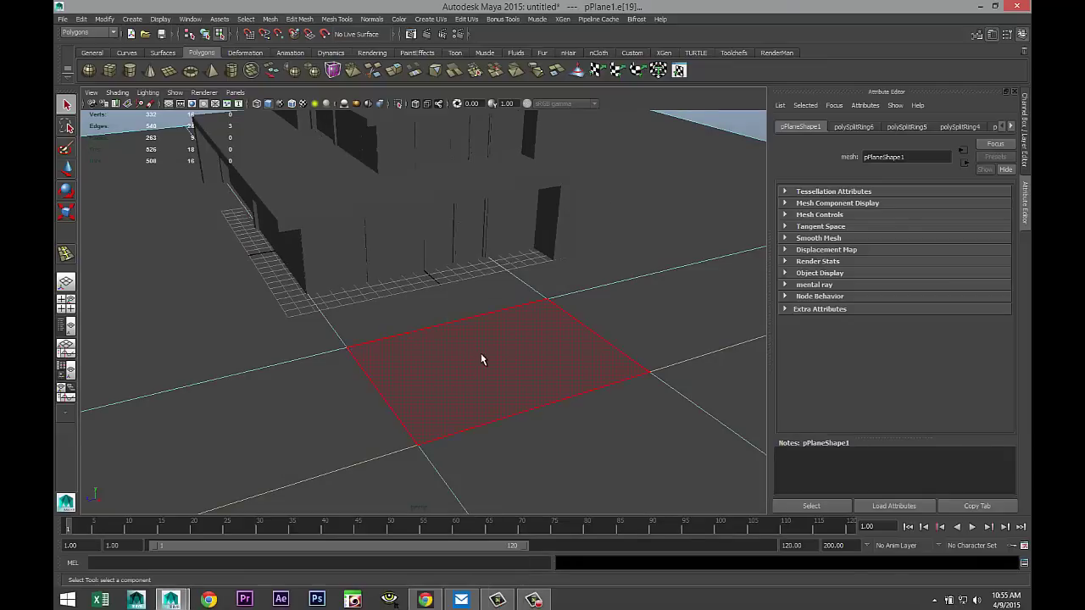
click(482, 354)
click(573, 239)
click(312, 19)
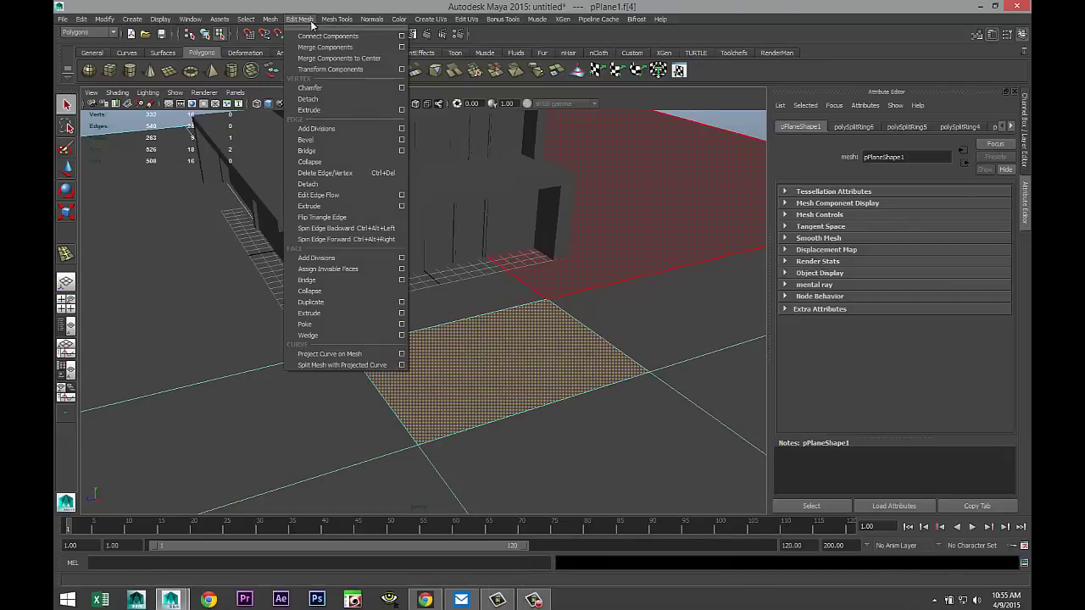
click(344, 314)
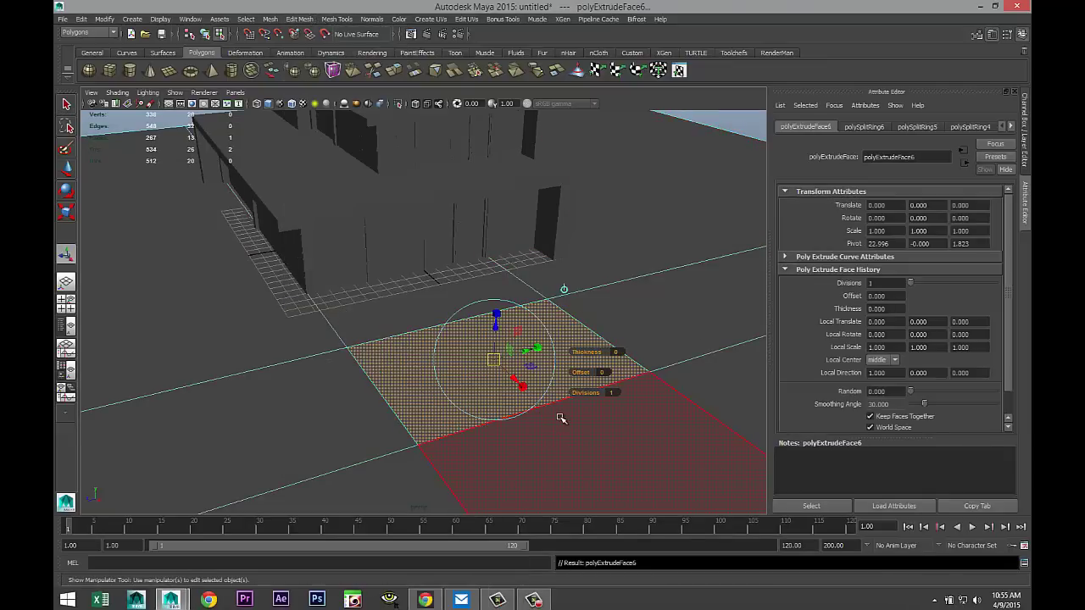
drag(493, 309, 501, 350)
scroll(517, 365, down, 4)
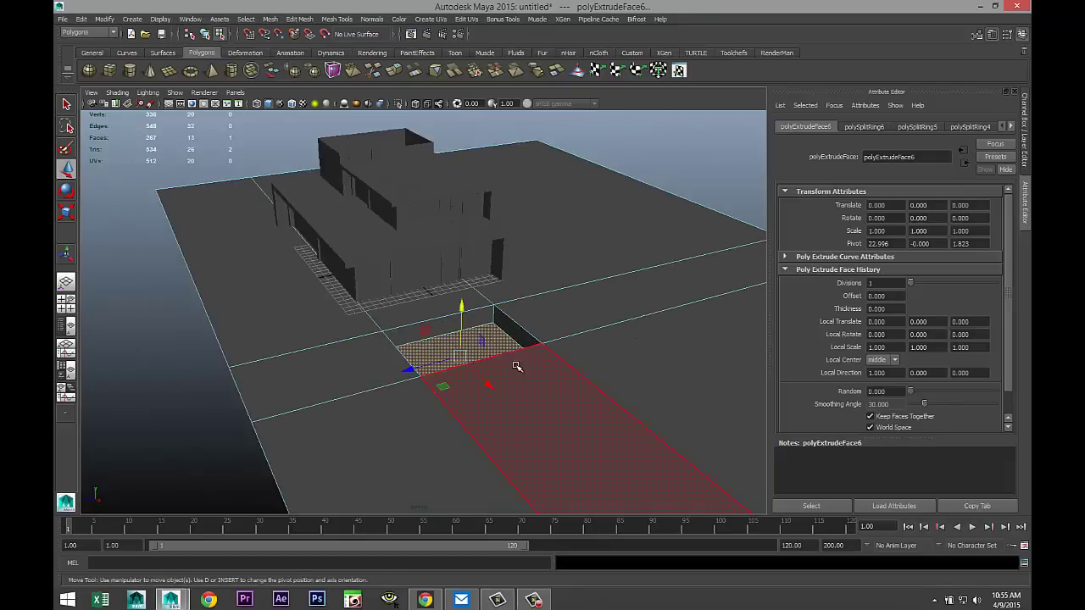
alt+drag(531, 385, 496, 368)
alt+right_drag(492, 368, 539, 381)
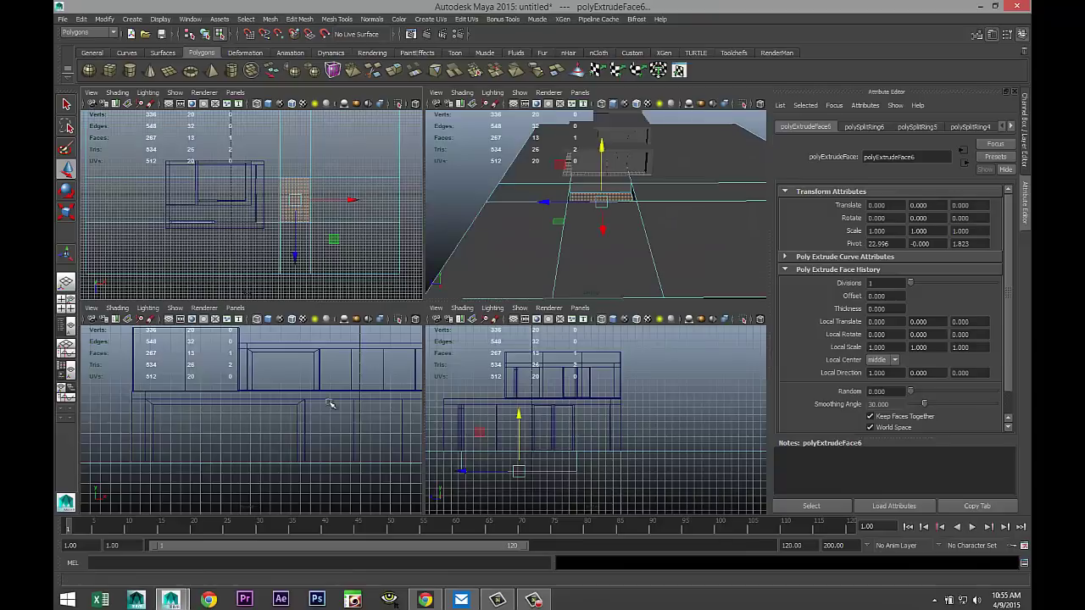
Step: Slope the pit floor by raising the vertices at one end to a height of about -1.46 in the side view
click(66, 303)
key(space)
alt+middle_drag(547, 453, 638, 325)
click(483, 332)
right_drag(481, 322, 430, 322)
drag(511, 371, 481, 254)
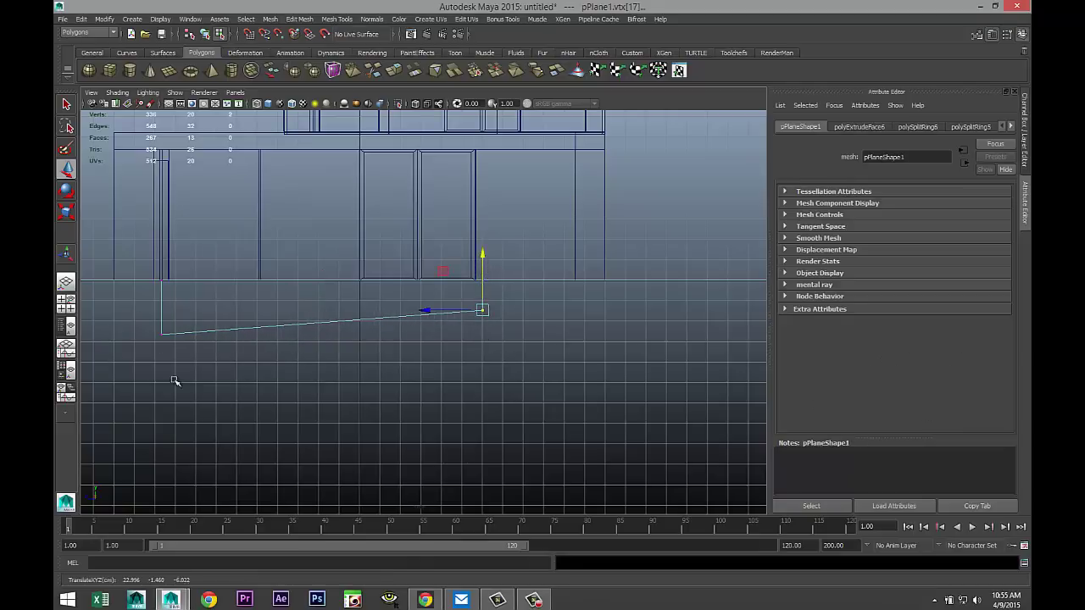
Step: Create a polygon plane on the grid and move it along Z until it is level with the pit
click(67, 302)
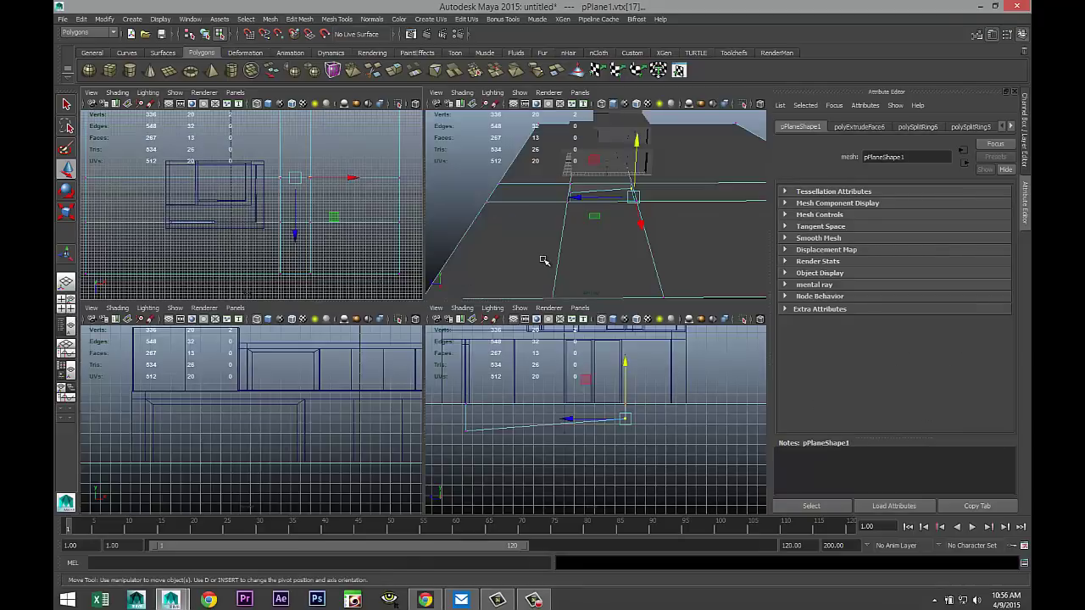
key(space)
alt+drag(544, 264, 467, 331)
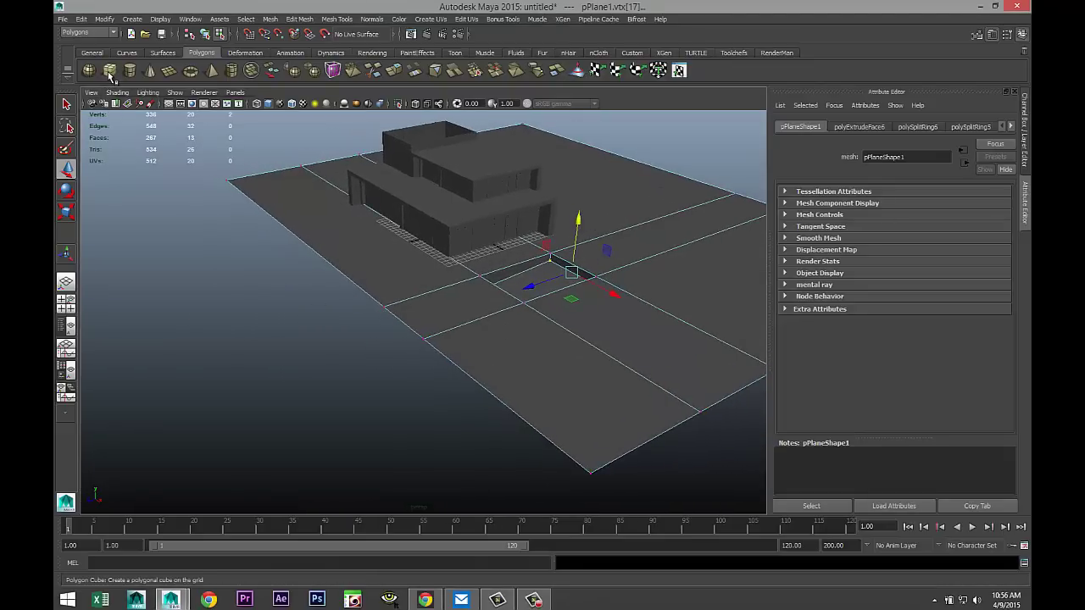
click(169, 71)
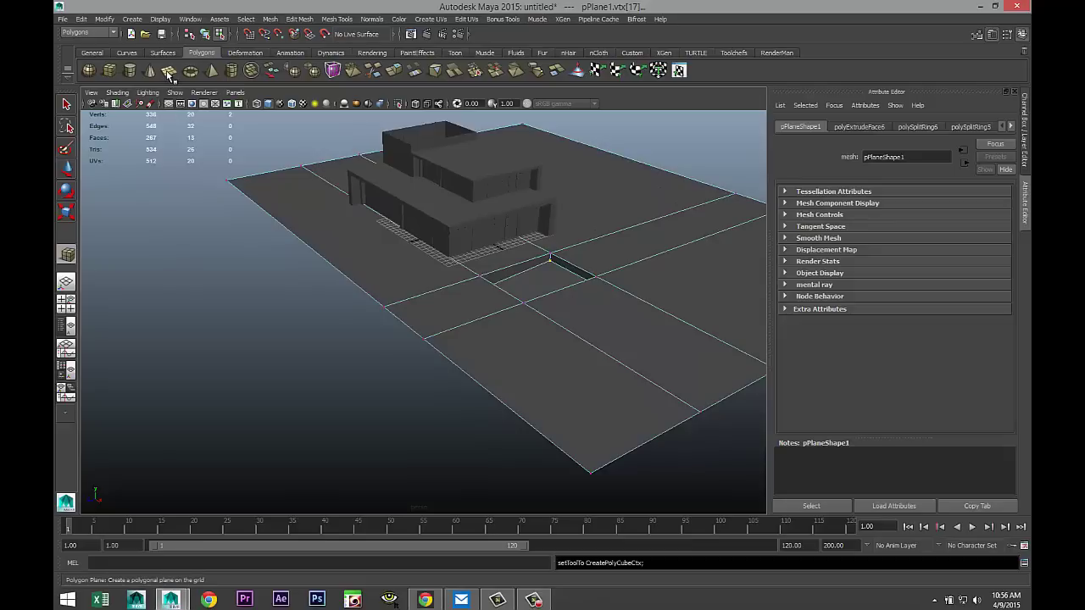
drag(244, 387, 388, 384)
key(w)
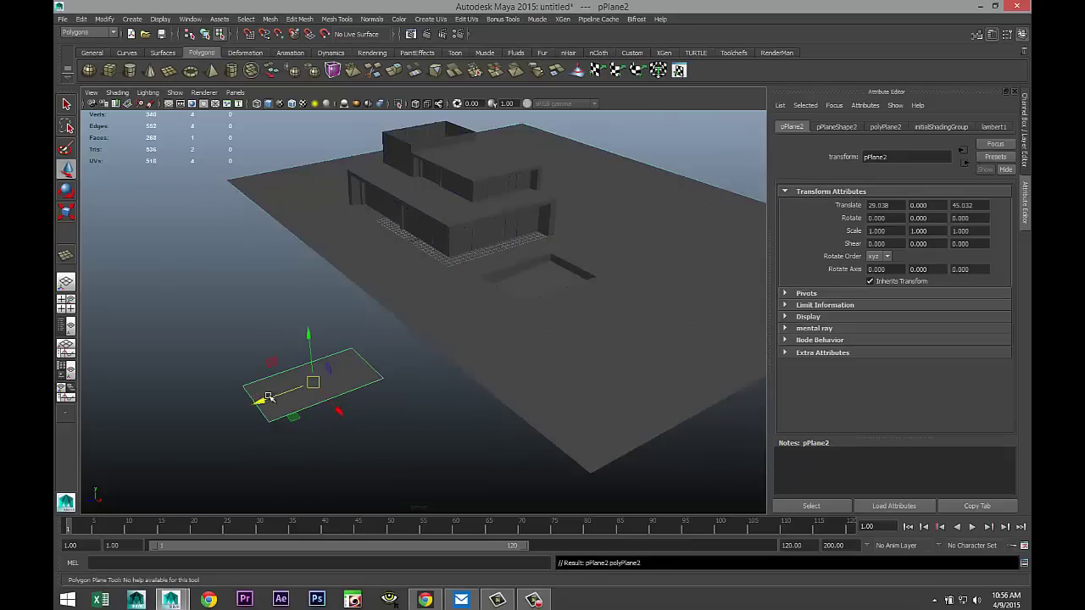
drag(276, 391, 531, 287)
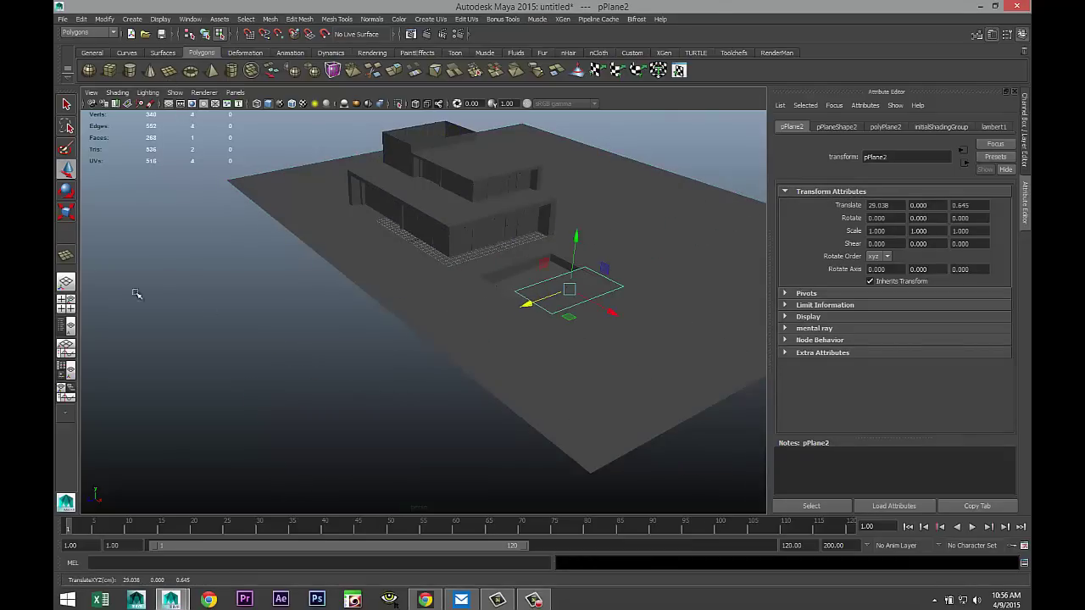
Step: Align one corner of the new plane with the pit's corner in the top view, at about X 21.83 and Z 1.70
click(71, 306)
key(space)
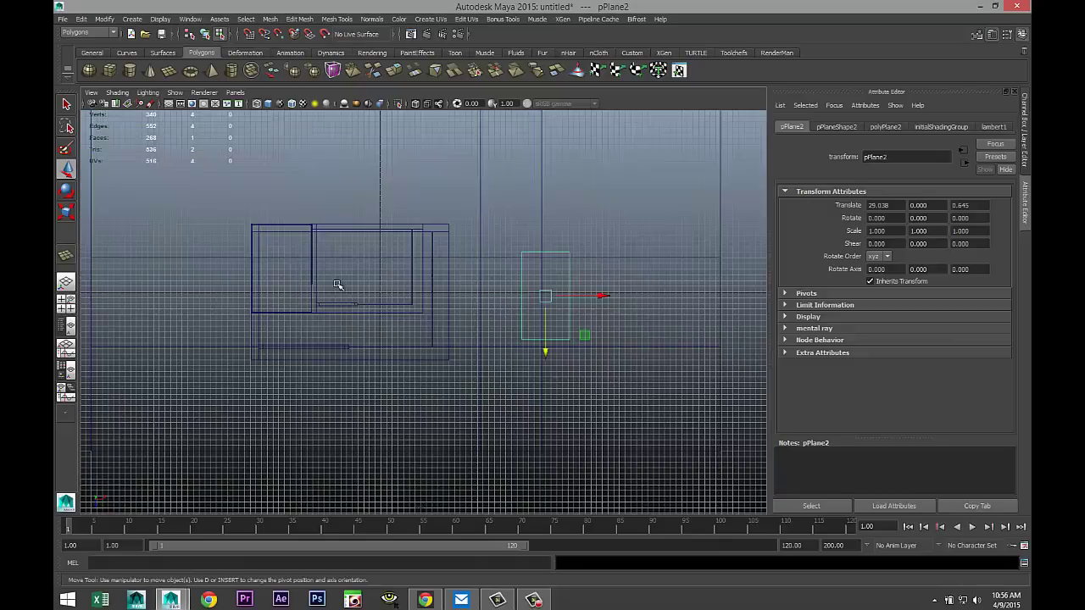
drag(599, 303, 562, 301)
key(f)
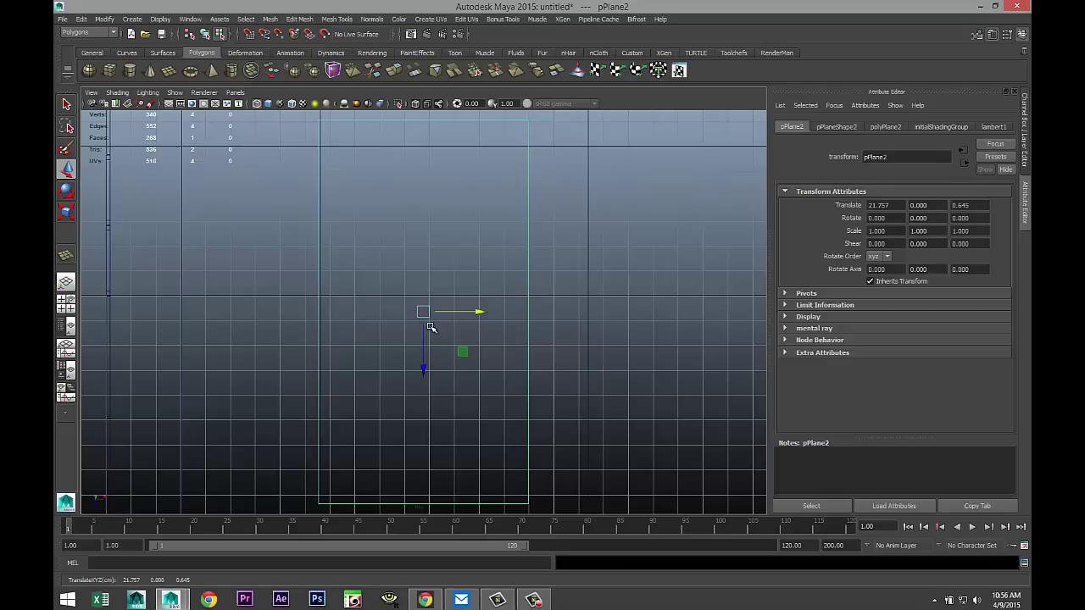
drag(422, 352, 429, 378)
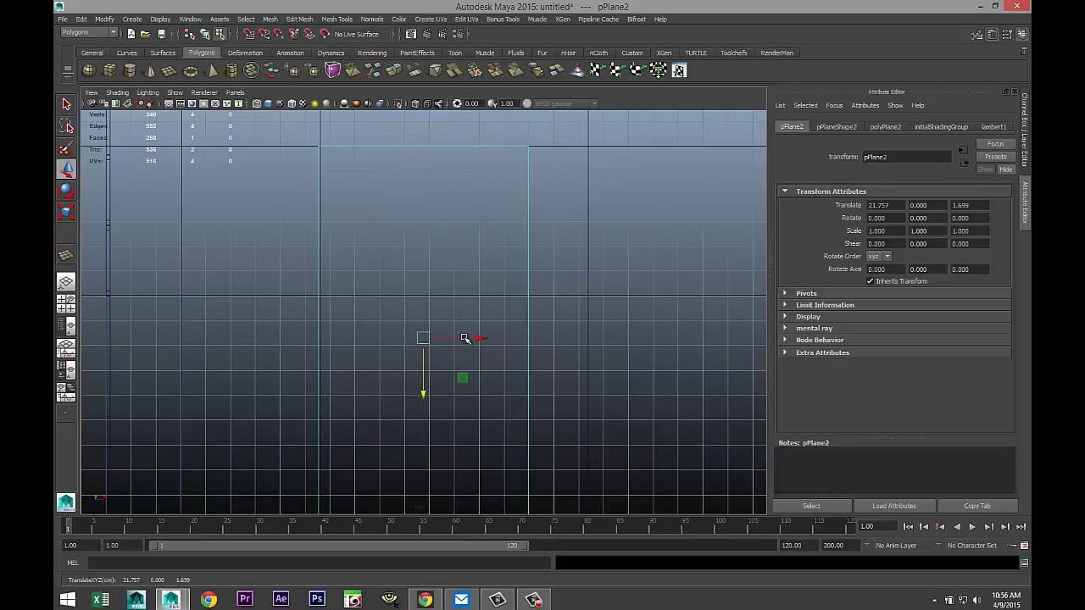
drag(468, 339, 477, 340)
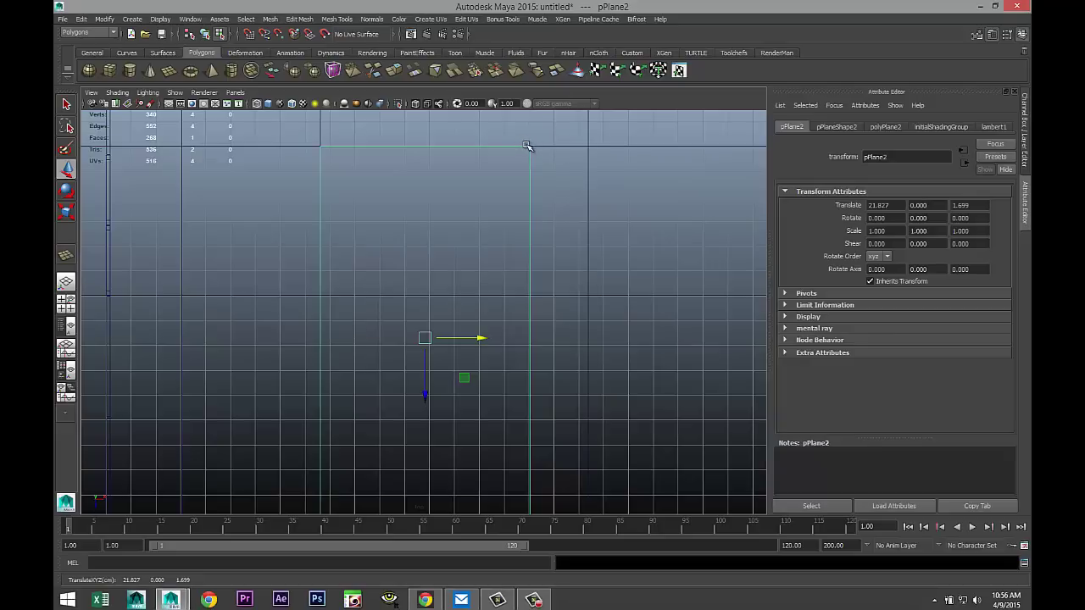
Step: Move the new plane's misaligned vertex along X to the pit's other corner on the aligned short side
mouse_move(526, 146)
right_down()
mouse_move(495, 150)
mouse_move(506, 151)
right_up()
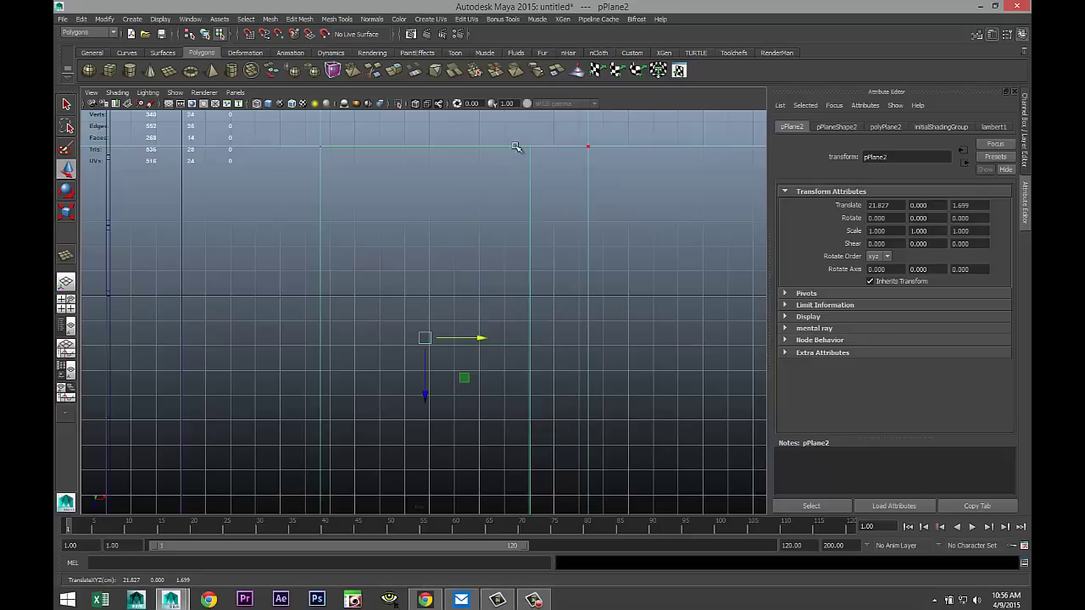
click(529, 201)
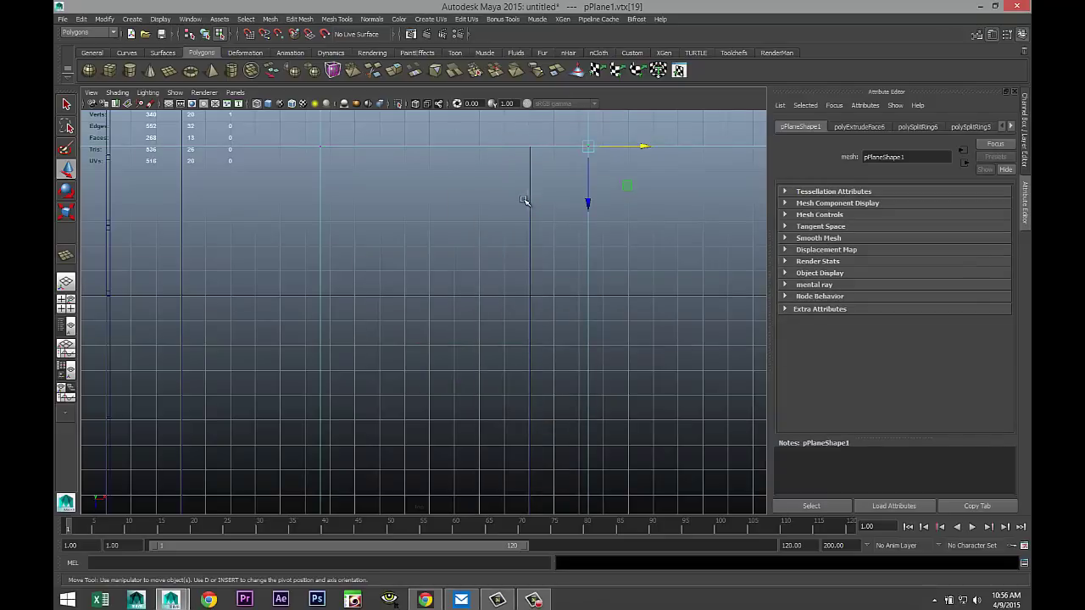
click(532, 210)
right_drag(530, 210, 496, 201)
click(529, 218)
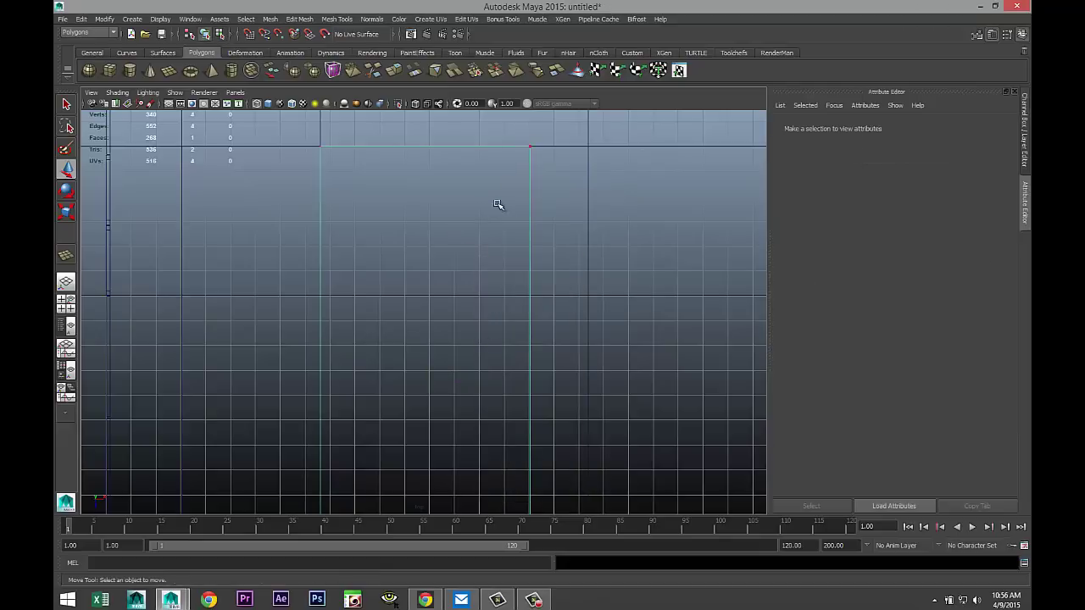
drag(522, 130, 558, 186)
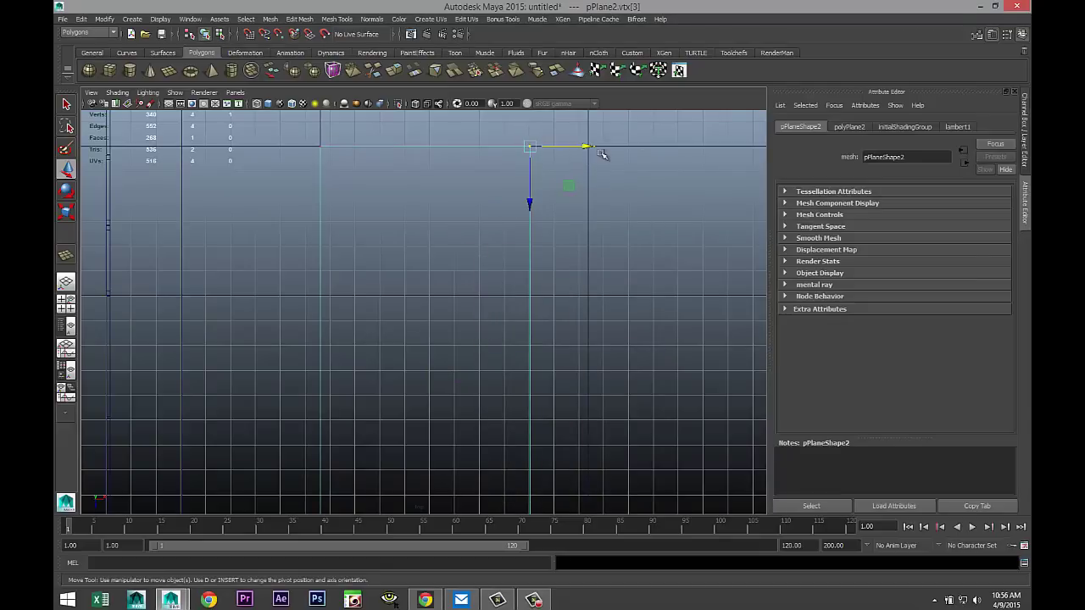
drag(591, 146, 588, 146)
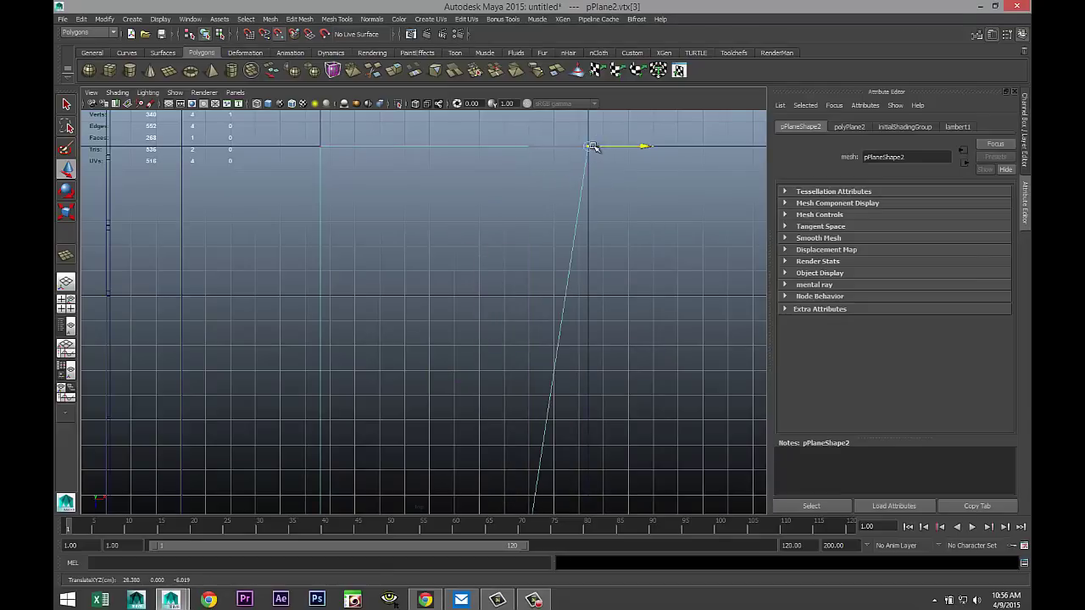
Step: Snap the two vertices on the plane's opposite short side onto the pit's remaining corners
alt+middle_drag(589, 335, 517, 254)
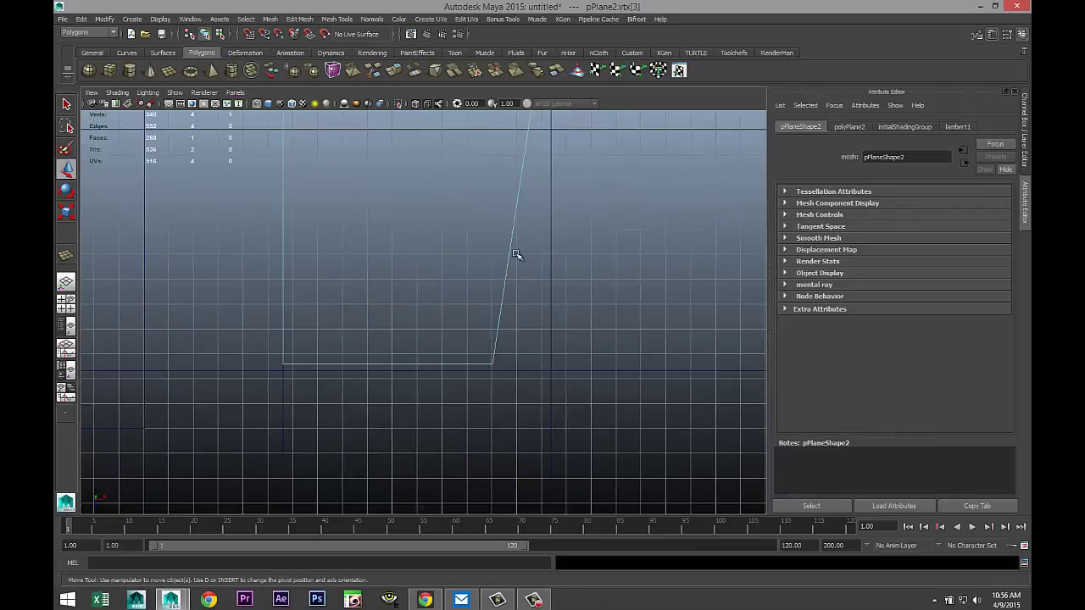
drag(473, 354, 520, 371)
key(v)
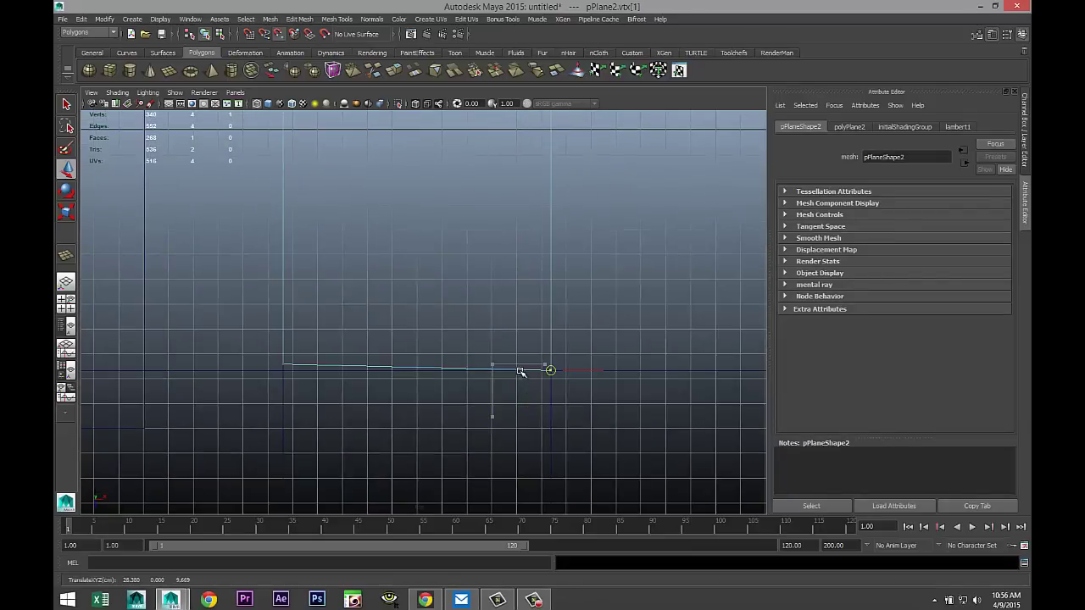
click(285, 364)
key(v)
drag(285, 364, 286, 372)
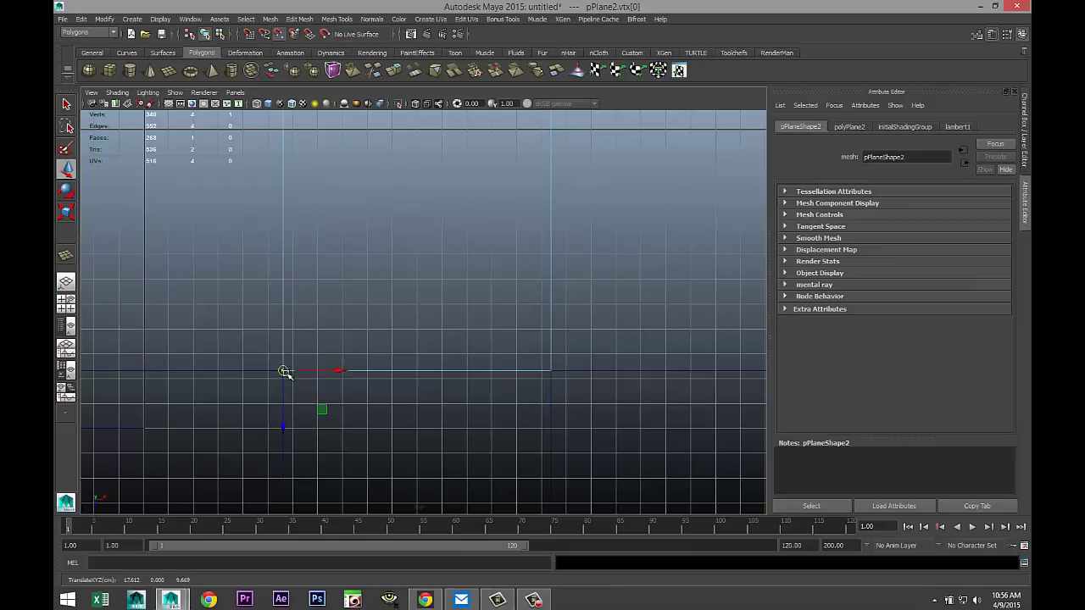
scroll(298, 383, down, 2)
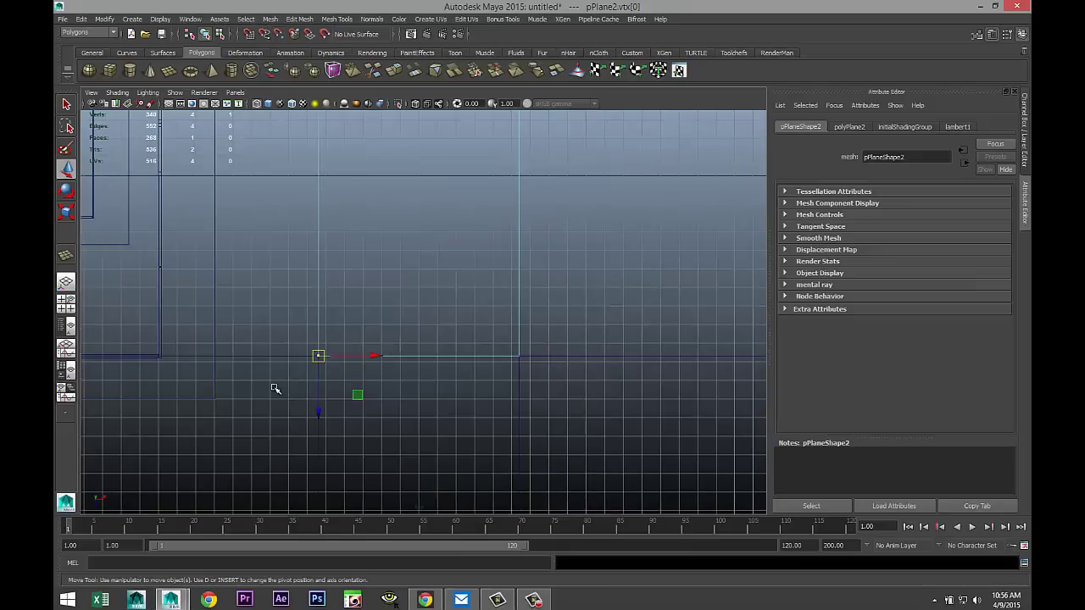
Step: Lower the whole fitted plane into the pit to about Y -0.81
click(66, 302)
key(space)
scroll(567, 310, up, 4)
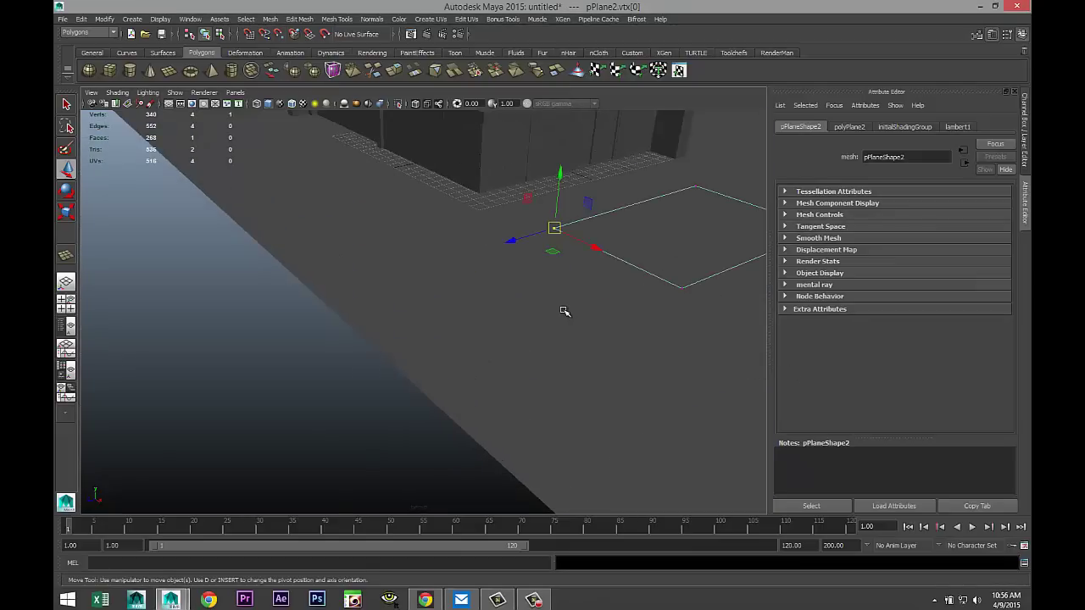
alt+middle_drag(565, 310, 368, 339)
right_drag(475, 267, 518, 251)
click(499, 259)
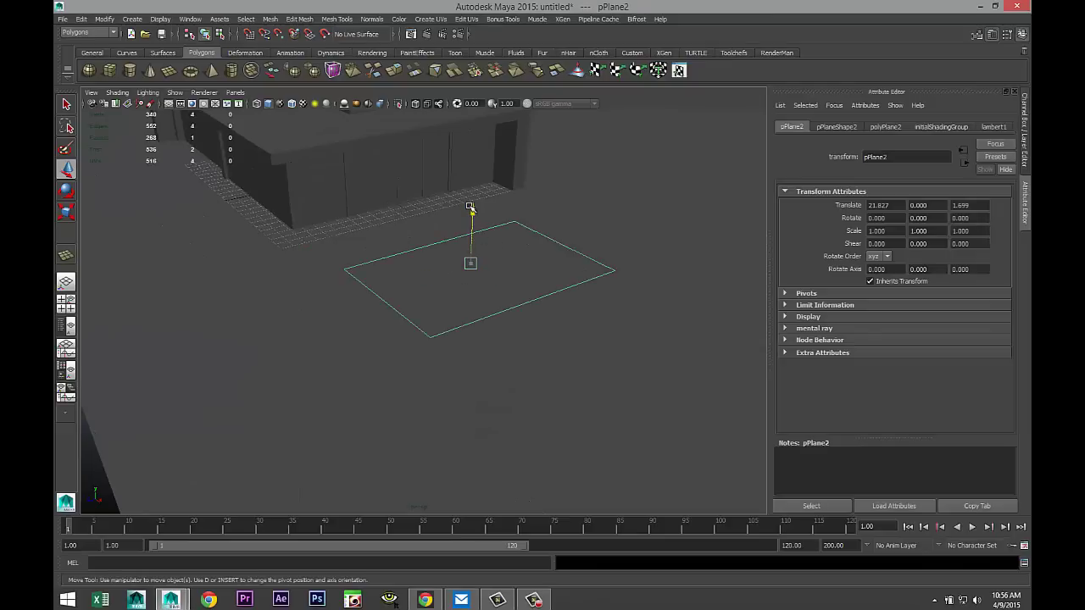
drag(470, 206, 463, 249)
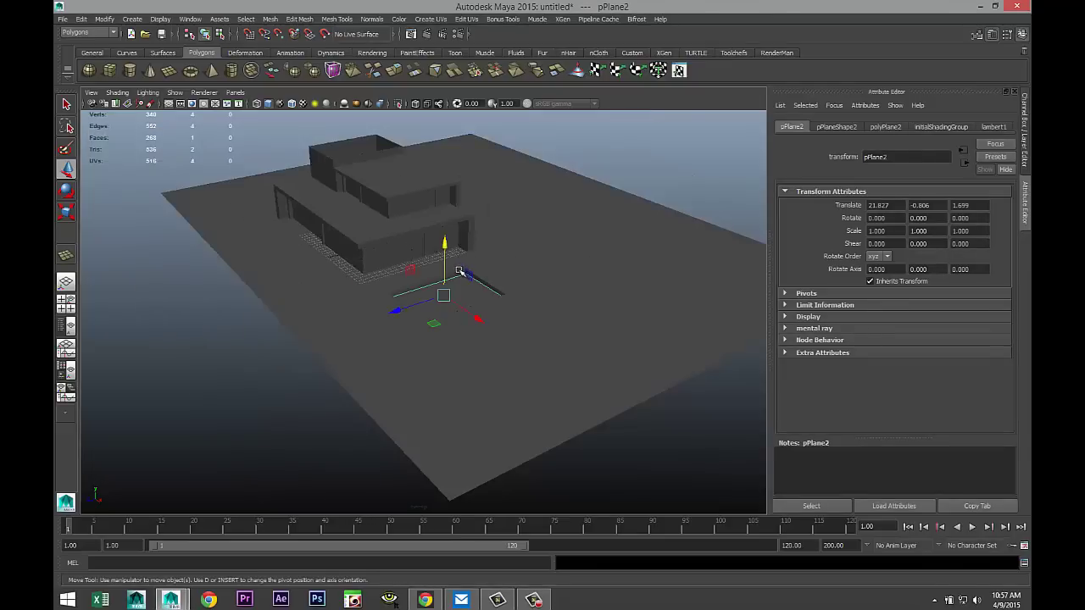
Step: Try to separate all meshes in the scene, including the house and ground, into individual pieces
alt+middle_drag(471, 280, 514, 309)
scroll(514, 309, up, 3)
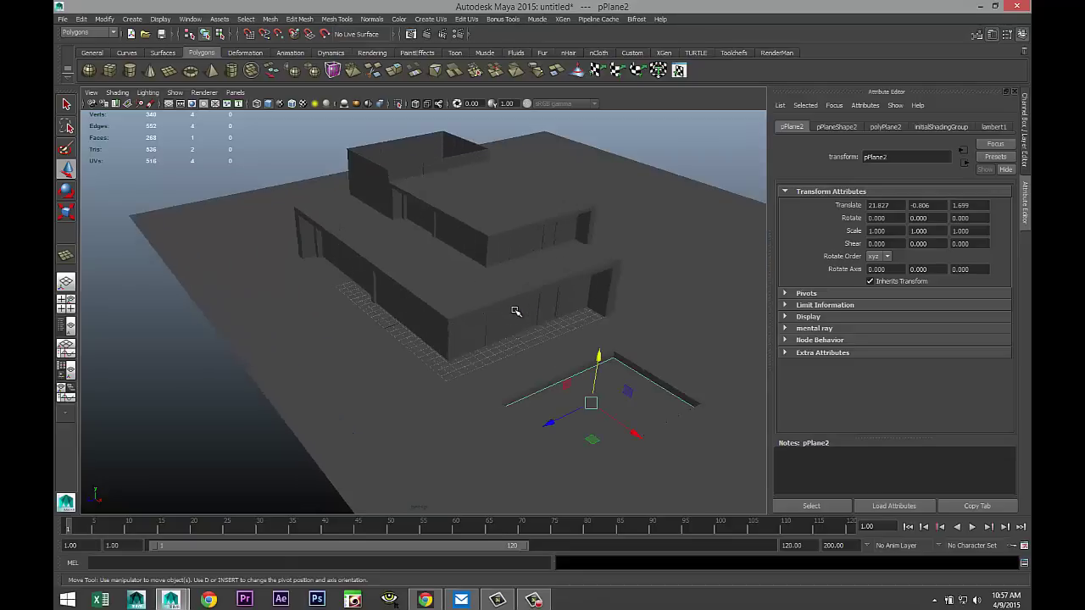
scroll(491, 341, down, 5)
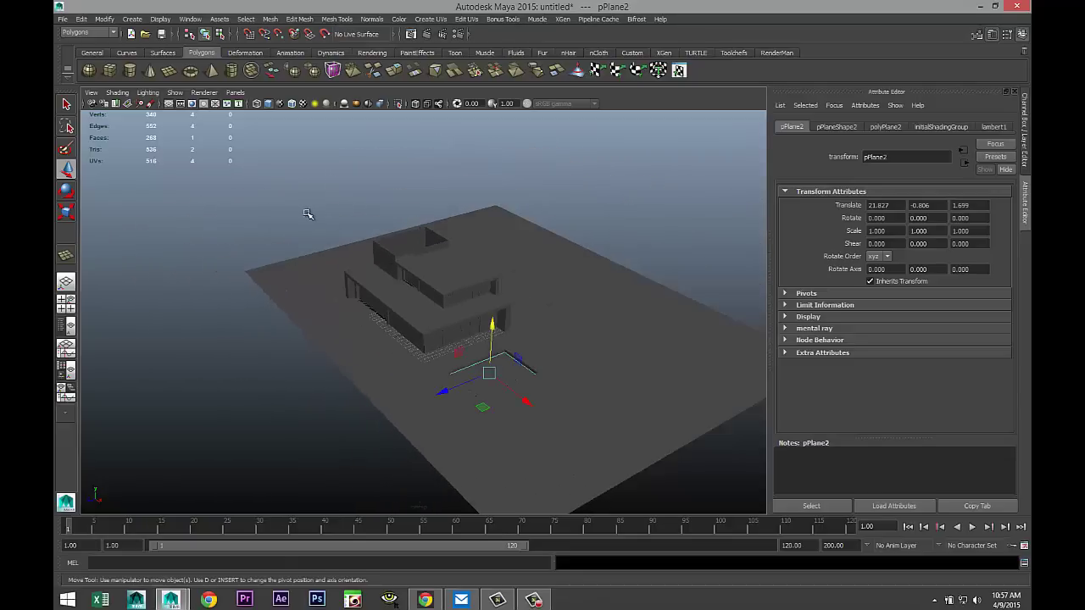
drag(308, 214, 508, 366)
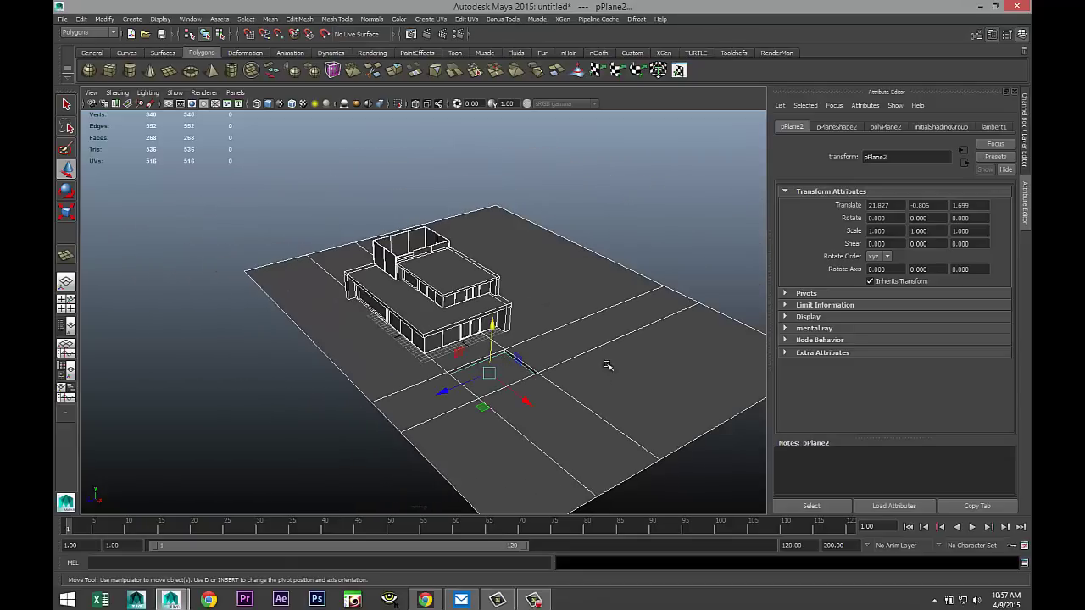
click(269, 18)
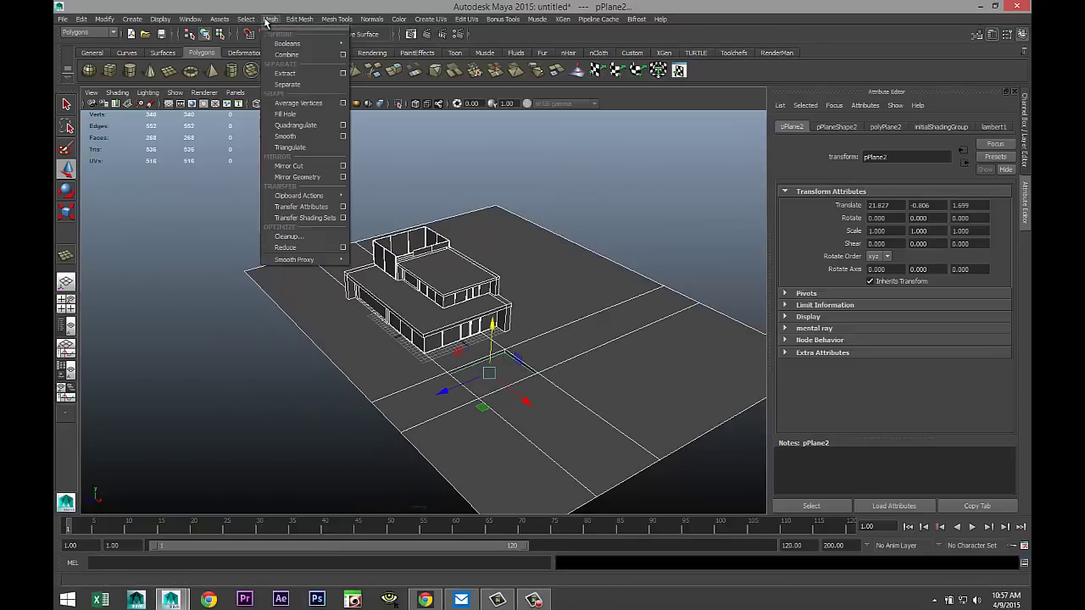
click(286, 85)
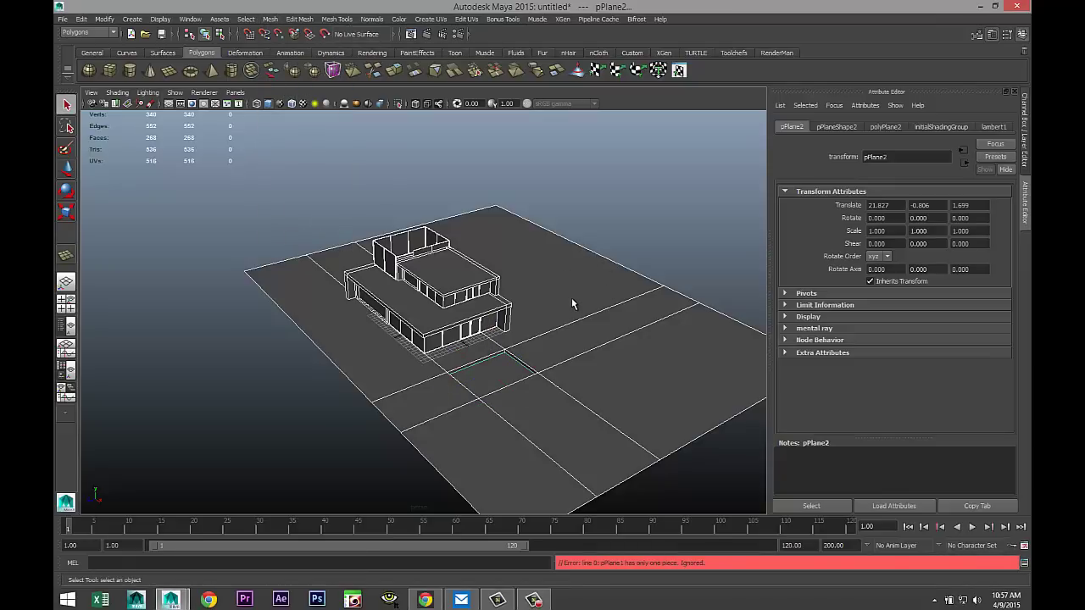
right_drag(571, 298, 567, 294)
key(5)
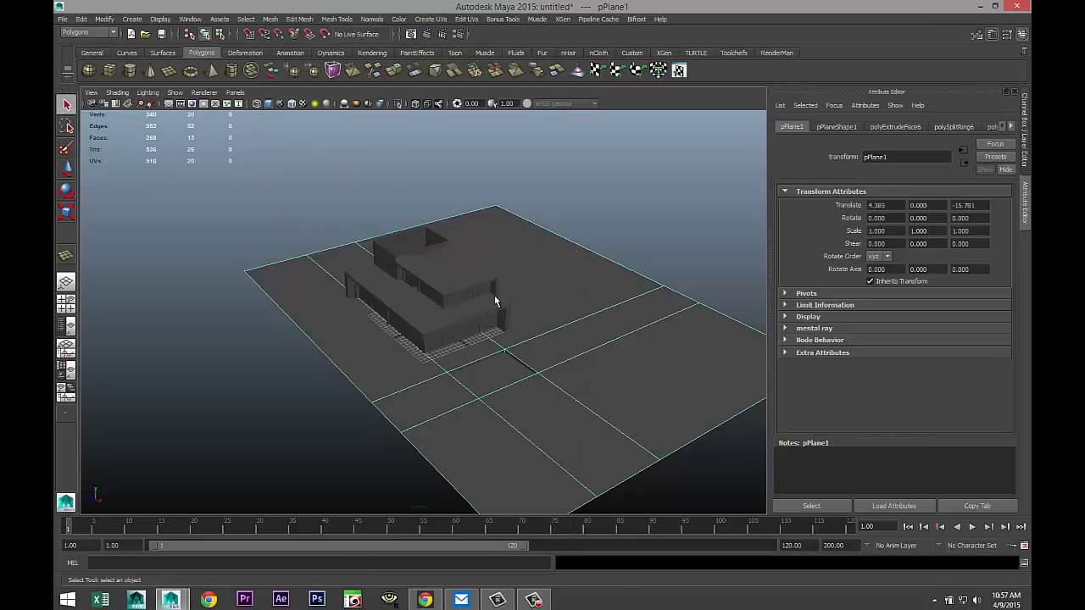
click(471, 301)
click(348, 252)
drag(222, 187, 563, 410)
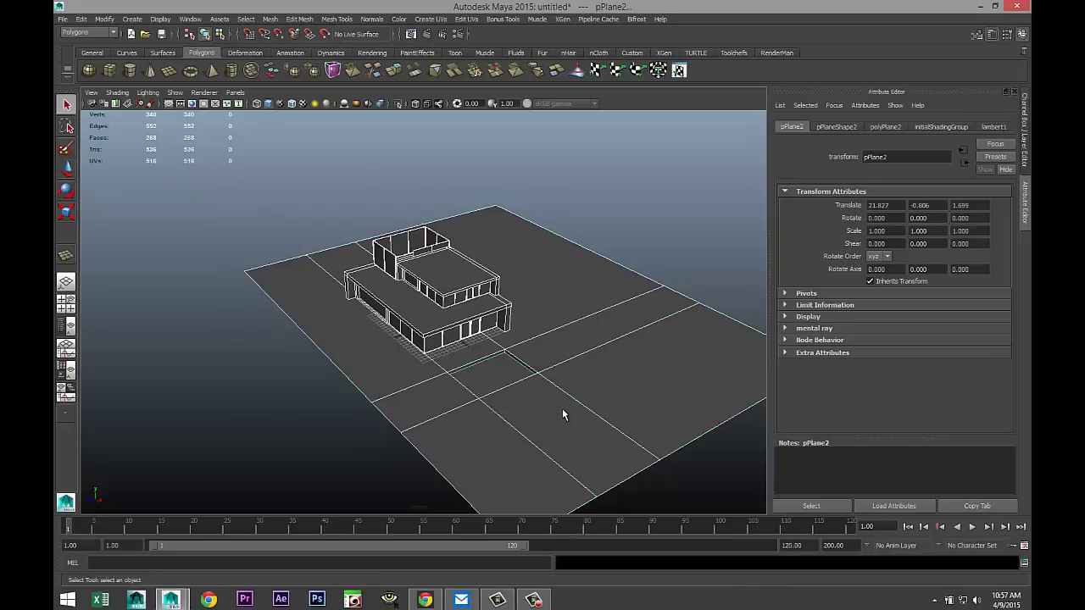
scroll(527, 393, up, 5)
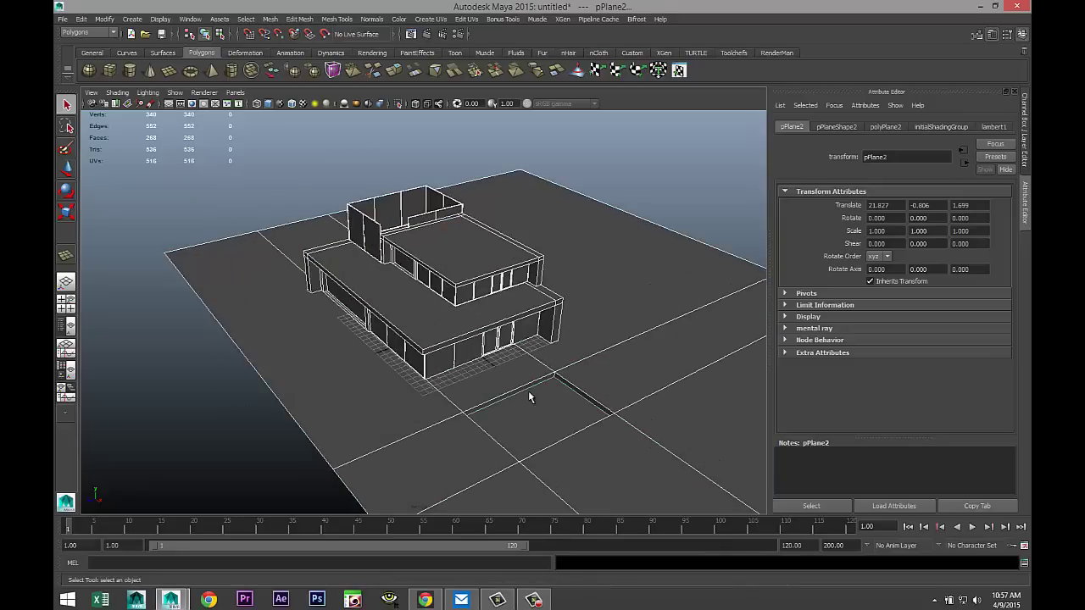
Step: Assign a new Lambert material to the roof slabs of the lower and middle levels
click(514, 239)
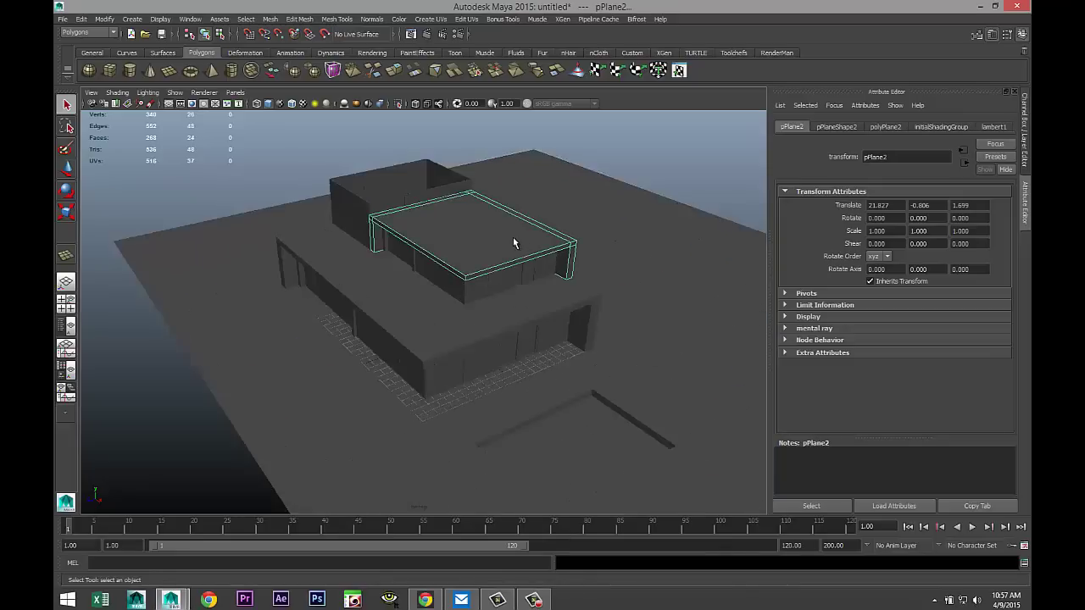
click(435, 339)
alt+drag(435, 339, 487, 357)
scroll(492, 359, up, 3)
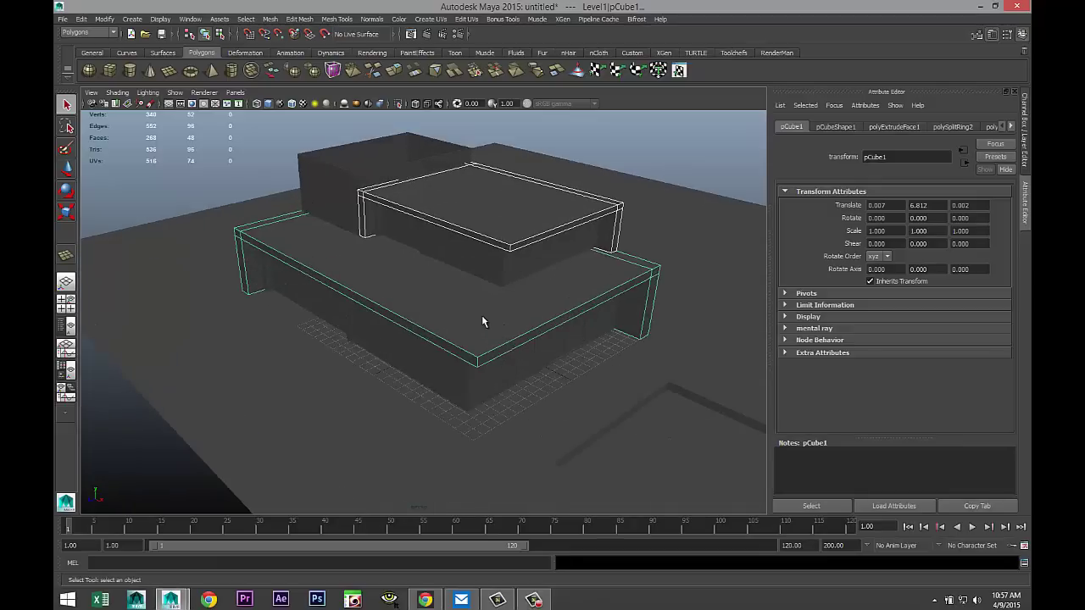
right_drag(479, 317, 489, 545)
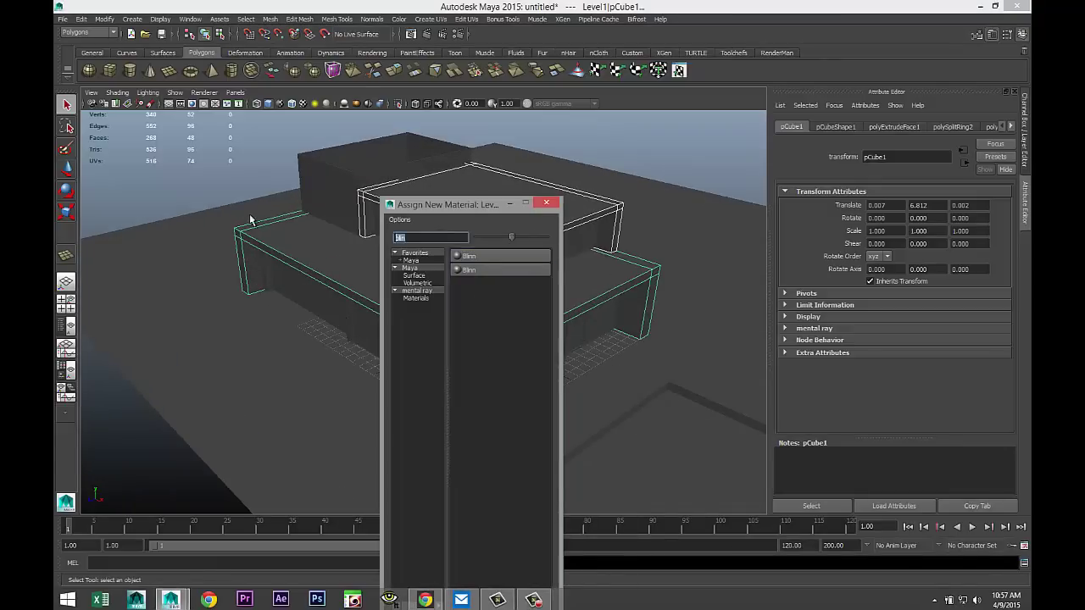
text(la)
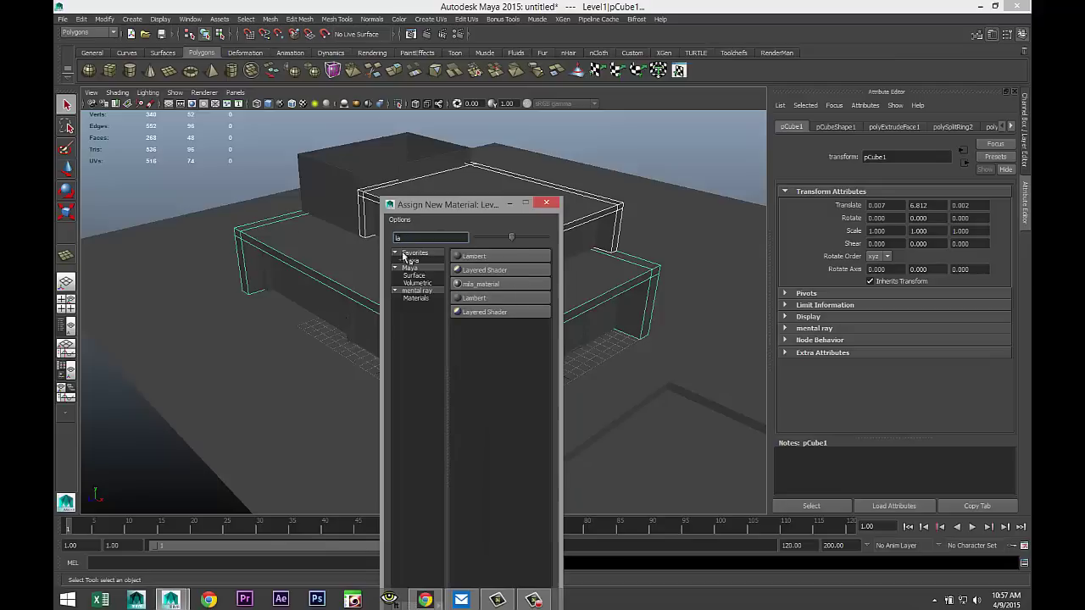
click(468, 256)
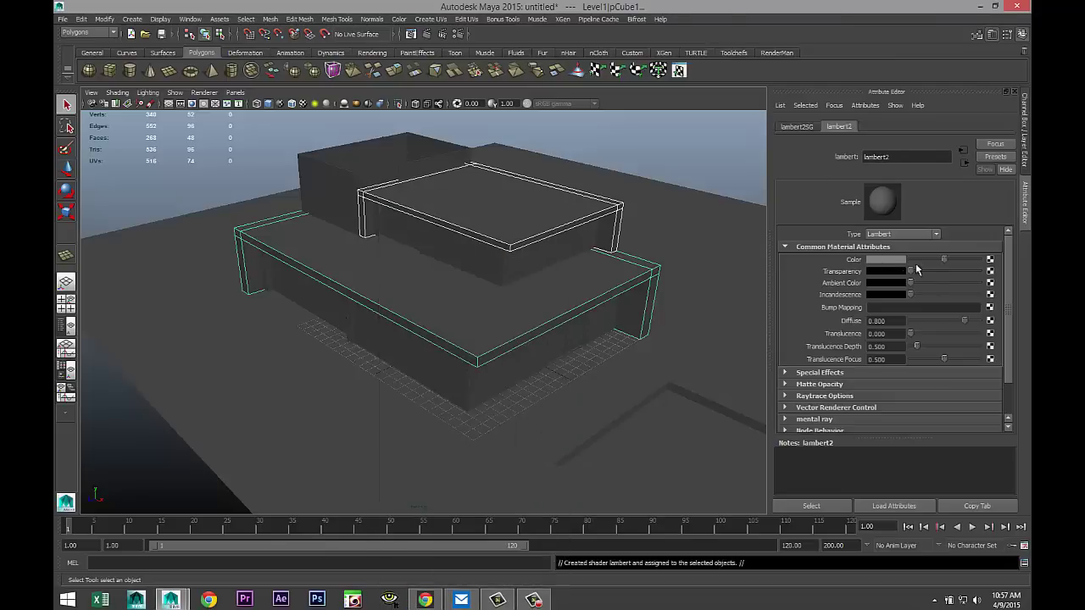
Step: Set the color of the roof slabs' new Lambert material to white
drag(945, 263, 989, 260)
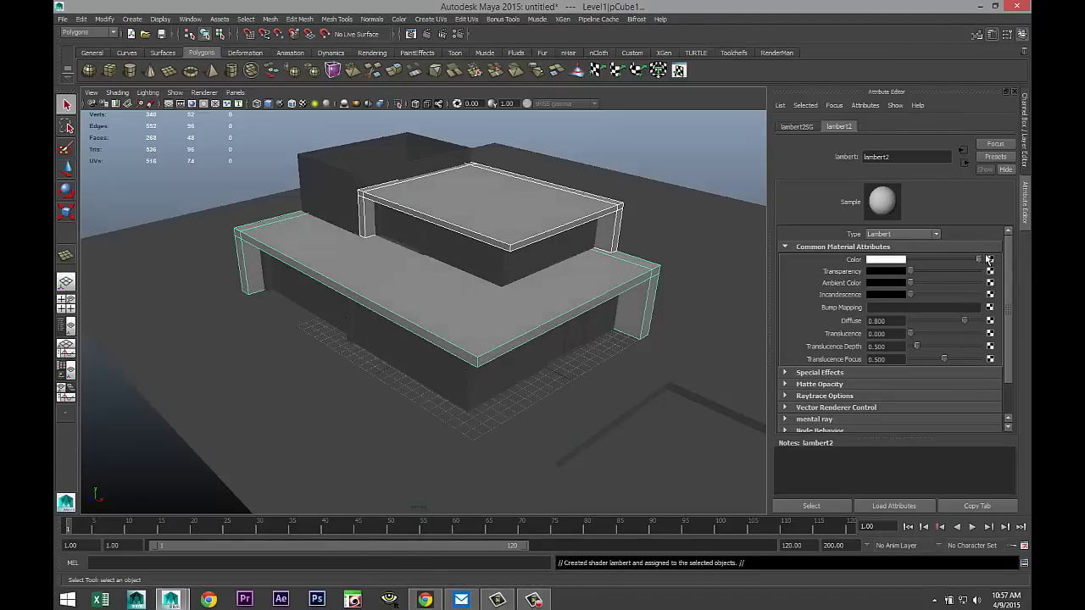
Step: Select the frame faces around the first pane of the middle level's two-pane door in face mode
alt+drag(536, 348, 493, 421)
scroll(498, 401, up, 5)
scroll(498, 401, up, 4)
alt+middle_drag(534, 400, 442, 377)
scroll(445, 377, down, 3)
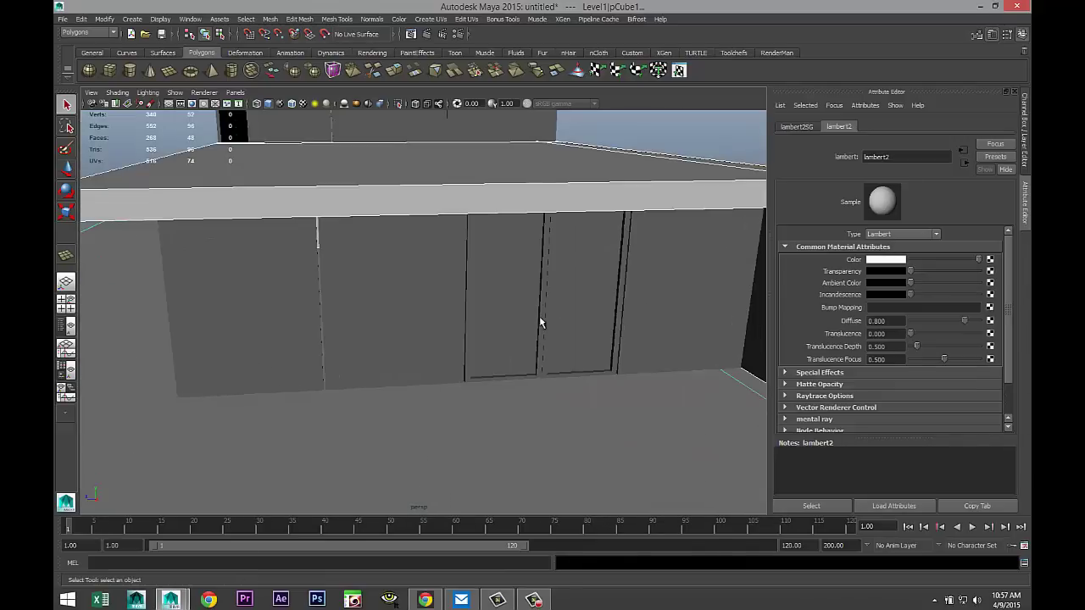
click(541, 323)
scroll(567, 401, up, 2)
alt+middle_drag(567, 402, 496, 376)
right_click(468, 410)
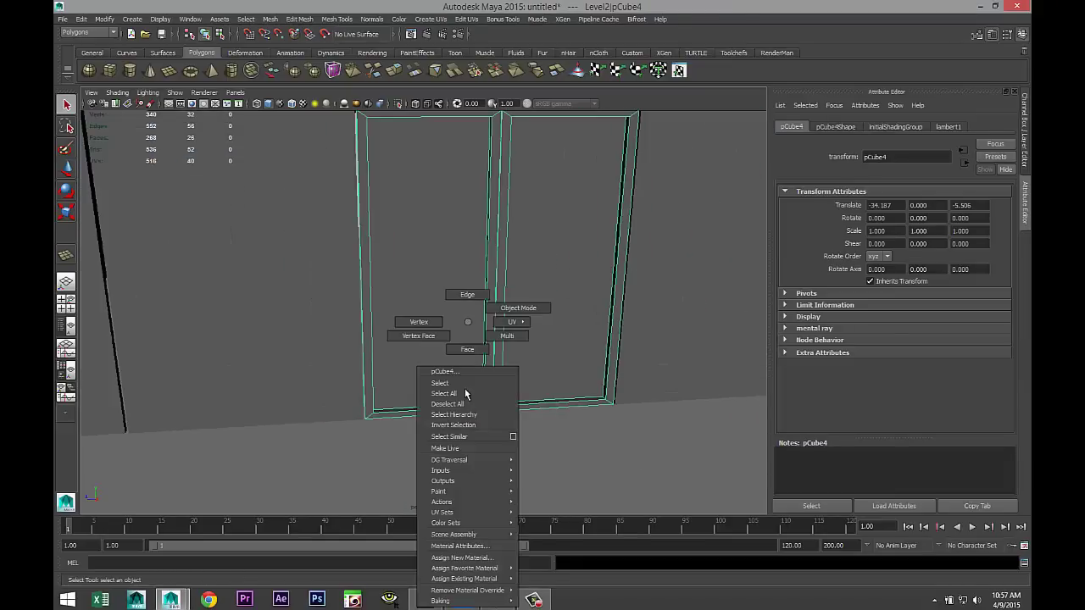
click(470, 358)
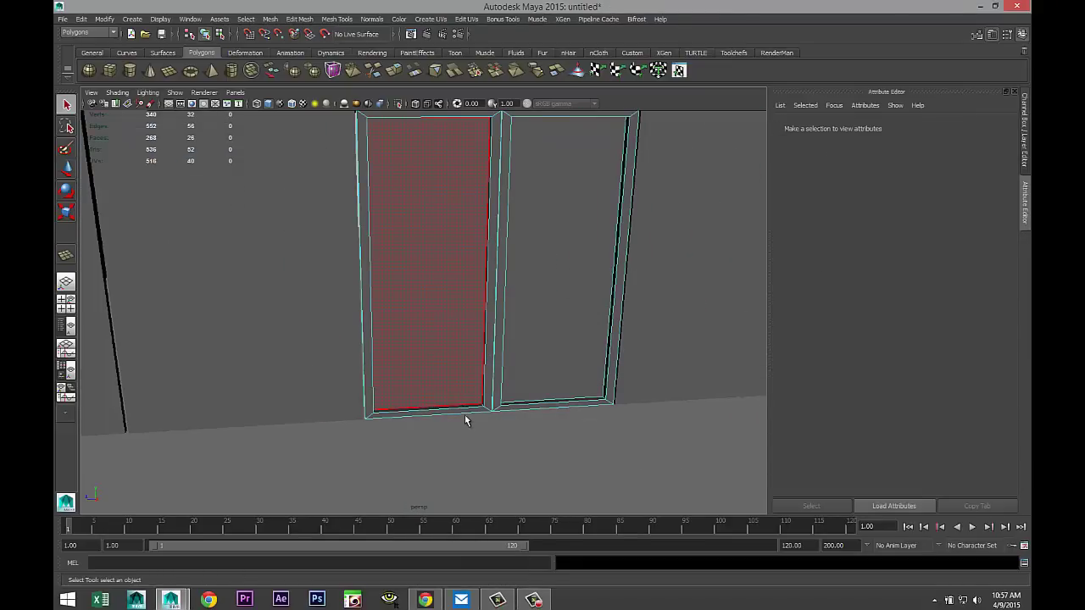
click(465, 416)
double_click(373, 413)
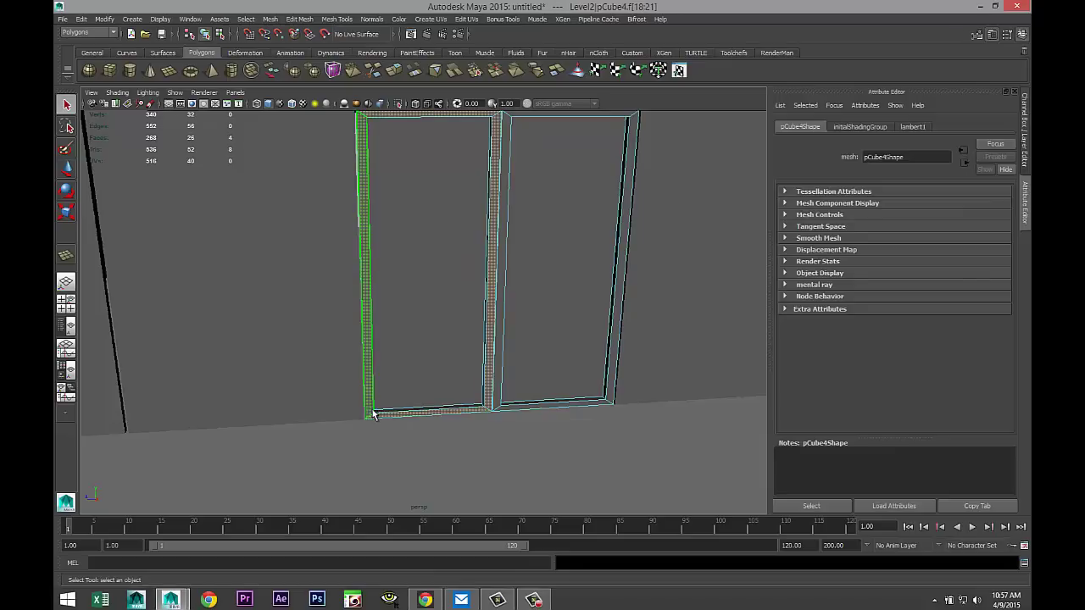
Step: Add the second pane's frame faces and the inner edge faces of both panes to the middle door's face selection
shift+click(523, 409)
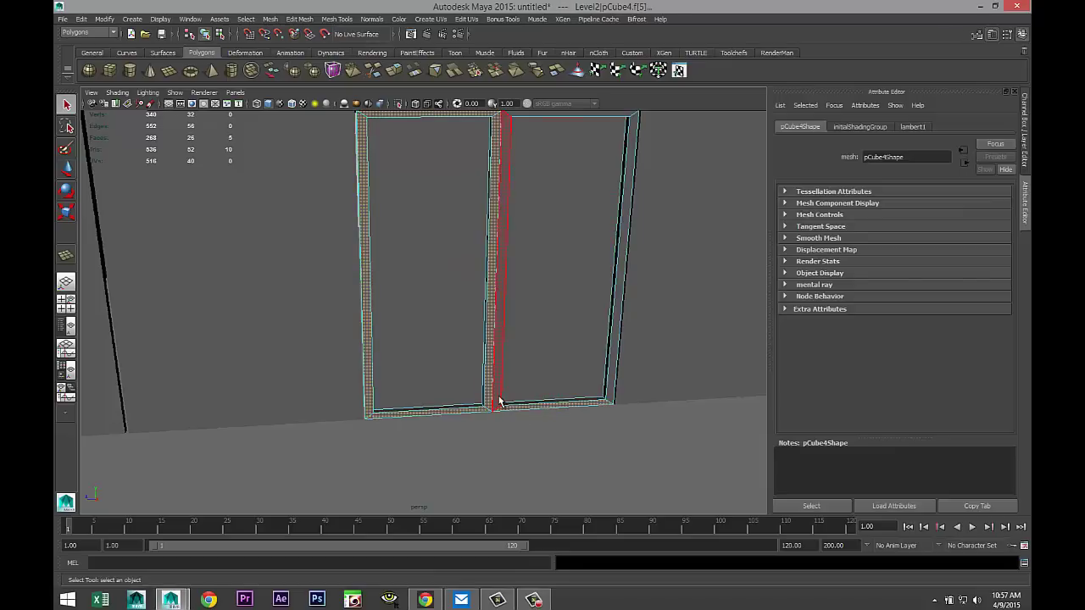
shift+double_click(500, 402)
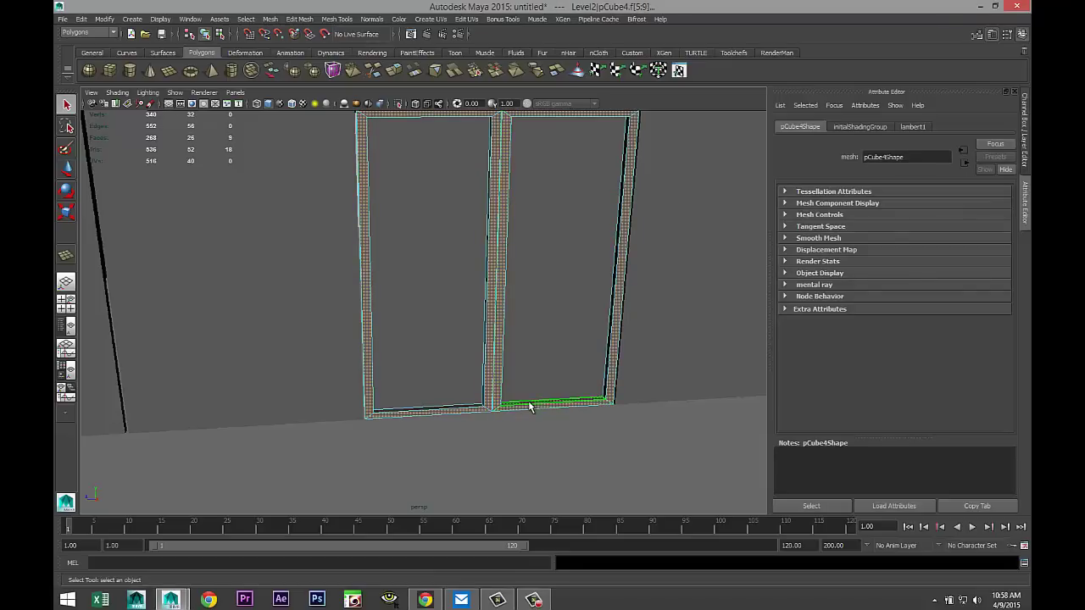
shift+double_click(605, 397)
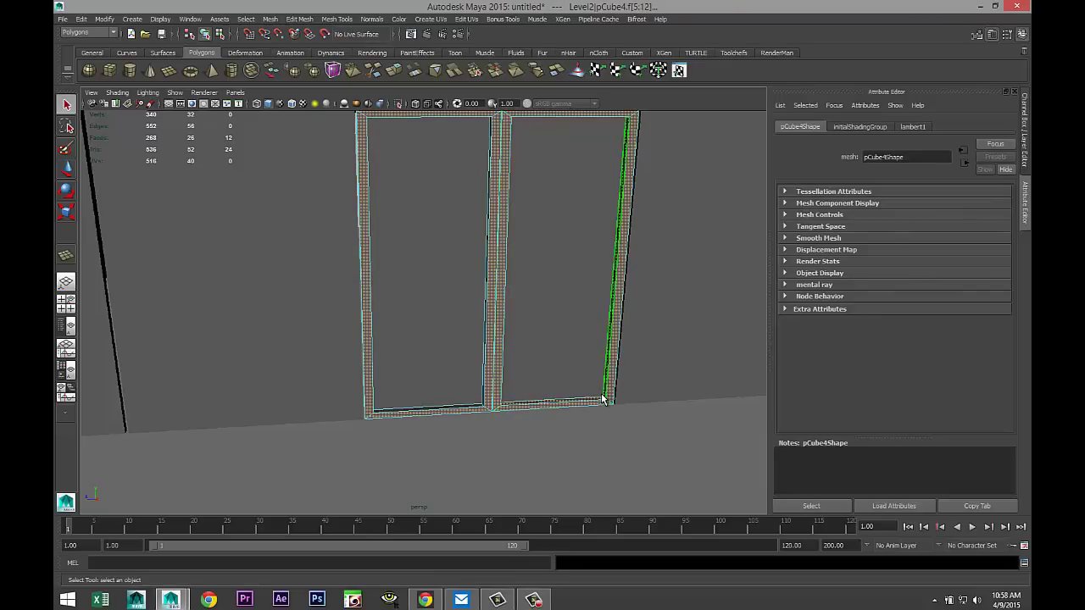
shift+click(462, 412)
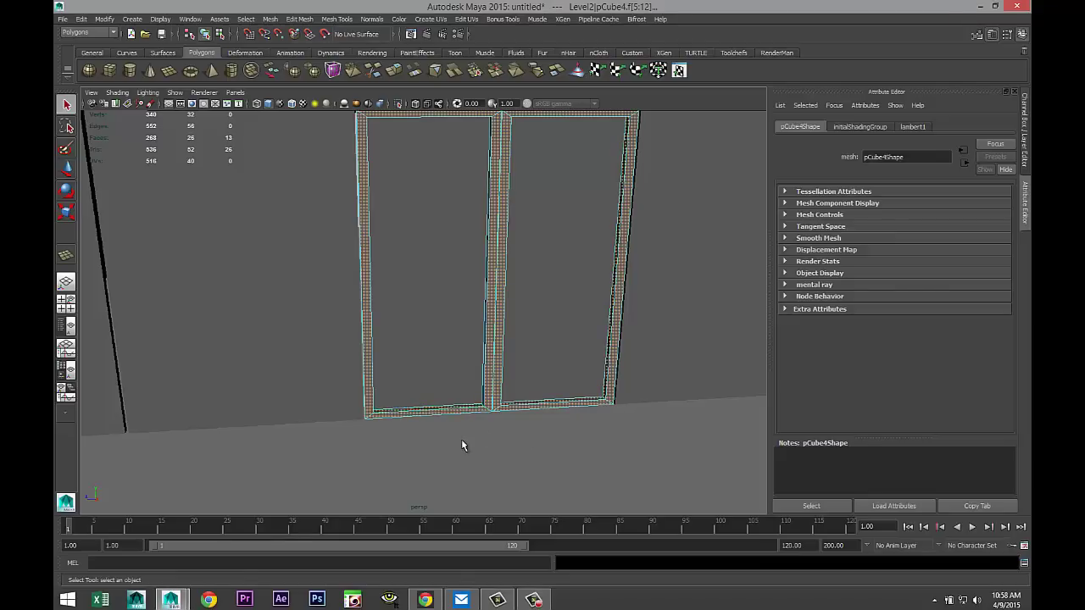
alt+drag(462, 445, 486, 440)
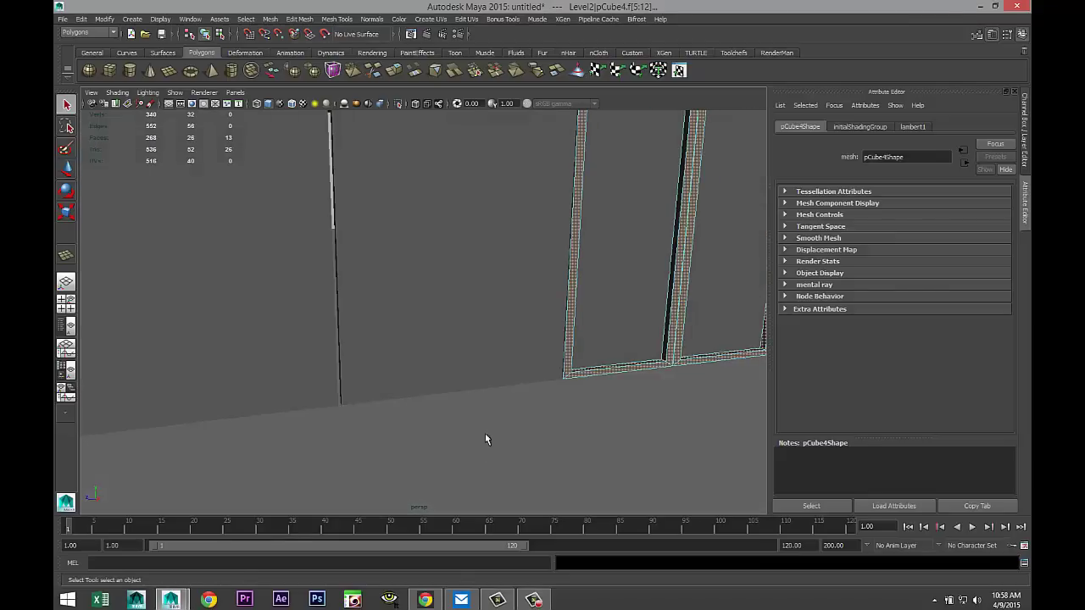
shift+double_click(664, 352)
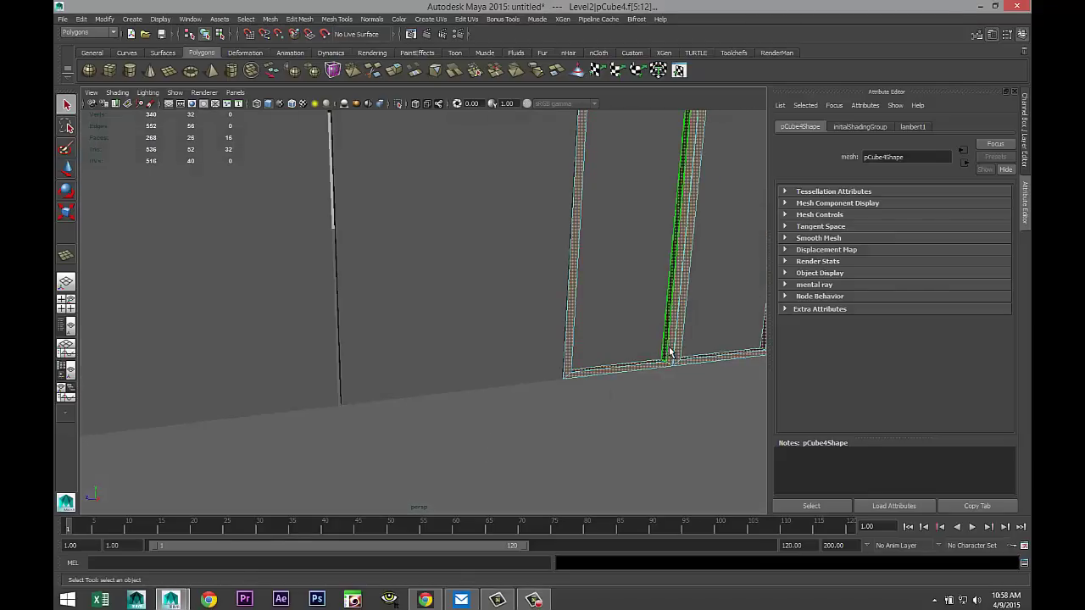
Step: Assign a new mia_material_x material to the selected door frame faces
right_drag(670, 351, 656, 556)
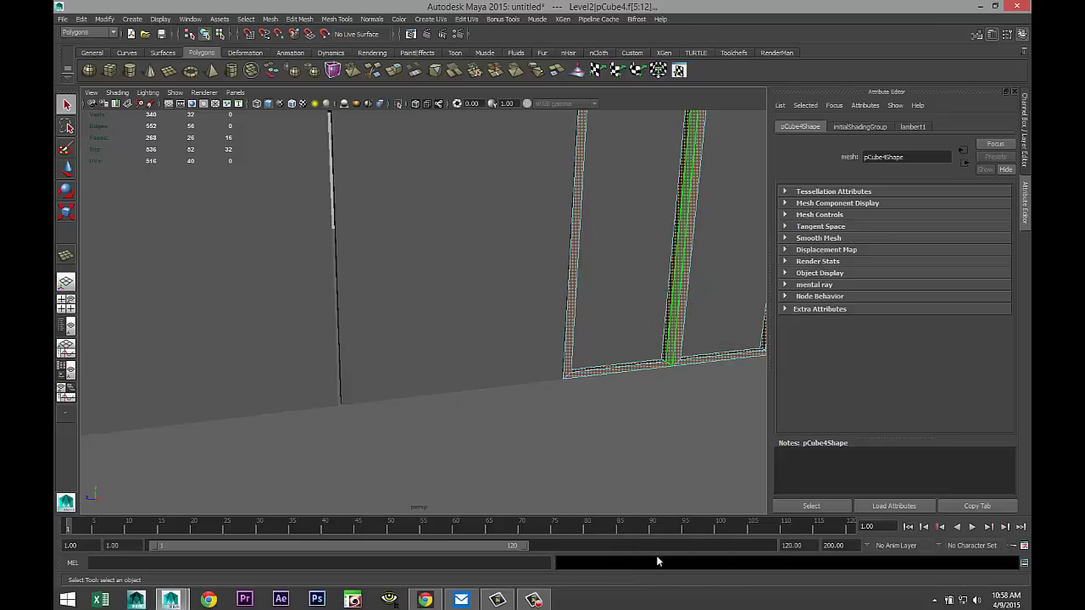
text(l)
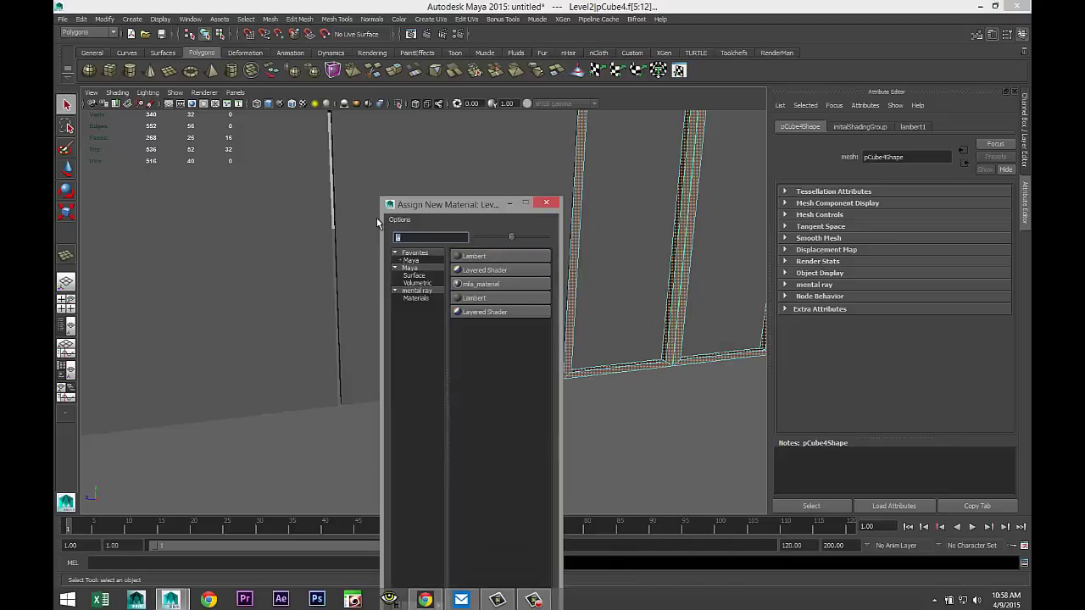
text(amia)
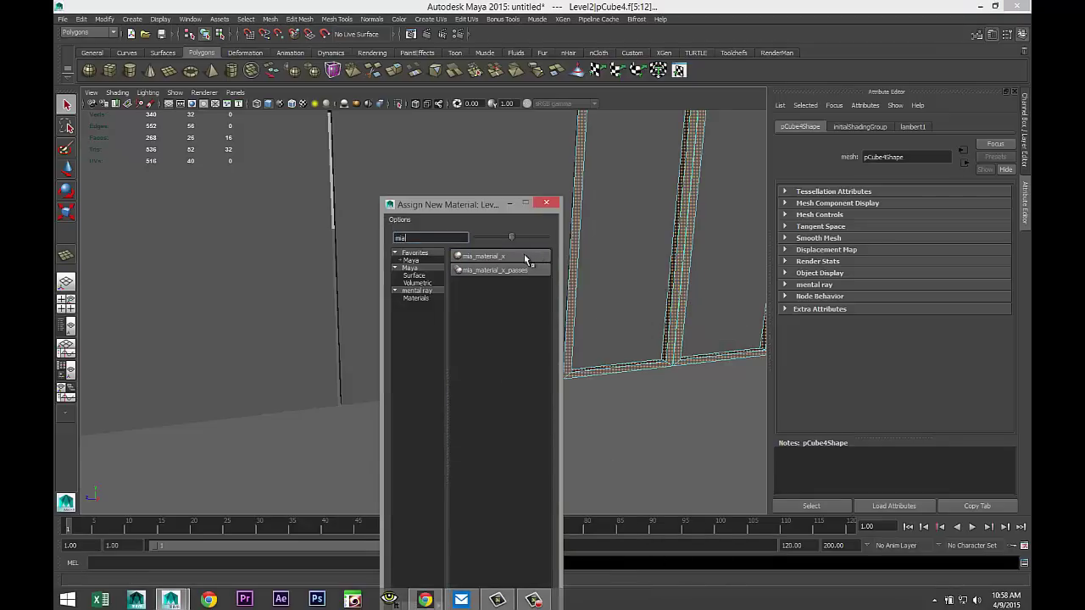
click(523, 253)
Step: Apply the Chrome preset to the door frame's mia_material_x with a 75% blend
click(870, 127)
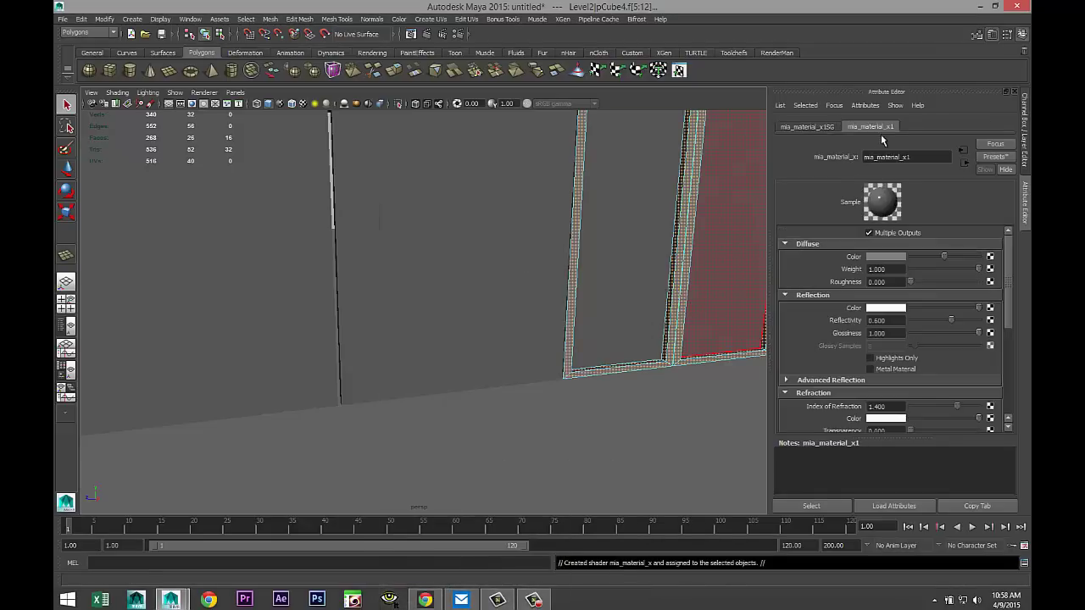
click(995, 157)
mouse_move(937, 187)
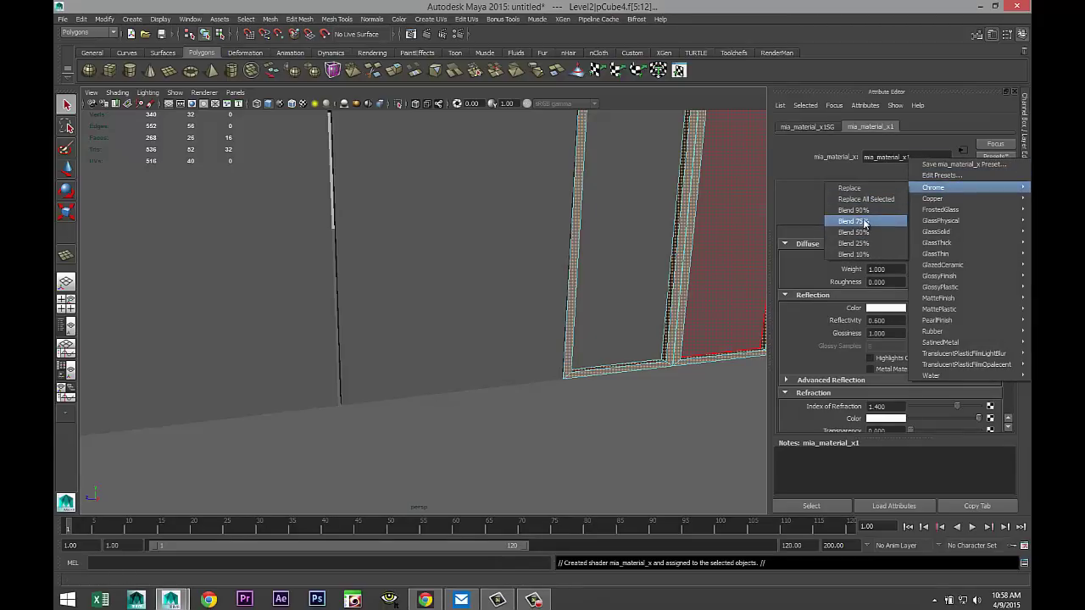
click(864, 220)
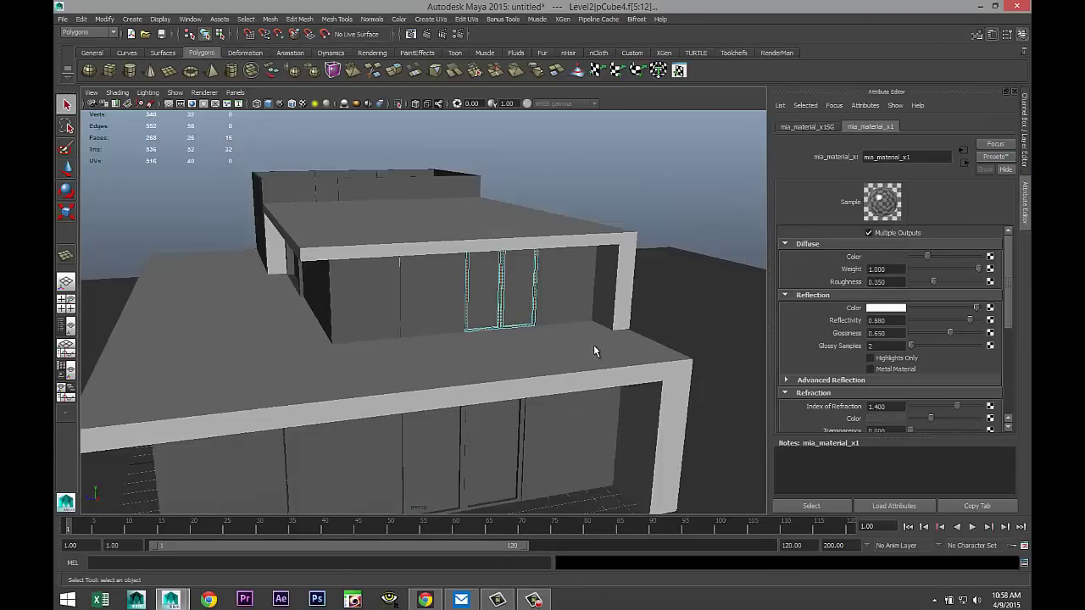
Step: Select the frame faces around the first pane of the lower level's two-pane door in face mode
scroll(593, 345, up, 10)
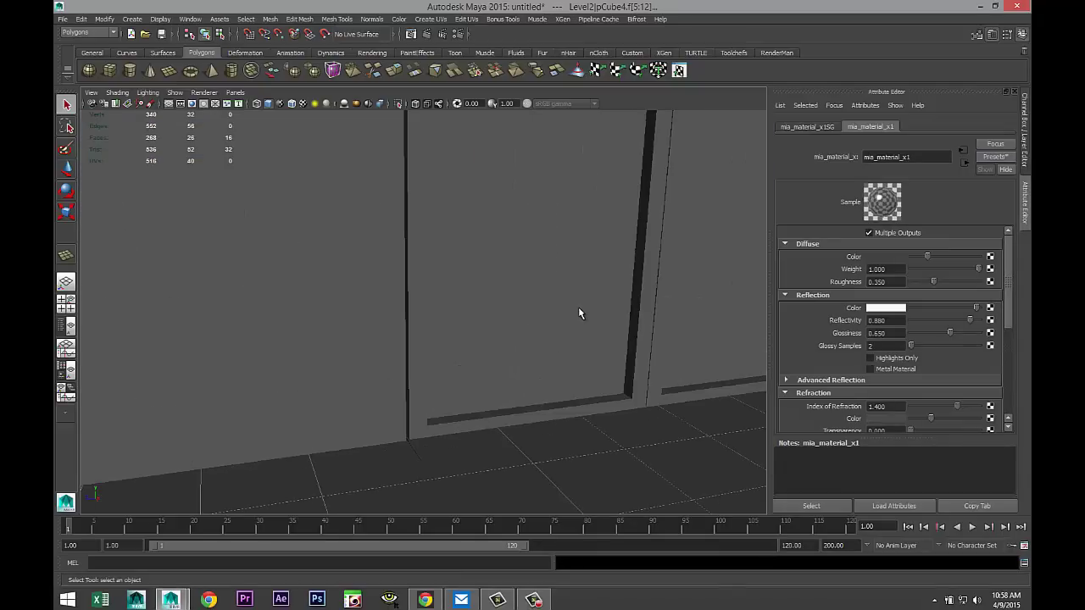
scroll(580, 314, down, 3)
click(547, 292)
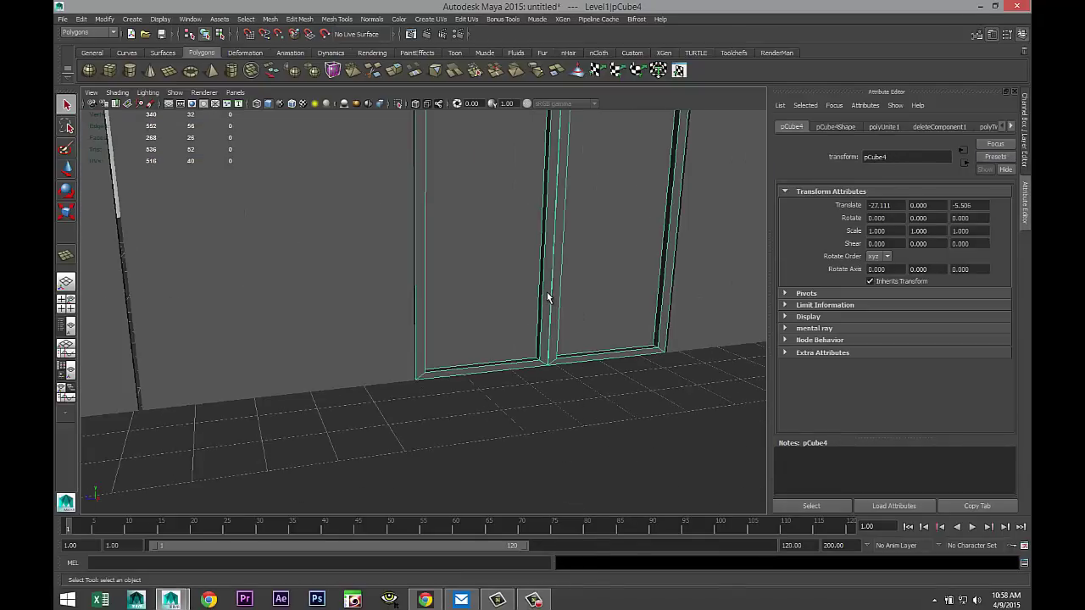
right_drag(547, 292, 535, 373)
click(526, 367)
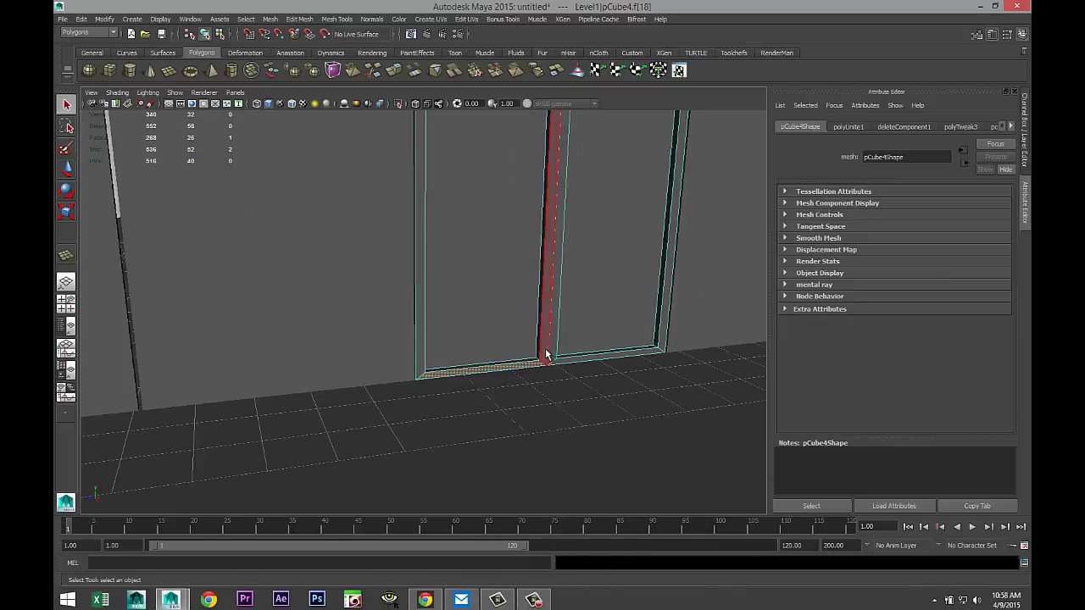
shift+double_click(544, 353)
Step: Add the lower door's remaining frame and inner edge faces, and assign the existing mia_material_x frame material to the selection
shift+click(569, 362)
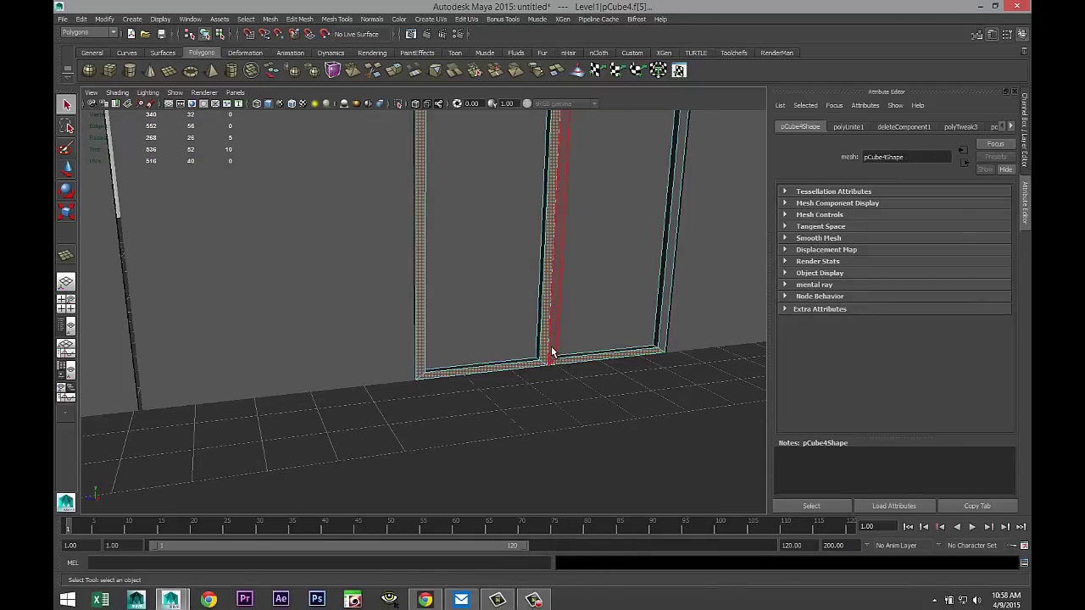
shift+double_click(552, 353)
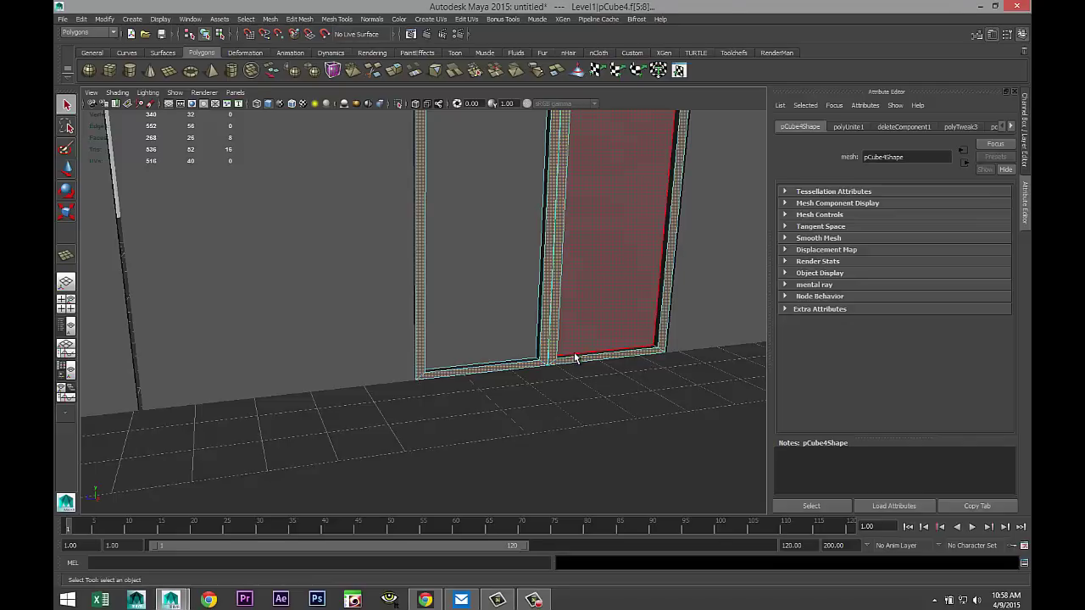
shift+click(575, 355)
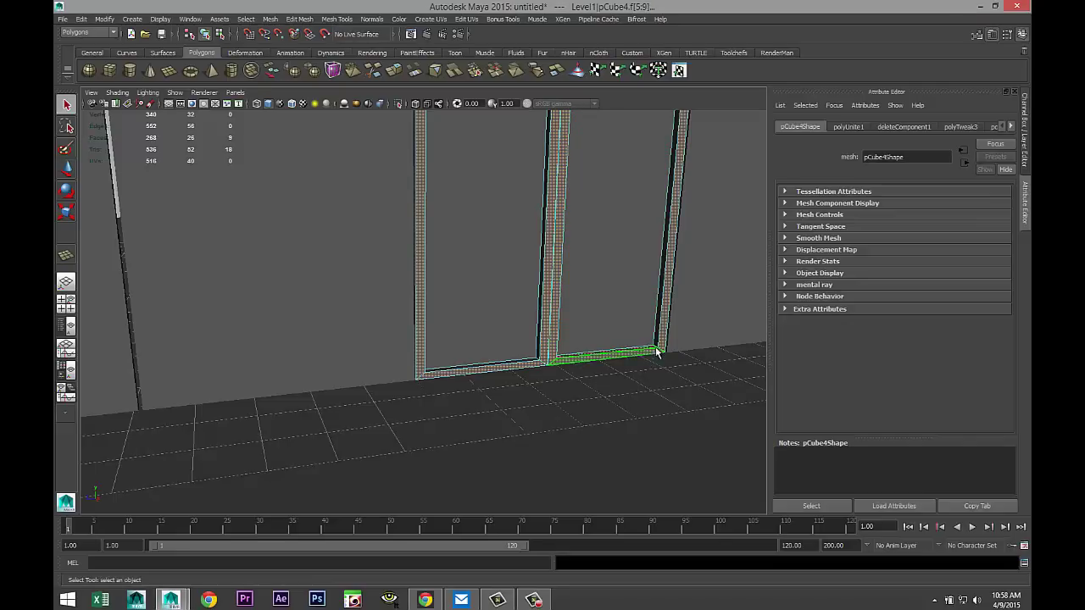
shift+double_click(654, 339)
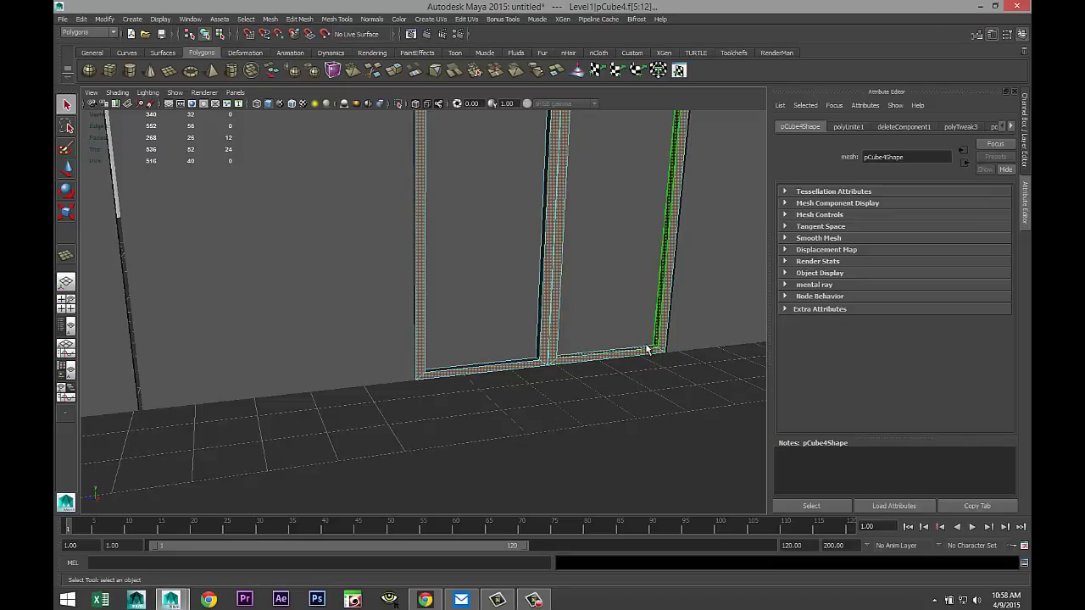
shift+click(529, 365)
shift+click(537, 356)
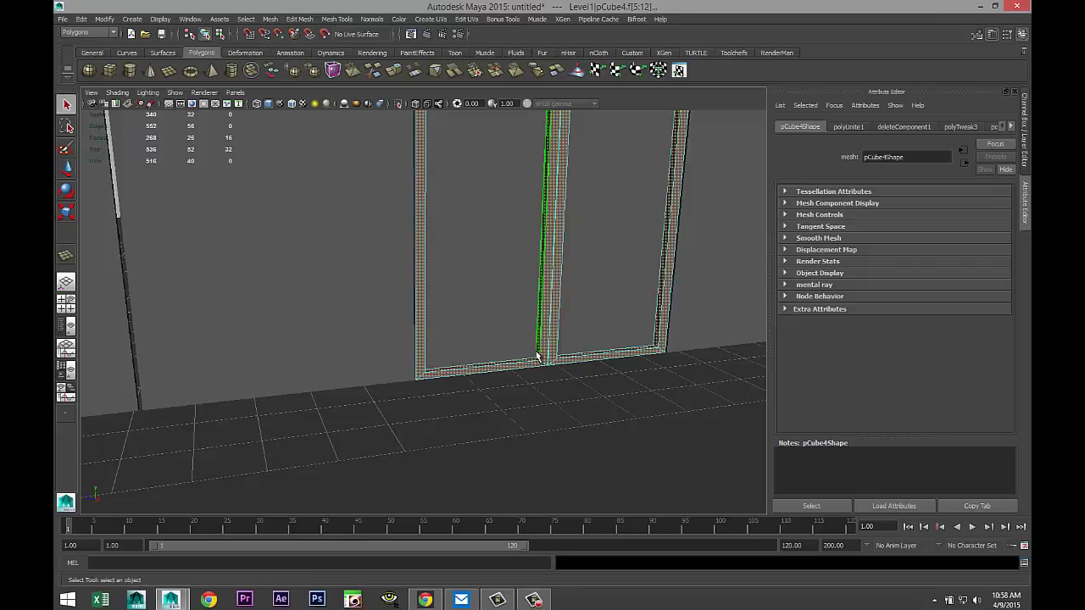
right_drag(550, 356, 618, 592)
Step: Select all the wall panels of the top level as objects
scroll(517, 420, down, 9)
alt+middle_drag(446, 402, 475, 455)
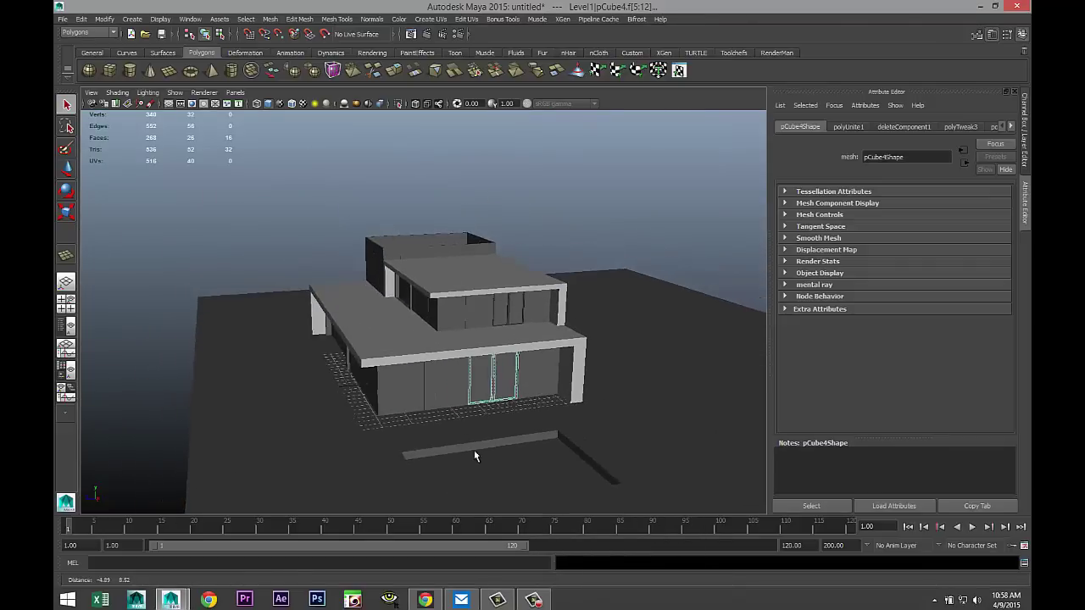
scroll(474, 451, up, 5)
alt+drag(424, 428, 472, 499)
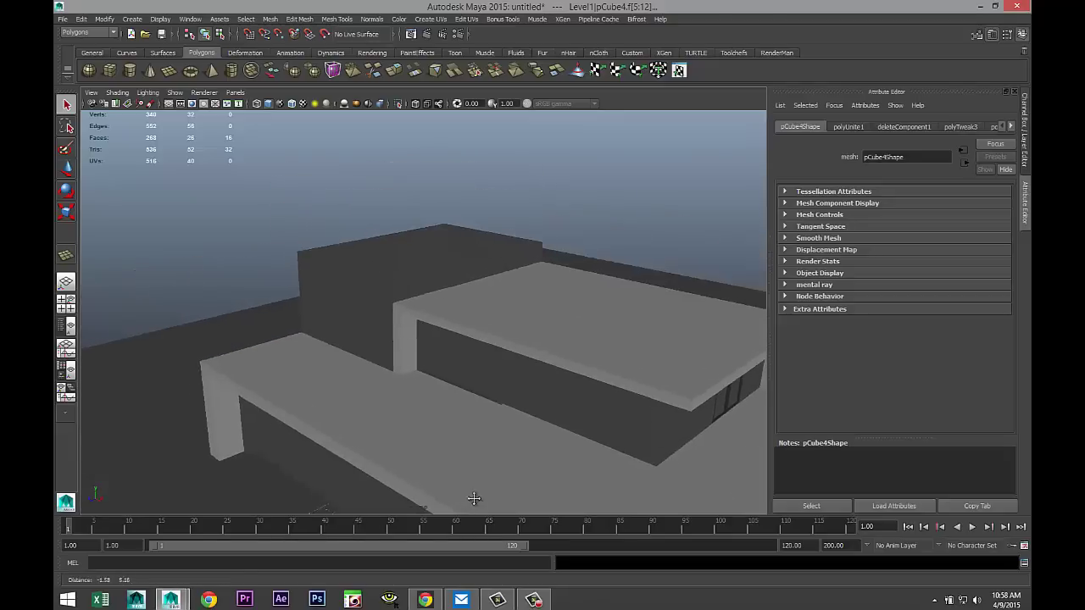
click(359, 295)
shift+click(370, 257)
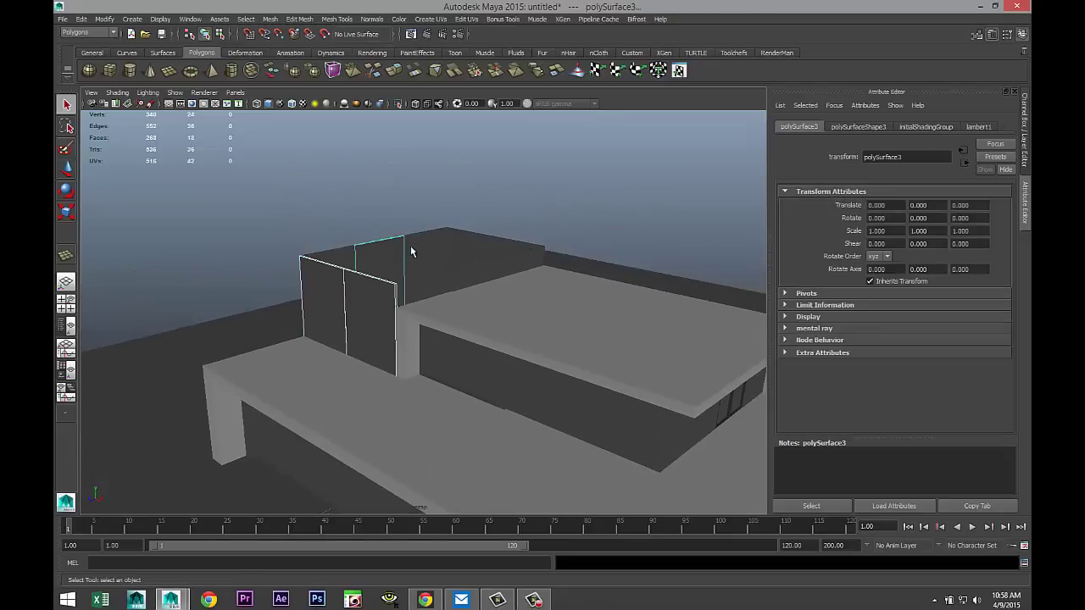
shift+click(411, 250)
shift+click(345, 258)
shift+click(489, 246)
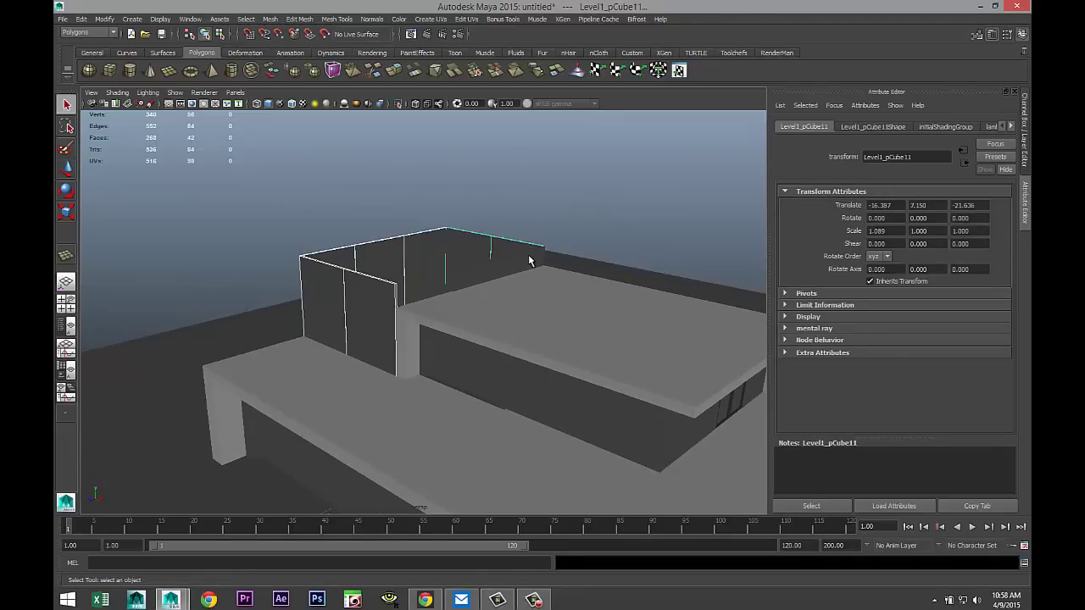
shift+click(485, 272)
Step: Add the lower level's wall panels along the long side and beside the two-pane door to the object selection
alt+drag(441, 380, 405, 321)
alt+drag(402, 364, 390, 332)
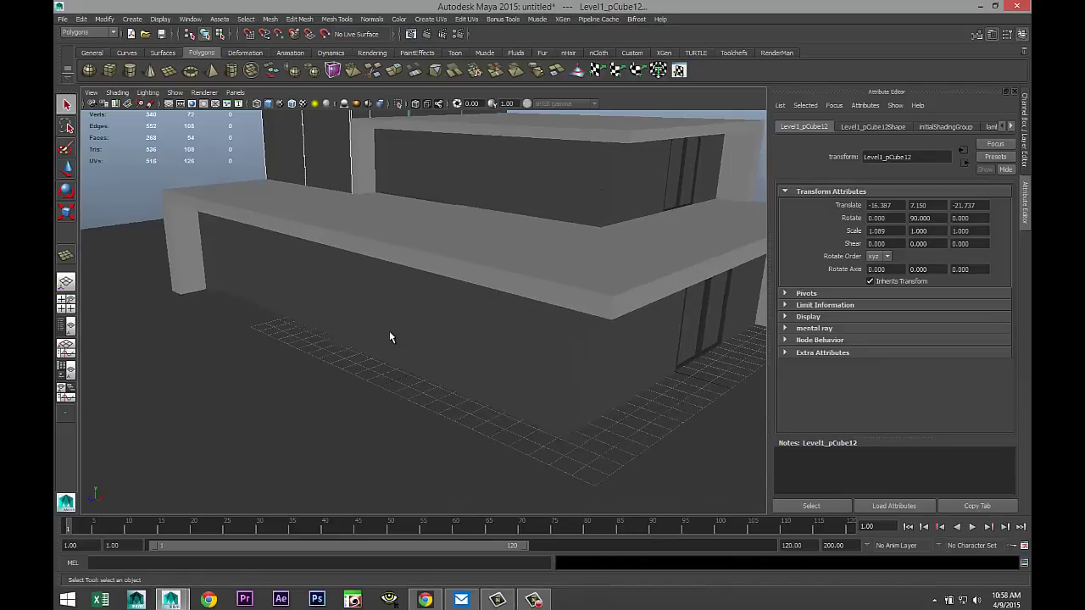
shift+click(390, 333)
click(502, 367)
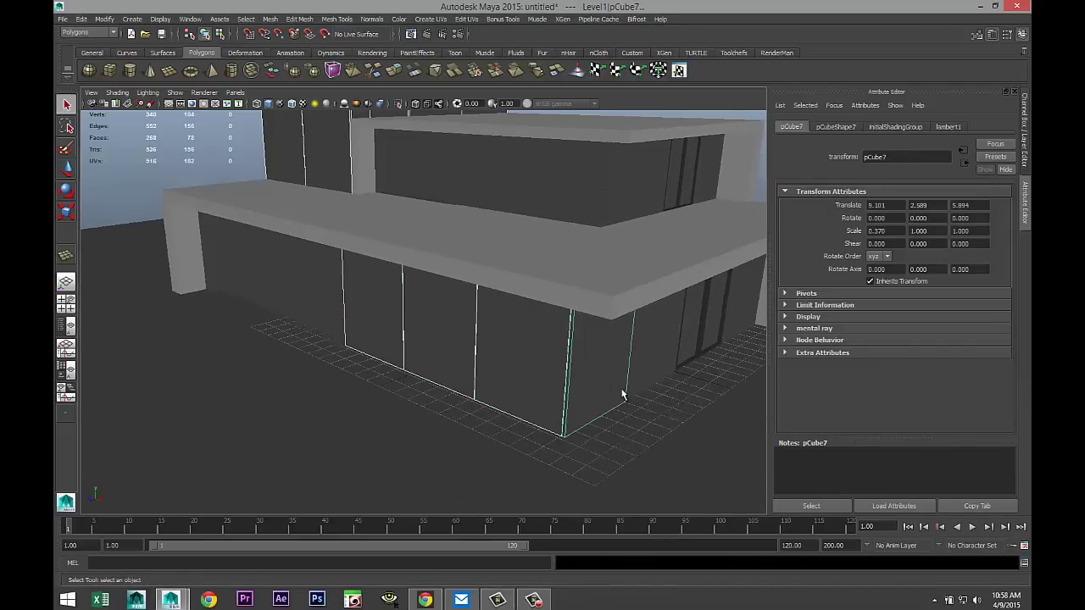
alt+drag(622, 393, 479, 393)
click(490, 388)
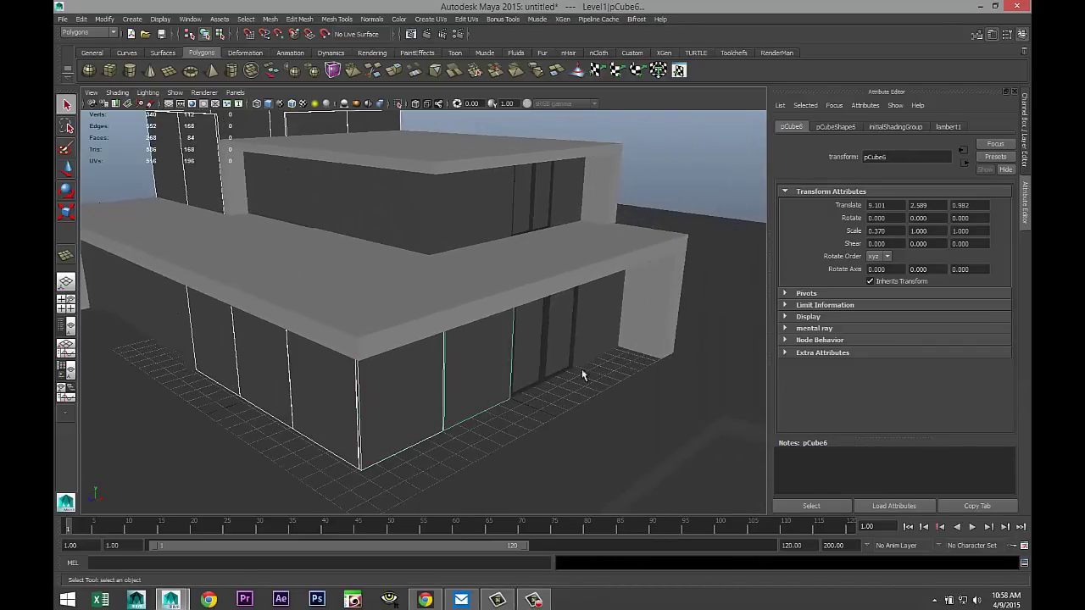
click(601, 328)
alt+drag(556, 334, 598, 322)
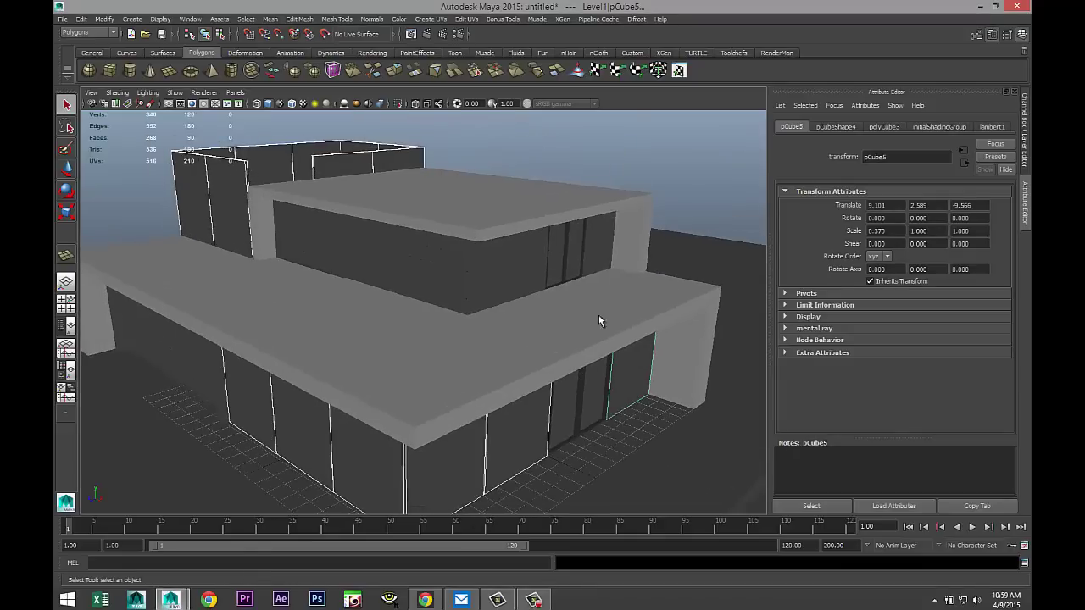
Step: Add the middle level's wall panels beside the two-pane door and along the long side, including the framed end panel, to the selection
click(602, 255)
key(shift+d)
key(shift+d)
key(shift+d)
key(shift+d)
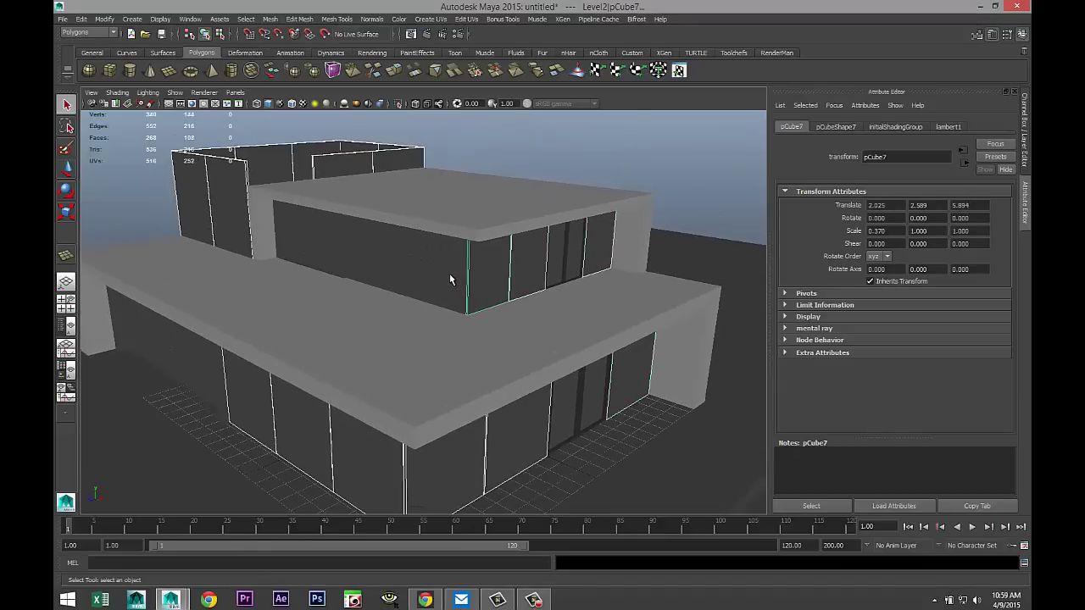
click(301, 244)
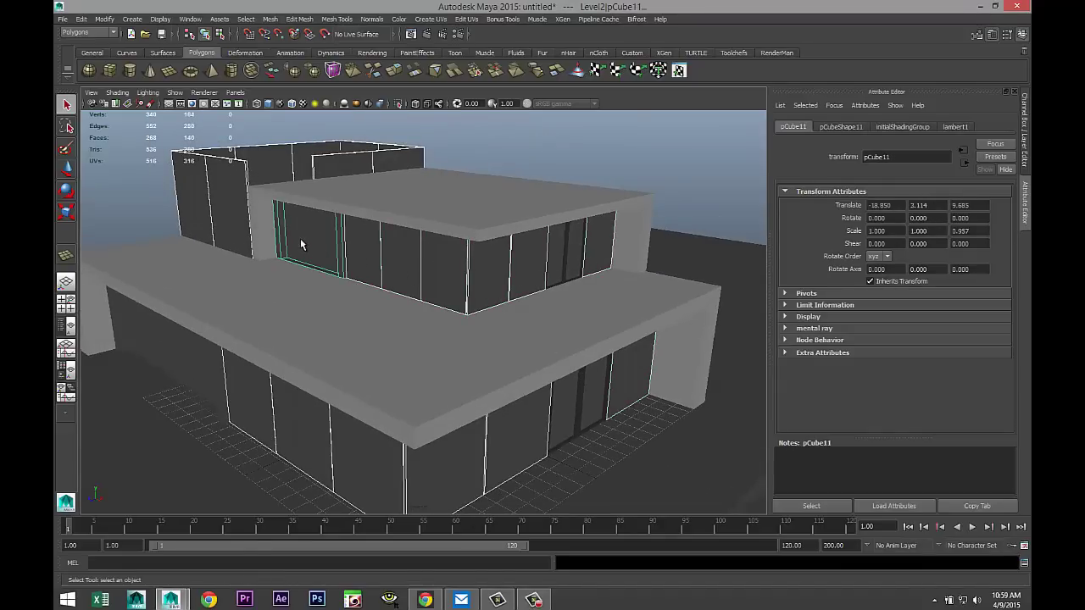
Step: Remove the middle level's framed end panel from the selection and assign a new mia_material_x to the selected wall panels
shift+click(300, 243)
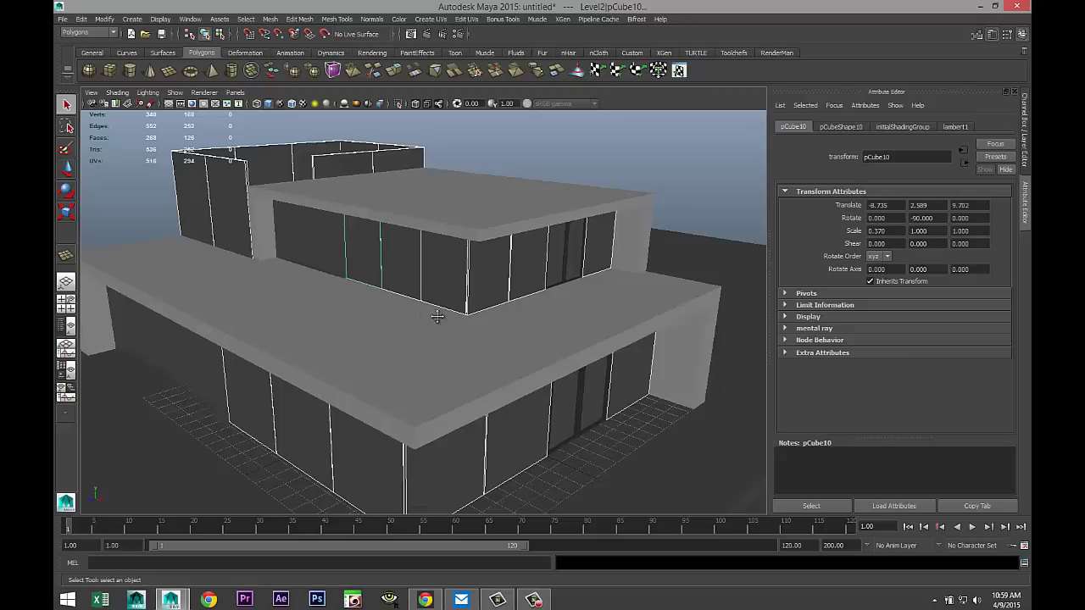
mouse_move(437, 317)
alt+middle_down()
mouse_move(453, 345)
mouse_move(477, 313)
mouse_move(434, 303)
alt+middle_up()
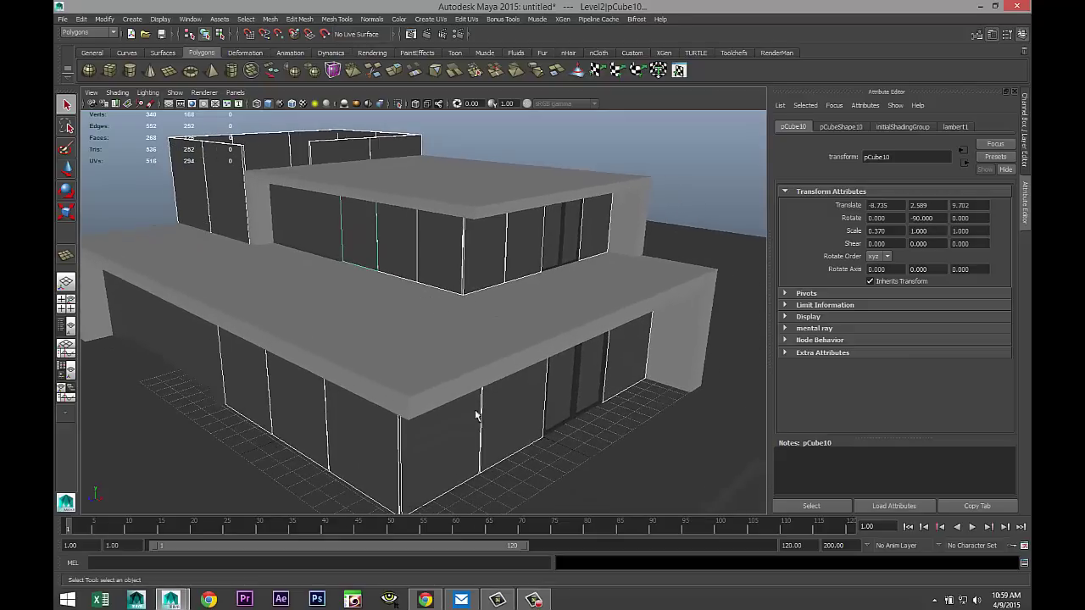
right_drag(500, 435, 501, 563)
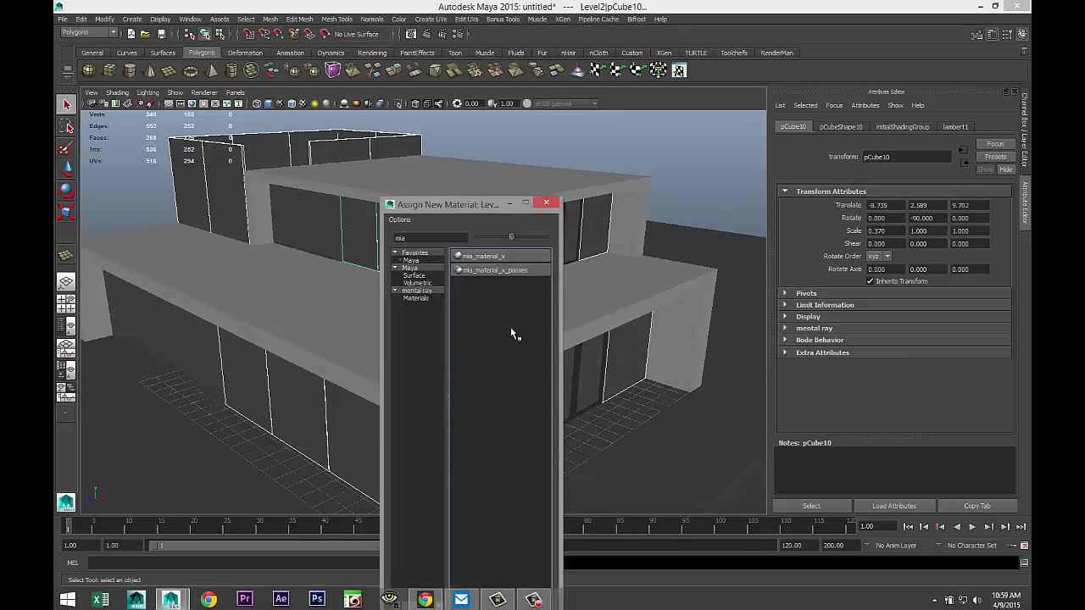
click(483, 256)
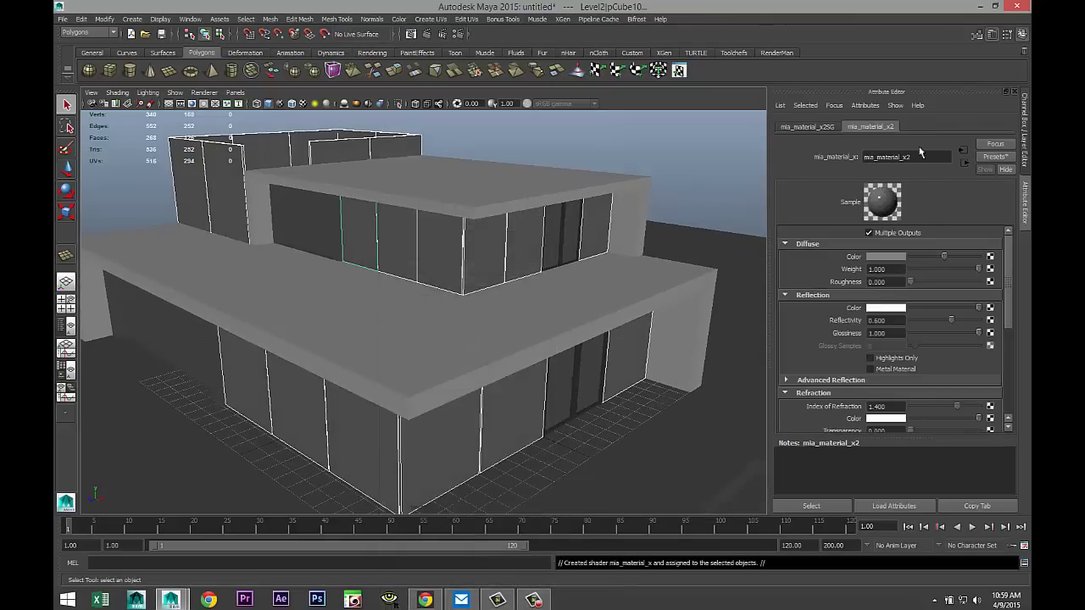
Step: Replace the new material's settings with the GlassSolid preset and open its refraction color
click(992, 160)
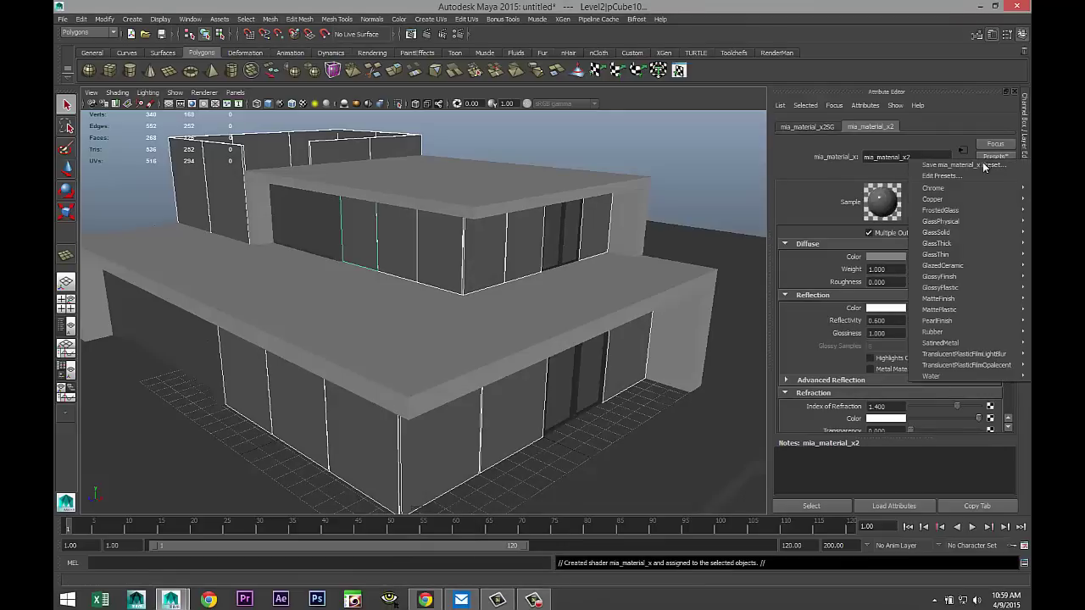
mouse_move(953, 250)
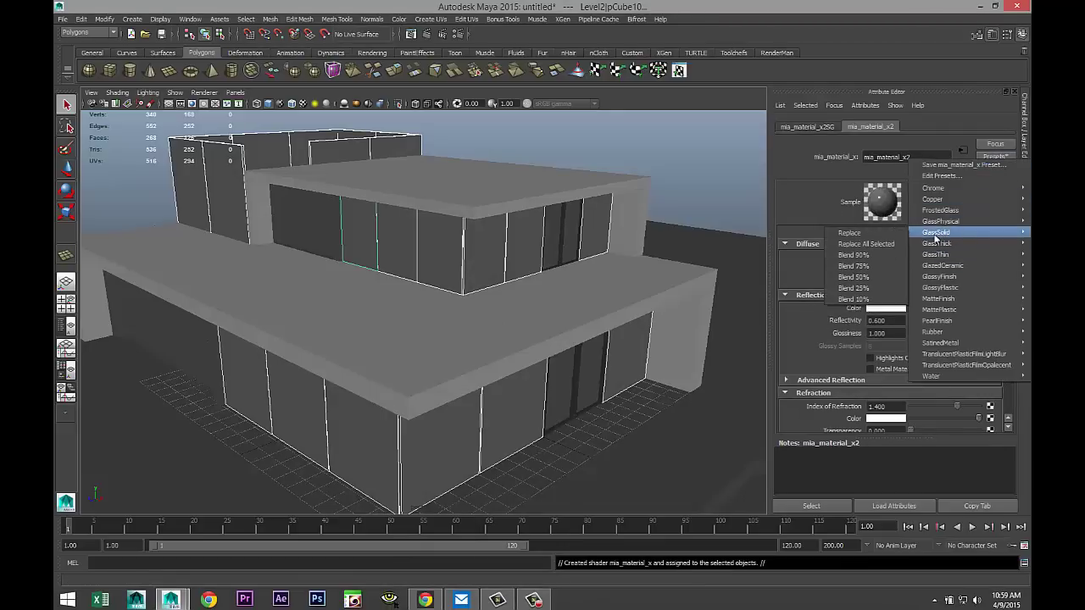
click(889, 232)
scroll(920, 367, down, 3)
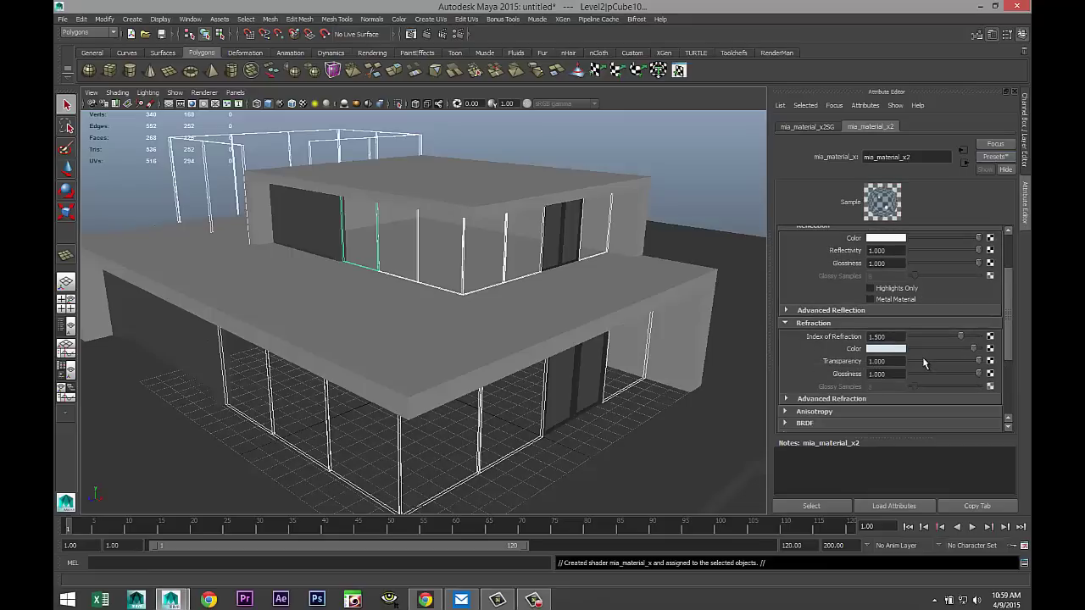
click(885, 348)
Step: Select the two pane faces of the middle level's door and assign the existing glass material mia_material_x2 to them
alt+drag(530, 306, 452, 339)
scroll(453, 340, up, 5)
right_click(531, 214)
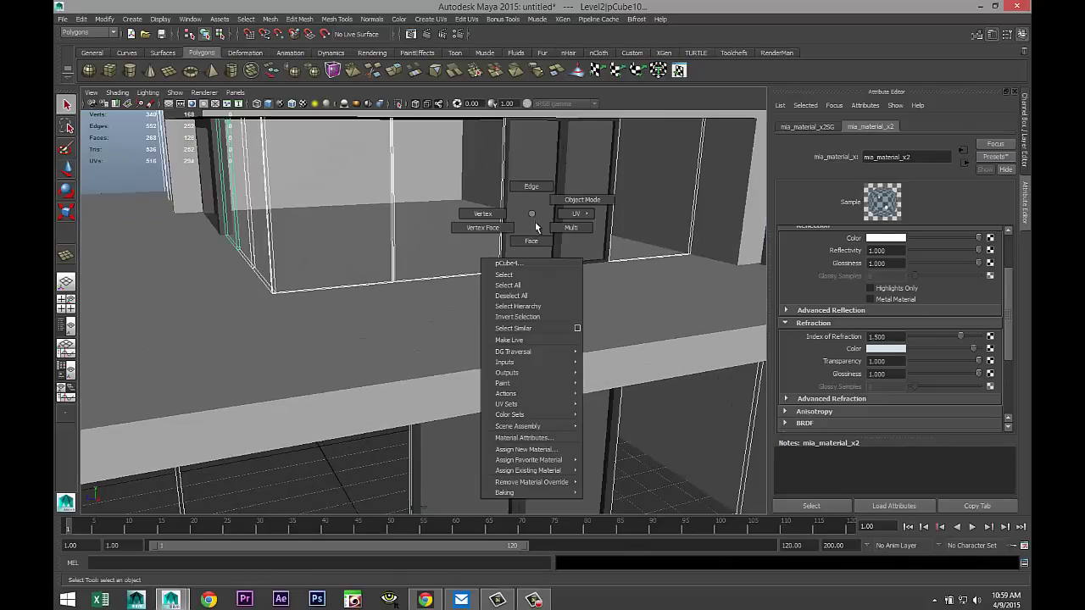
click(530, 242)
click(529, 213)
shift+click(584, 217)
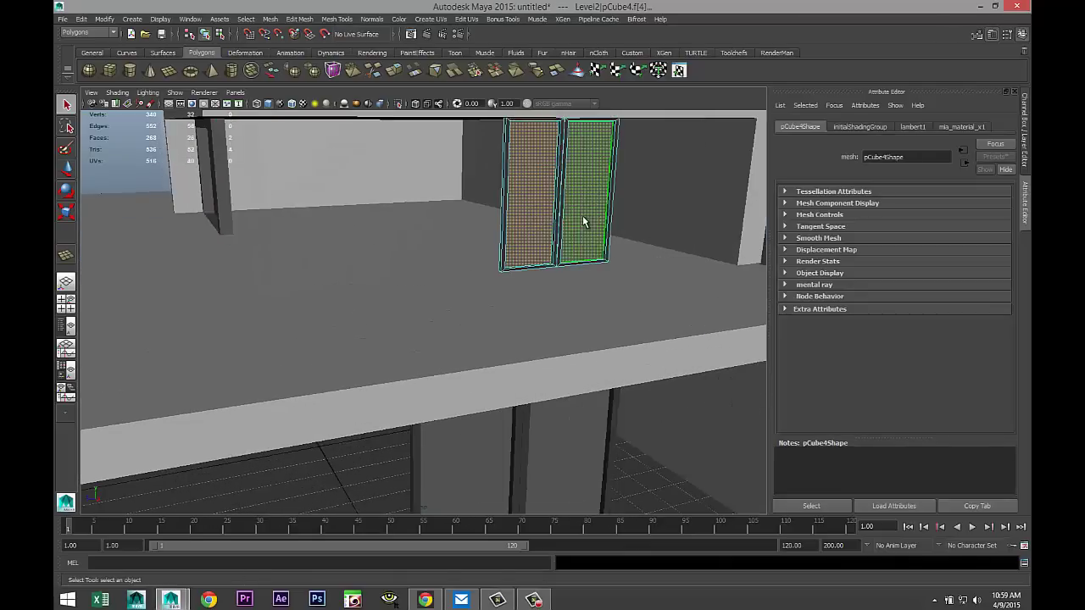
alt+drag(604, 339, 534, 231)
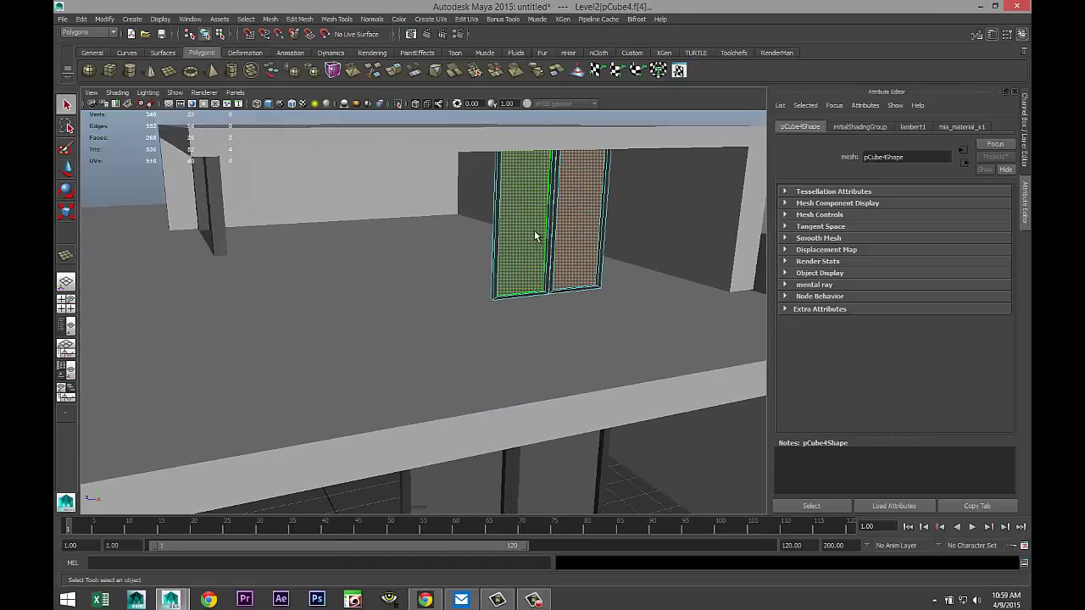
right_click(528, 220)
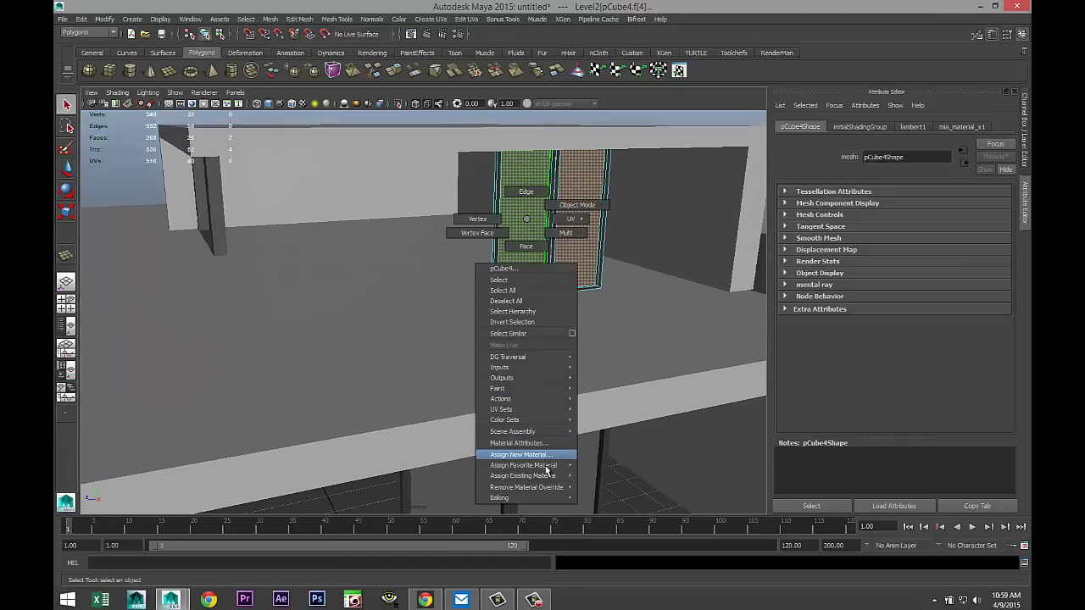
mouse_move(551, 478)
click(628, 507)
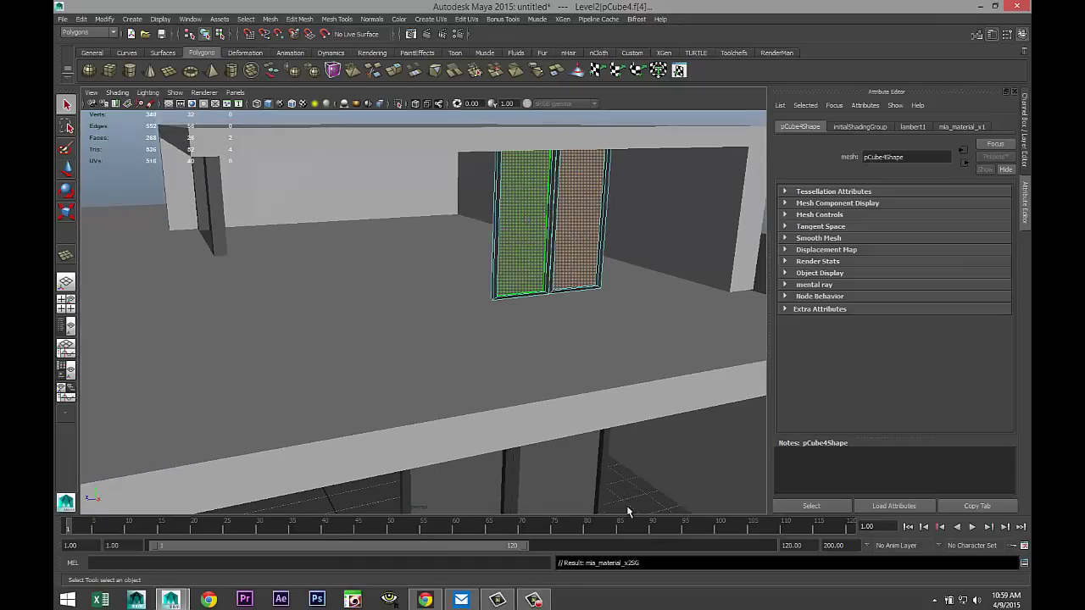
Step: Select the two pane faces of the lower level's door and assign the existing glass material mia_material_x2 to them
alt+middle_drag(641, 444, 559, 291)
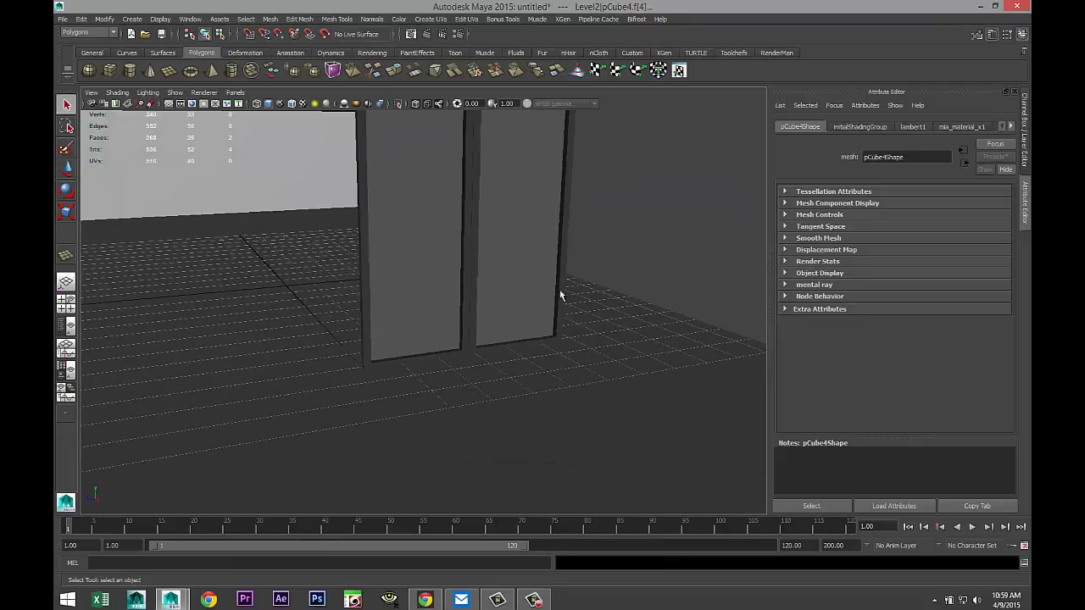
right_drag(418, 248, 421, 274)
click(420, 250)
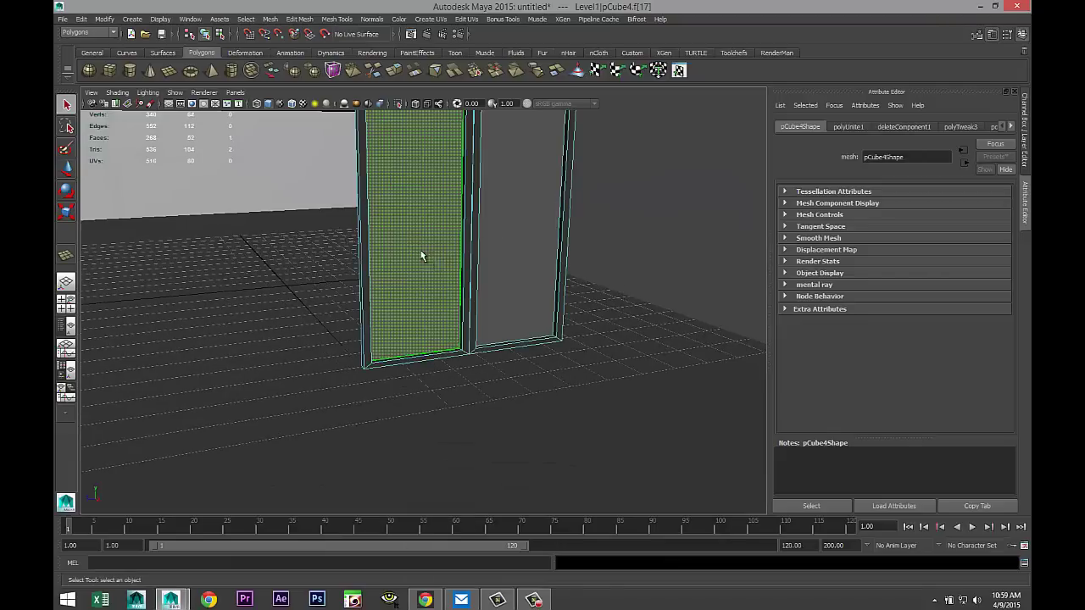
click(507, 270)
right_drag(509, 234, 563, 410)
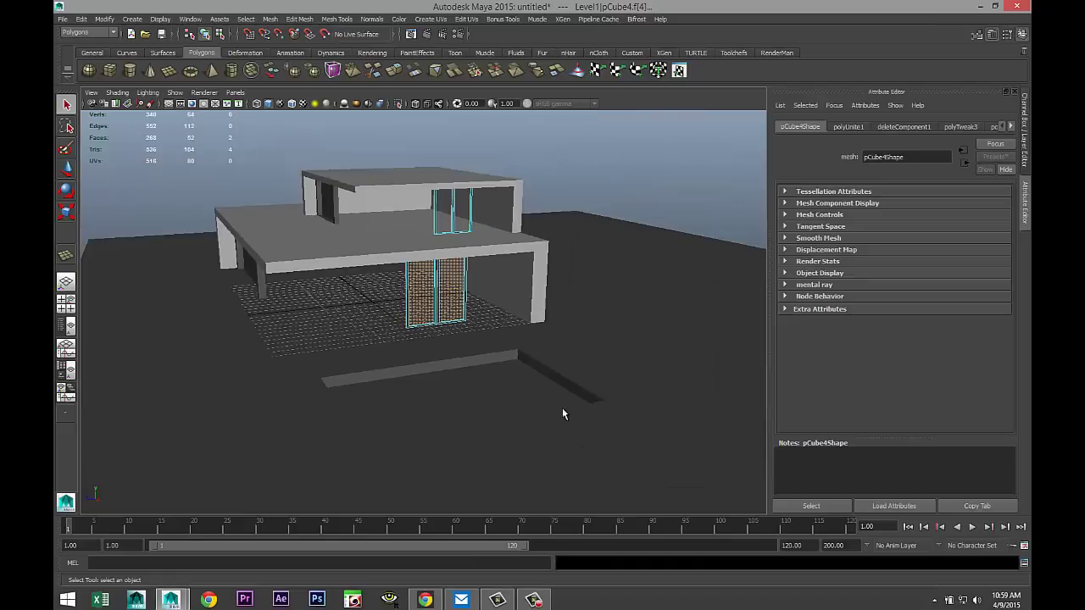
Step: Select the framed end panels of the middle and lower levels as objects
alt+drag(439, 370, 399, 358)
mouse_move(400, 359)
alt+right_down()
mouse_move(381, 363)
mouse_move(400, 372)
alt+right_up()
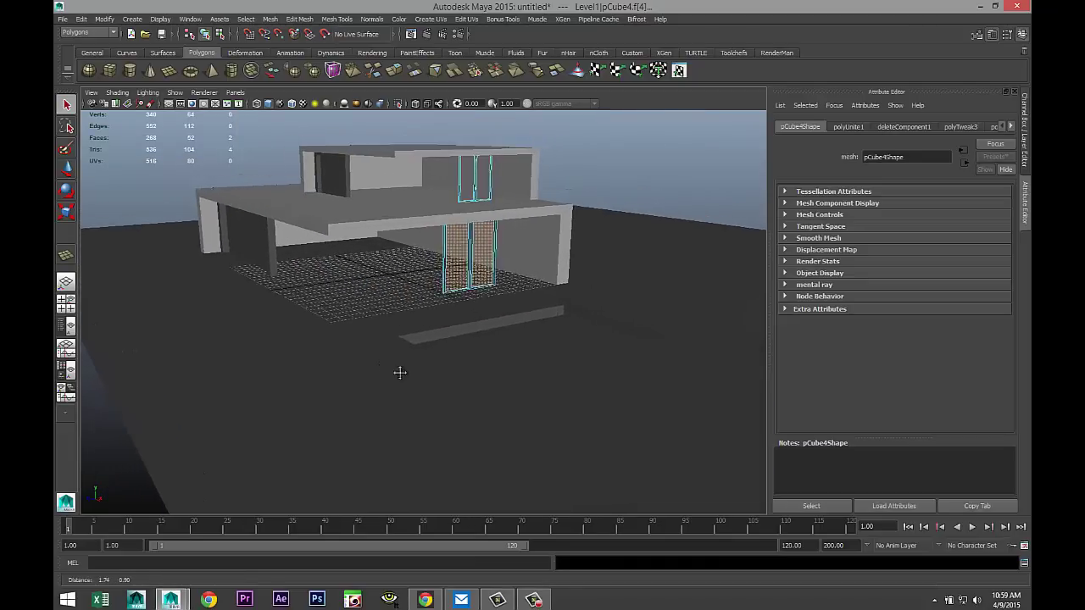
alt+drag(400, 372, 467, 417)
alt+right_drag(467, 416, 461, 419)
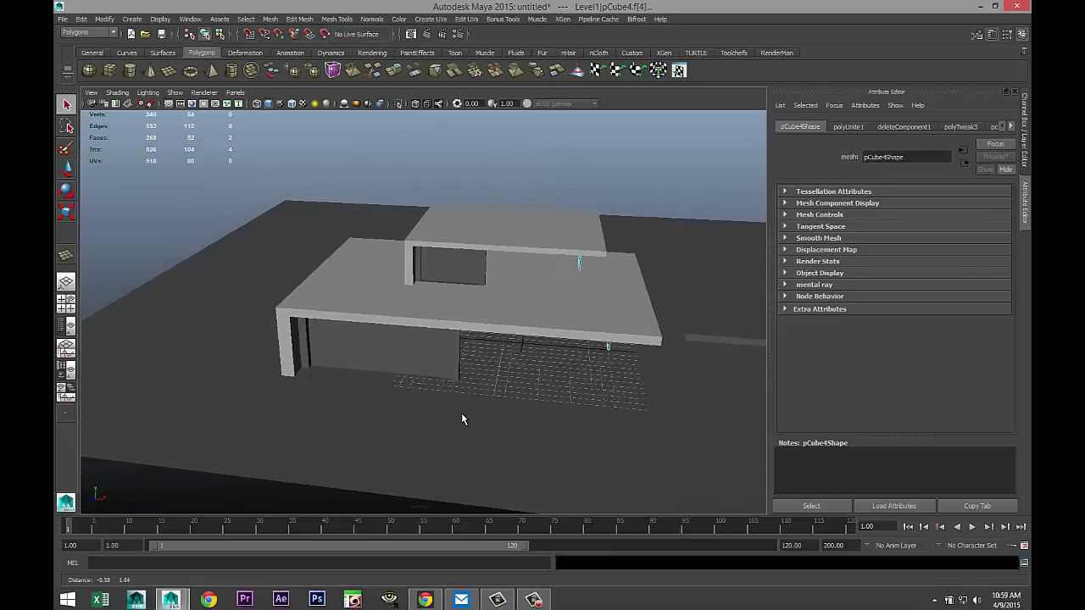
scroll(462, 381, up, 5)
click(479, 218)
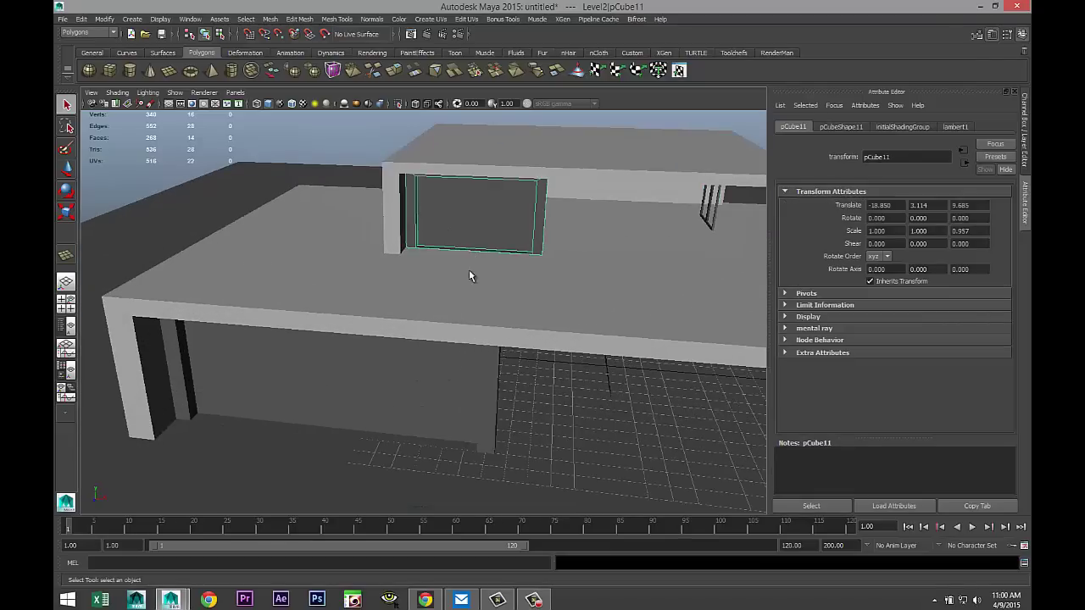
click(416, 386)
Step: Assign a new Lambert material to the two end panels and set its color to dark grey with value 0.231
right_click(423, 370)
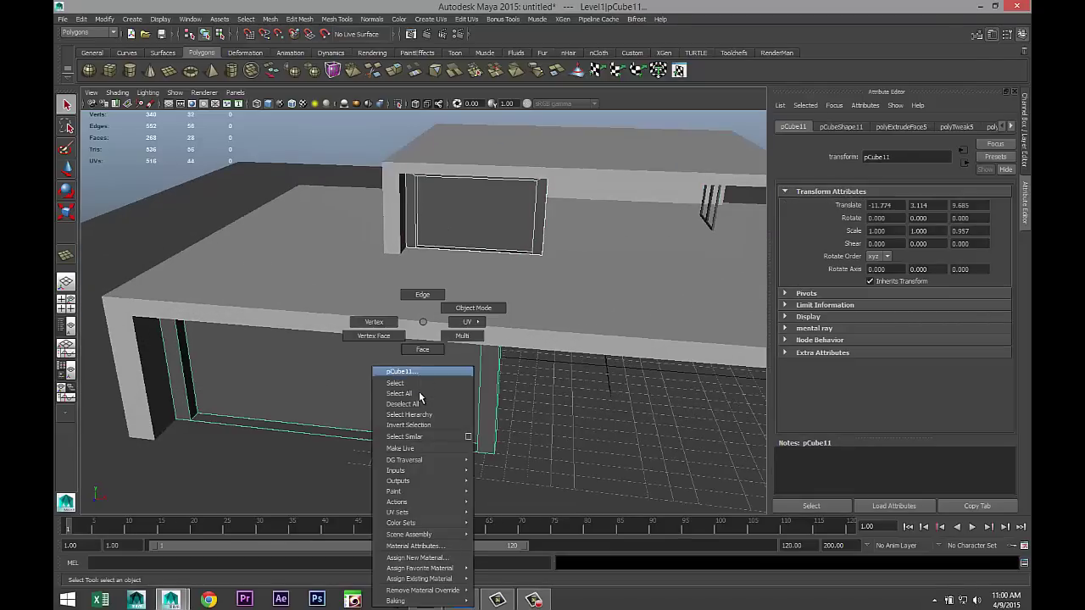
click(446, 557)
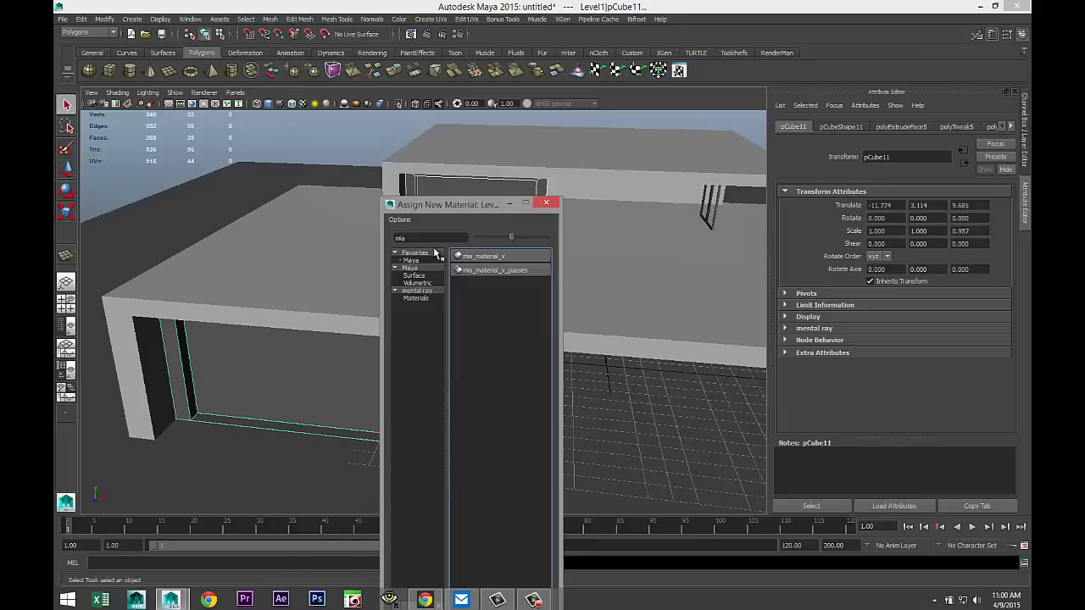
text(mia)
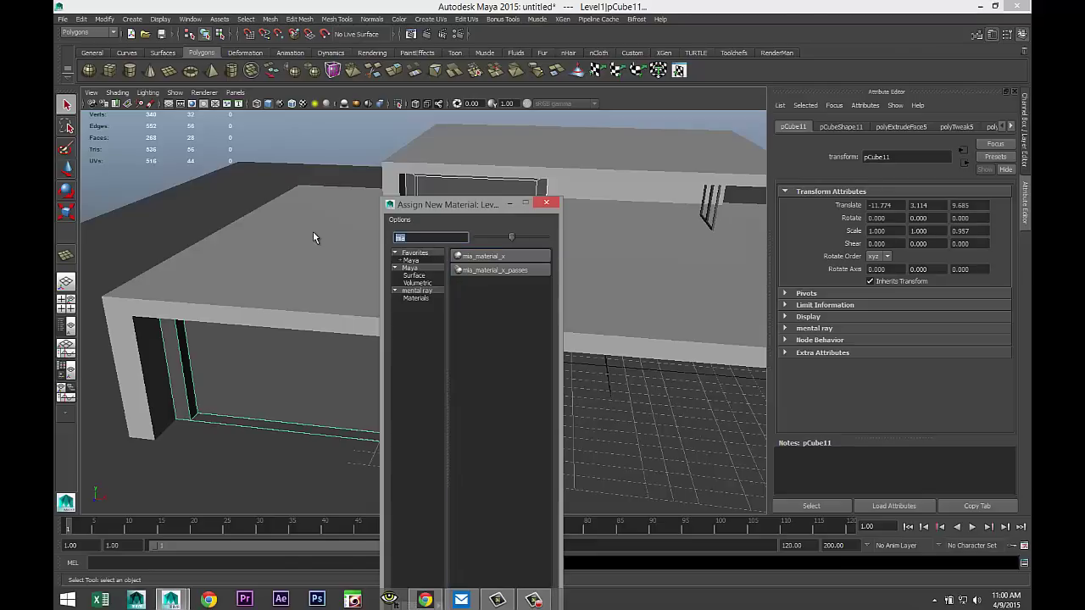
text(la)
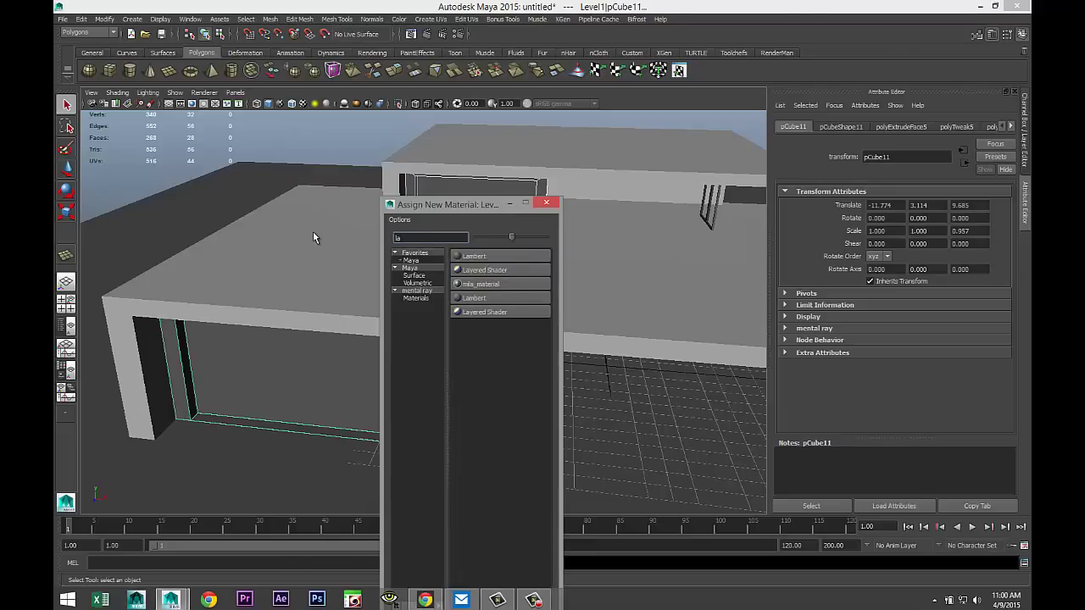
click(484, 254)
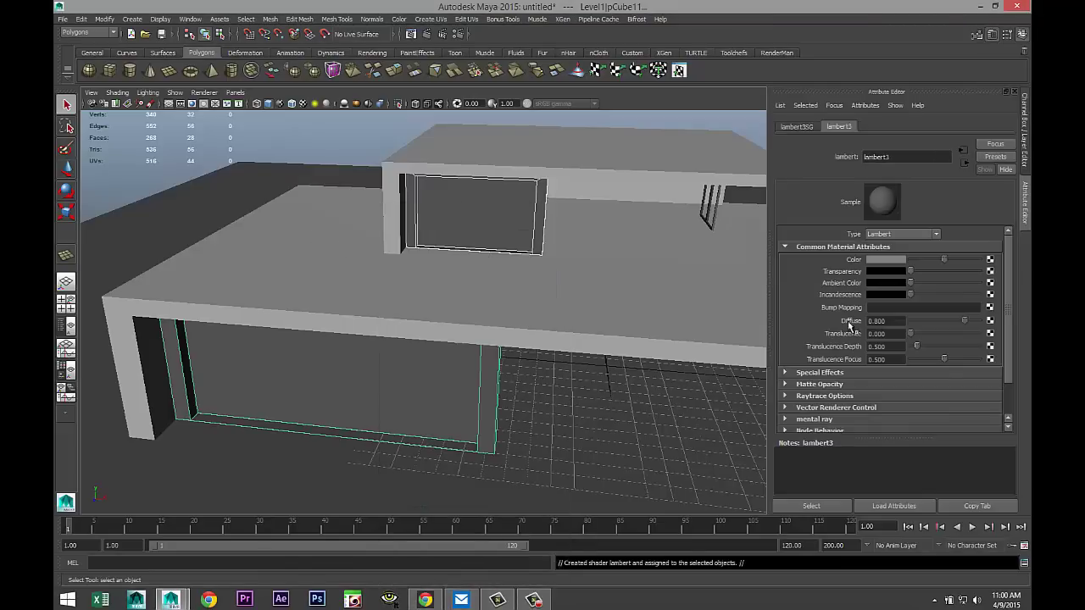
click(889, 260)
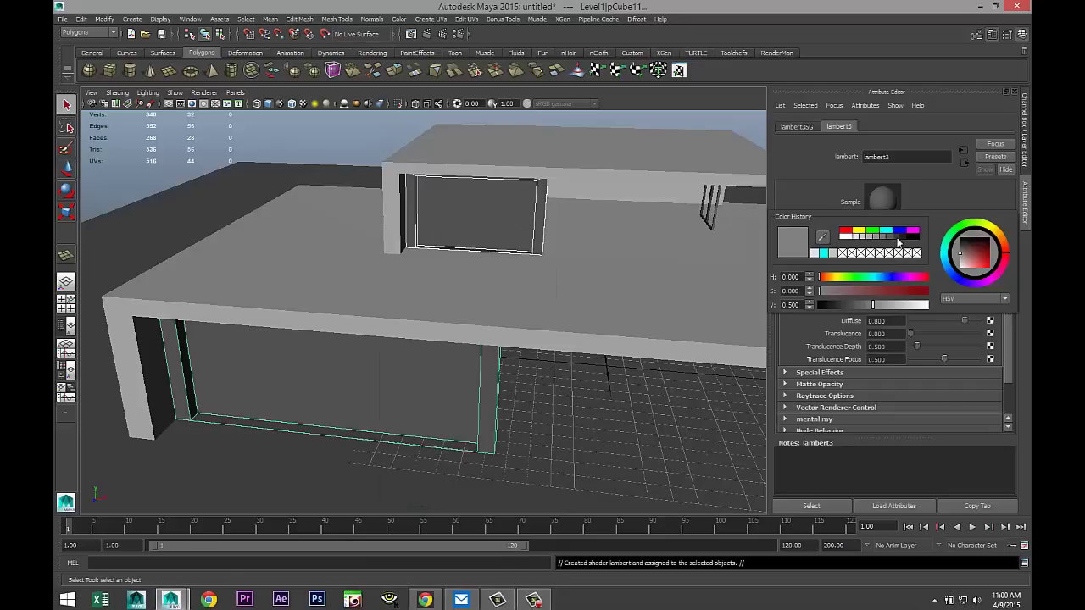
click(898, 240)
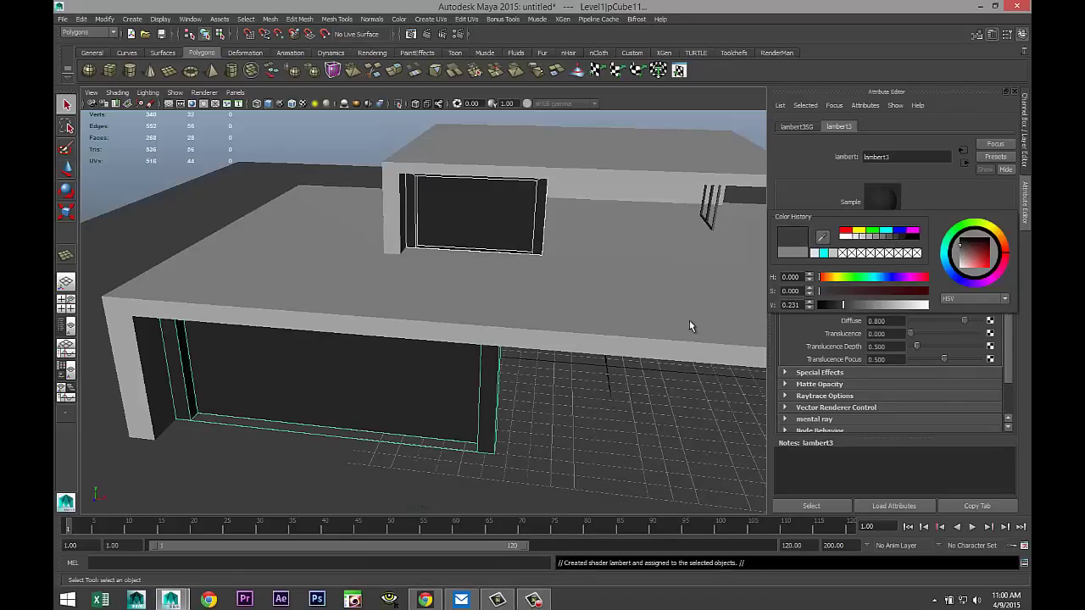
Step: Select the pool's two visible inner side walls as faces of the ground plane
scroll(339, 360, down, 7)
scroll(345, 362, up, 4)
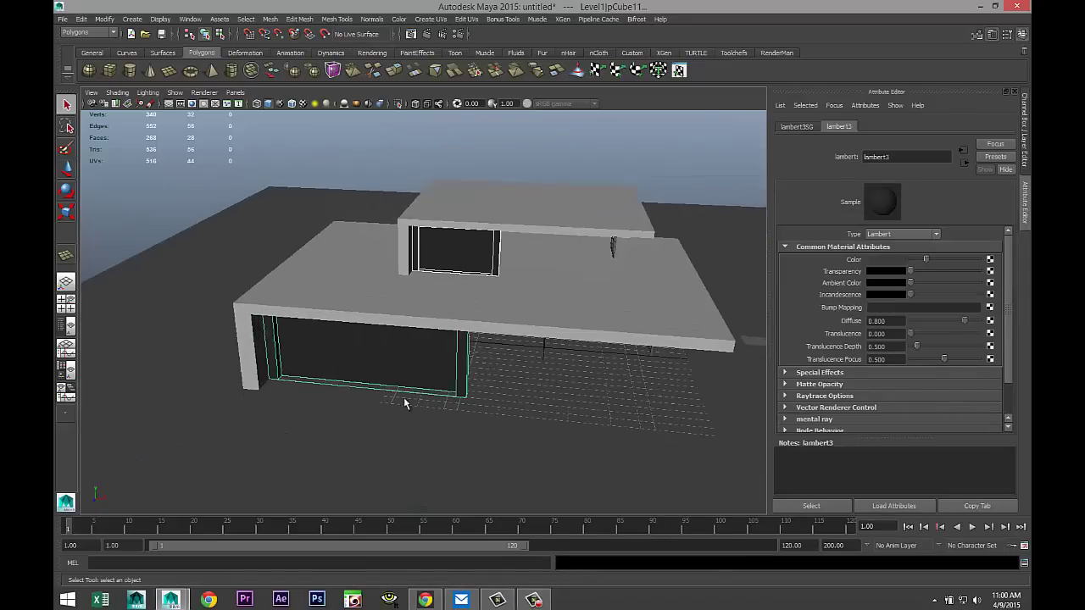
alt+drag(404, 404, 376, 416)
alt+middle_drag(375, 416, 318, 344)
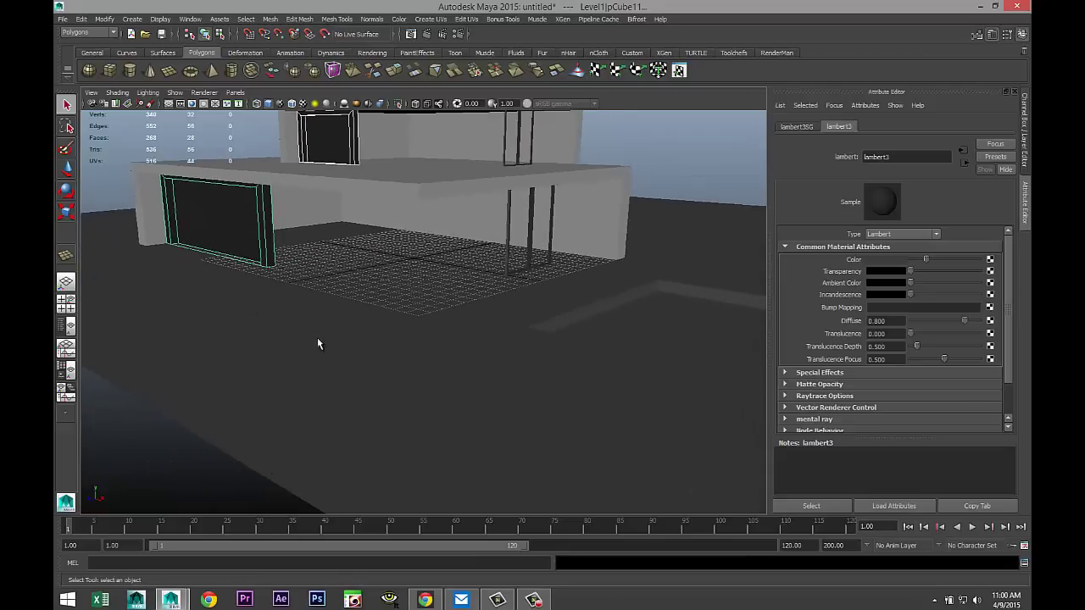
alt+drag(318, 344, 459, 373)
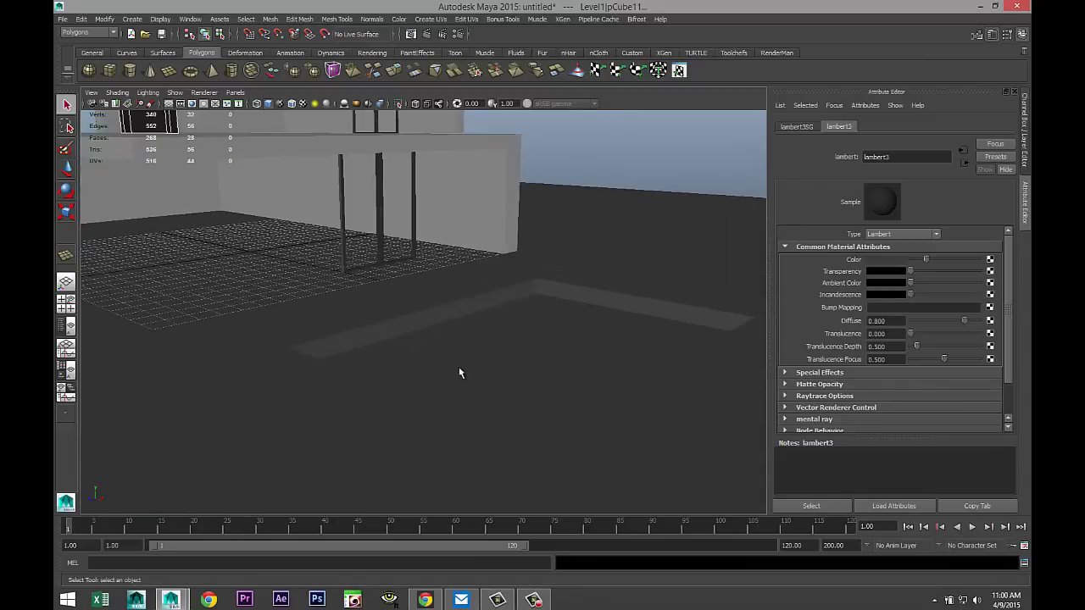
shift+right_drag(452, 316, 459, 337)
click(464, 318)
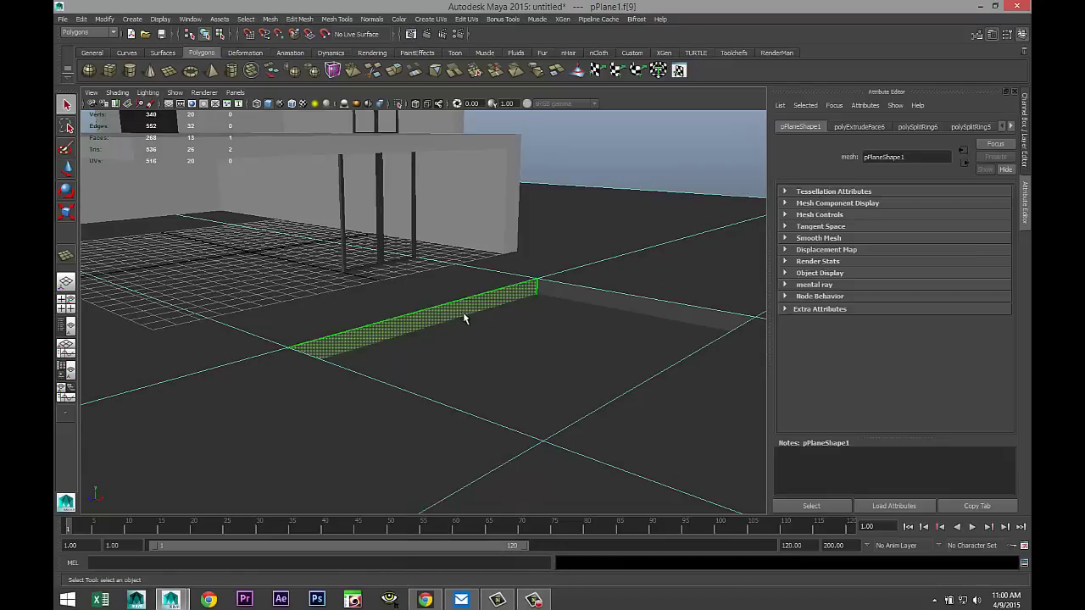
shift+click(586, 307)
Step: Switch to wireframe display and add the pool's two remaining side walls and its floor to the face selection
key(4)
key(ctrl+e)
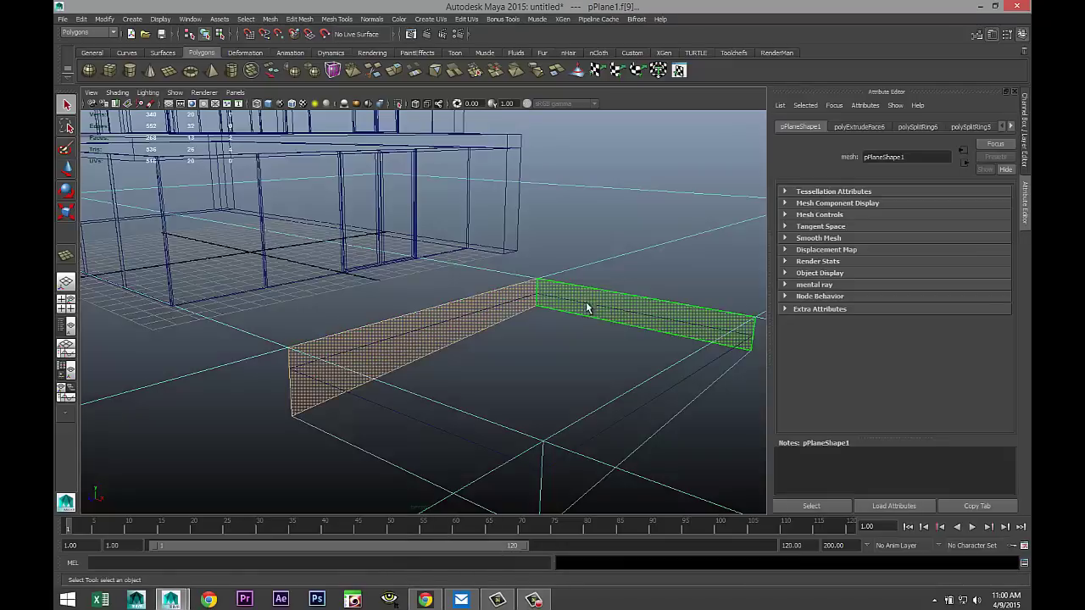
drag(586, 301, 514, 409)
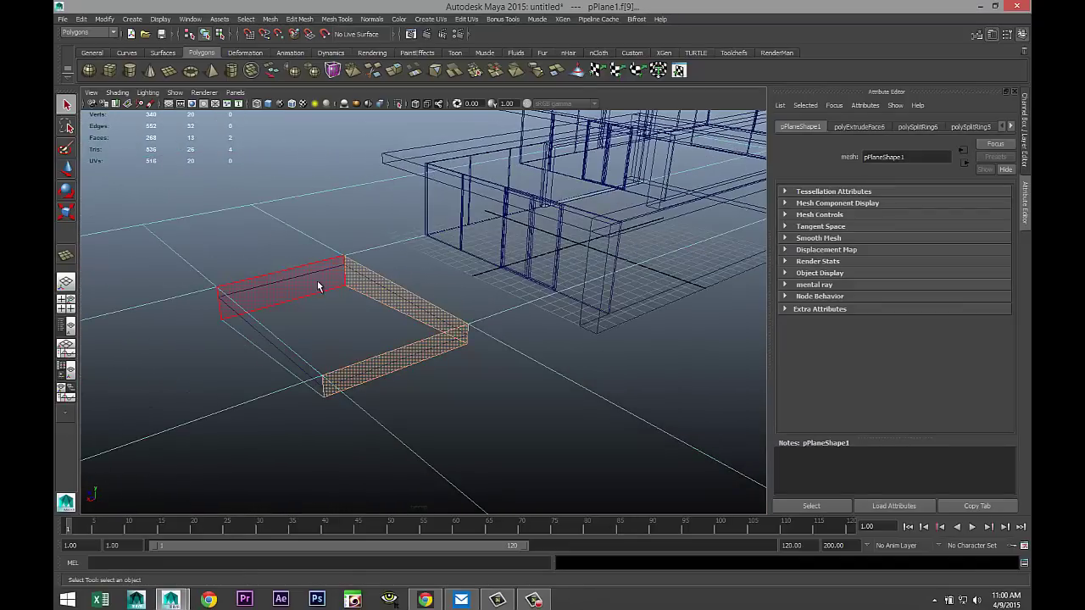
click(330, 312)
alt+drag(374, 353, 323, 284)
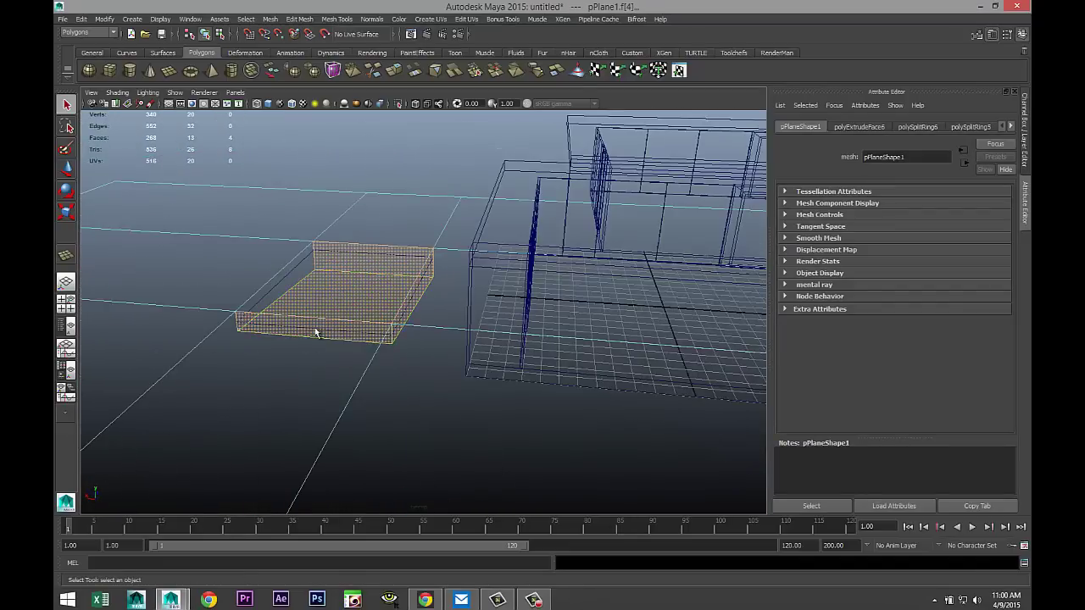
click(287, 298)
Step: Assign a new Blinn material to the selected pool faces
alt+drag(252, 362, 416, 334)
right_click(467, 331)
right_drag(464, 340, 461, 559)
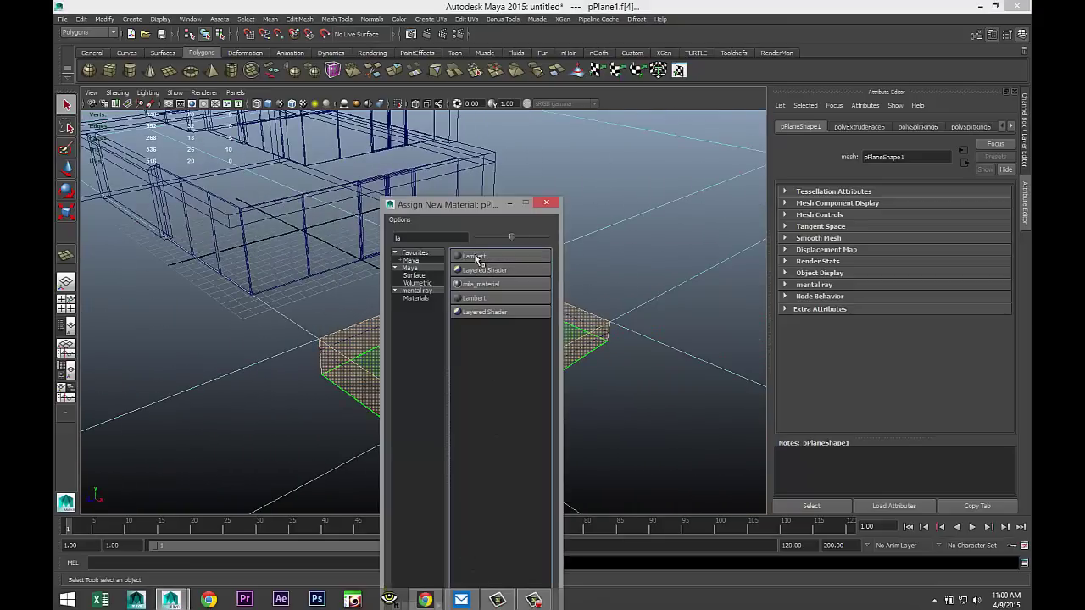
drag(424, 238, 283, 225)
text(bli)
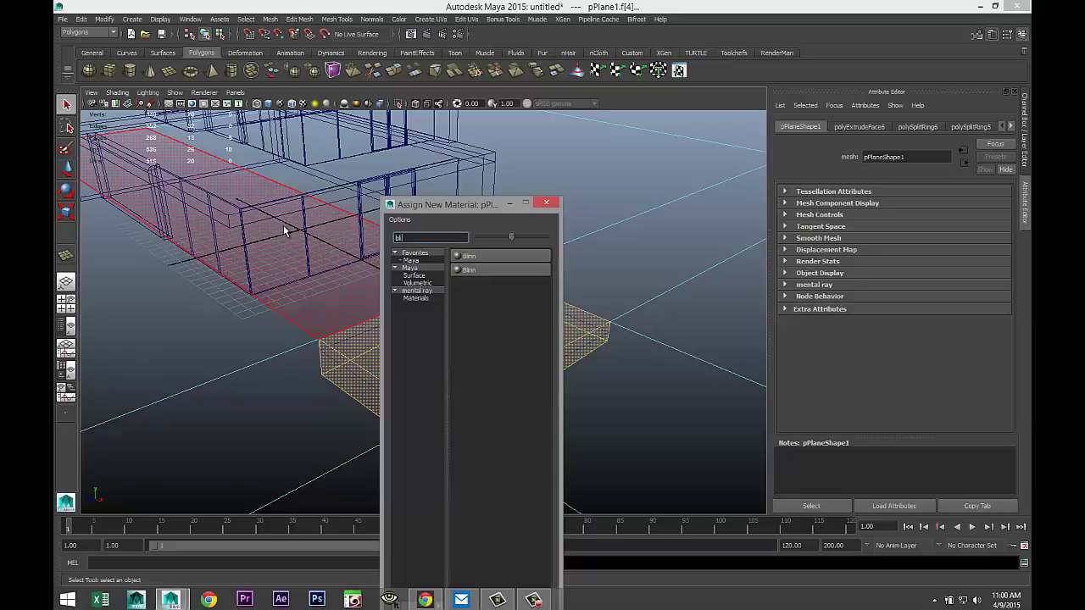
click(489, 257)
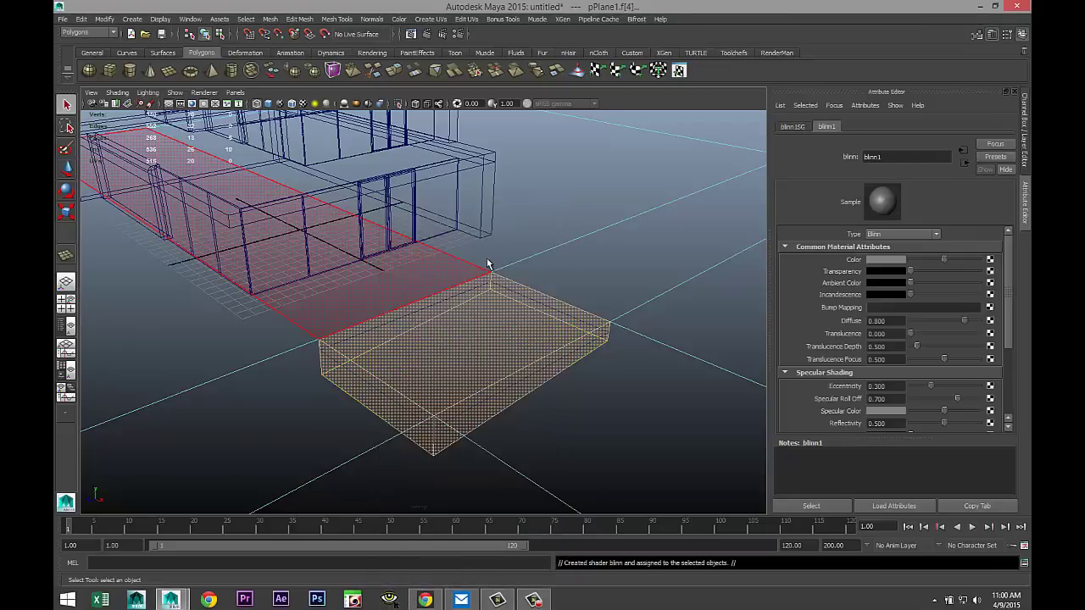
Step: Set the pool Blinn material's color to cyan, deselect the pool faces and return to shaded display
click(885, 262)
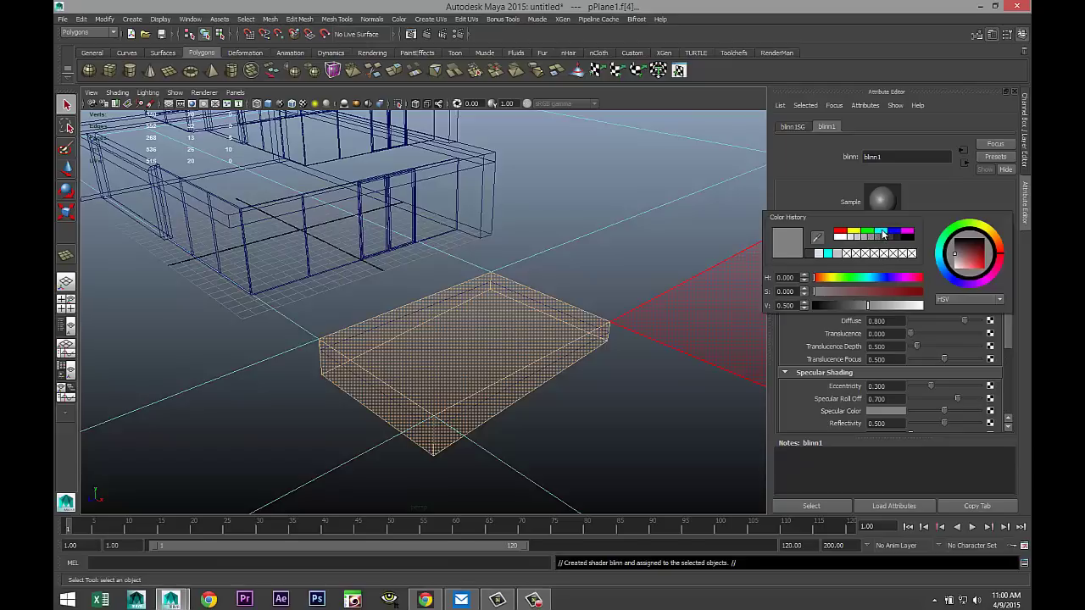
click(881, 232)
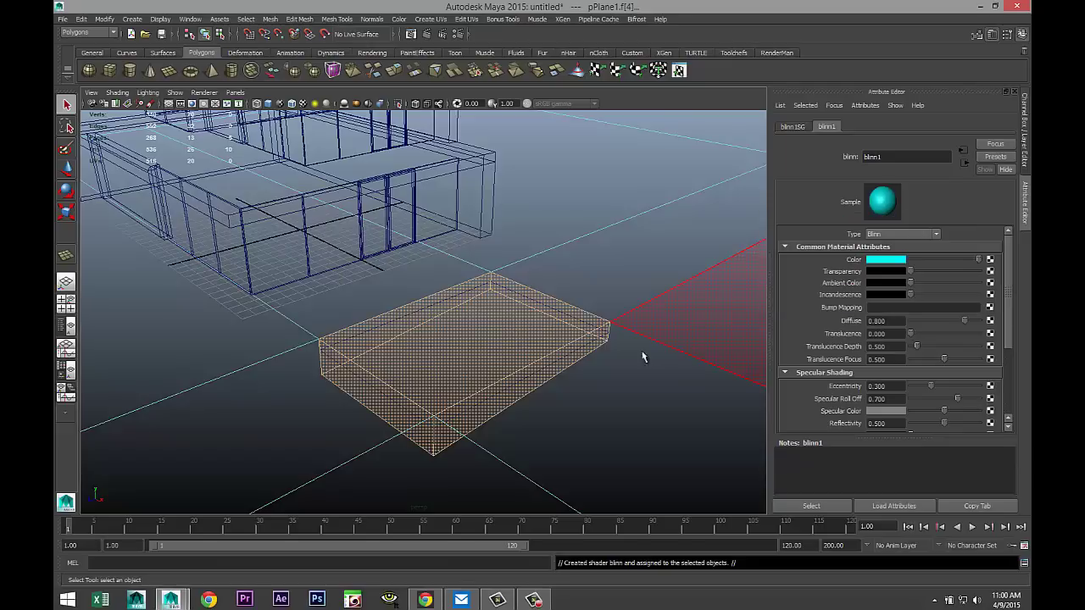
click(593, 198)
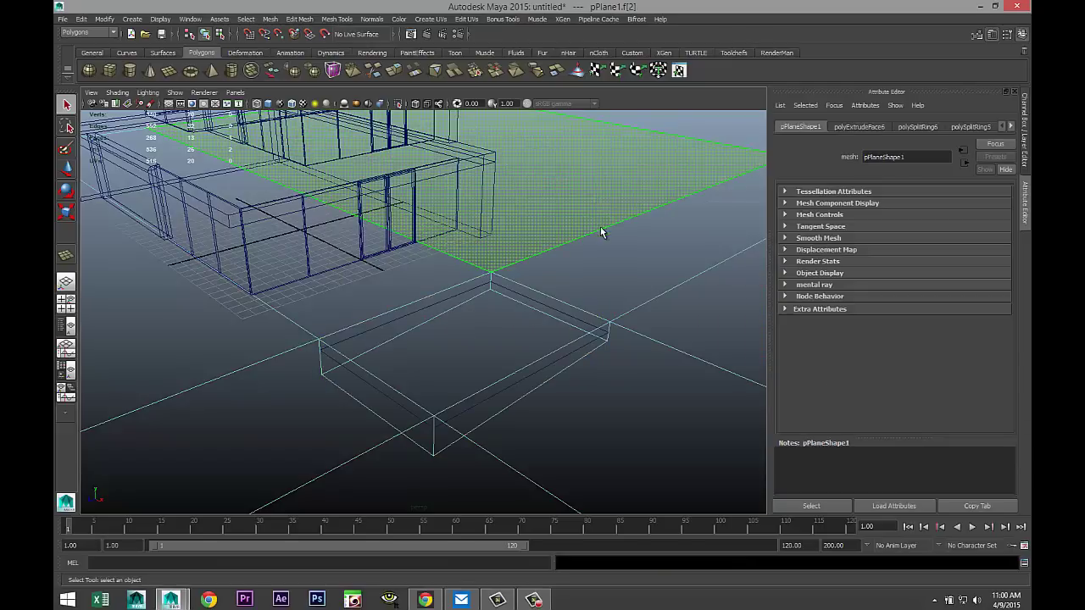
key(5)
Step: Assign a new Blinn material to the face of the pool's water plane and make it mostly transparent
scroll(592, 335, up, 3)
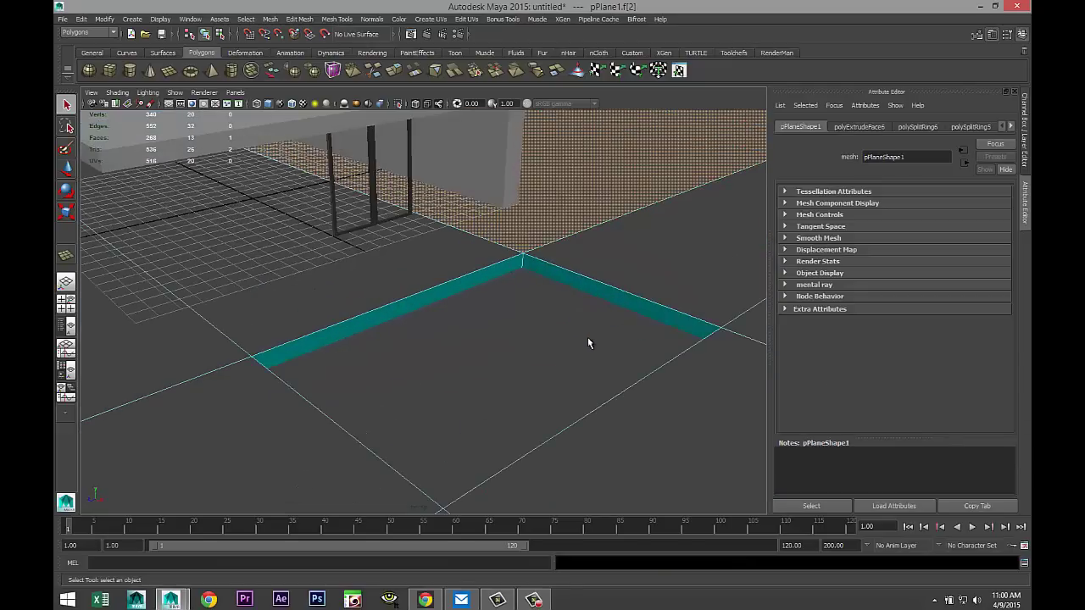
right_click(509, 358)
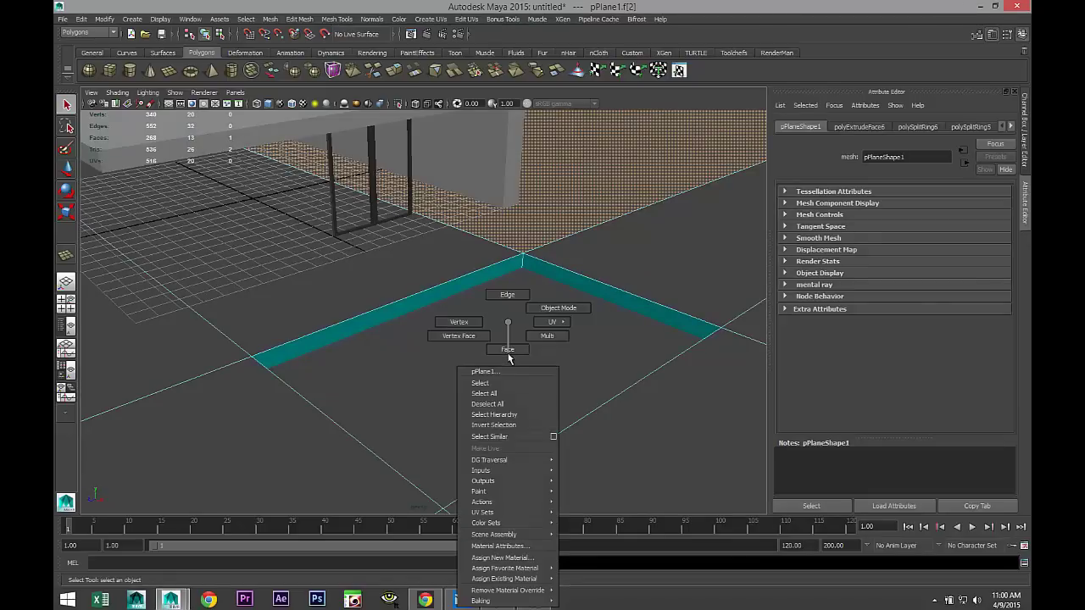
click(506, 349)
click(495, 350)
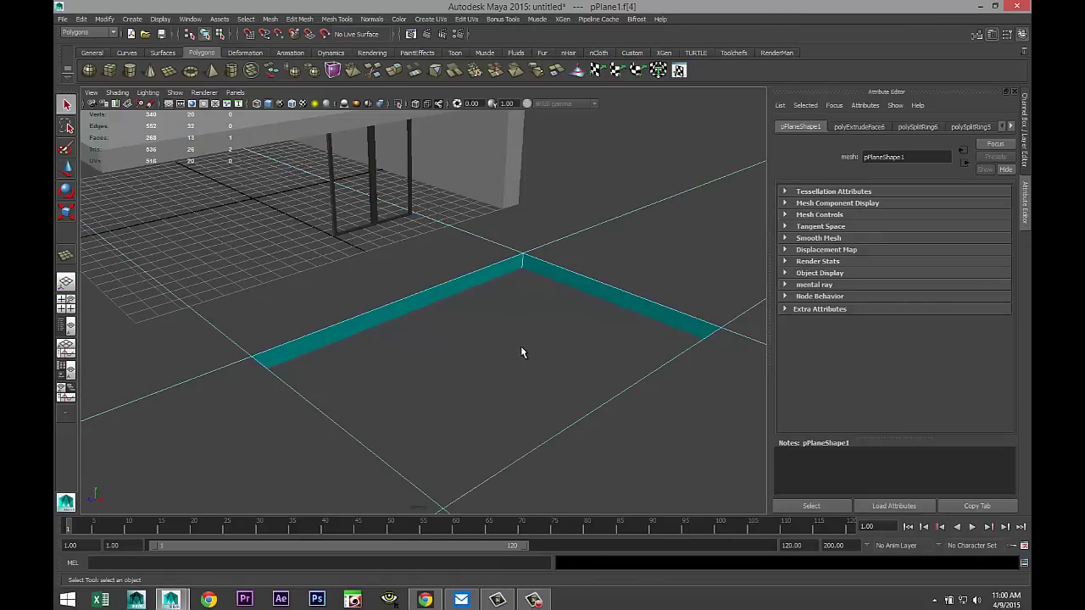
right_drag(543, 336, 512, 556)
click(545, 343)
click(502, 347)
click(484, 257)
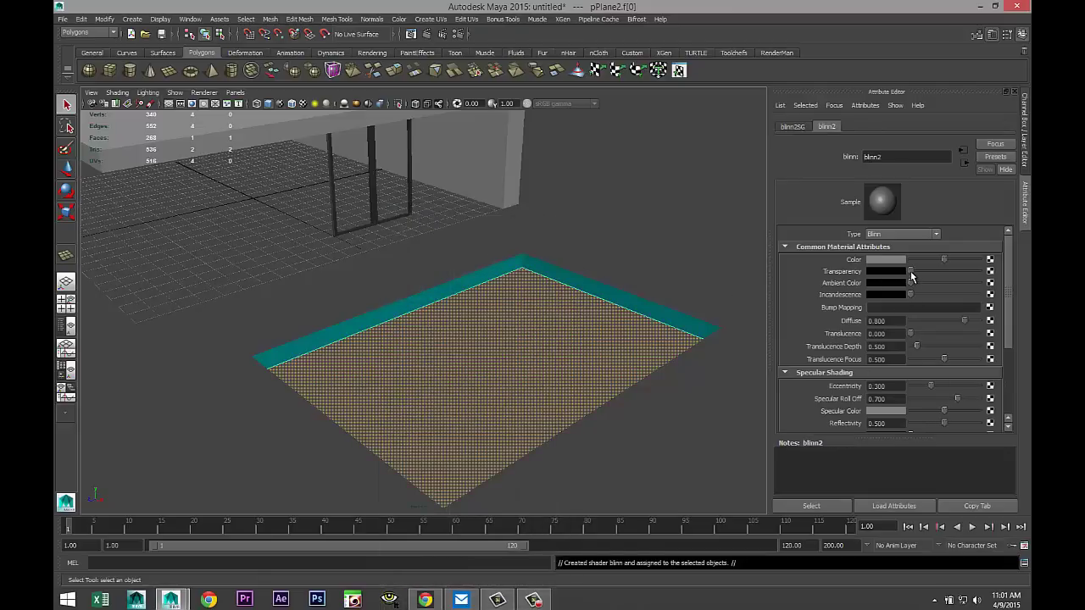
drag(911, 271, 964, 275)
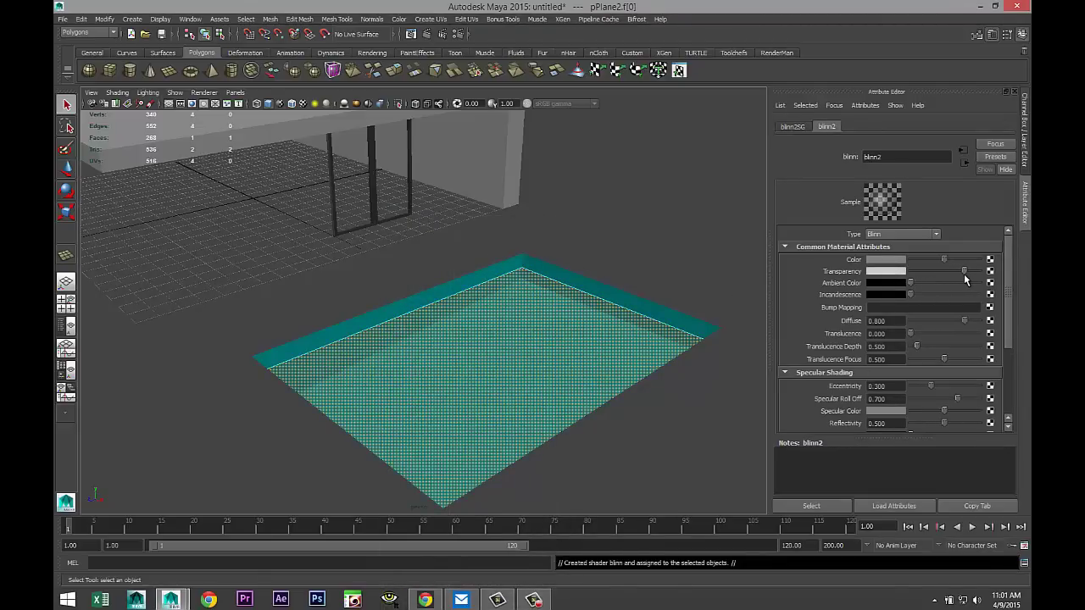
Step: Open the render settings at full size and set the renderer to mental ray
scroll(614, 301, down, 5)
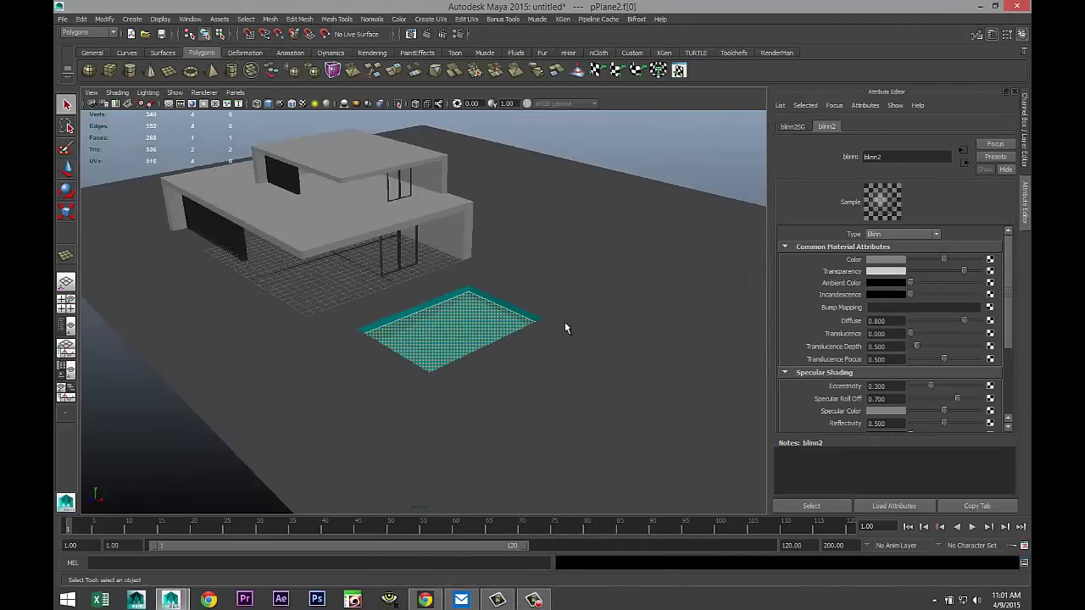
alt+drag(565, 323, 596, 356)
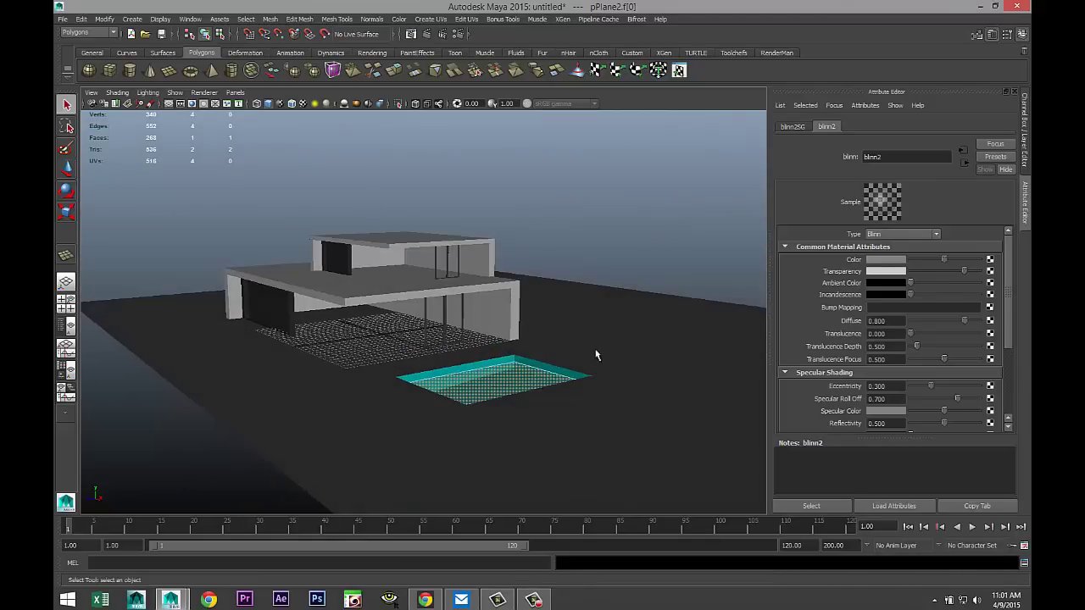
click(457, 34)
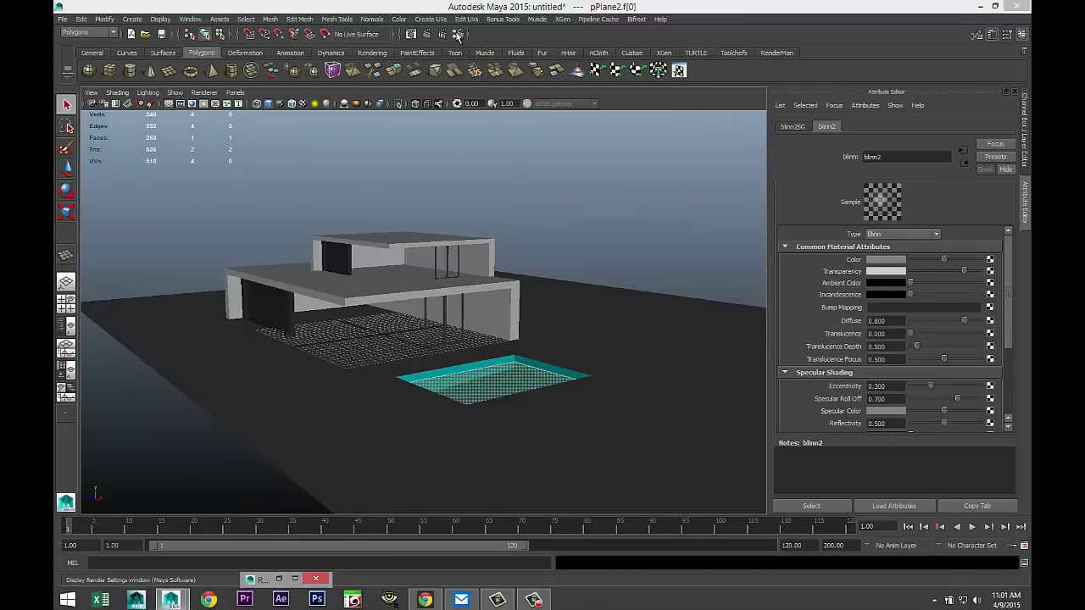
click(295, 580)
click(162, 49)
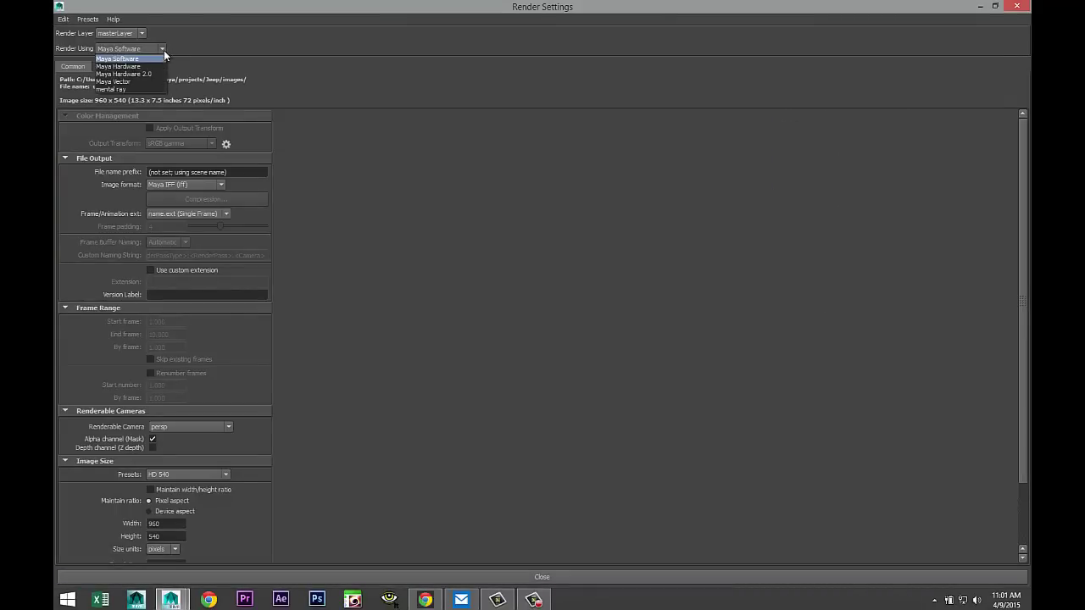
click(151, 91)
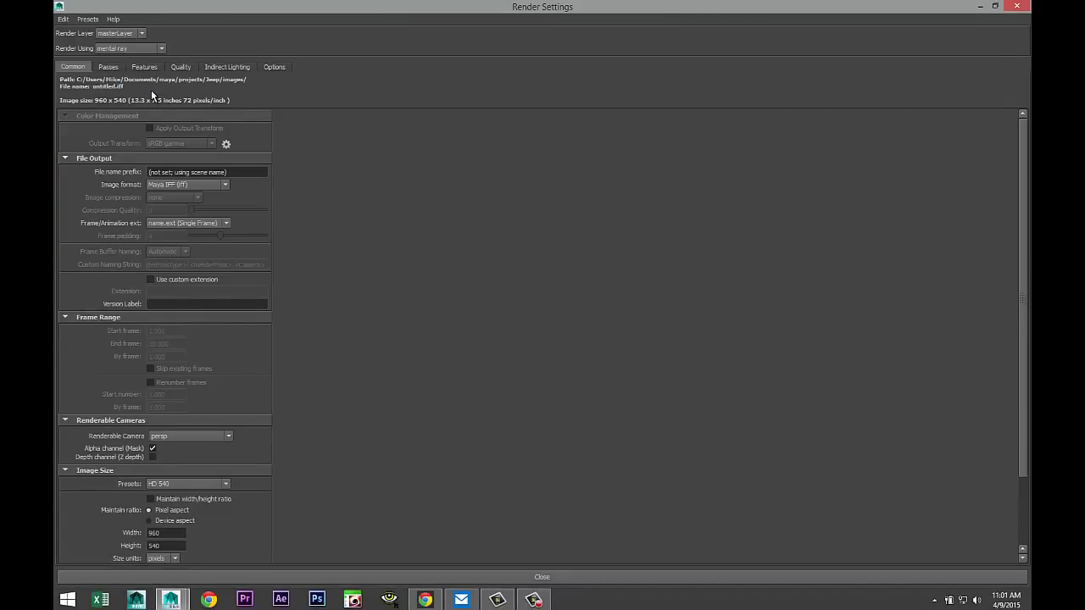
Step: Enable Global Illumination, Final Gathering and Caustics for mental ray's indirect lighting
click(231, 66)
click(150, 143)
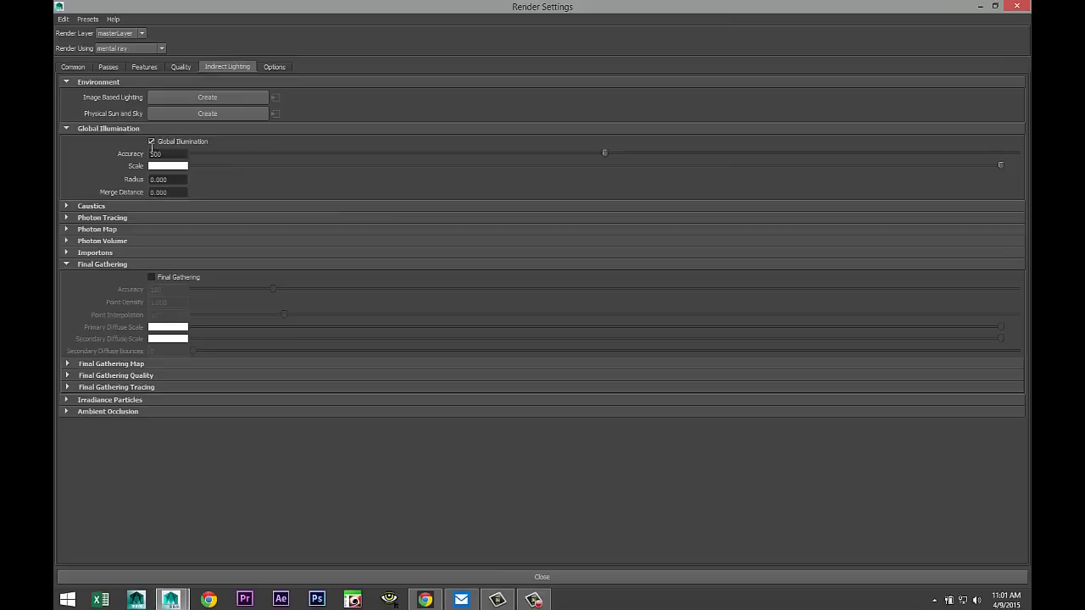
click(153, 277)
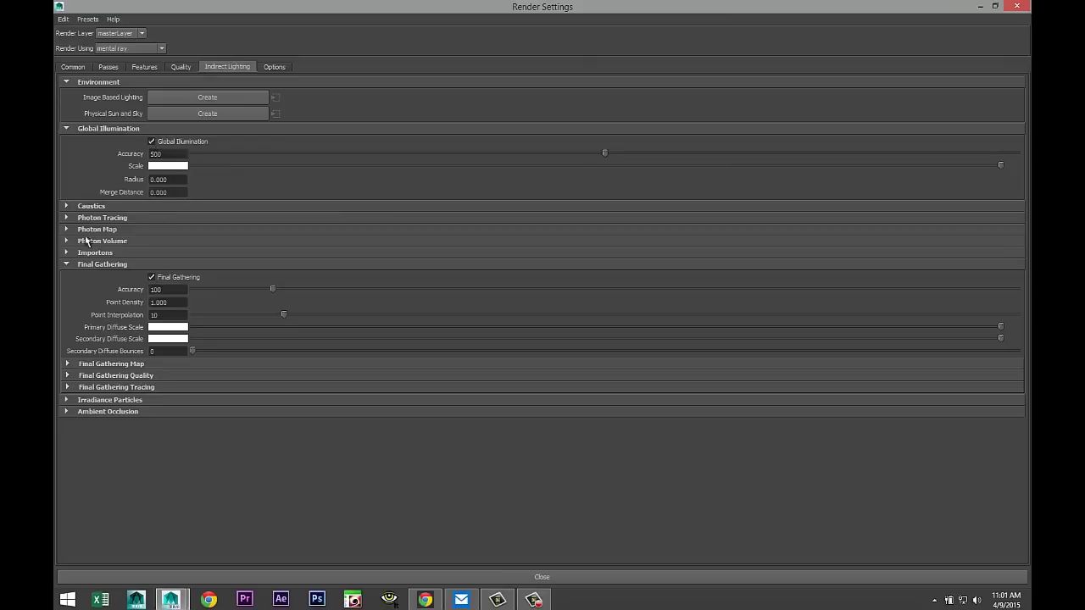
click(67, 206)
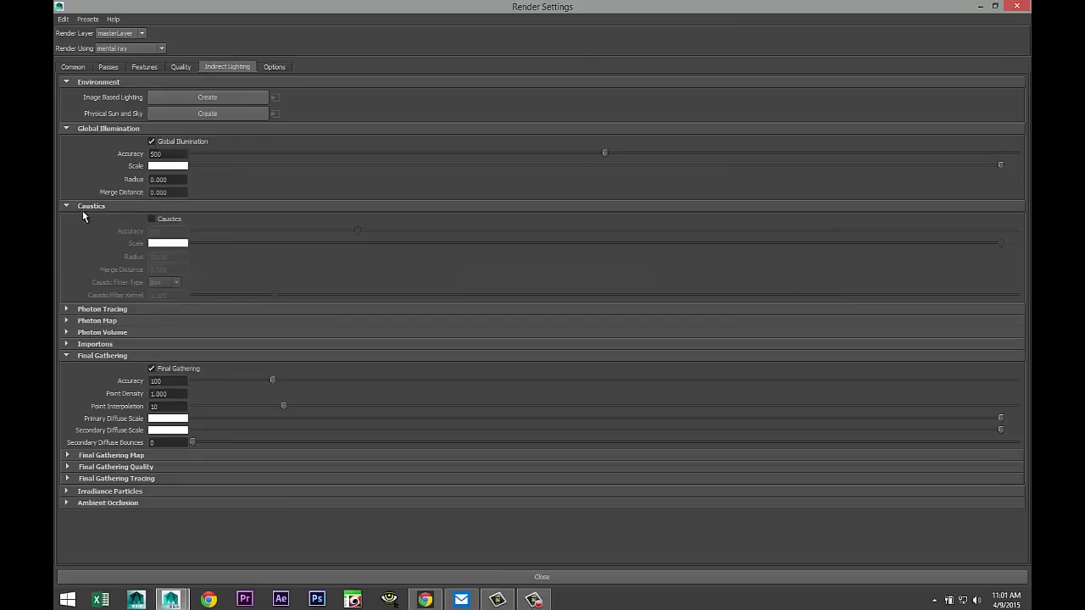
click(152, 219)
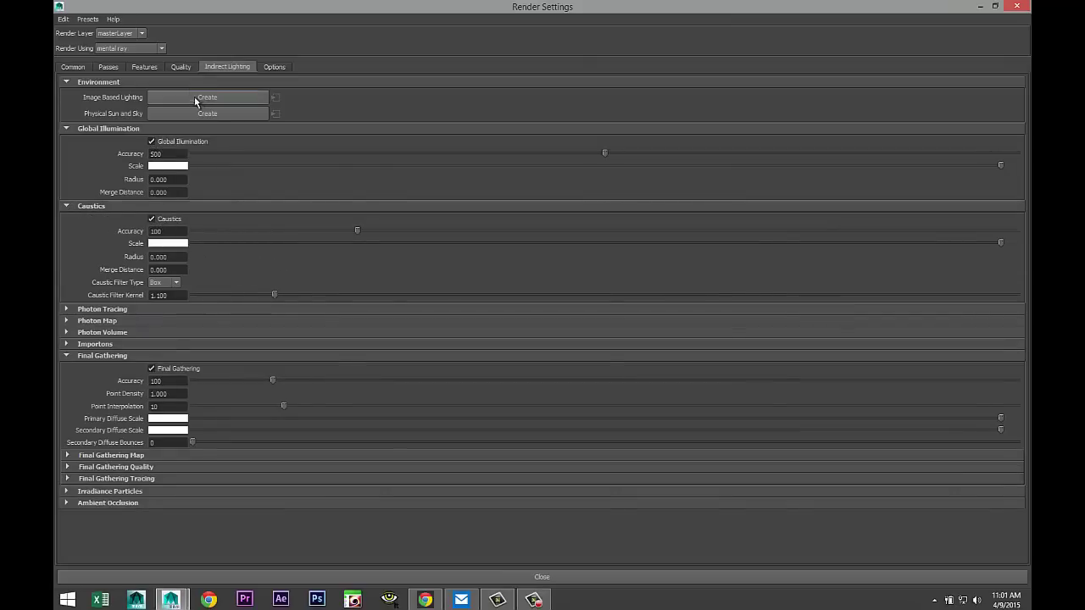
Step: Raise the Unified Sampling quality and choose an image size preset for the render
click(178, 67)
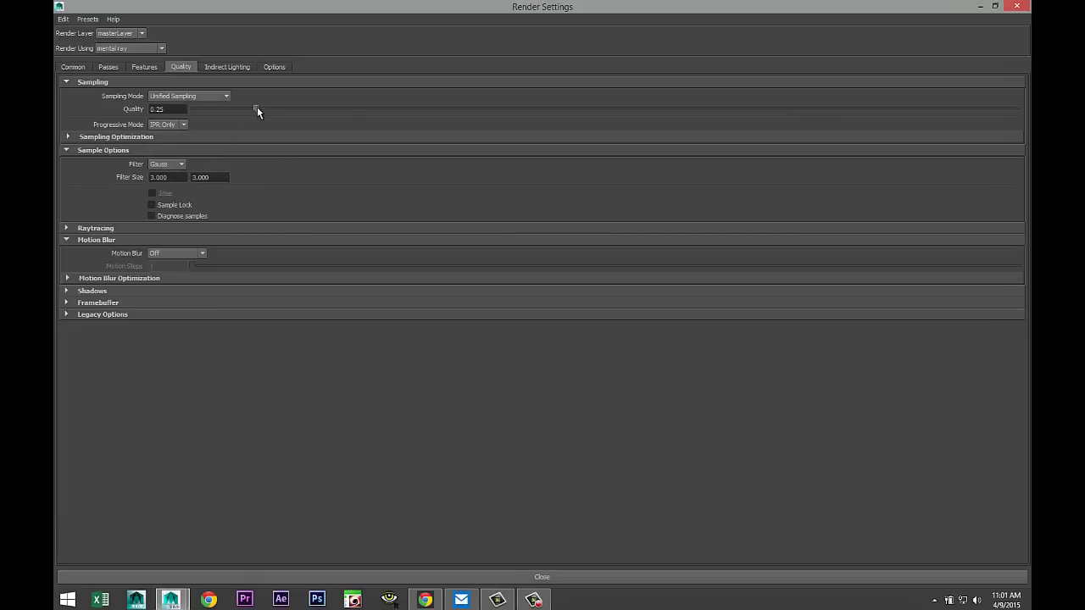
drag(257, 109, 475, 108)
click(72, 66)
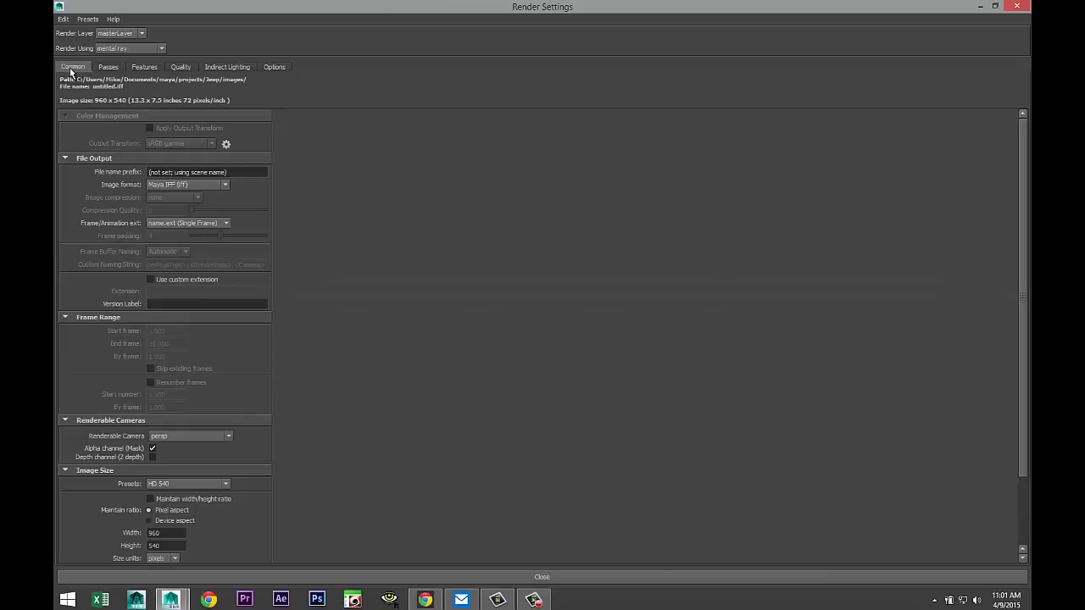
scroll(219, 382, down, 5)
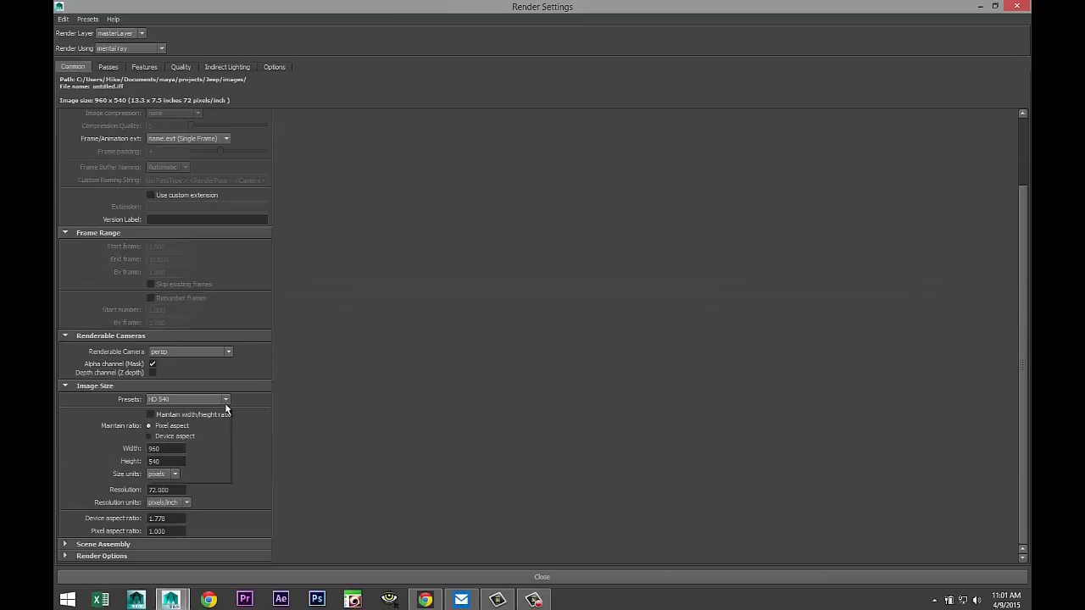
click(226, 399)
click(211, 478)
Step: Create a Physical Sun and Sky environment in the indirect lighting settings and minimize the render settings
click(109, 66)
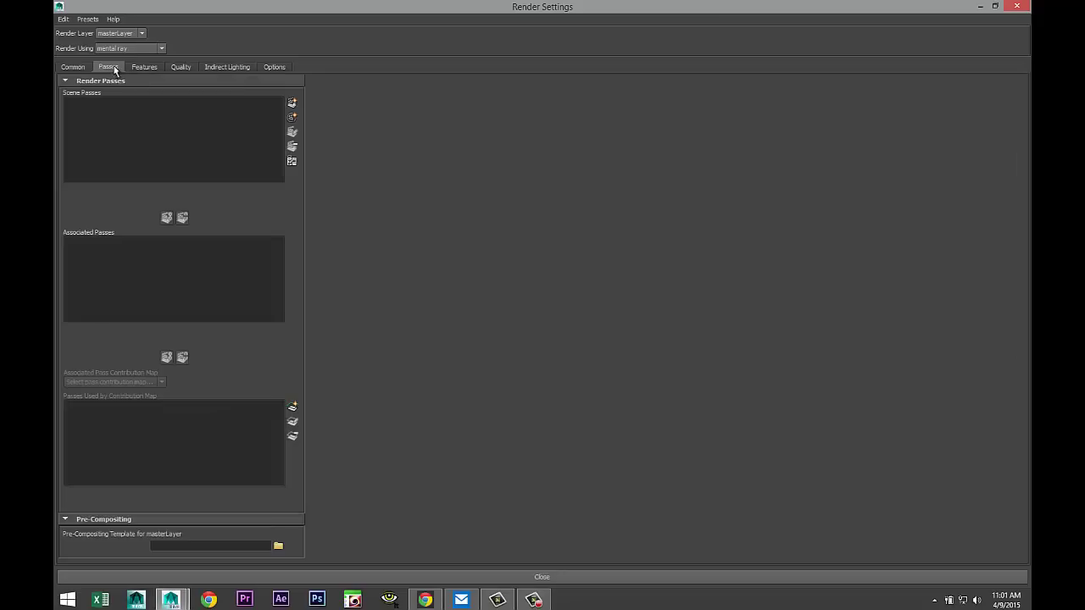
click(144, 66)
click(180, 66)
click(216, 68)
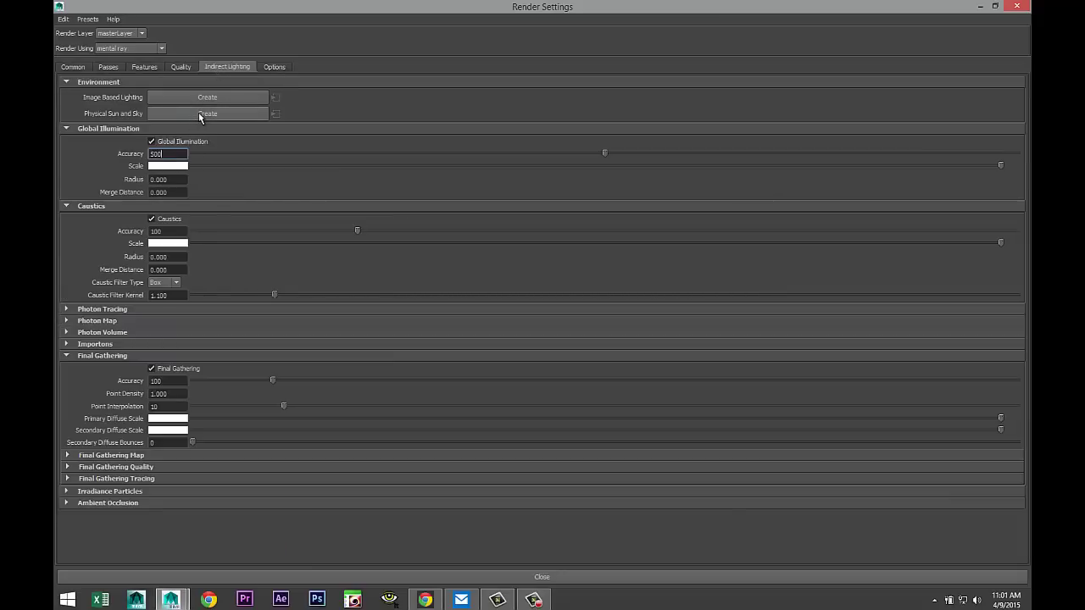
click(980, 6)
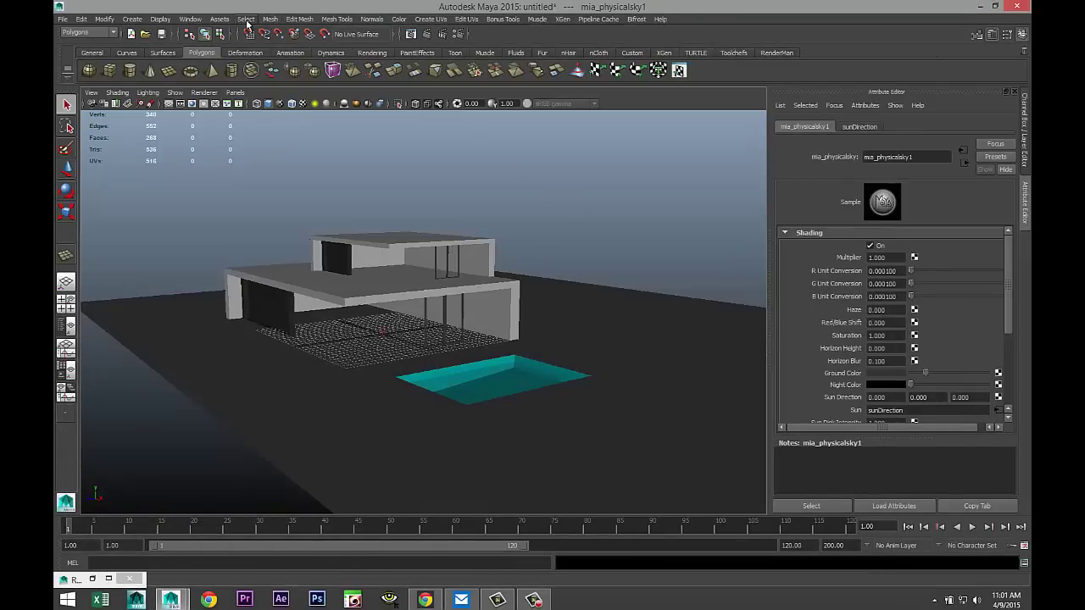
Step: Select sunDirection by name and move it up and beside the house to about X 31.7, Y 14.4
click(195, 21)
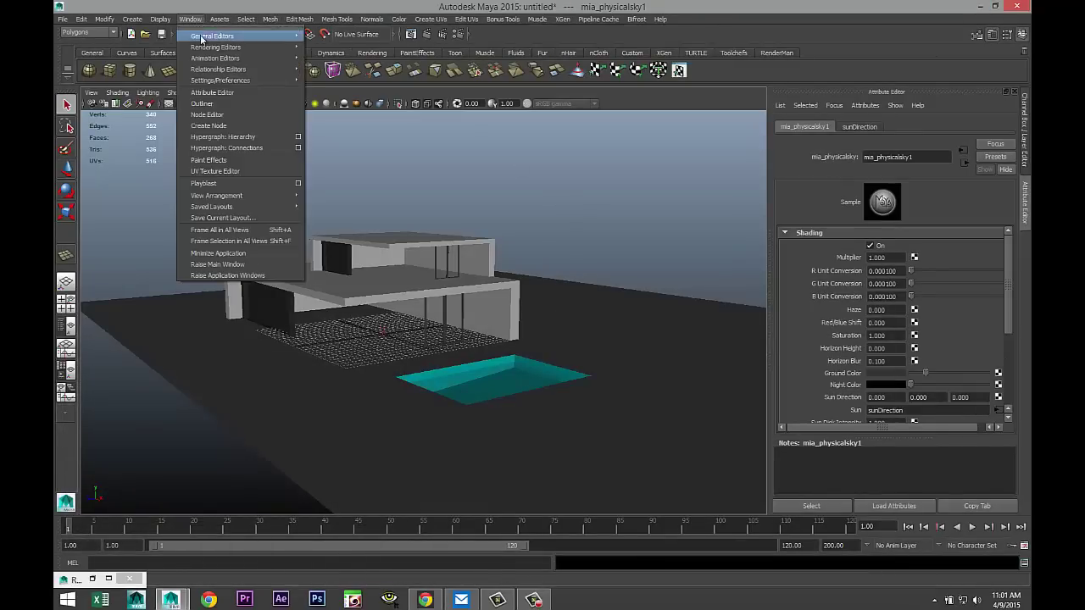
click(214, 105)
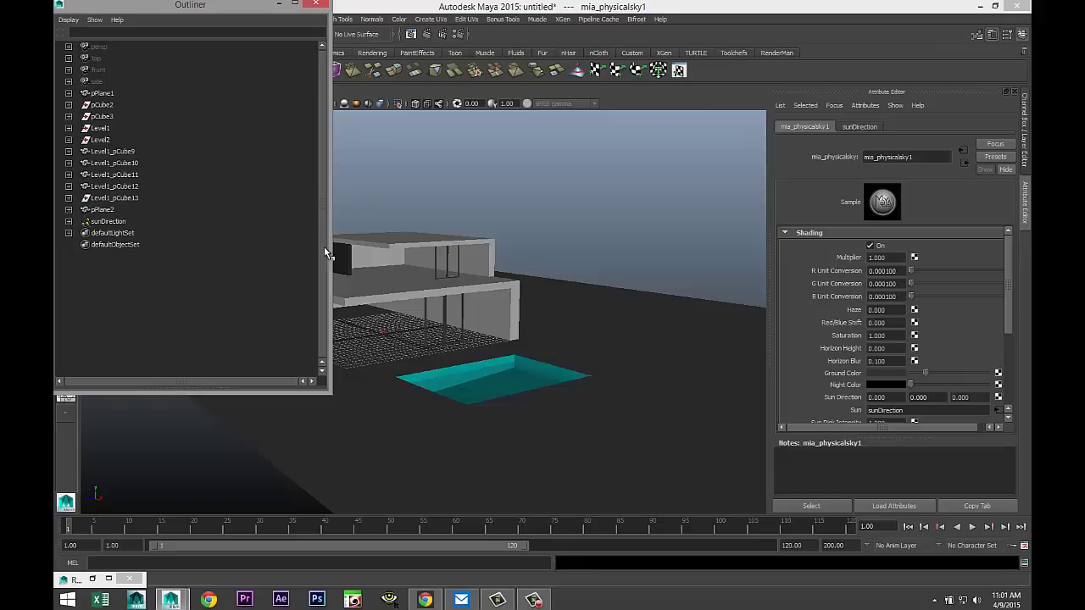
click(108, 223)
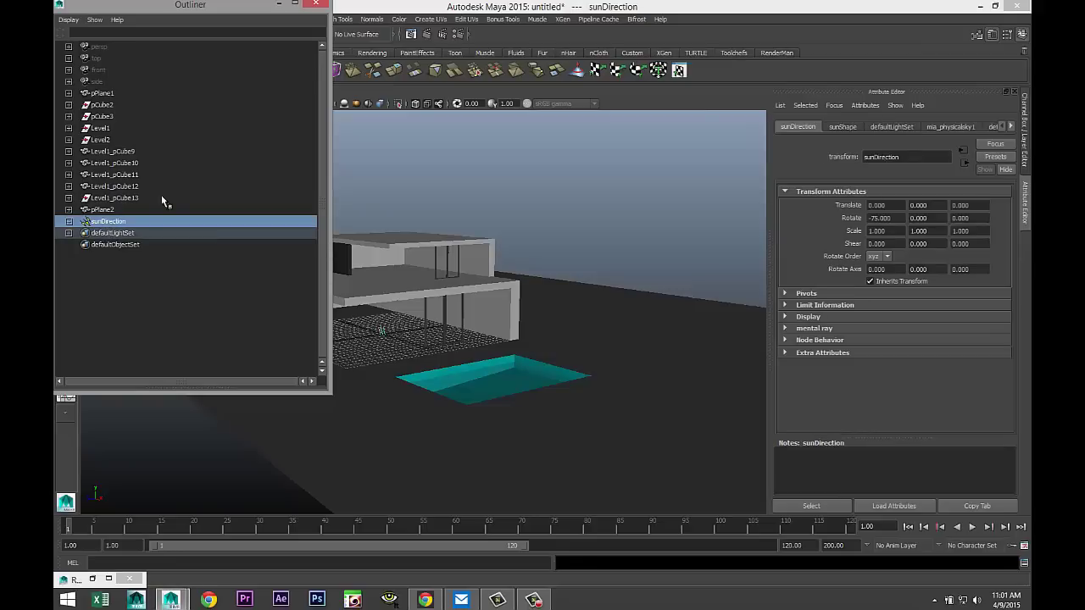
click(283, 5)
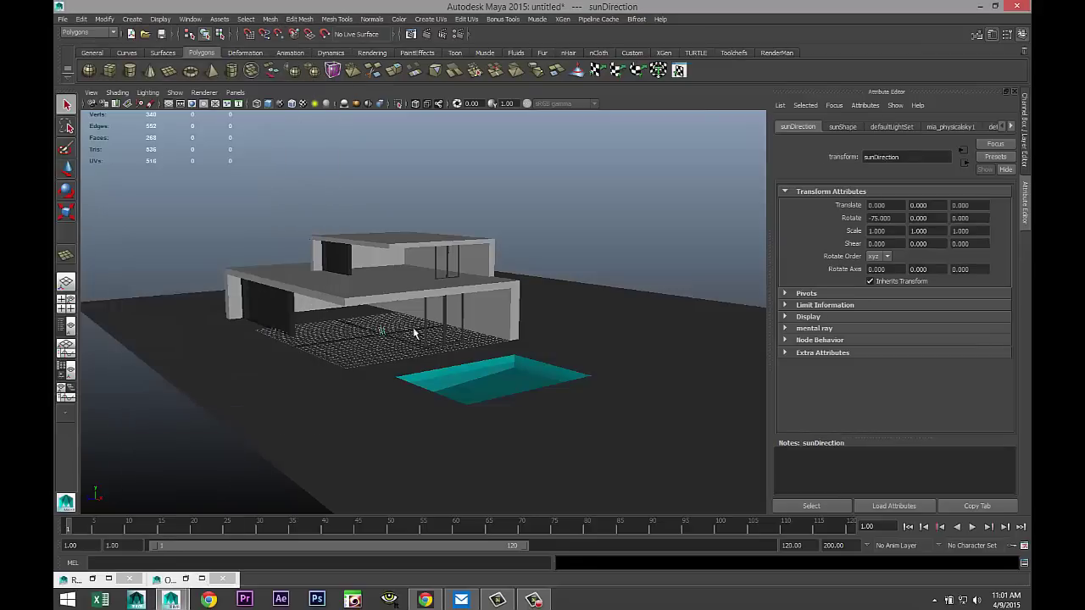
key(w)
drag(387, 276, 392, 161)
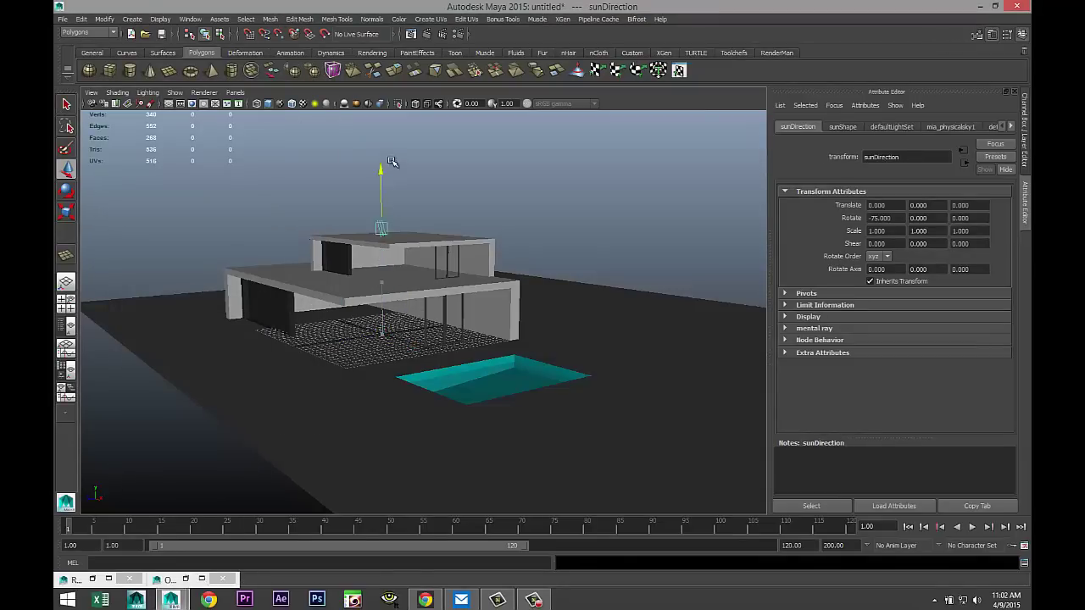
drag(412, 235, 570, 382)
Step: Display the scene with its lights and rotate sunDirection to about -106.6, -24.2, -42.6 degrees in X, Y, Z
key(7)
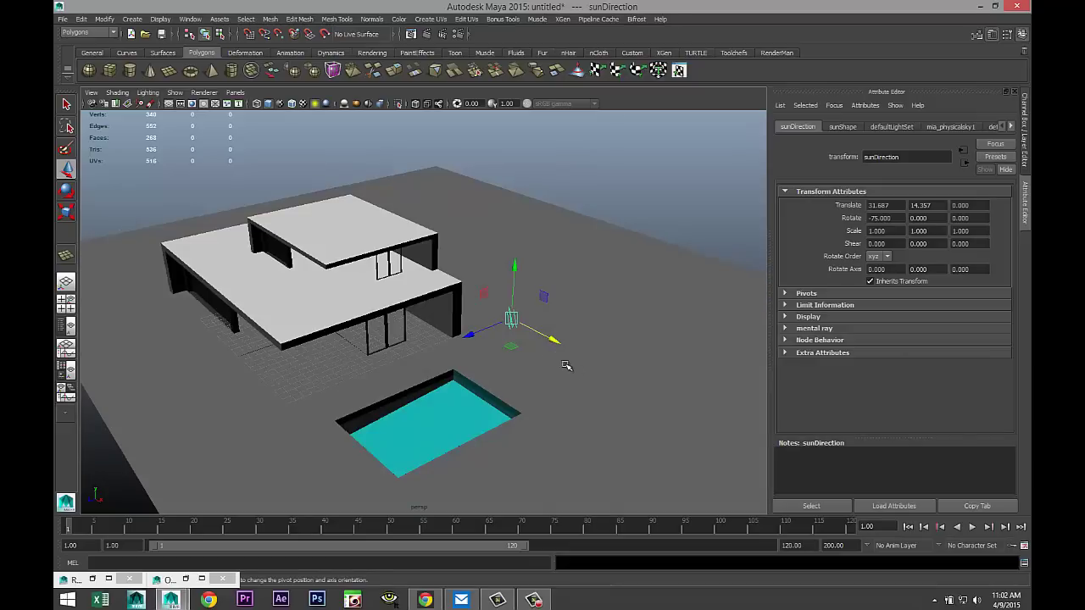
alt+middle_drag(585, 376, 576, 360)
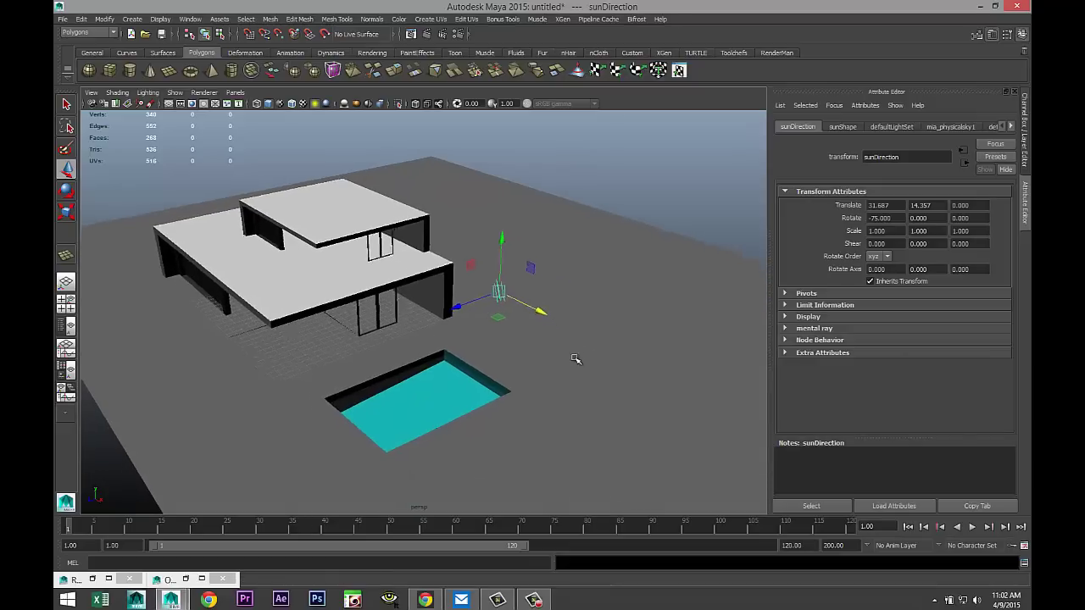
alt+drag(576, 359, 576, 390)
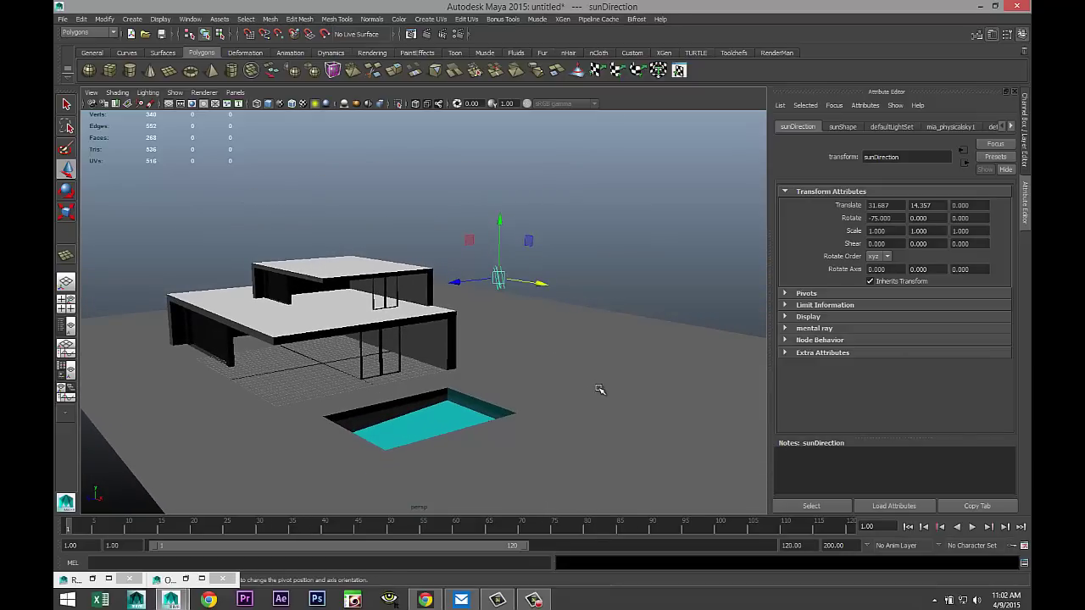
key(e)
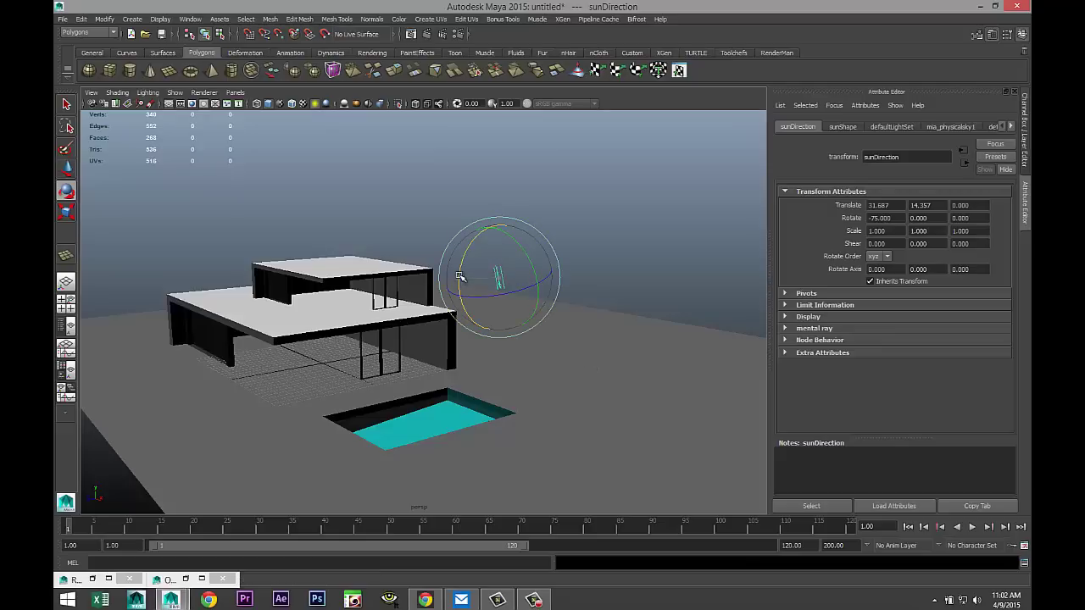
mouse_move(461, 278)
mouse_down()
mouse_move(479, 238)
mouse_move(527, 299)
mouse_move(544, 271)
mouse_move(514, 300)
mouse_move(494, 245)
mouse_up()
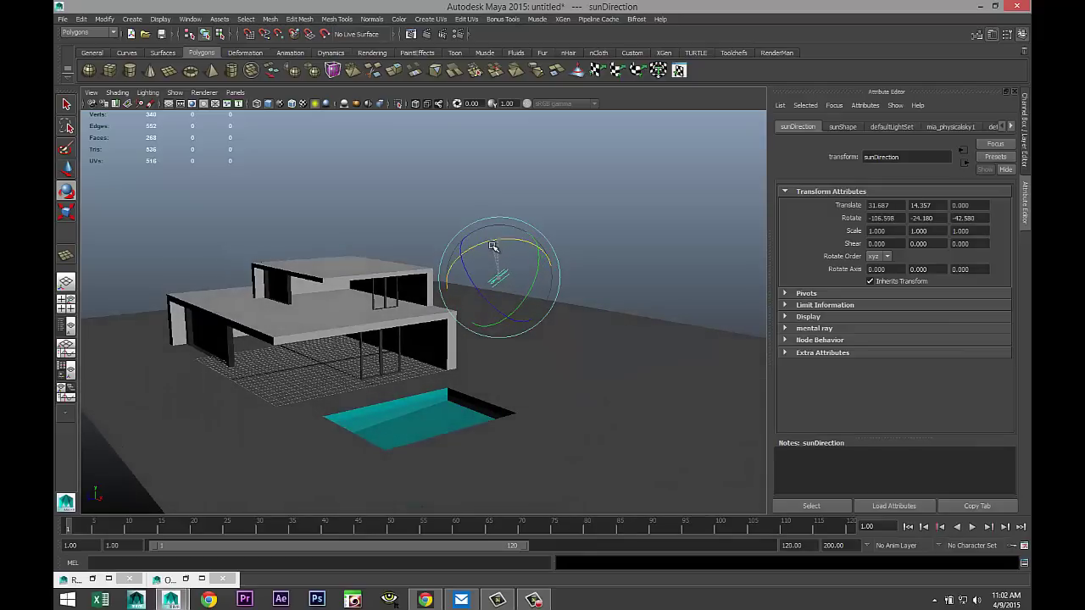
alt+drag(477, 406, 510, 353)
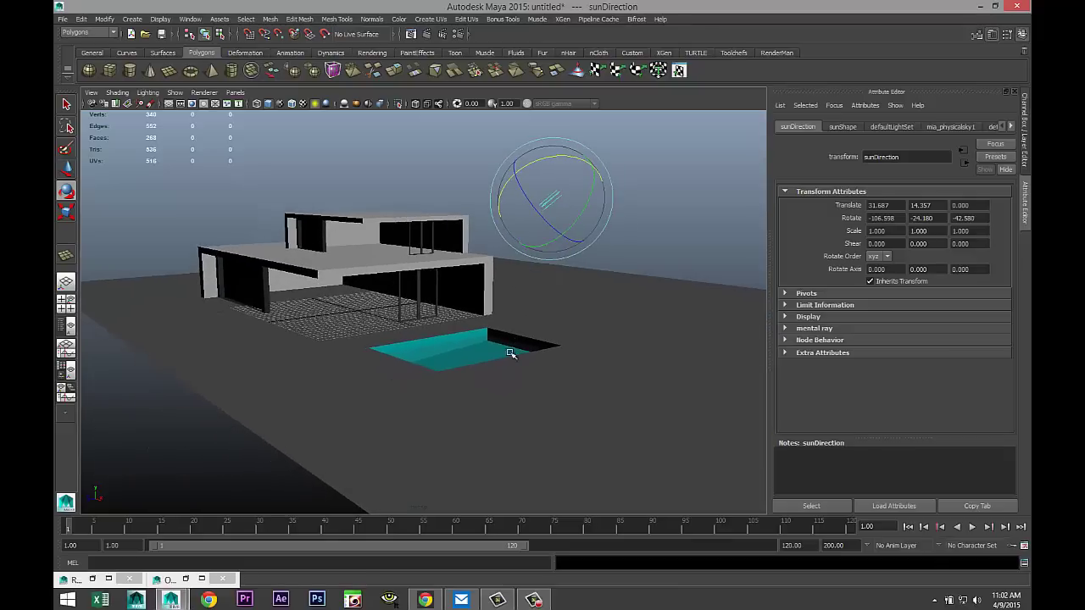
scroll(514, 374, up, 2)
scroll(514, 374, up, 2)
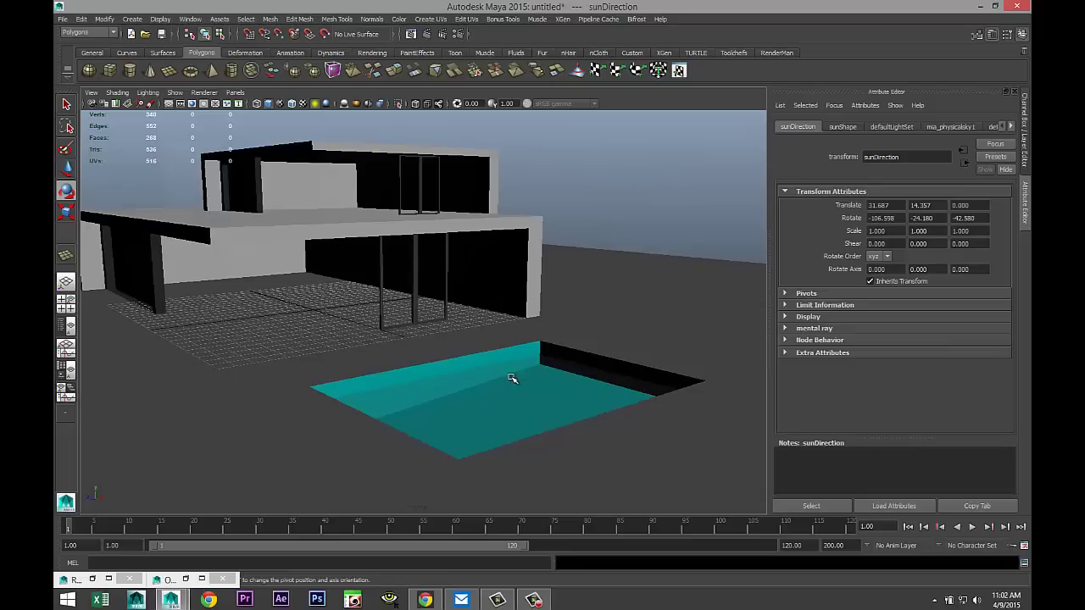
Step: Insert two edge loops in the ground plane, one just in front of the pool and one along its outer side
scroll(512, 379, up, 1)
scroll(511, 380, down, 1)
scroll(449, 411, down, 2)
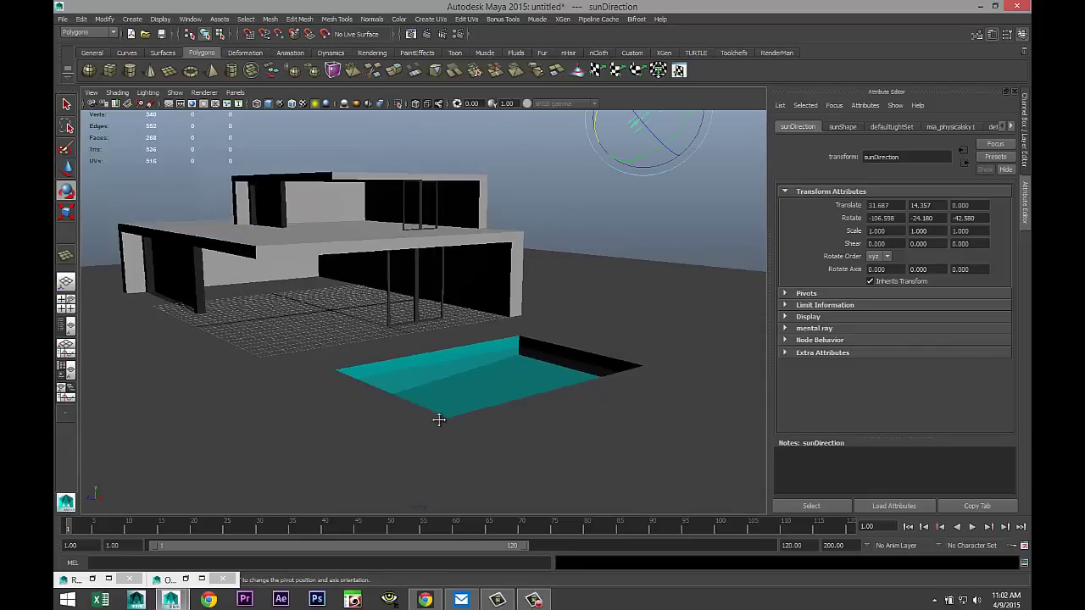
alt+drag(438, 420, 440, 446)
click(474, 412)
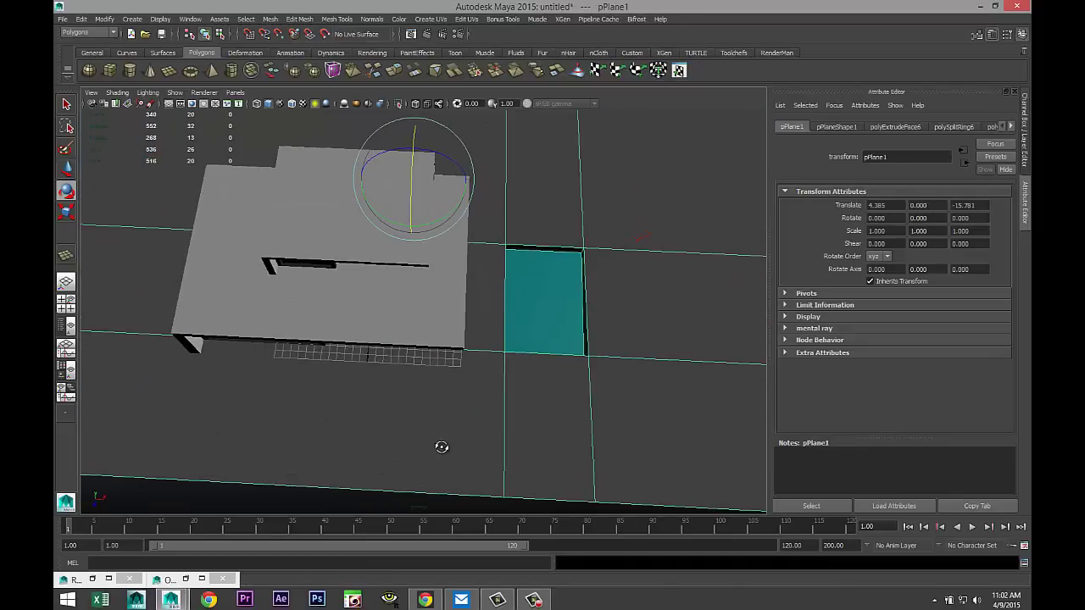
alt+middle_drag(457, 443, 398, 424)
scroll(482, 387, down, 3)
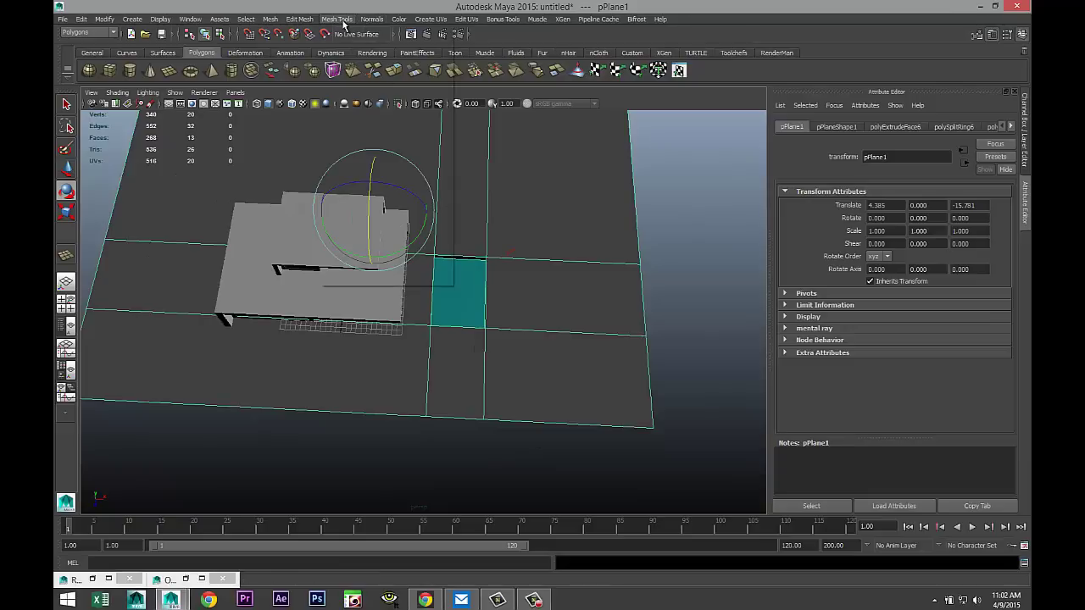
click(338, 18)
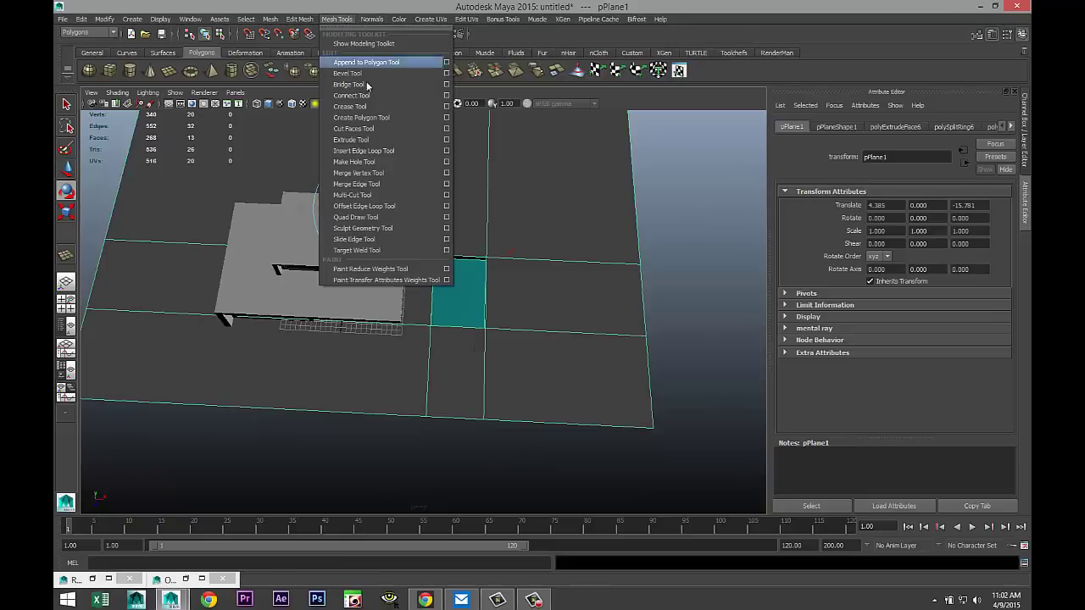
click(414, 150)
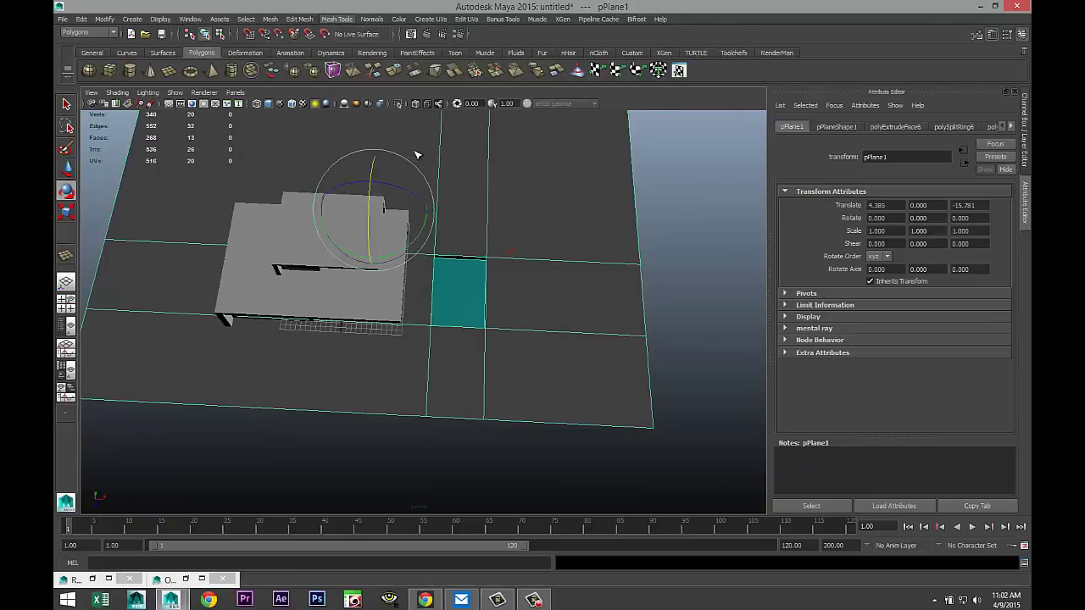
click(655, 370)
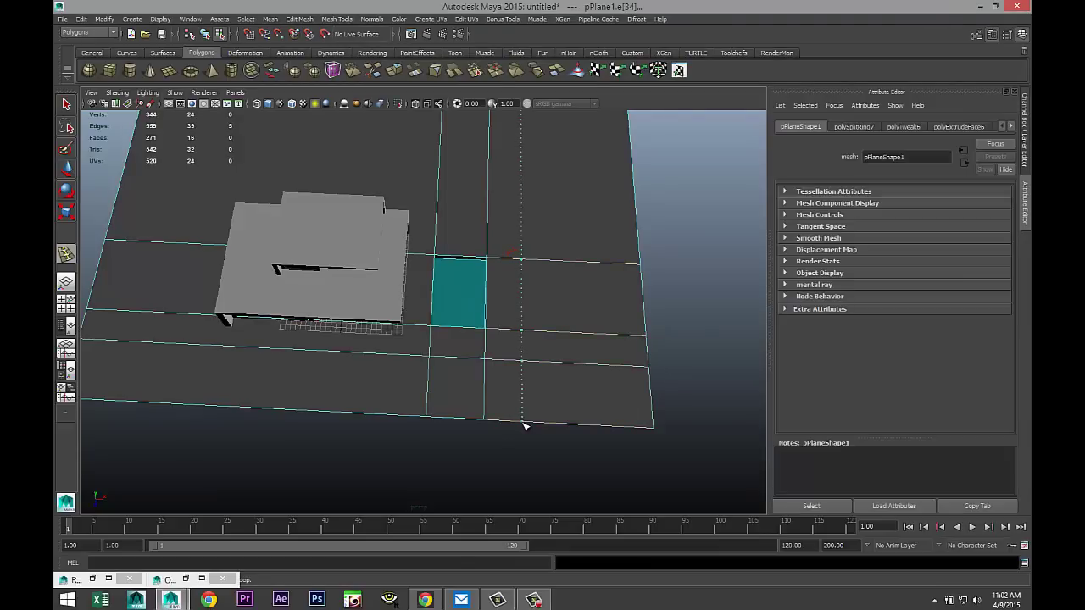
click(522, 423)
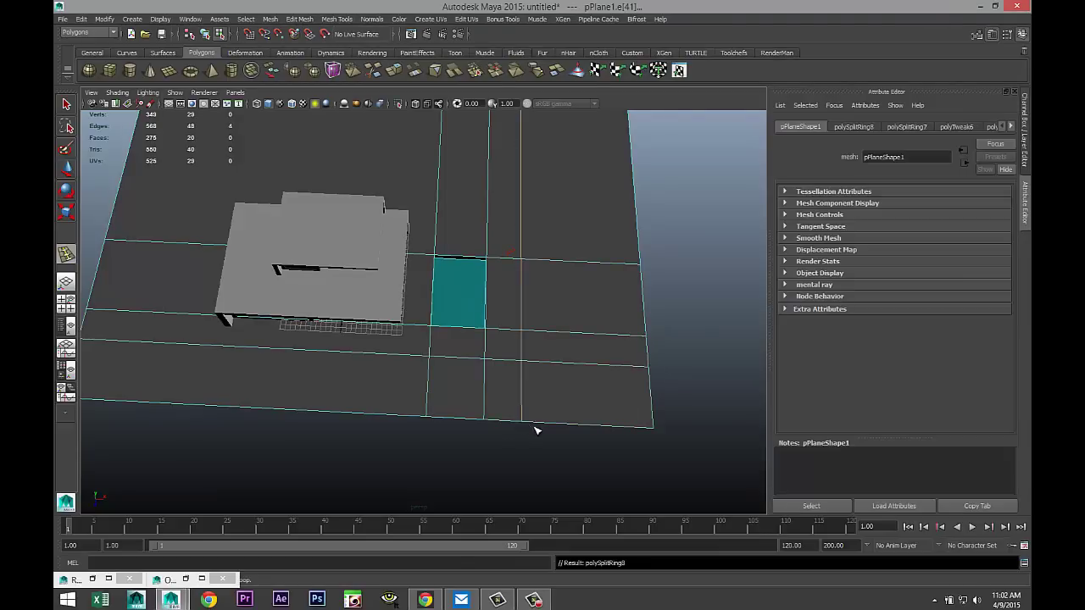
Step: Assign a new Lambert material to the six ground faces forming the paving around the house and pool, including the strip extending behind it
mouse_move(559, 436)
alt+mouse_down()
mouse_move(554, 404)
mouse_move(545, 420)
alt+mouse_up()
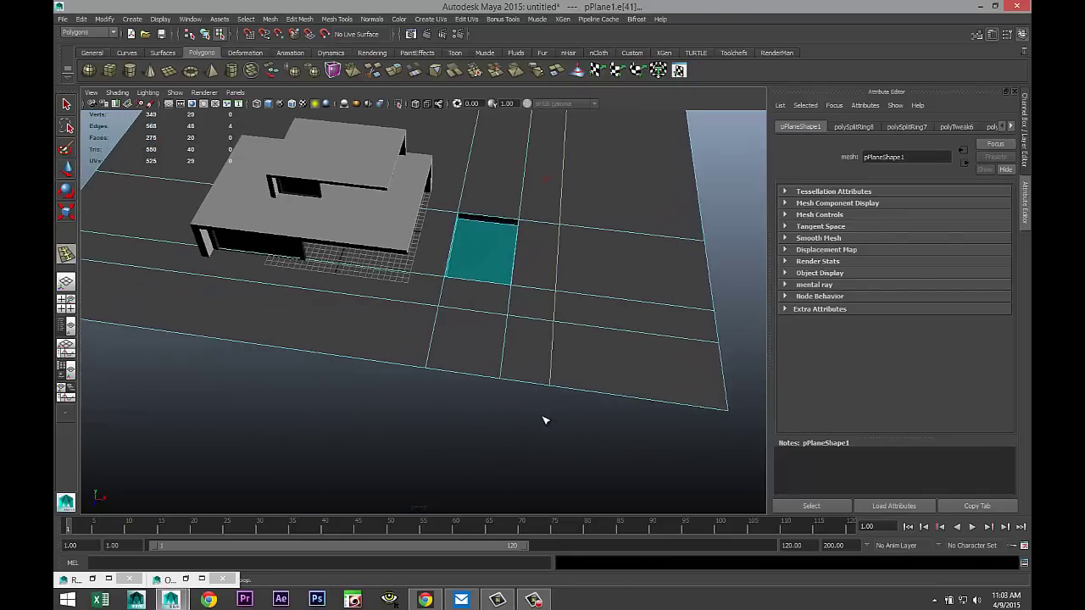
key(q)
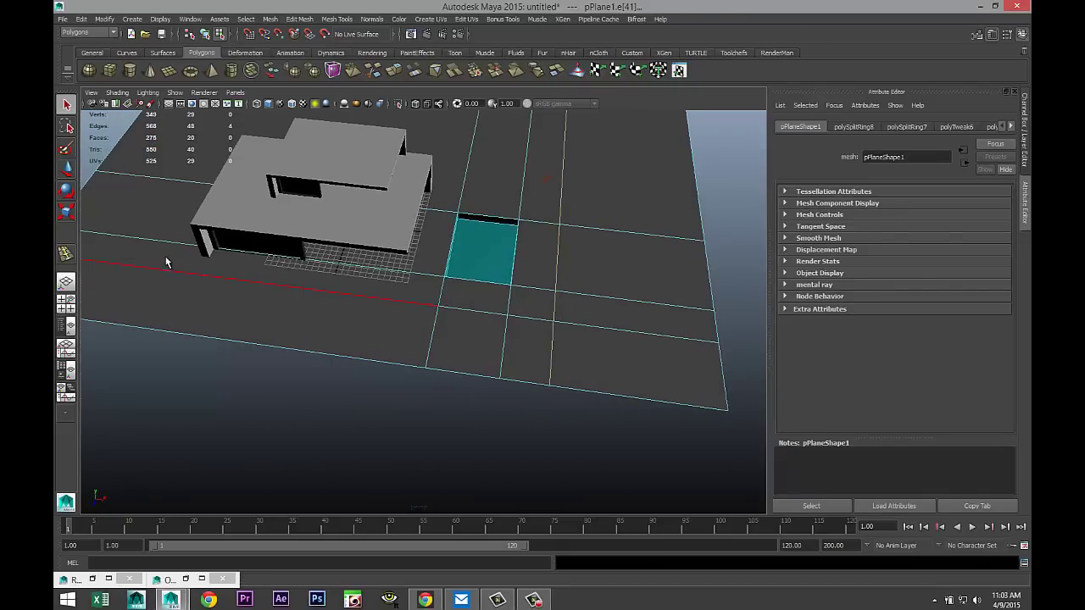
right_click(166, 261)
right_drag(169, 284, 169, 284)
click(167, 257)
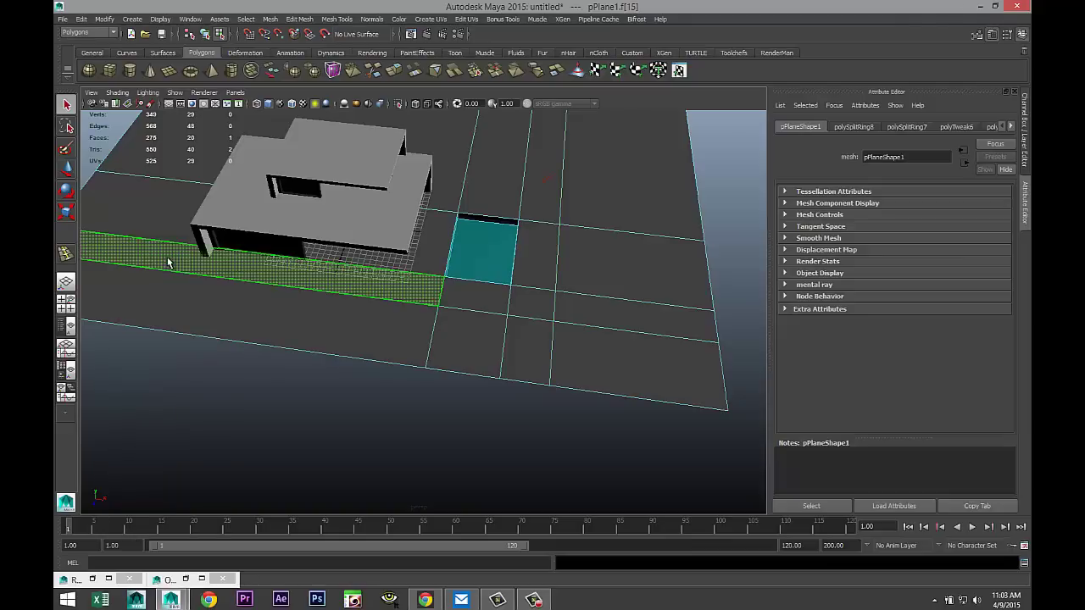
shift+click(477, 301)
shift+click(517, 303)
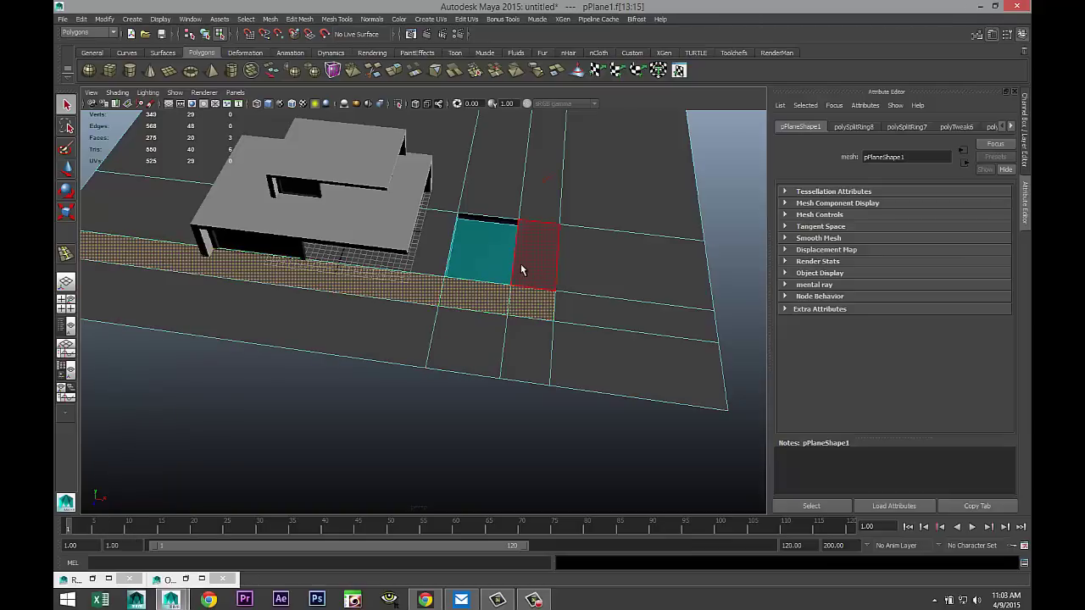
shift+click(521, 264)
shift+click(451, 254)
shift+click(533, 199)
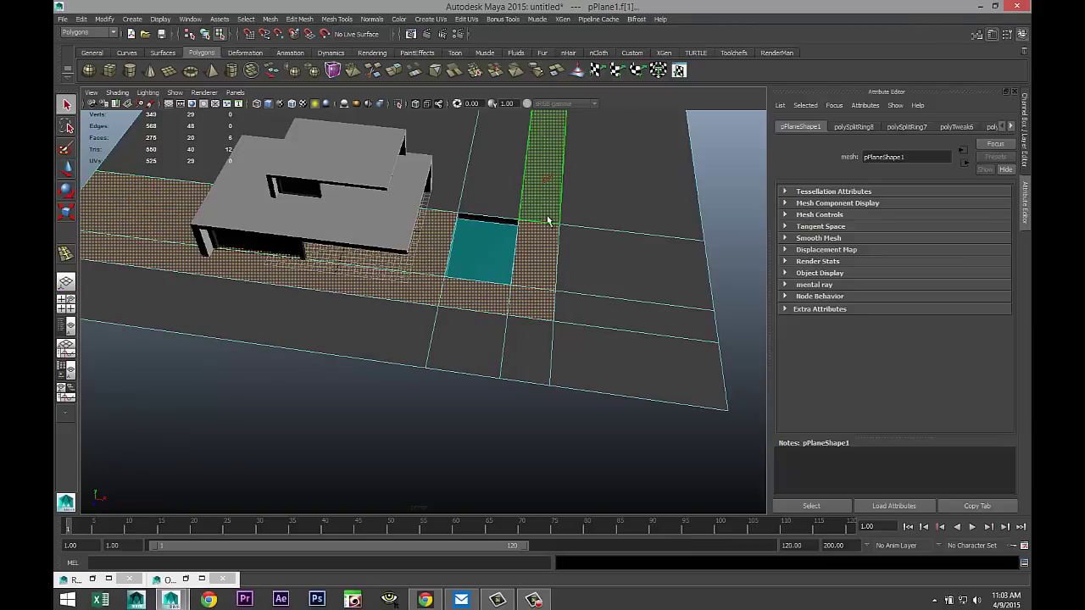
alt+drag(618, 301, 618, 368)
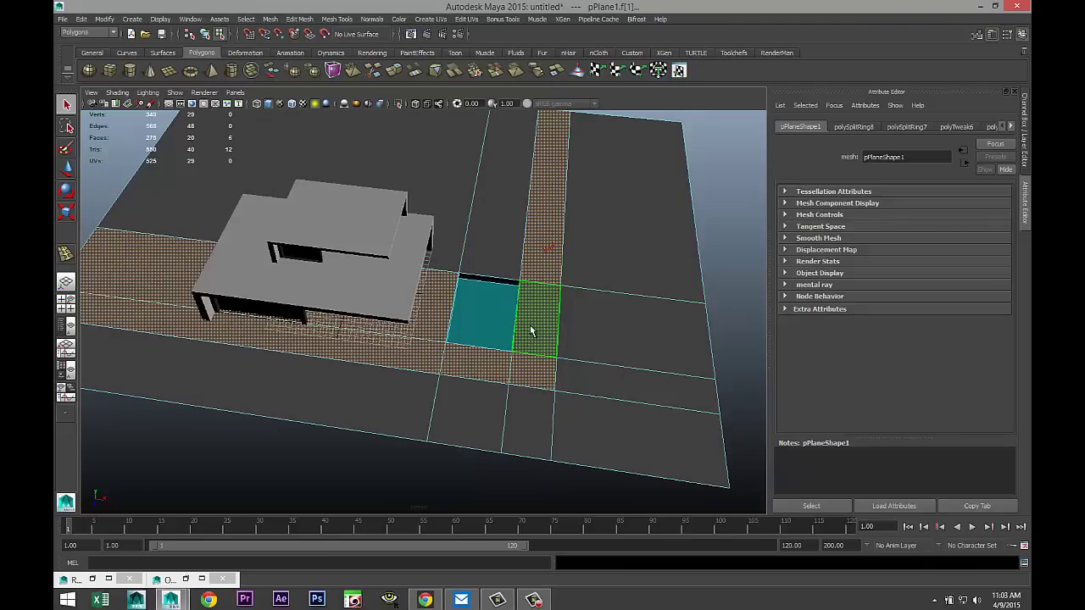
right_drag(529, 324, 543, 563)
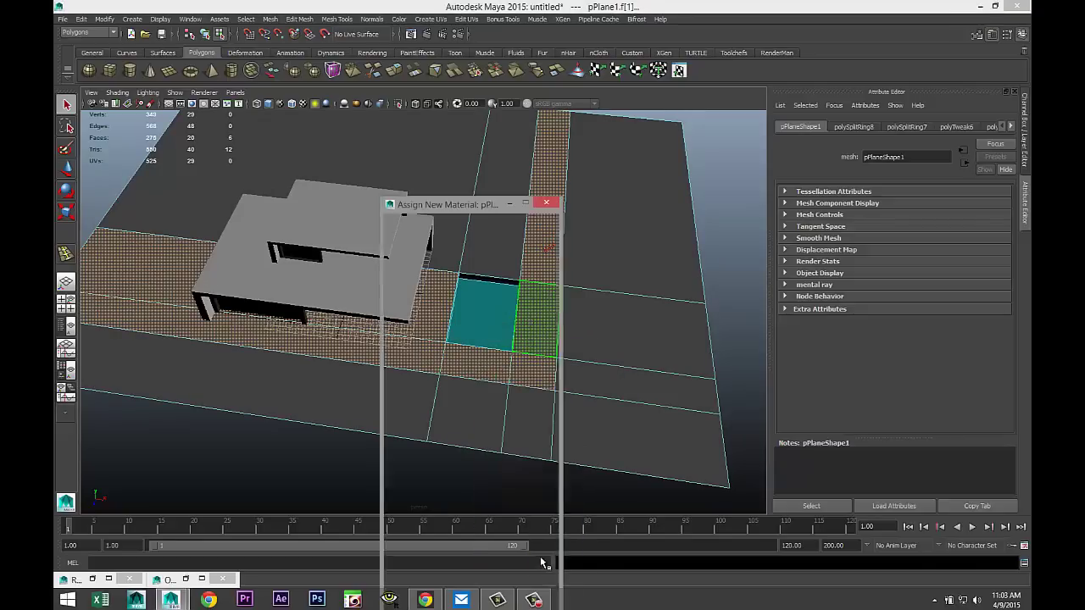
double_click(418, 237)
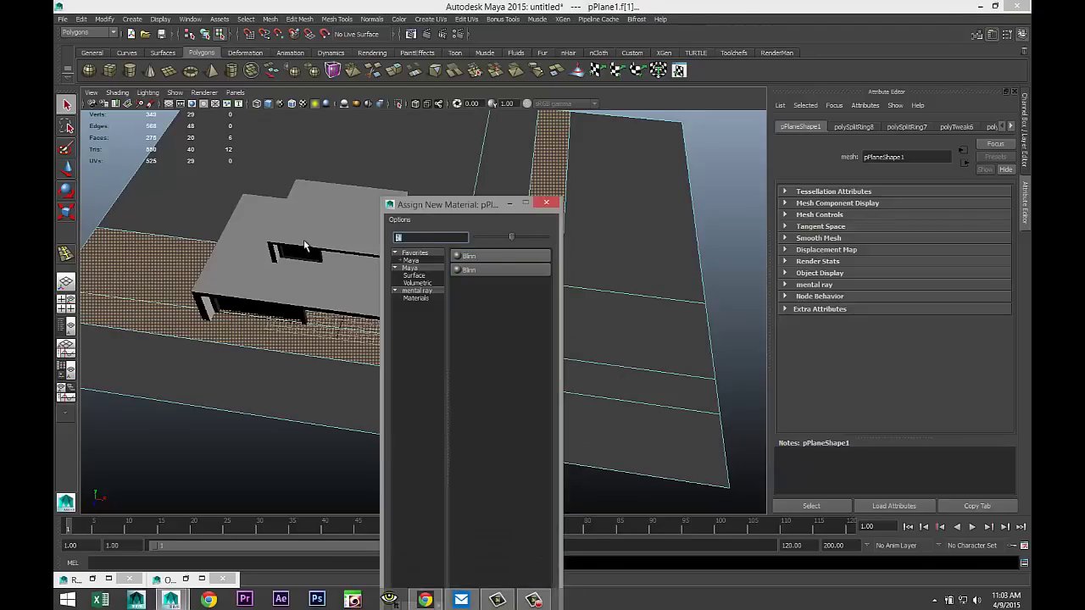
text(la)
click(477, 263)
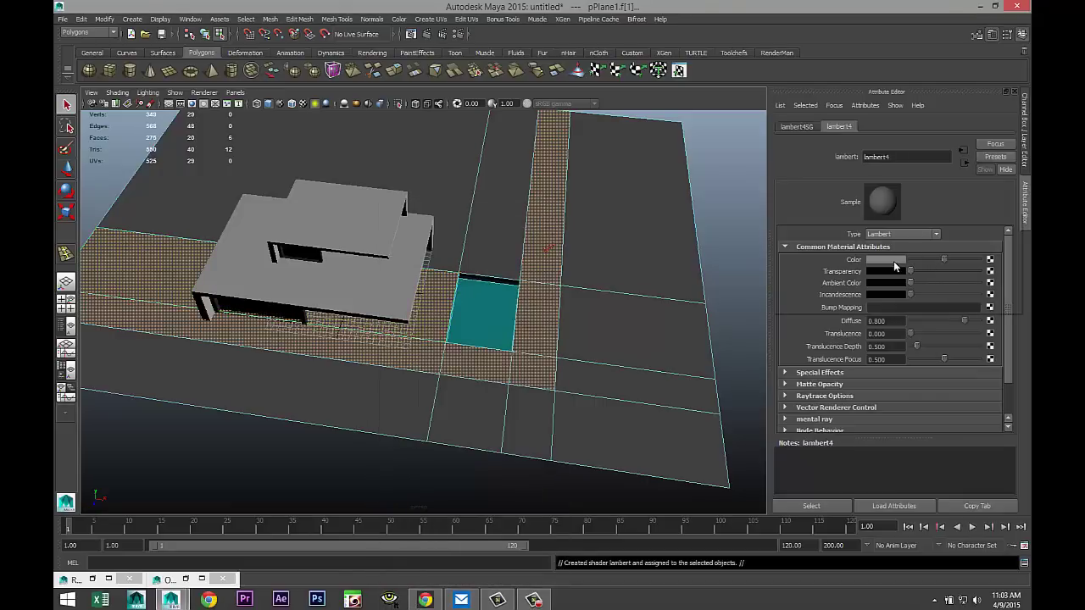
Step: Set the paving material's color to a pale cream with hue 60, saturation about 0.056 and value 1
click(885, 260)
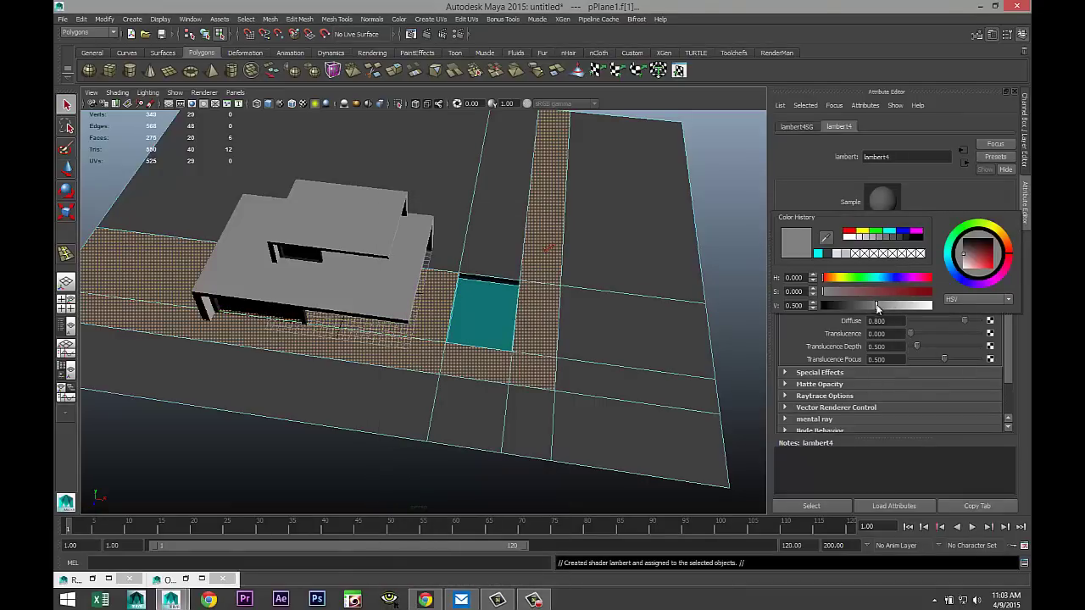
drag(874, 305, 916, 312)
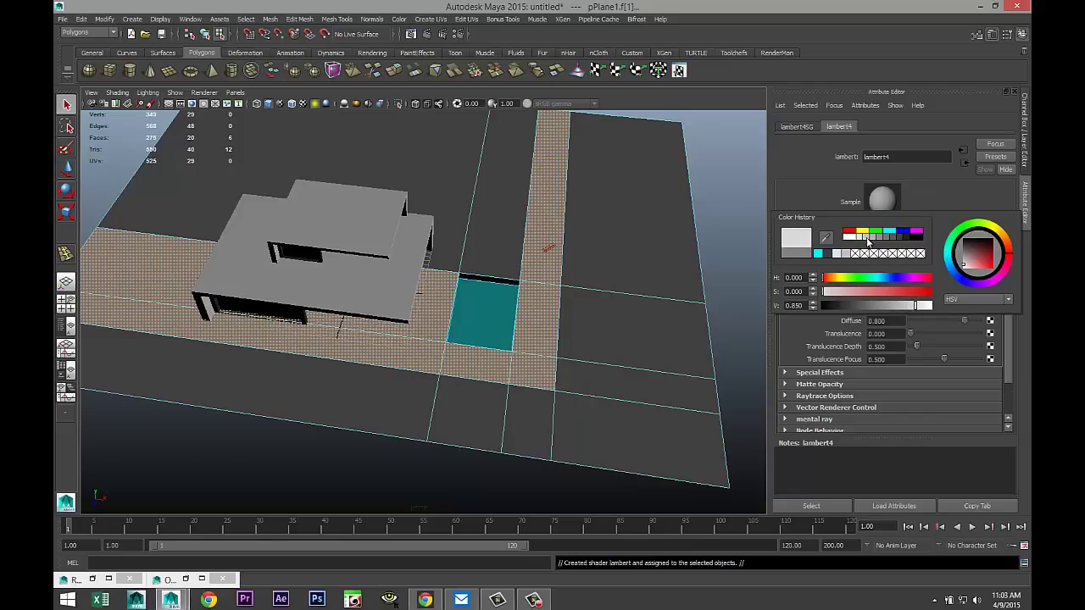
click(863, 232)
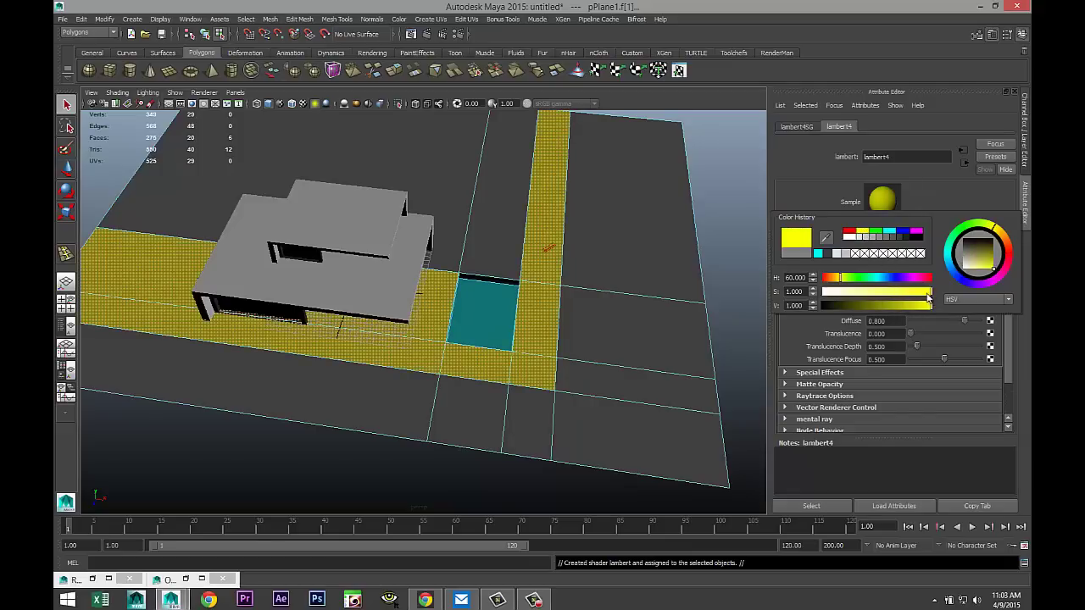
drag(928, 296, 833, 303)
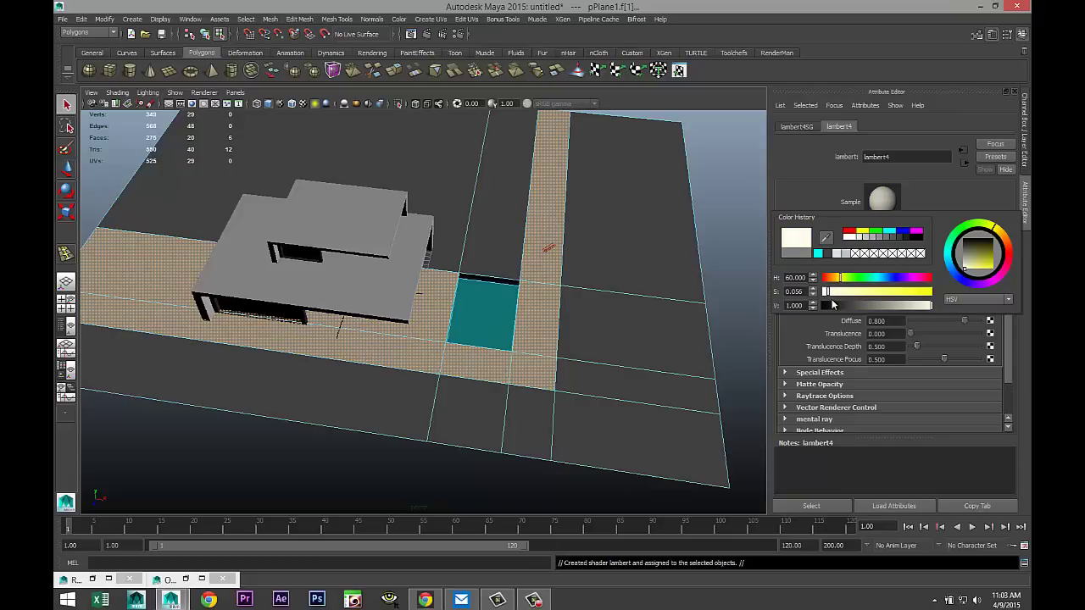
Step: Assign another new Lambert material to the nine remaining ground faces surrounding the paving
click(363, 397)
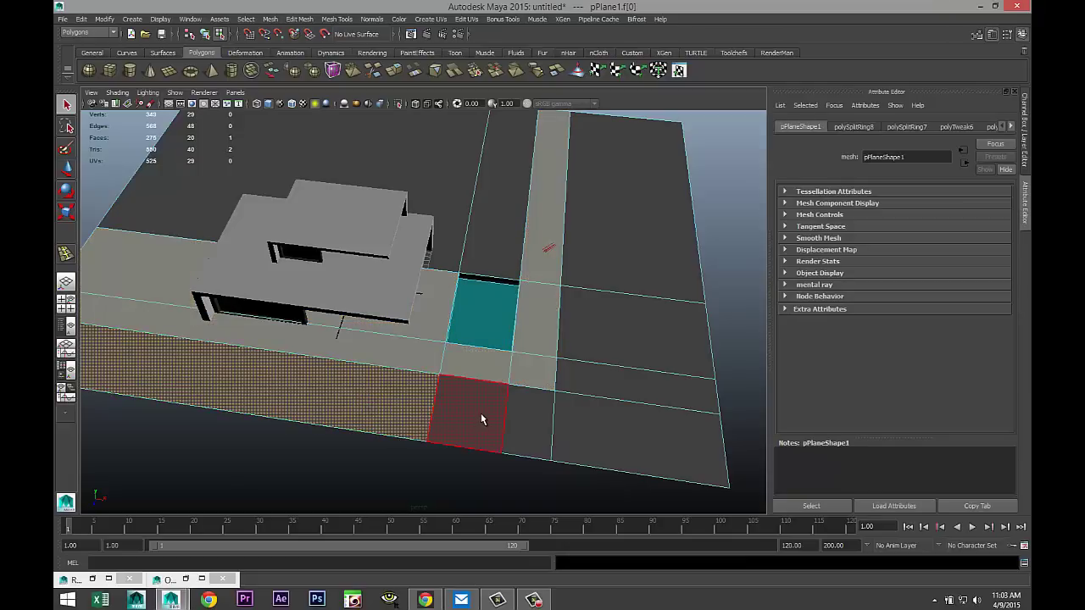
shift+click(481, 413)
shift+click(539, 420)
shift+click(631, 436)
shift+click(625, 378)
shift+click(625, 335)
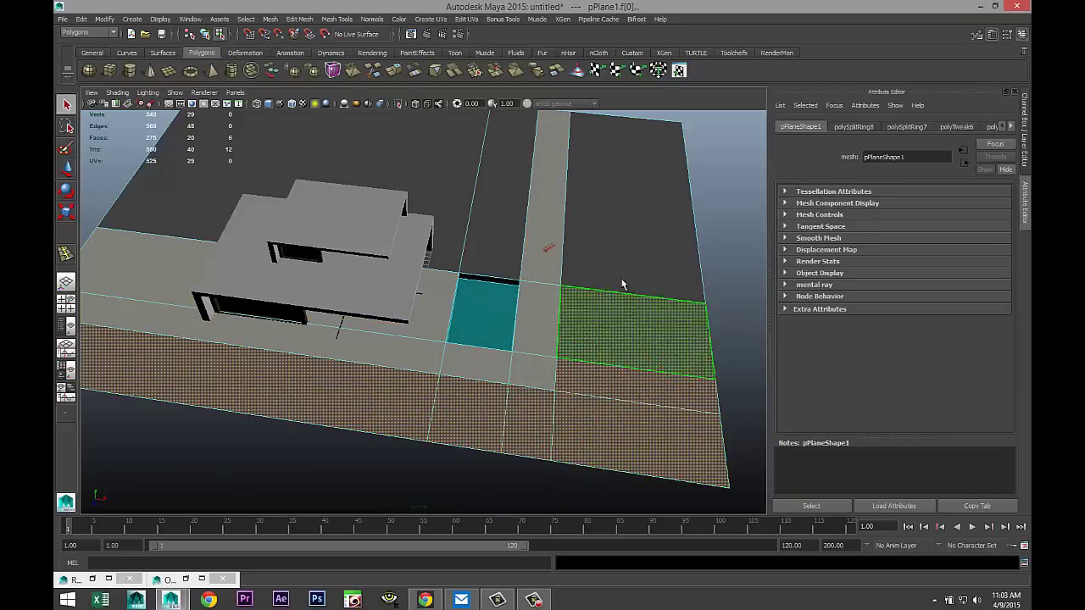
shift+click(598, 246)
shift+click(508, 235)
shift+click(442, 185)
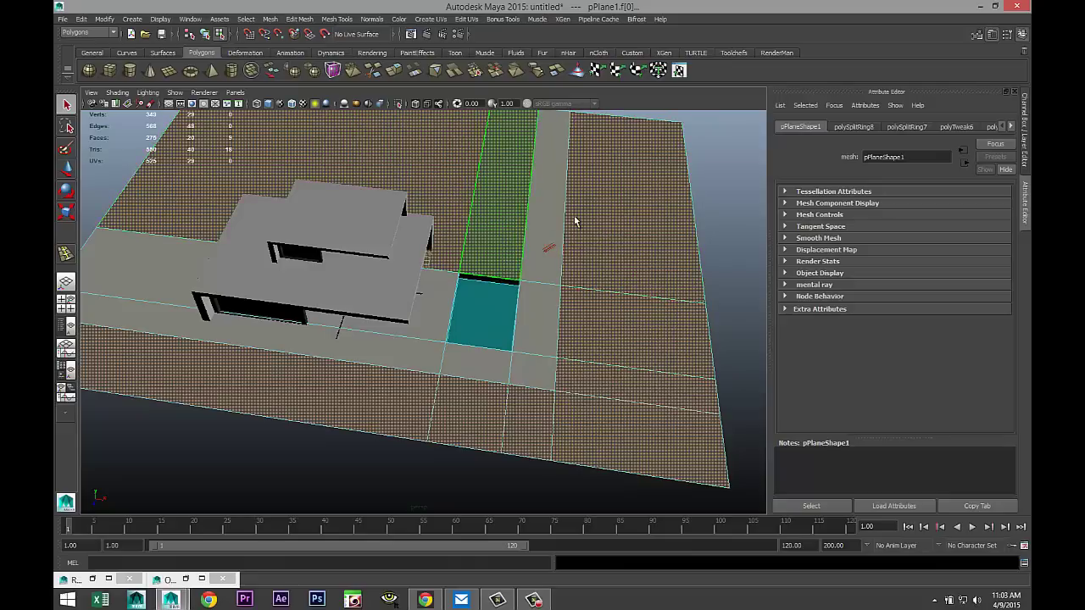
right_drag(611, 213, 601, 455)
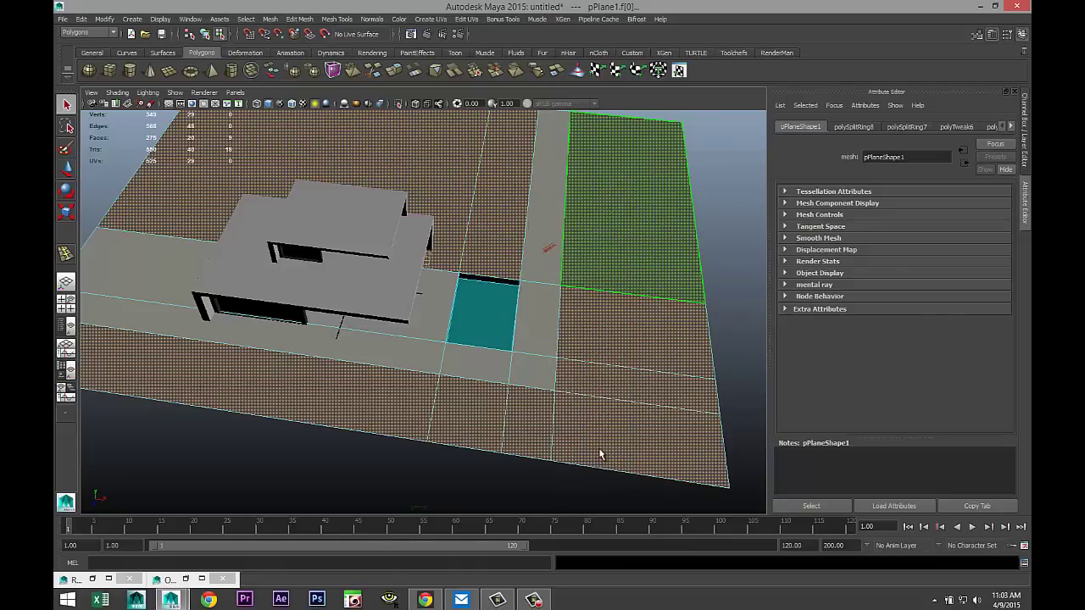
click(475, 256)
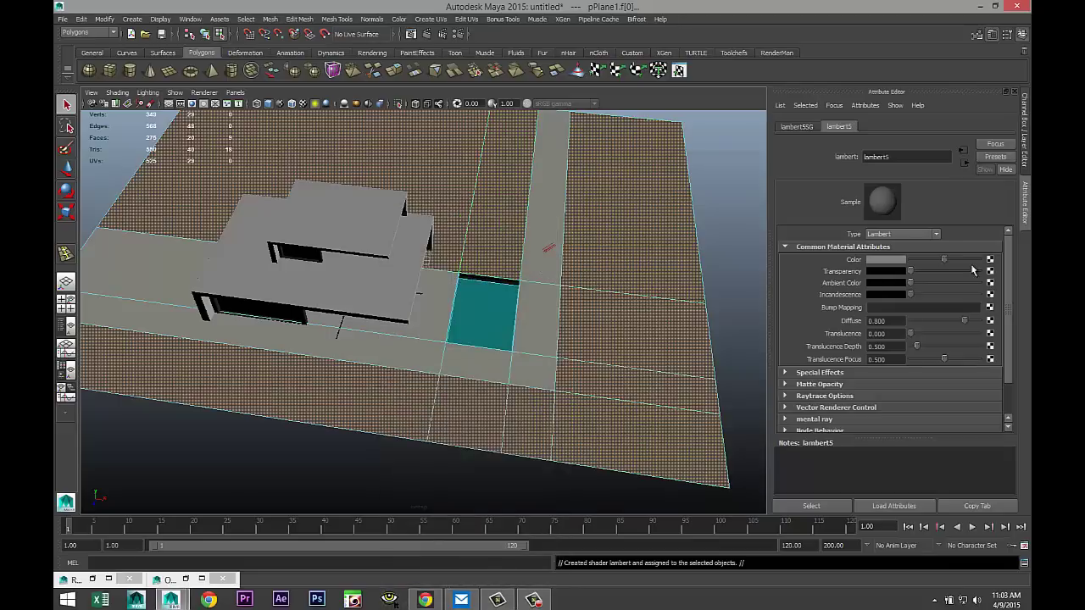
Step: Color the surrounding ground's material dark green with hue 120, saturation 1 and value about 0.128
click(886, 259)
click(870, 228)
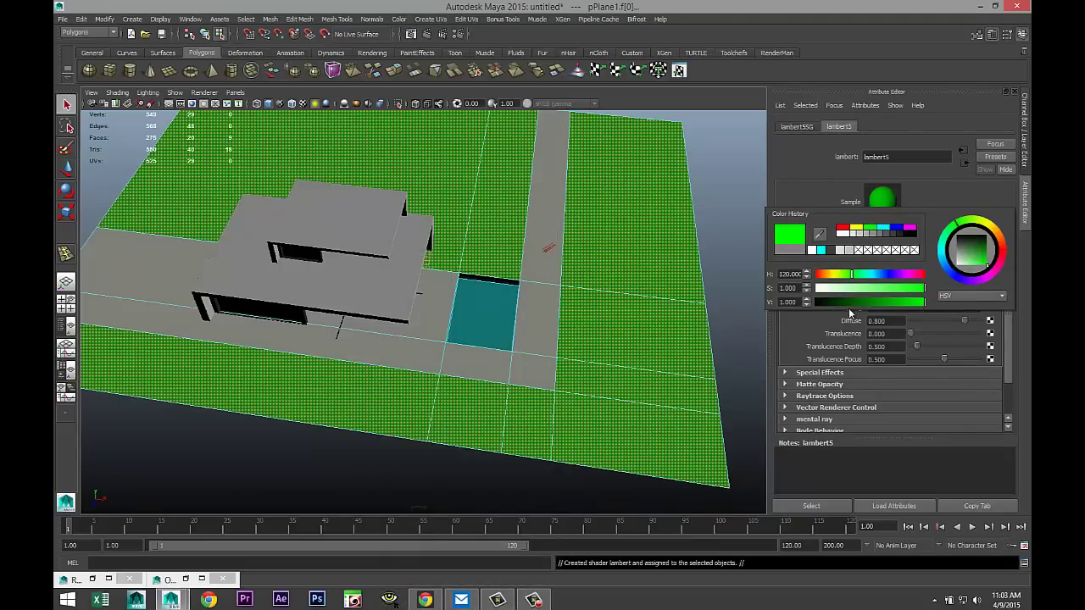
drag(911, 305, 831, 301)
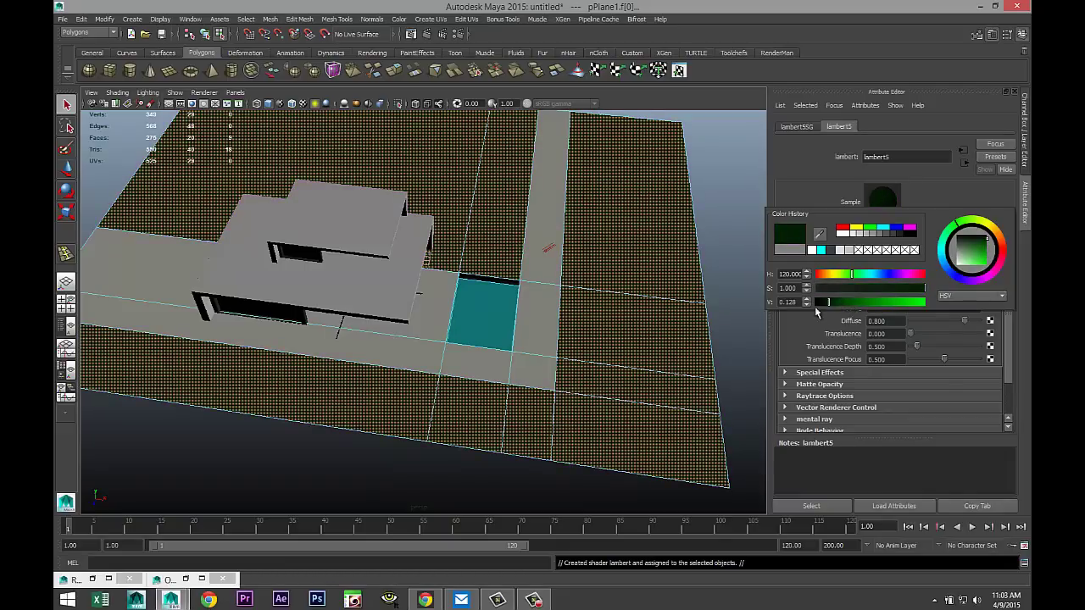
Step: Insert two more edge loops in the ground plane, one just behind the paving and one beside the house on the side away from the pool
scroll(543, 374, up, 2)
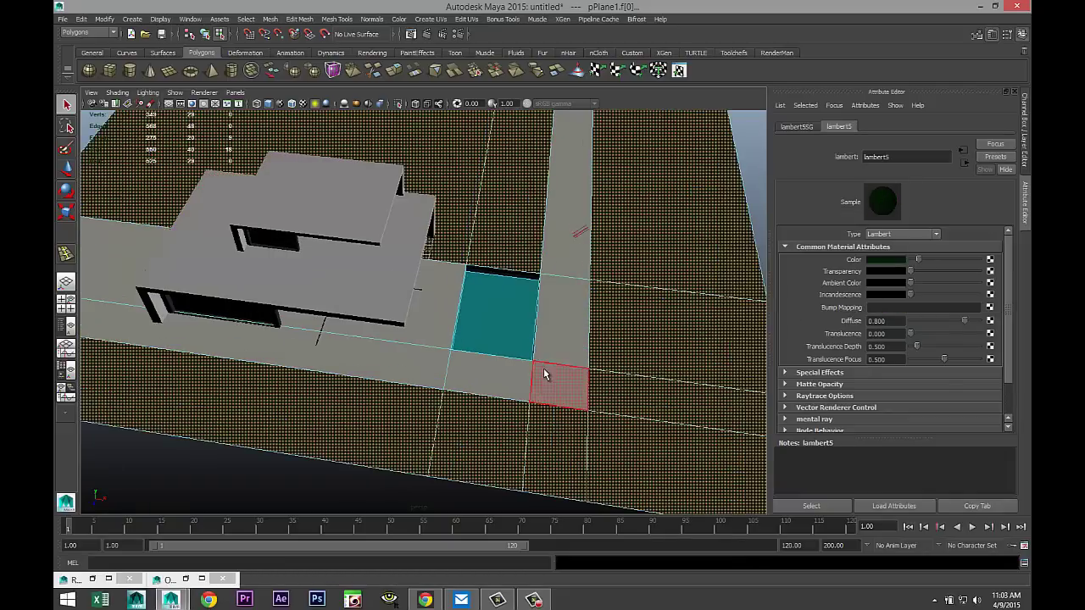
alt+middle_drag(533, 378, 500, 398)
alt+drag(500, 398, 502, 400)
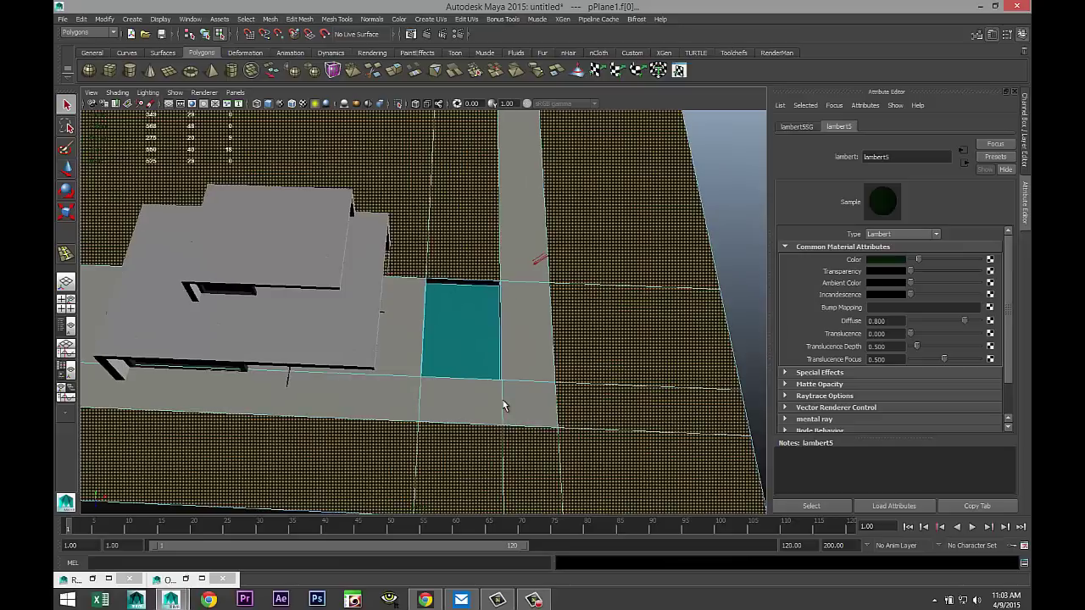
alt+middle_drag(503, 400, 559, 414)
scroll(557, 435, down, 2)
alt+drag(559, 414, 542, 429)
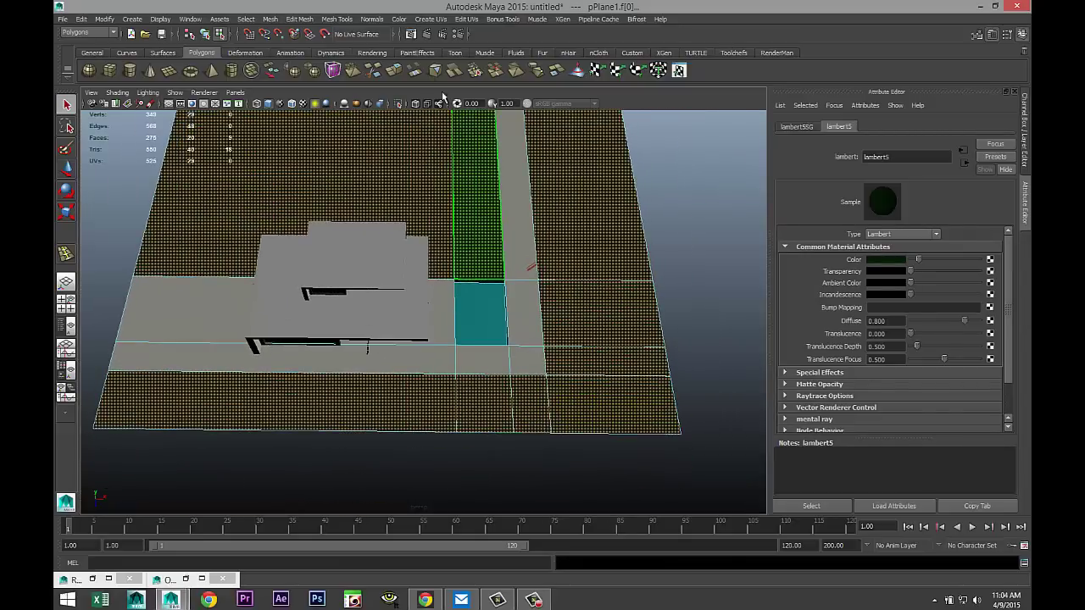
click(340, 19)
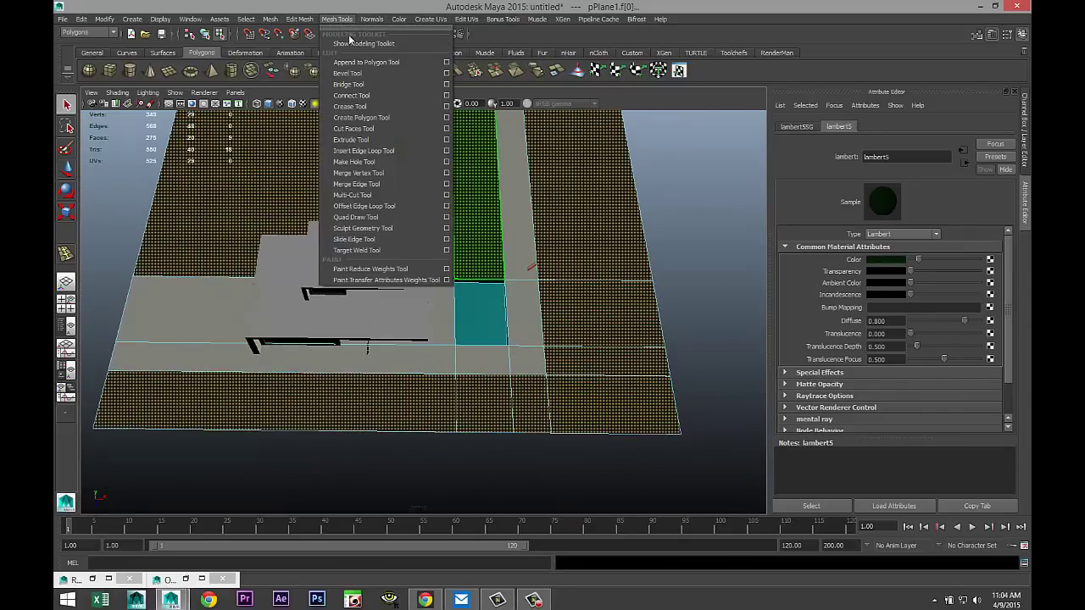
click(381, 150)
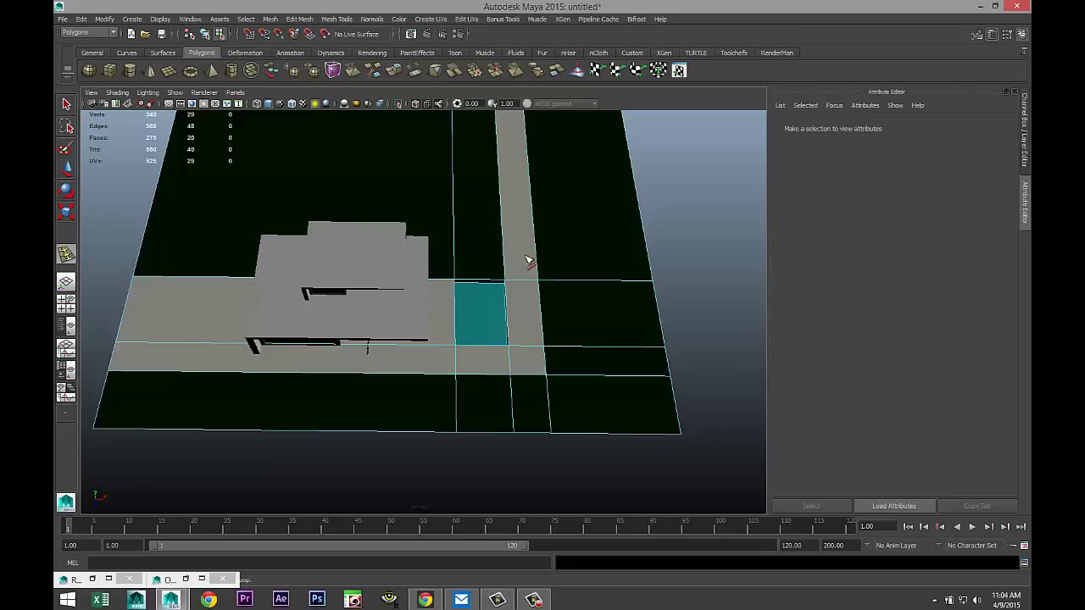
click(651, 262)
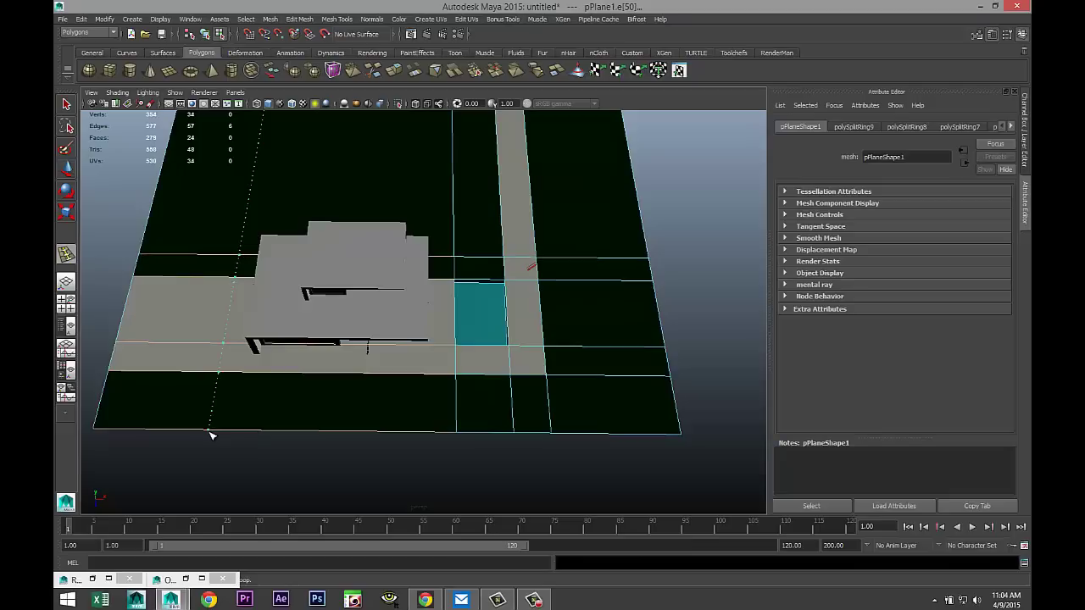
click(211, 434)
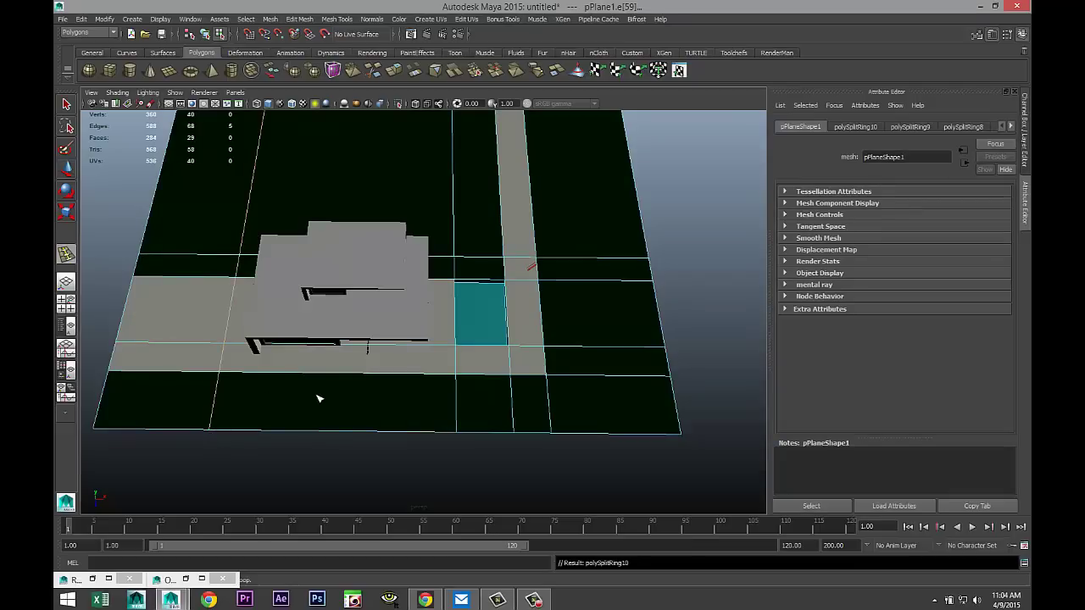
alt+middle_drag(319, 398, 375, 429)
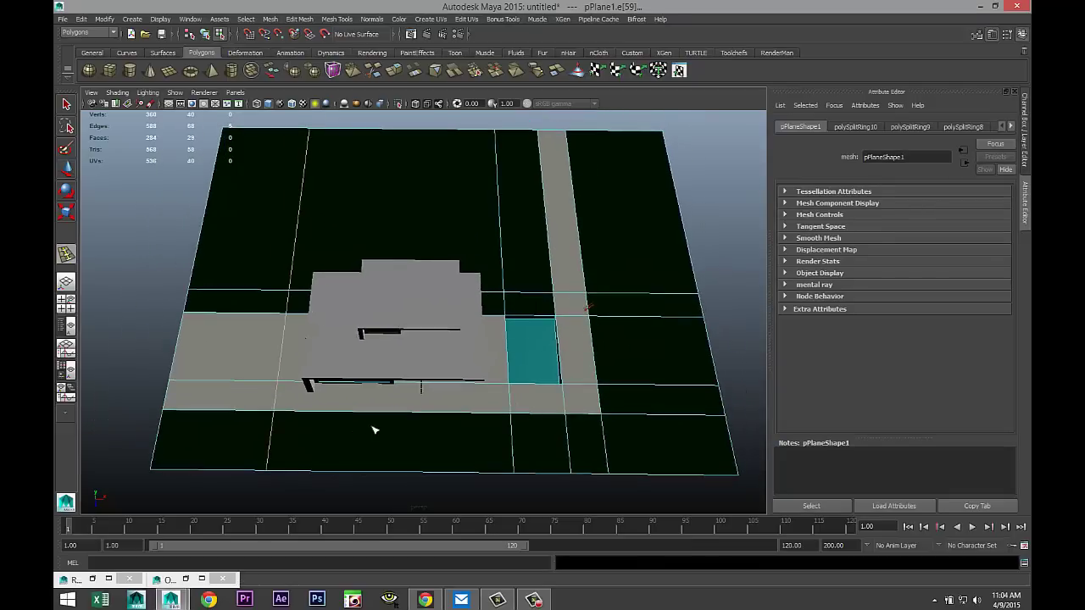
Step: Assign the existing paving material lambert4 to the three narrow ground faces just behind the house and pool
right_drag(562, 254, 564, 285)
click(571, 262)
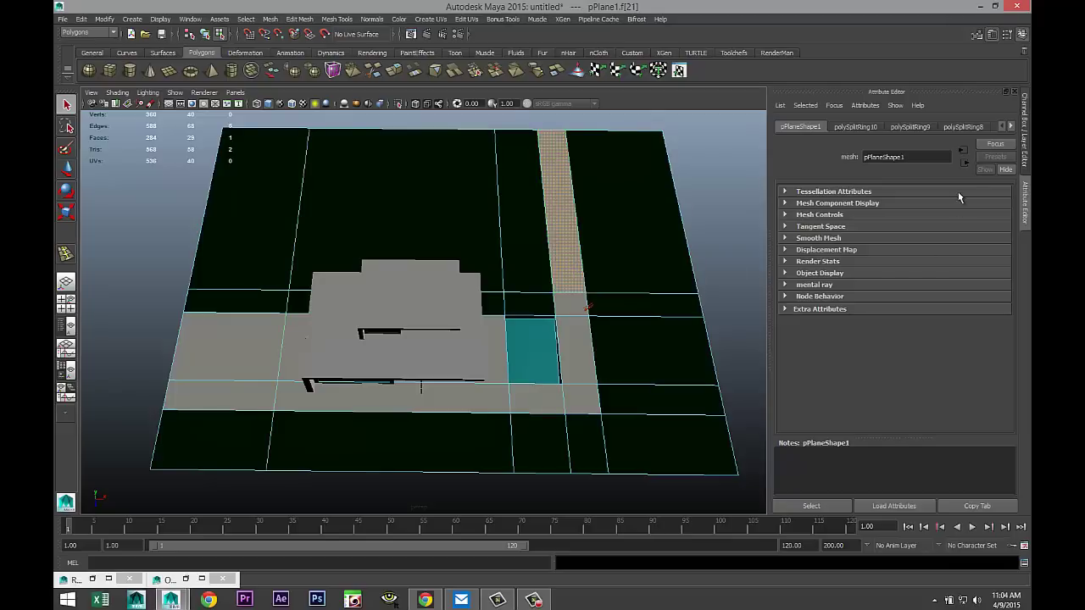
click(1013, 127)
click(1013, 127)
click(1013, 127)
click(1013, 128)
click(1013, 127)
click(1013, 127)
click(1013, 127)
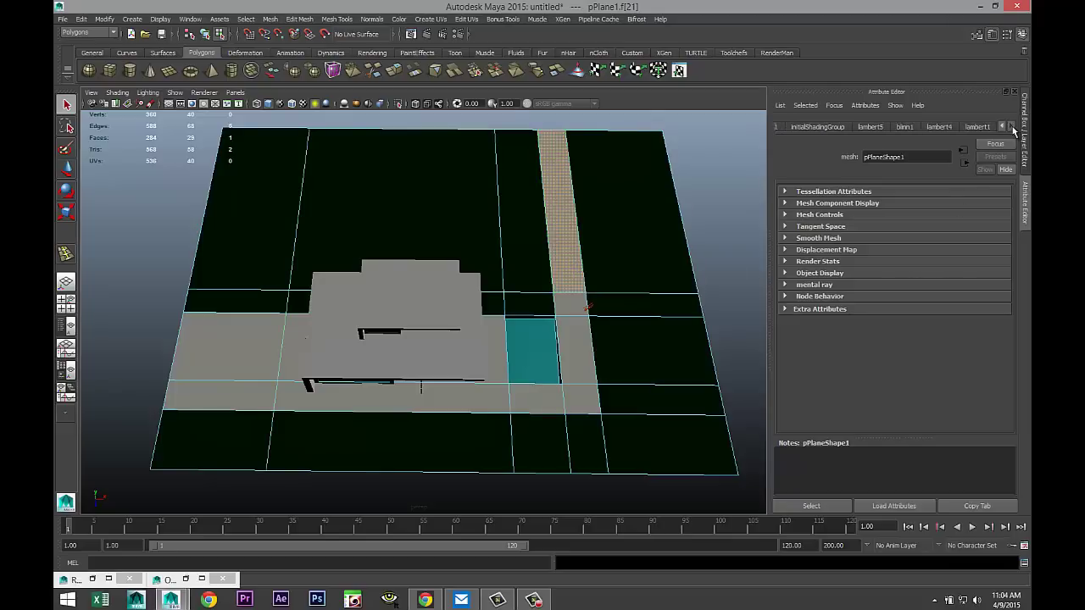
click(984, 127)
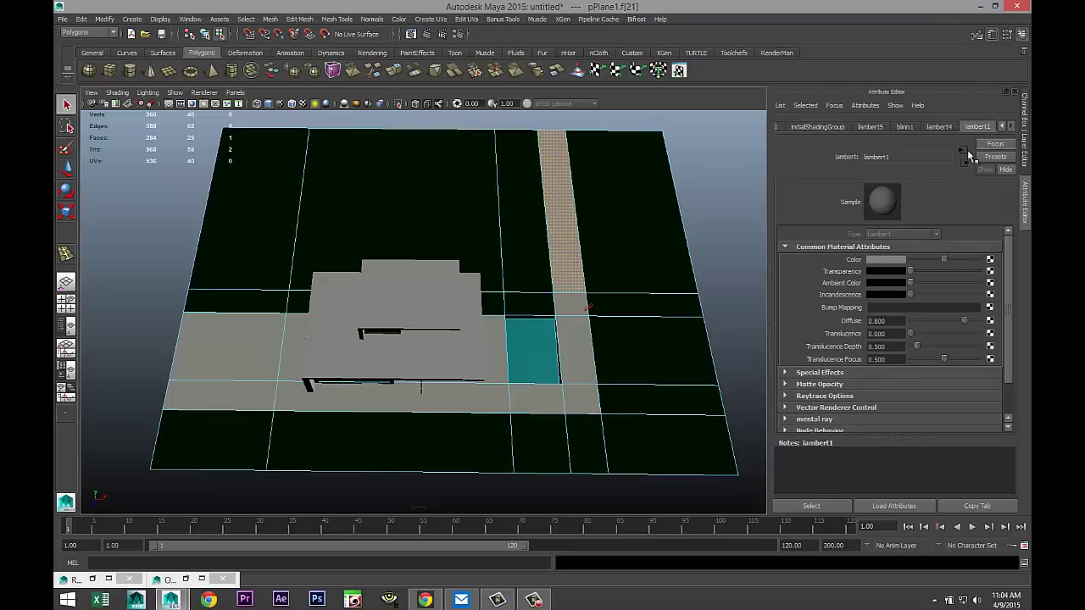
click(938, 127)
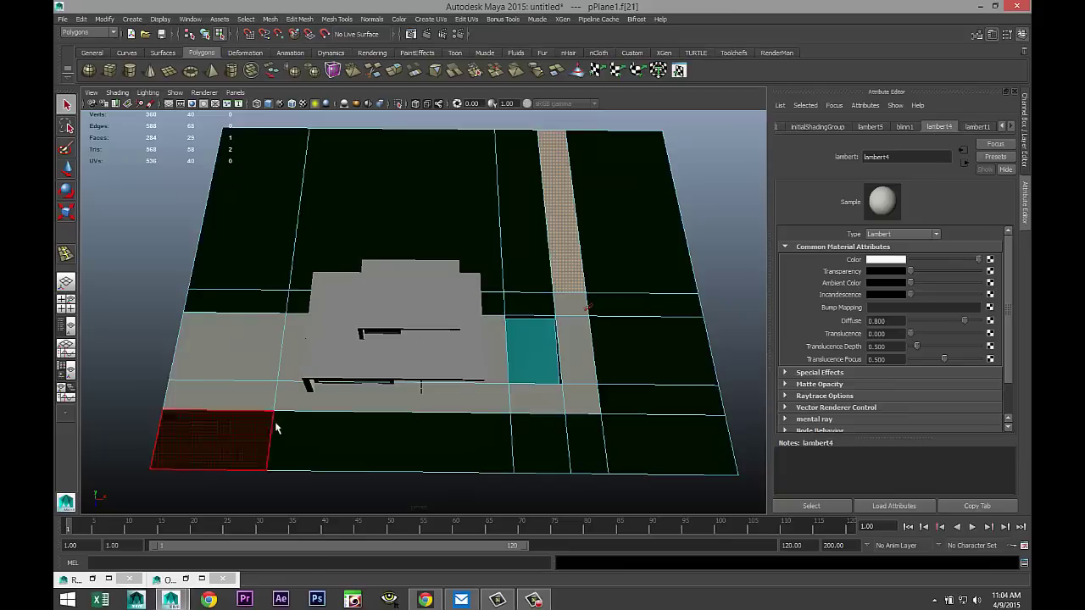
shift+click(297, 307)
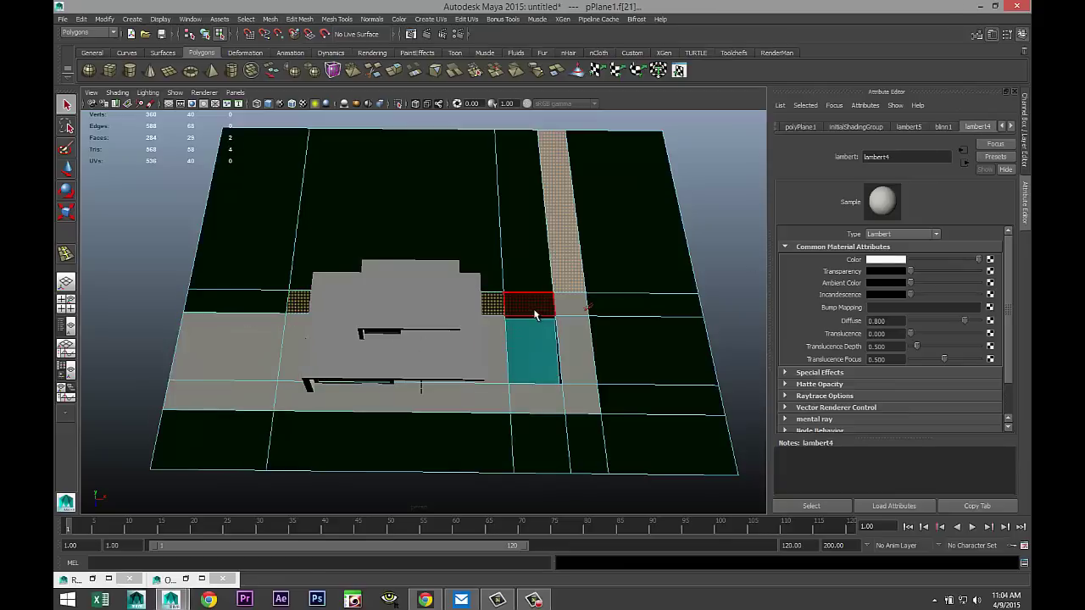
shift+click(534, 312)
right_drag(534, 312, 632, 561)
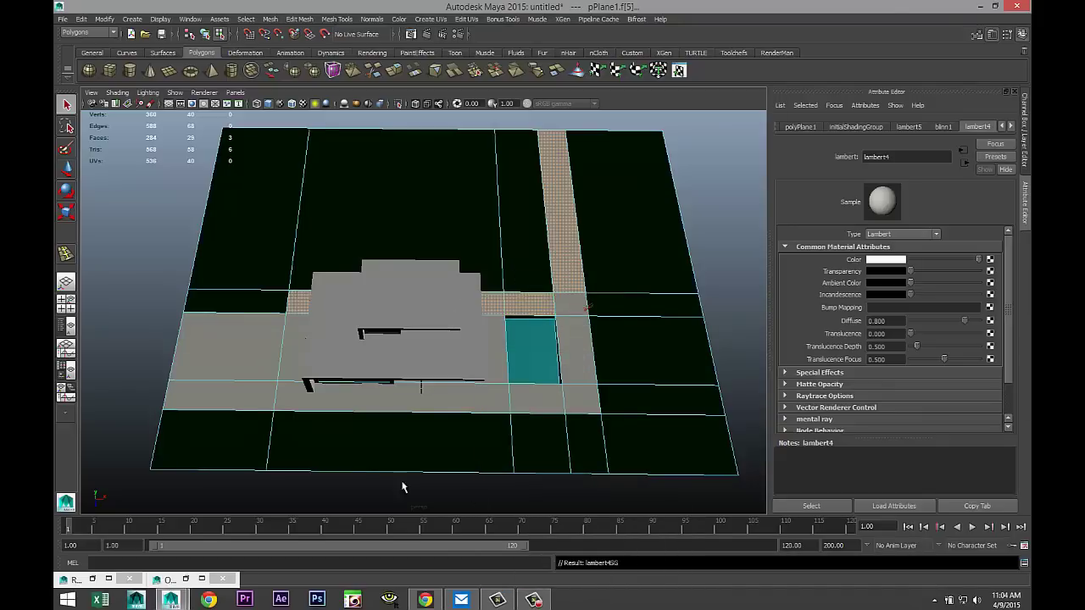
Step: Assign the existing dark green material lambert5 to the two paving faces on the side of the house away from the pool
click(249, 247)
click(1011, 126)
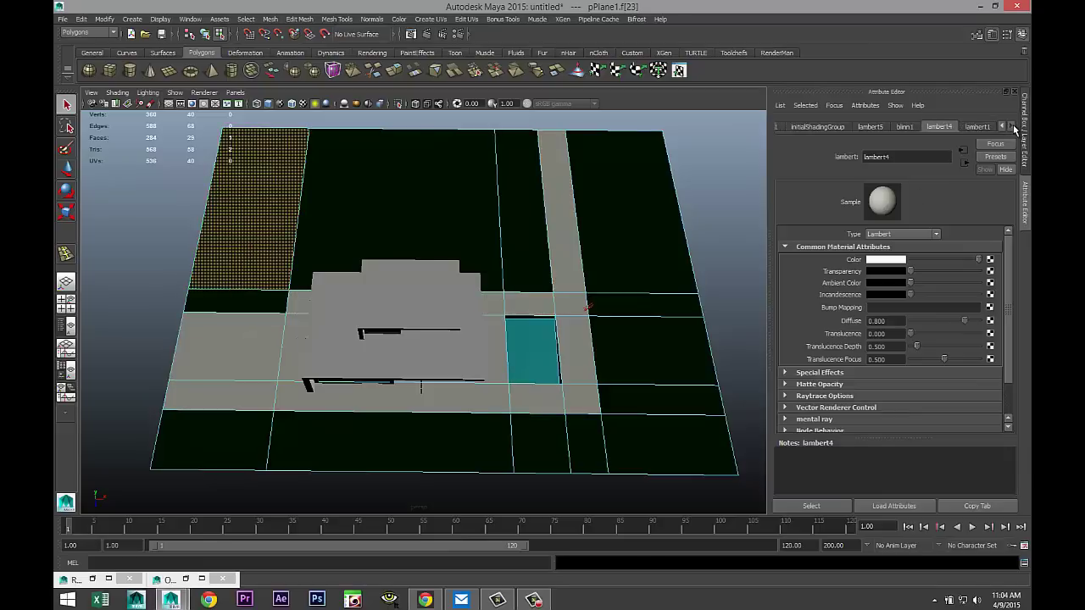
click(979, 127)
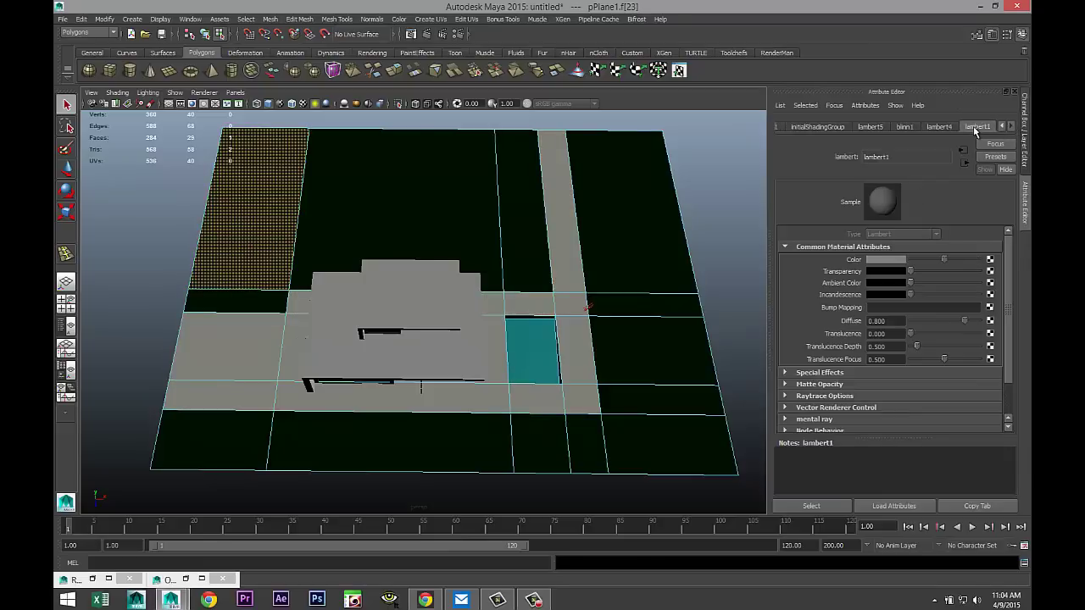
click(906, 131)
click(870, 127)
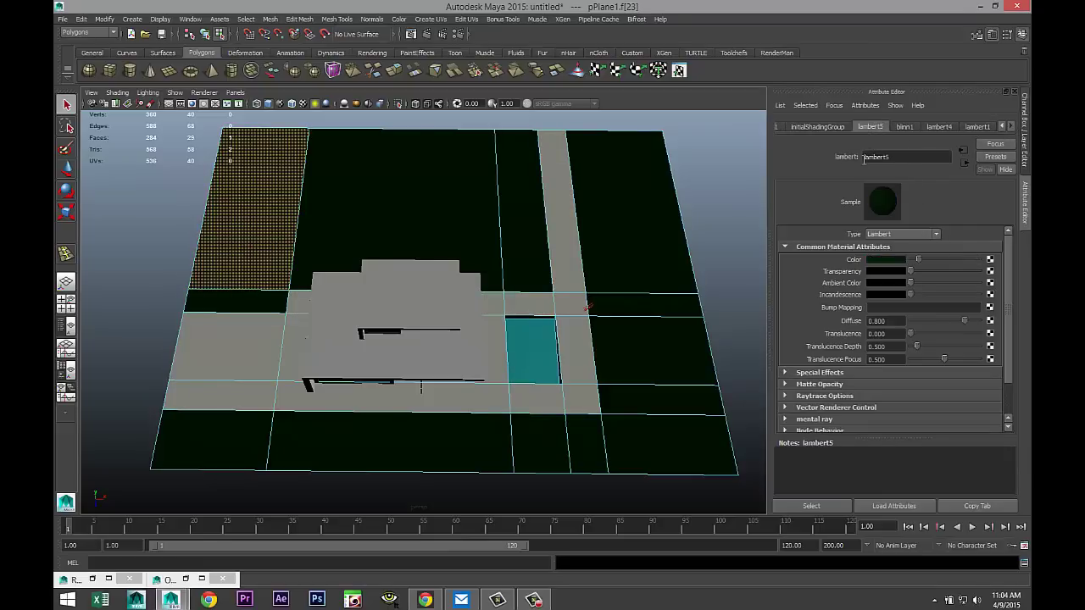
click(222, 397)
right_drag(234, 323, 316, 568)
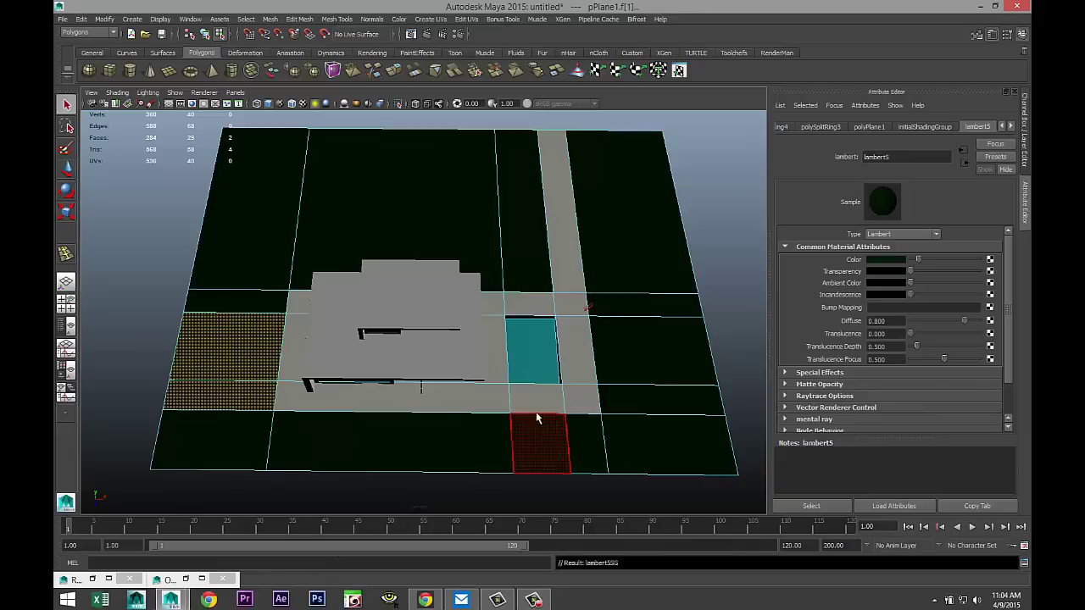
Step: Select the ground plane's outer border edges and scale them outward to extend the grass far beyond the house
scroll(543, 418, down, 3)
alt+drag(543, 419, 509, 370)
scroll(524, 424, up, 3)
scroll(521, 435, up, 3)
scroll(519, 439, up, 3)
scroll(508, 369, up, 2)
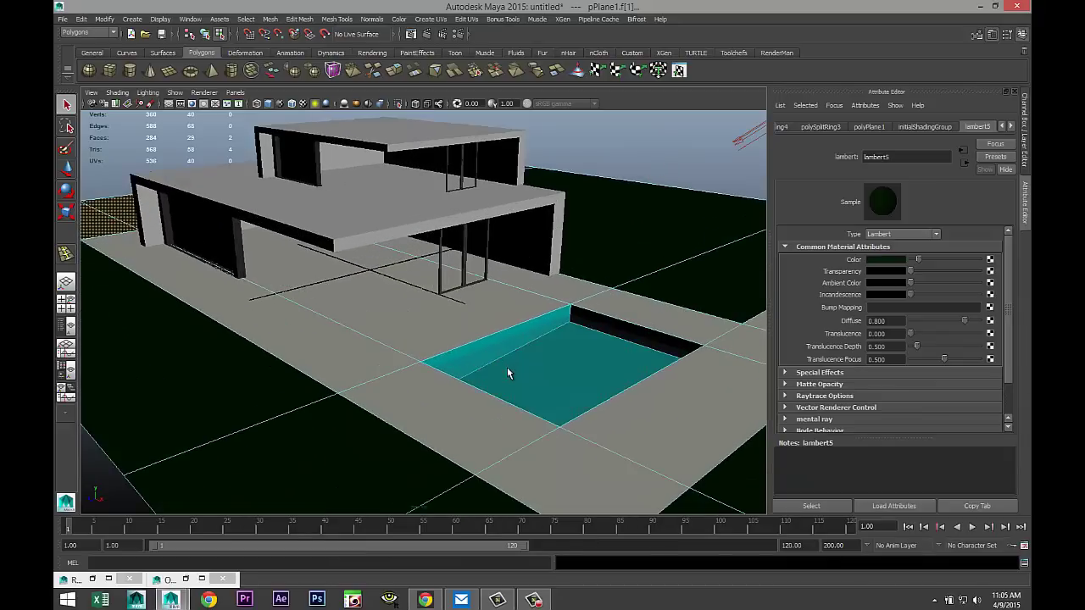
scroll(506, 382, down, 5)
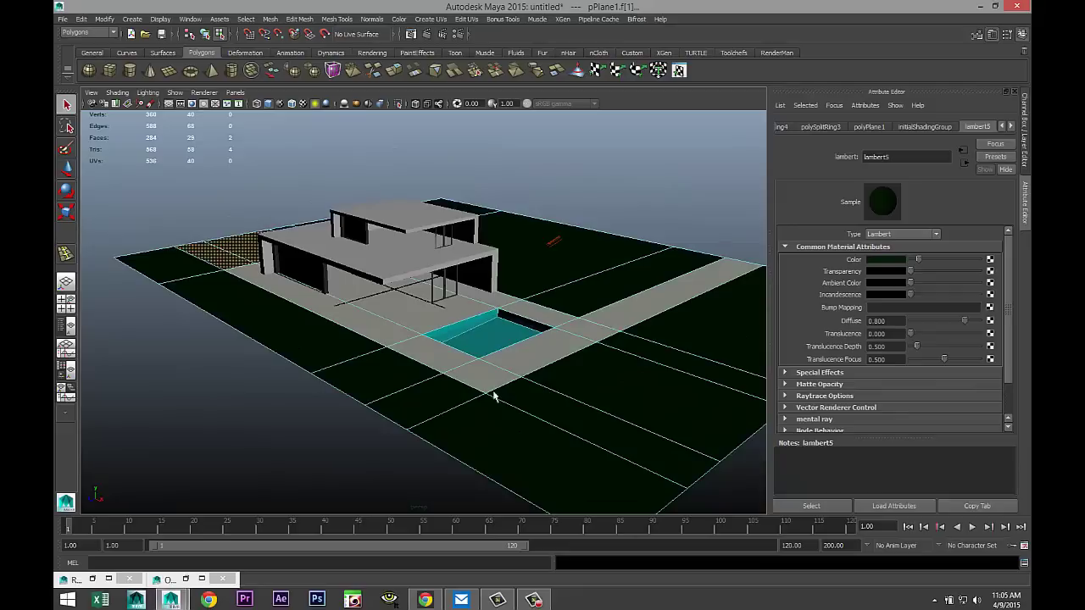
right_drag(361, 408, 360, 298)
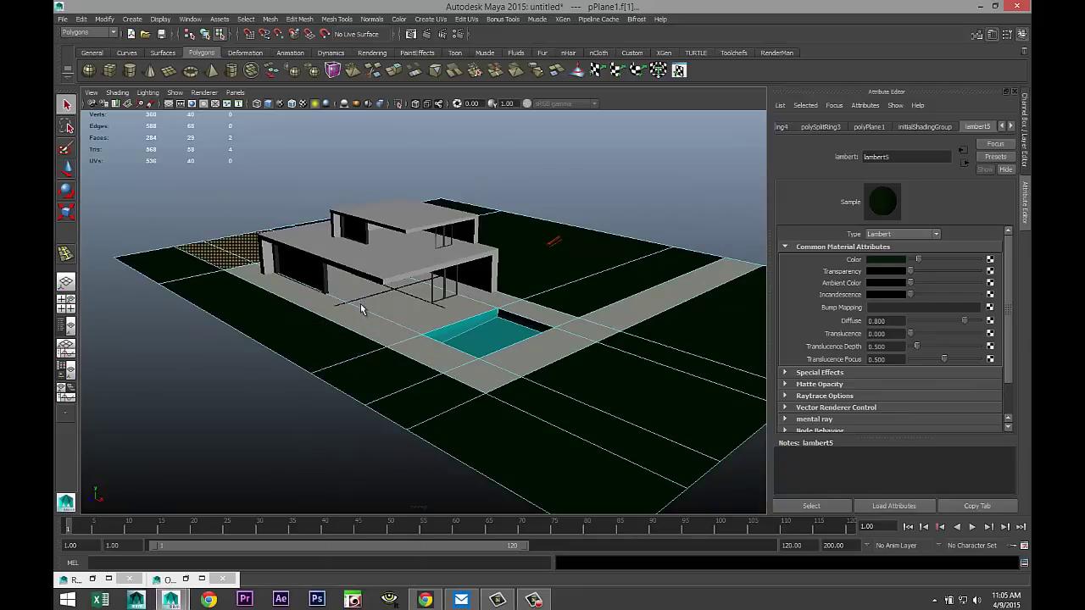
click(356, 405)
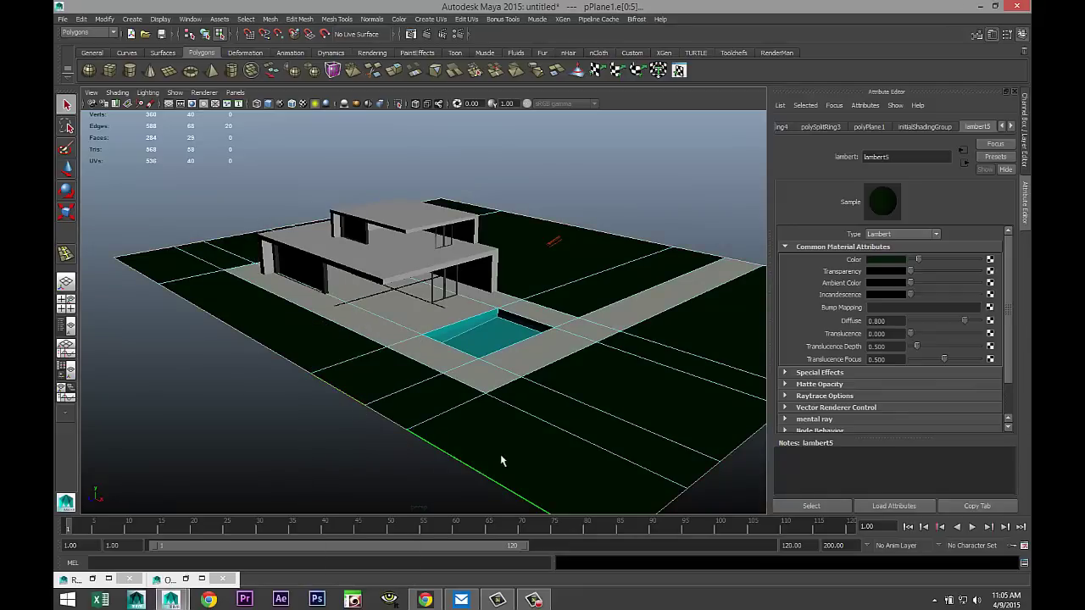
key(w)
drag(482, 280, 629, 268)
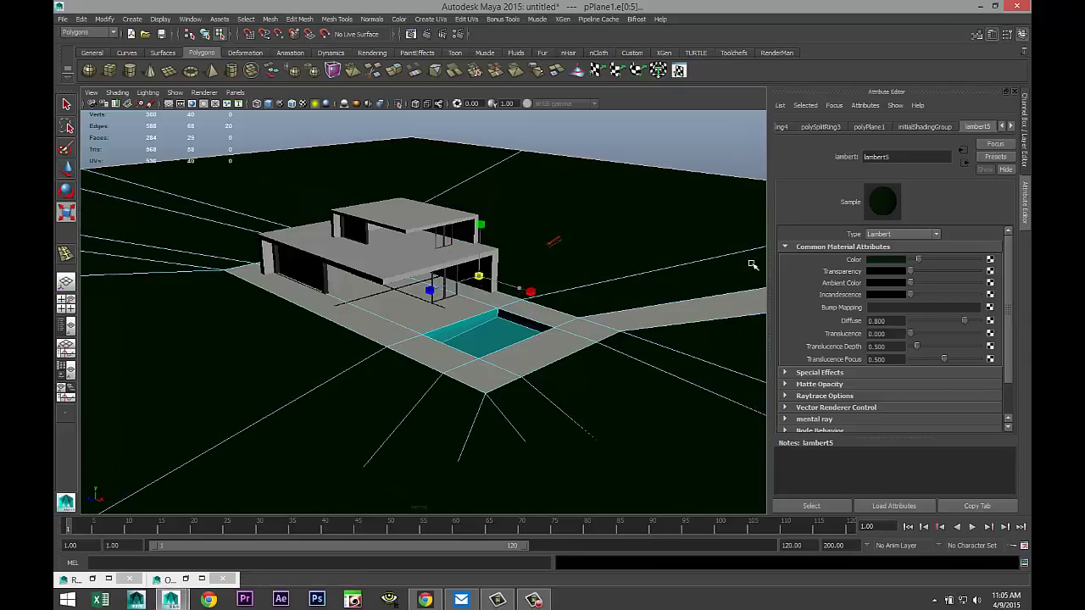
click(465, 386)
Step: Display the resolution gate with the house and pool framed inside it, and render the perspective view
scroll(471, 388, up, 4)
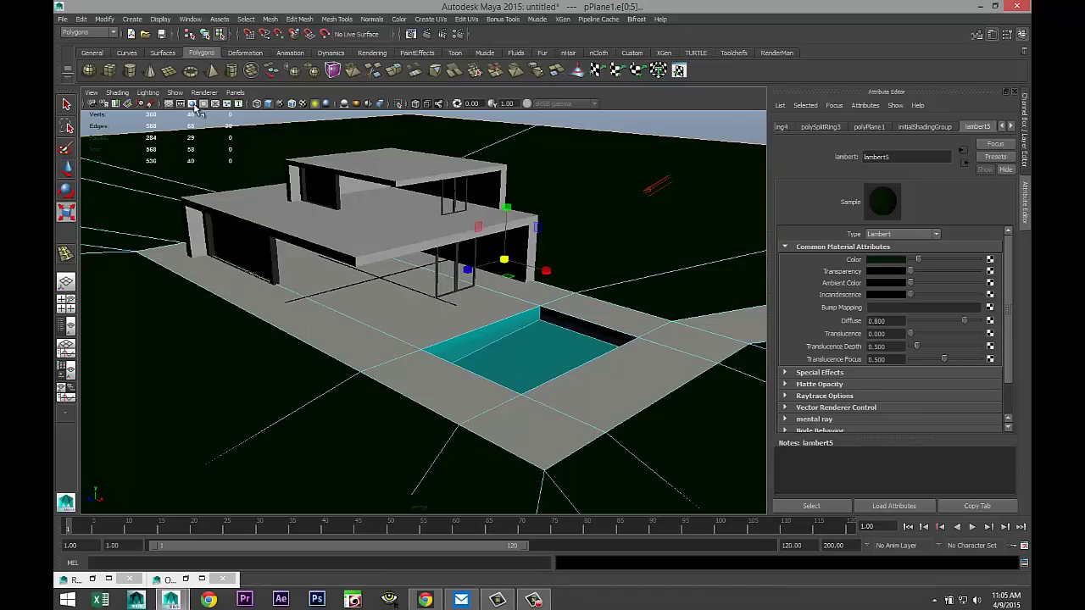
click(194, 109)
scroll(452, 369, up, 3)
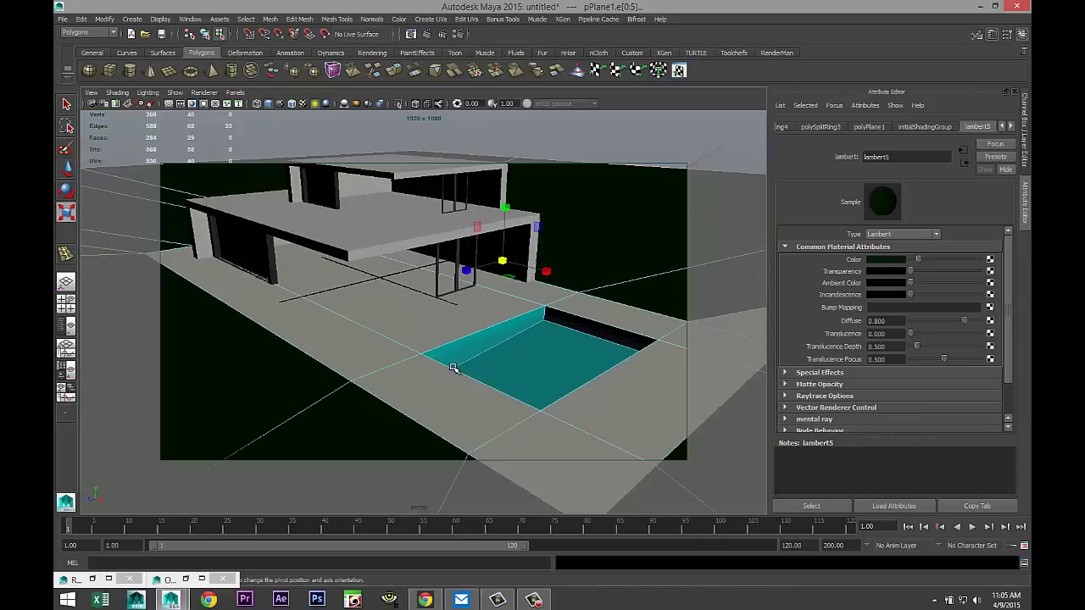
alt+drag(454, 363, 450, 407)
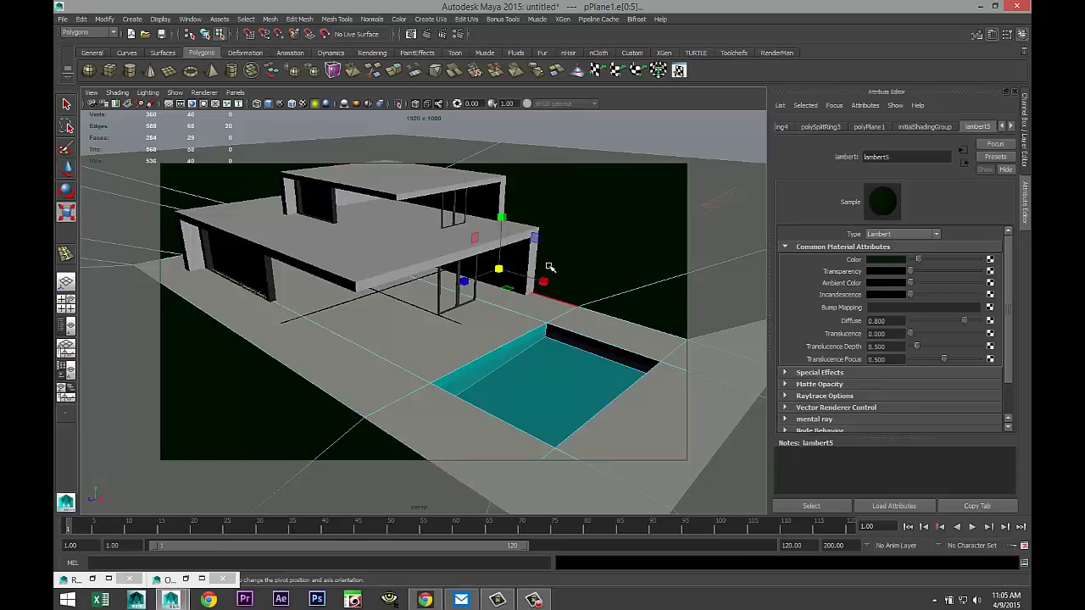
click(429, 34)
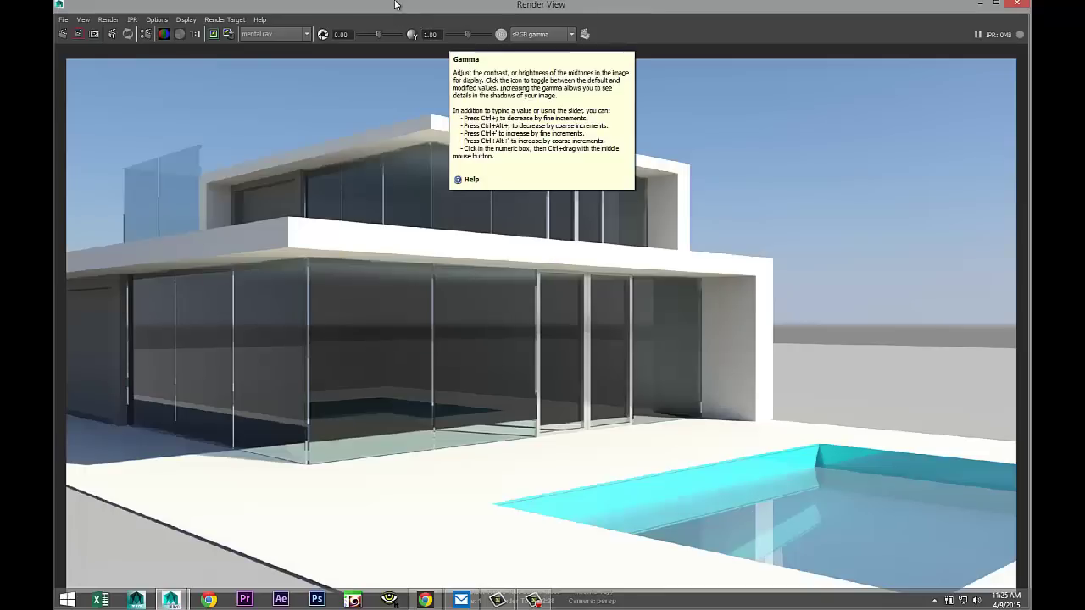